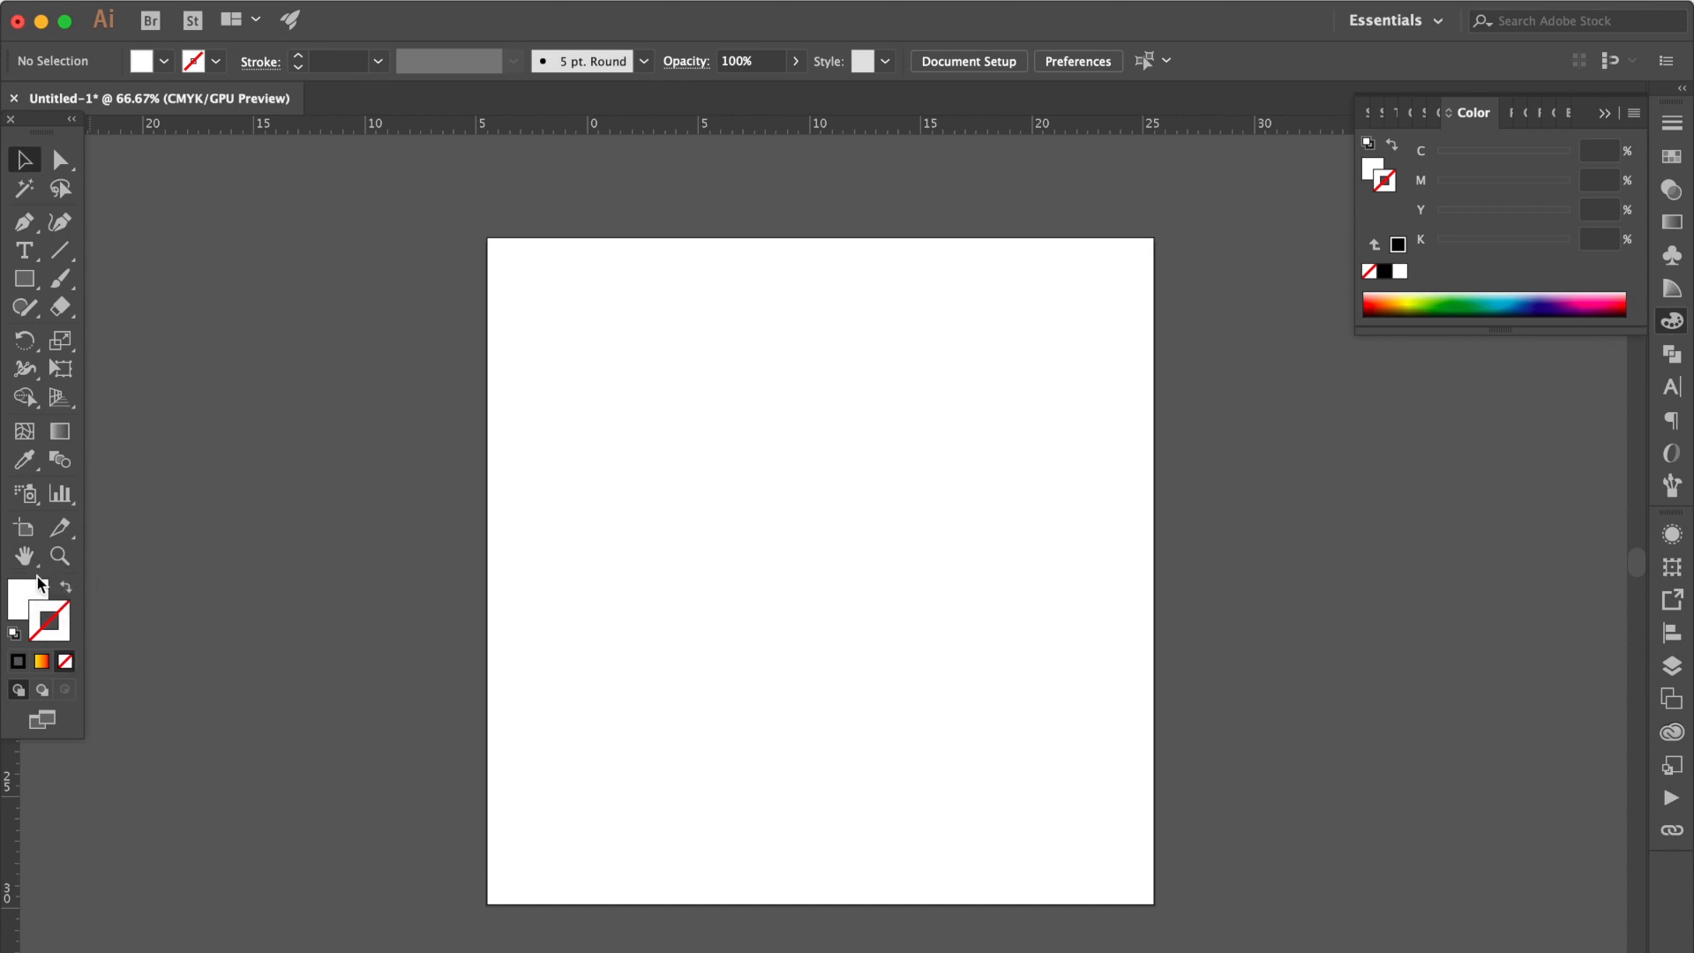
Step: Draw a 30 cm by 30 cm square covering the whole artboard as the background
left_click(39, 592)
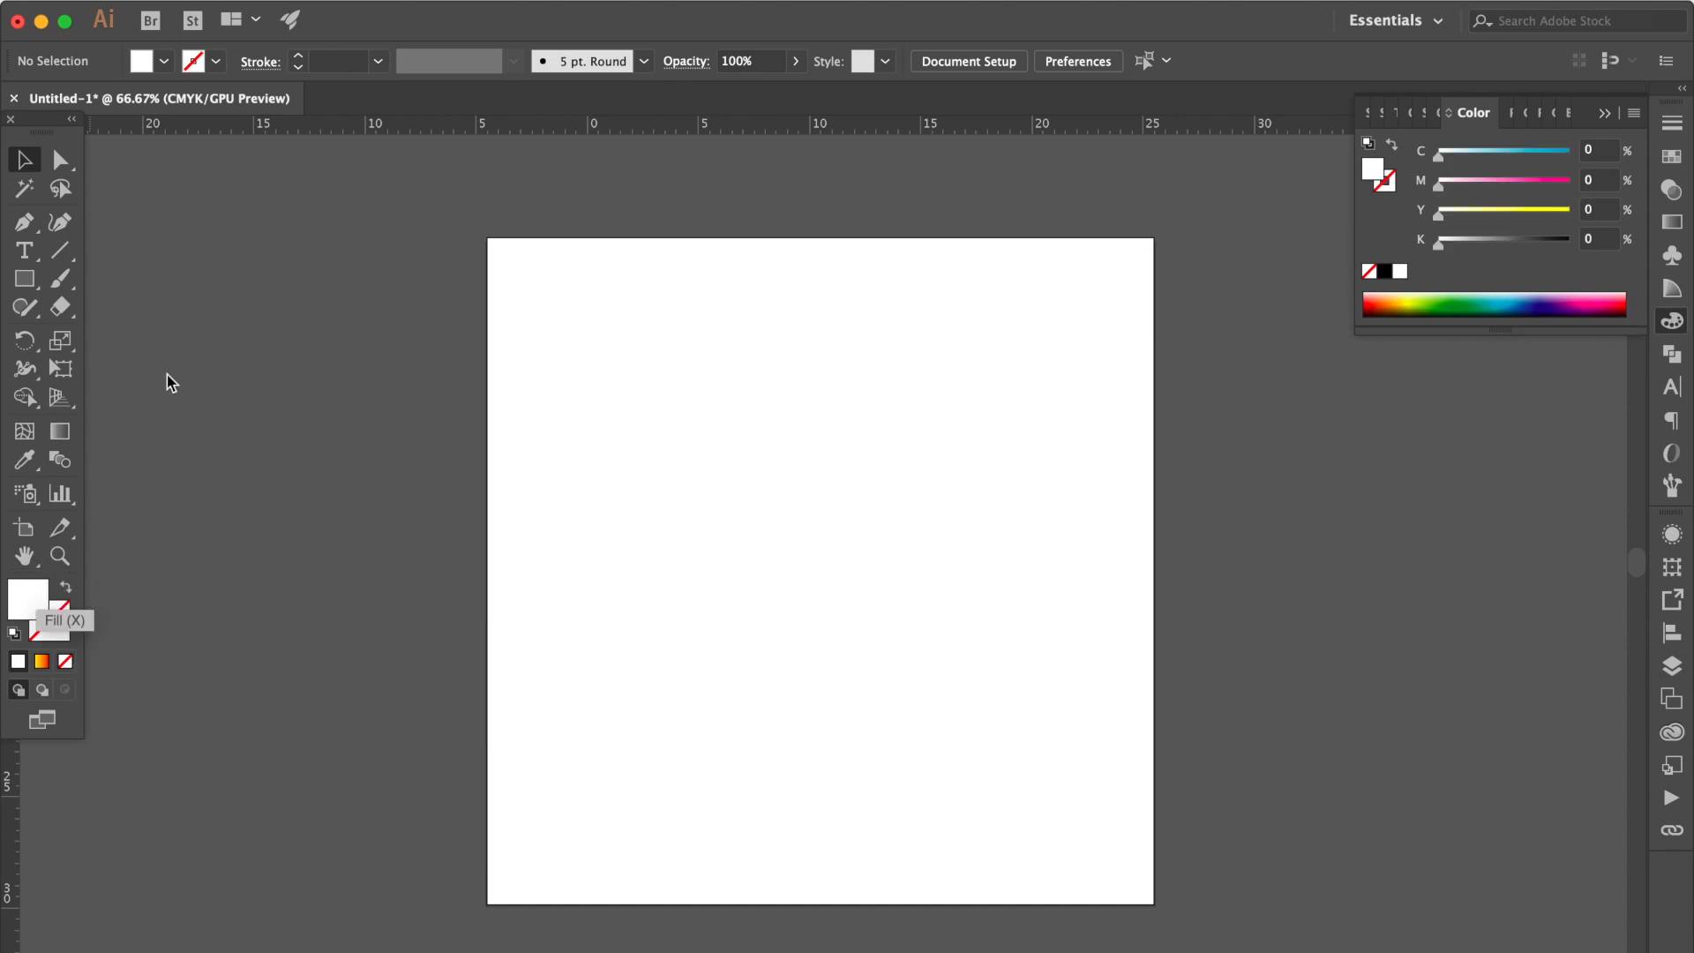
left_click(24, 279)
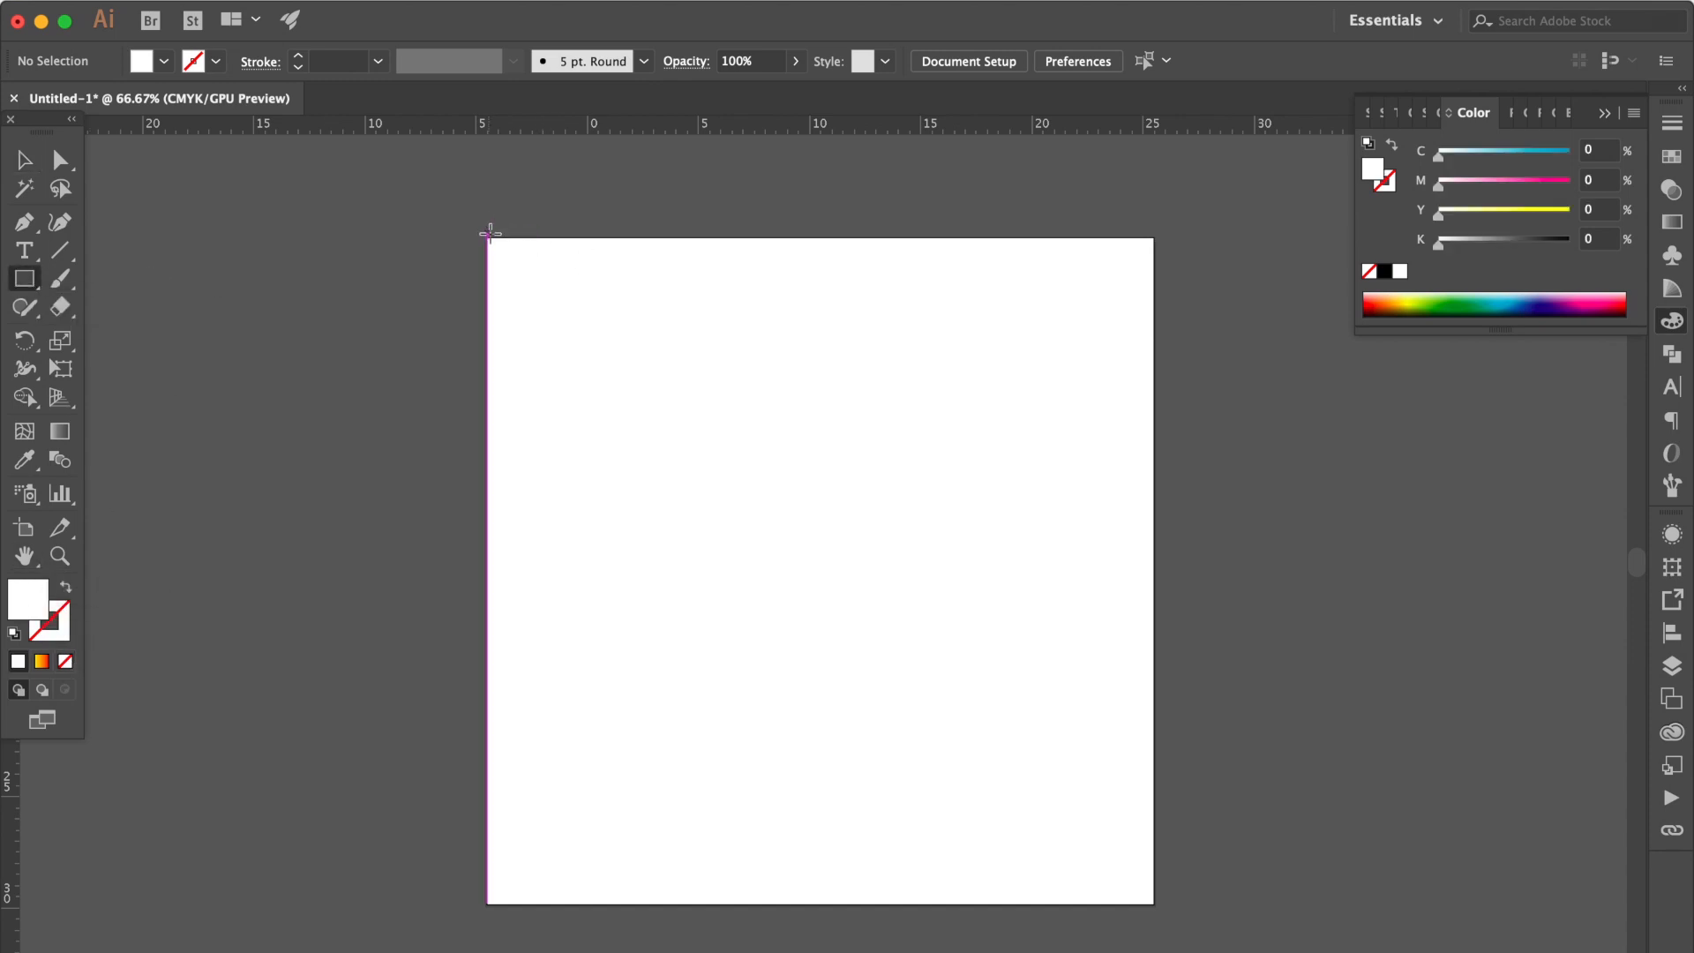
left_click_drag(487, 238, 1154, 903)
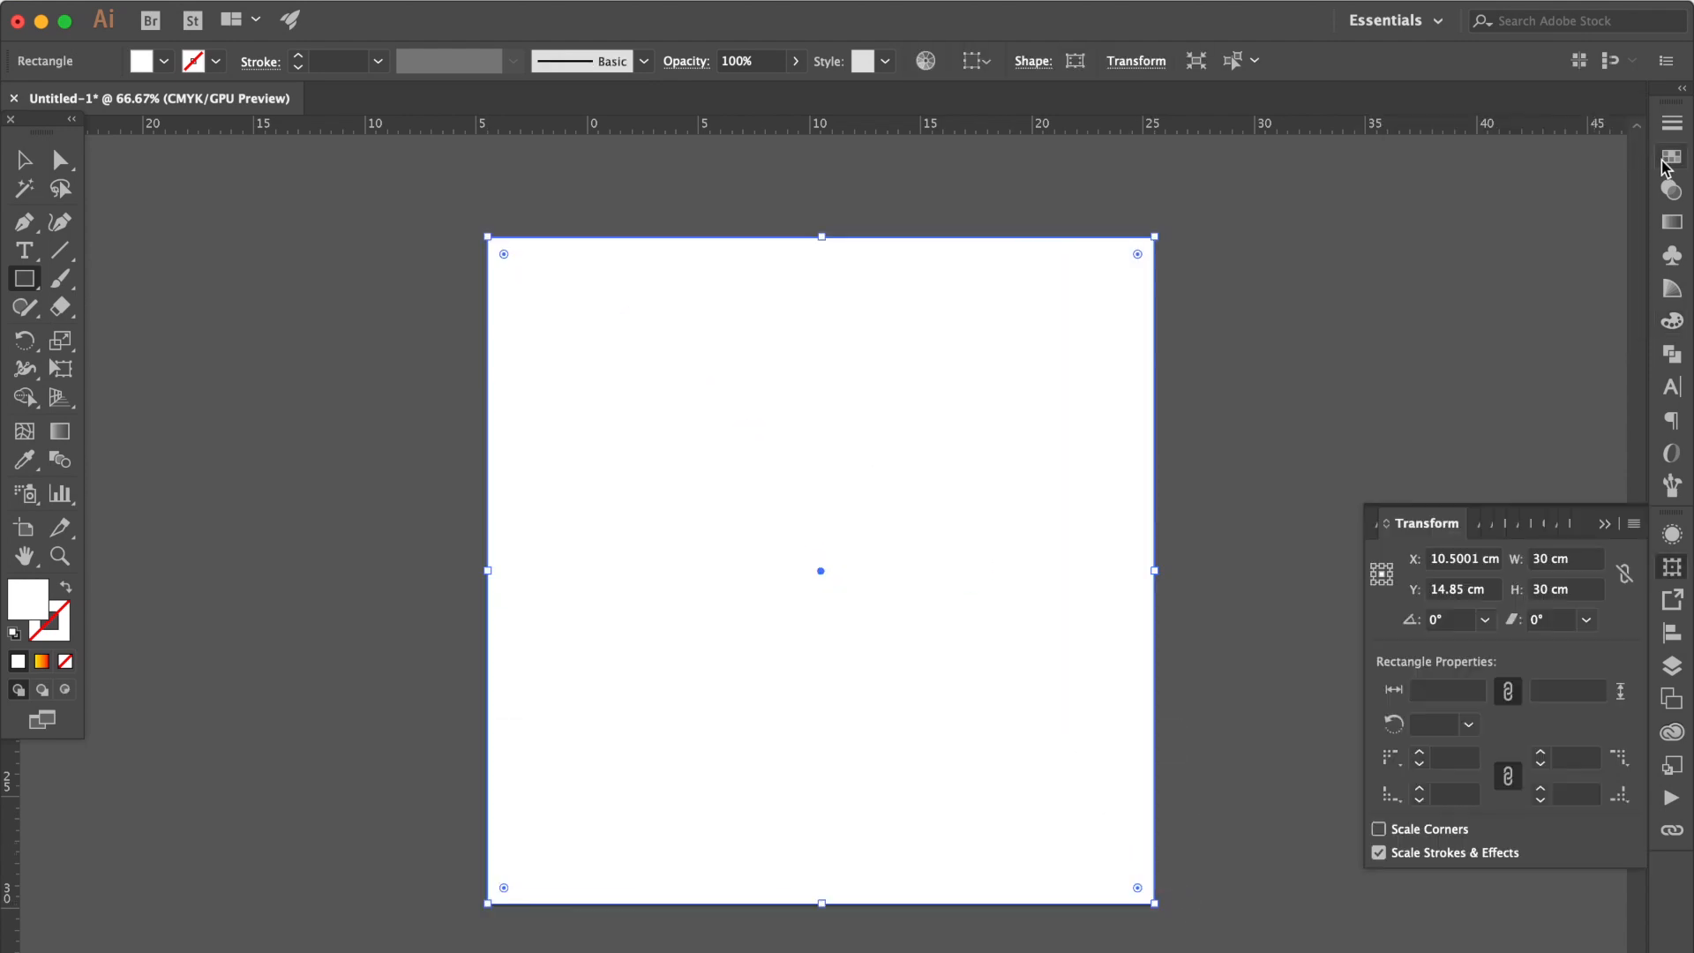
Step: Fill the background square with orange (C=0, M=36, Y=95, K=0) and deselect it
left_click(1671, 156)
left_click(1428, 273)
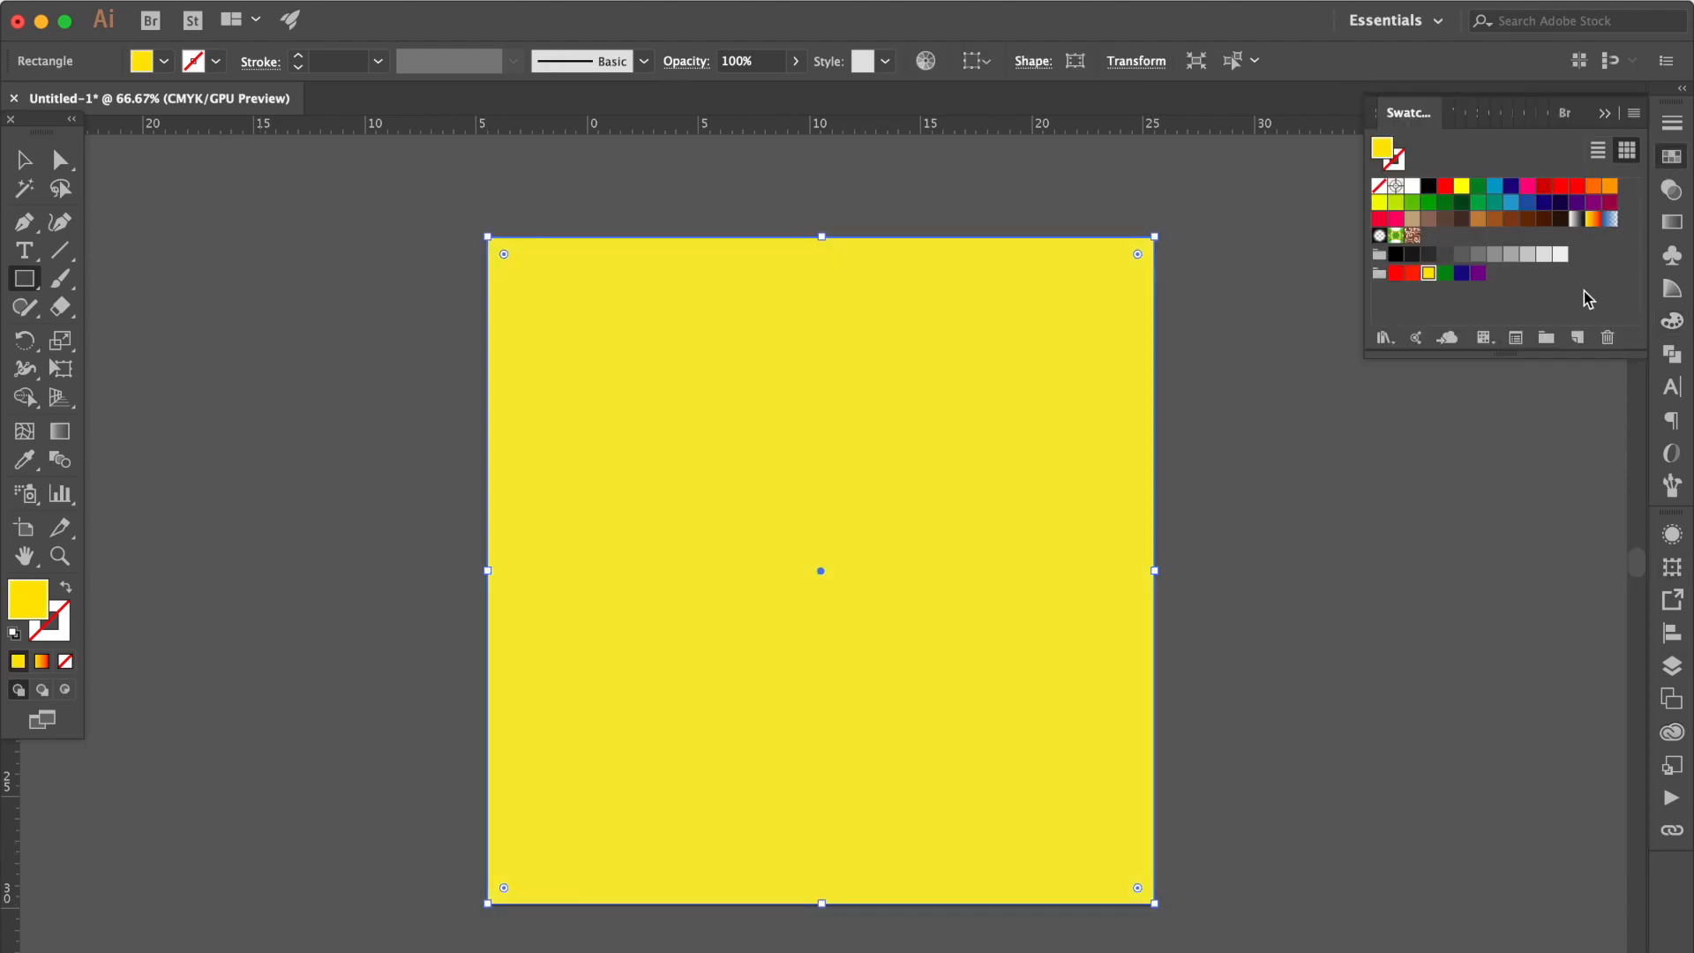
left_click(1671, 324)
left_click_drag(1460, 184, 1486, 189)
key("super+shift+a")
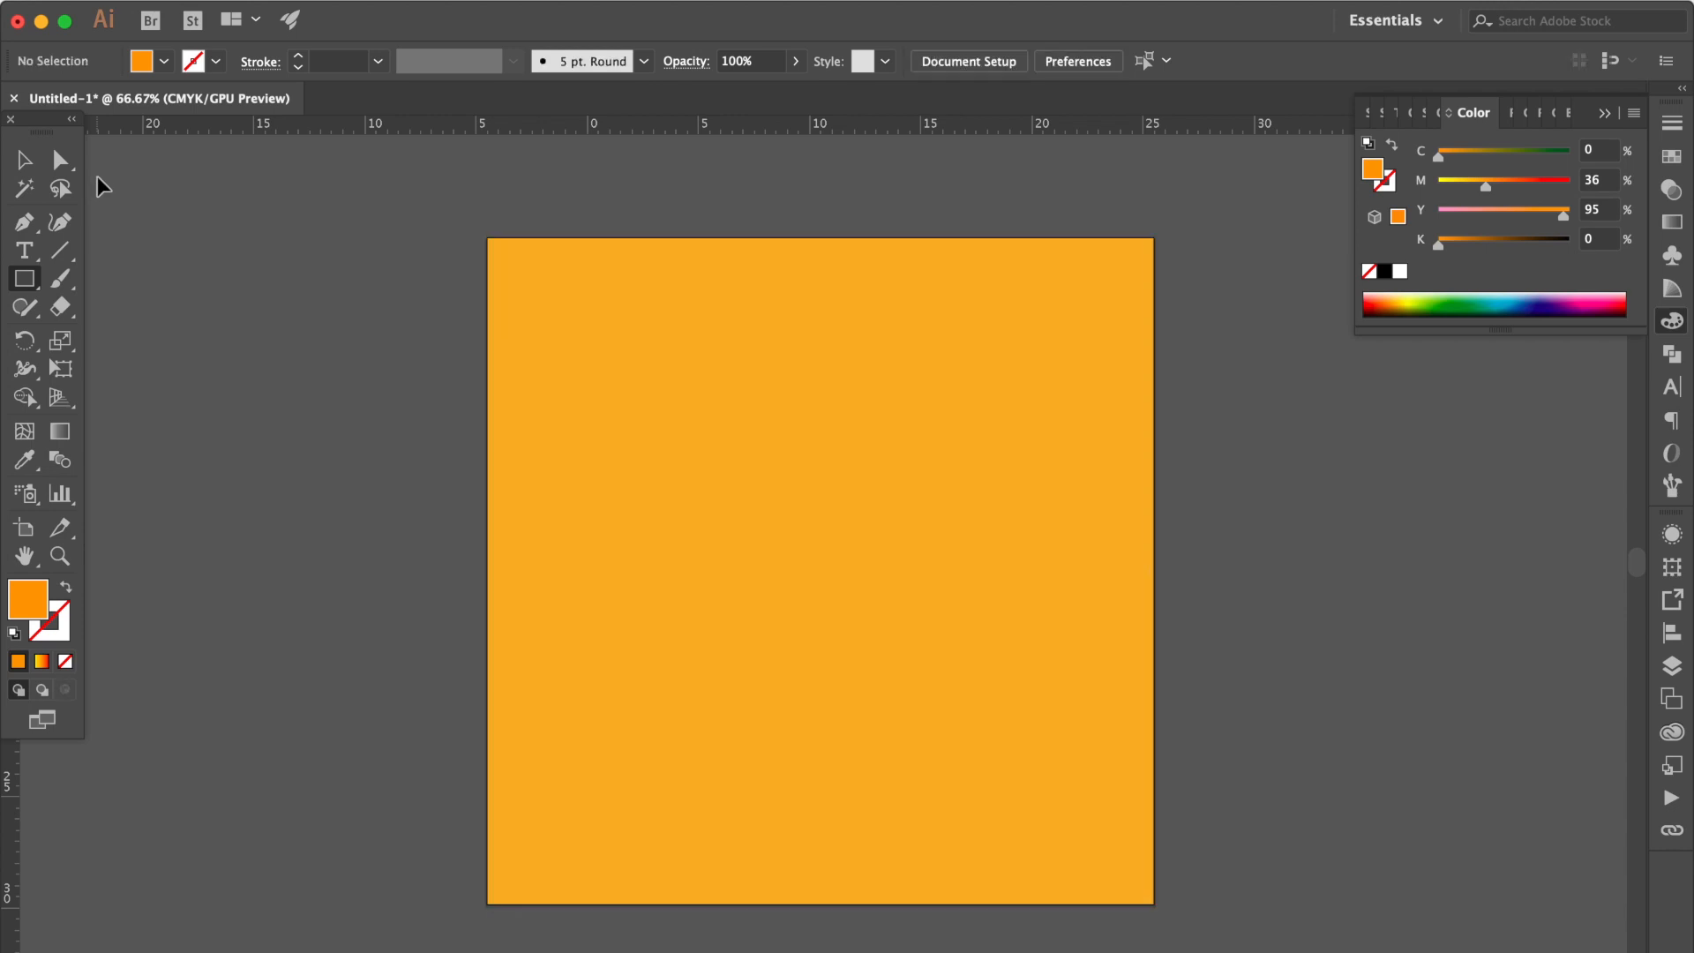
Step: Draw a three-sided polygon about 7.9 cm wide in the upper part of the artboard, filled with dark green (C=90 M=30 Y=95 K=30)
left_click(24, 279)
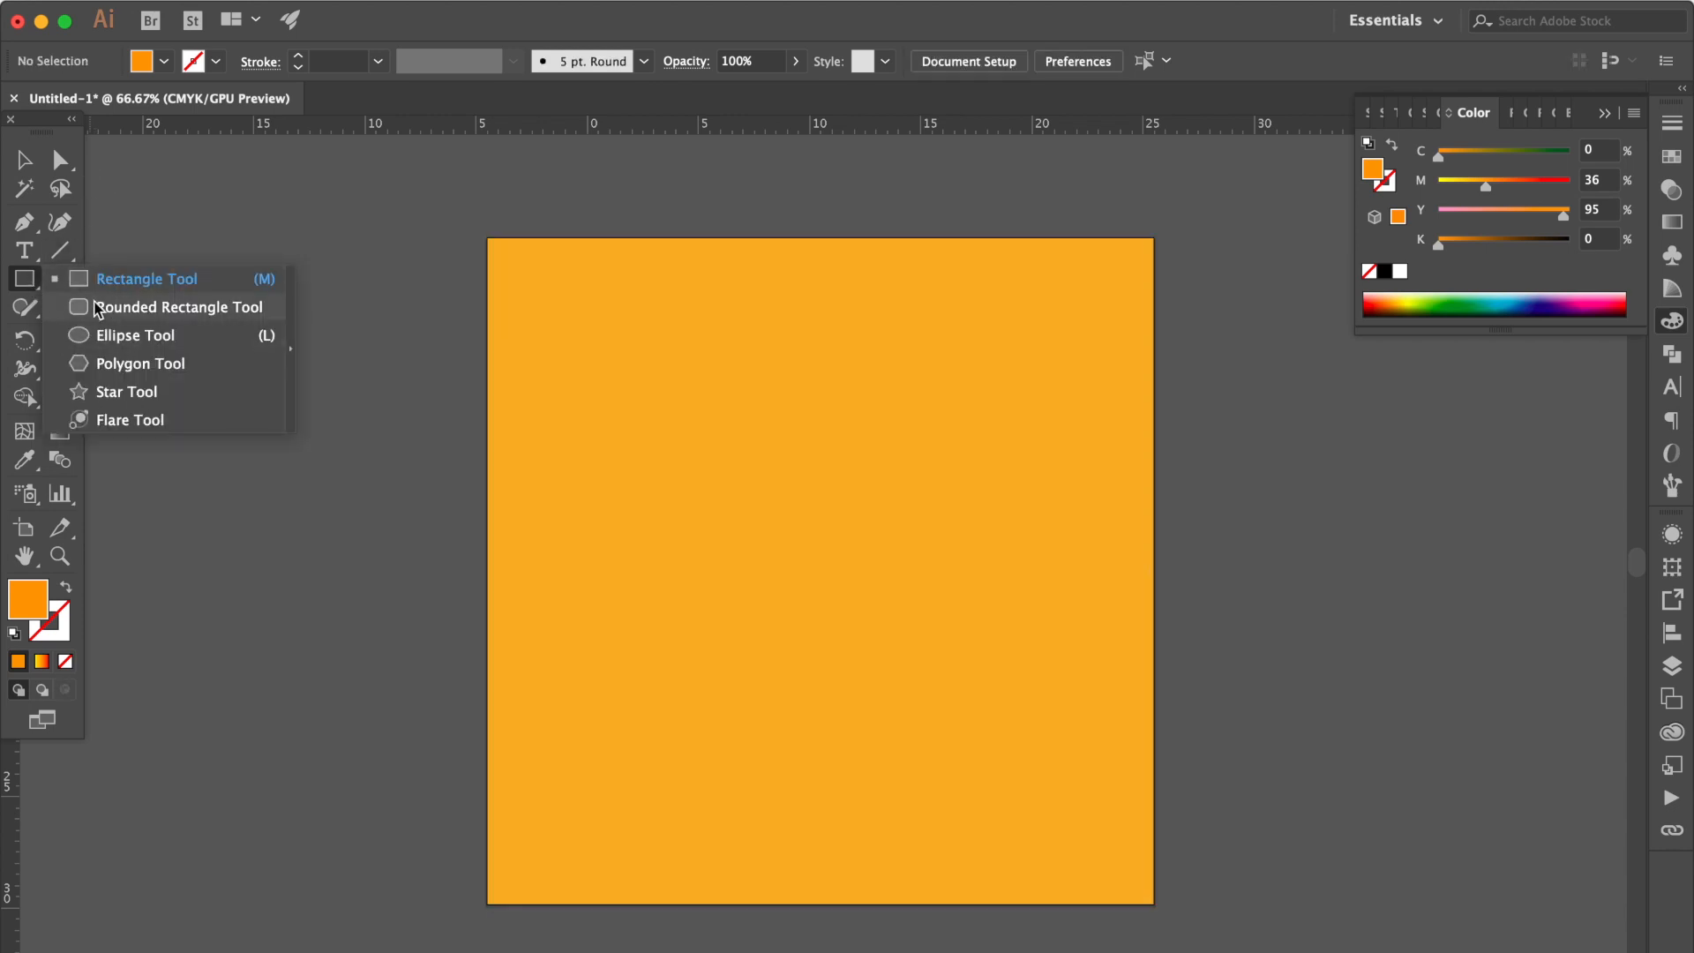
left_click(125, 363)
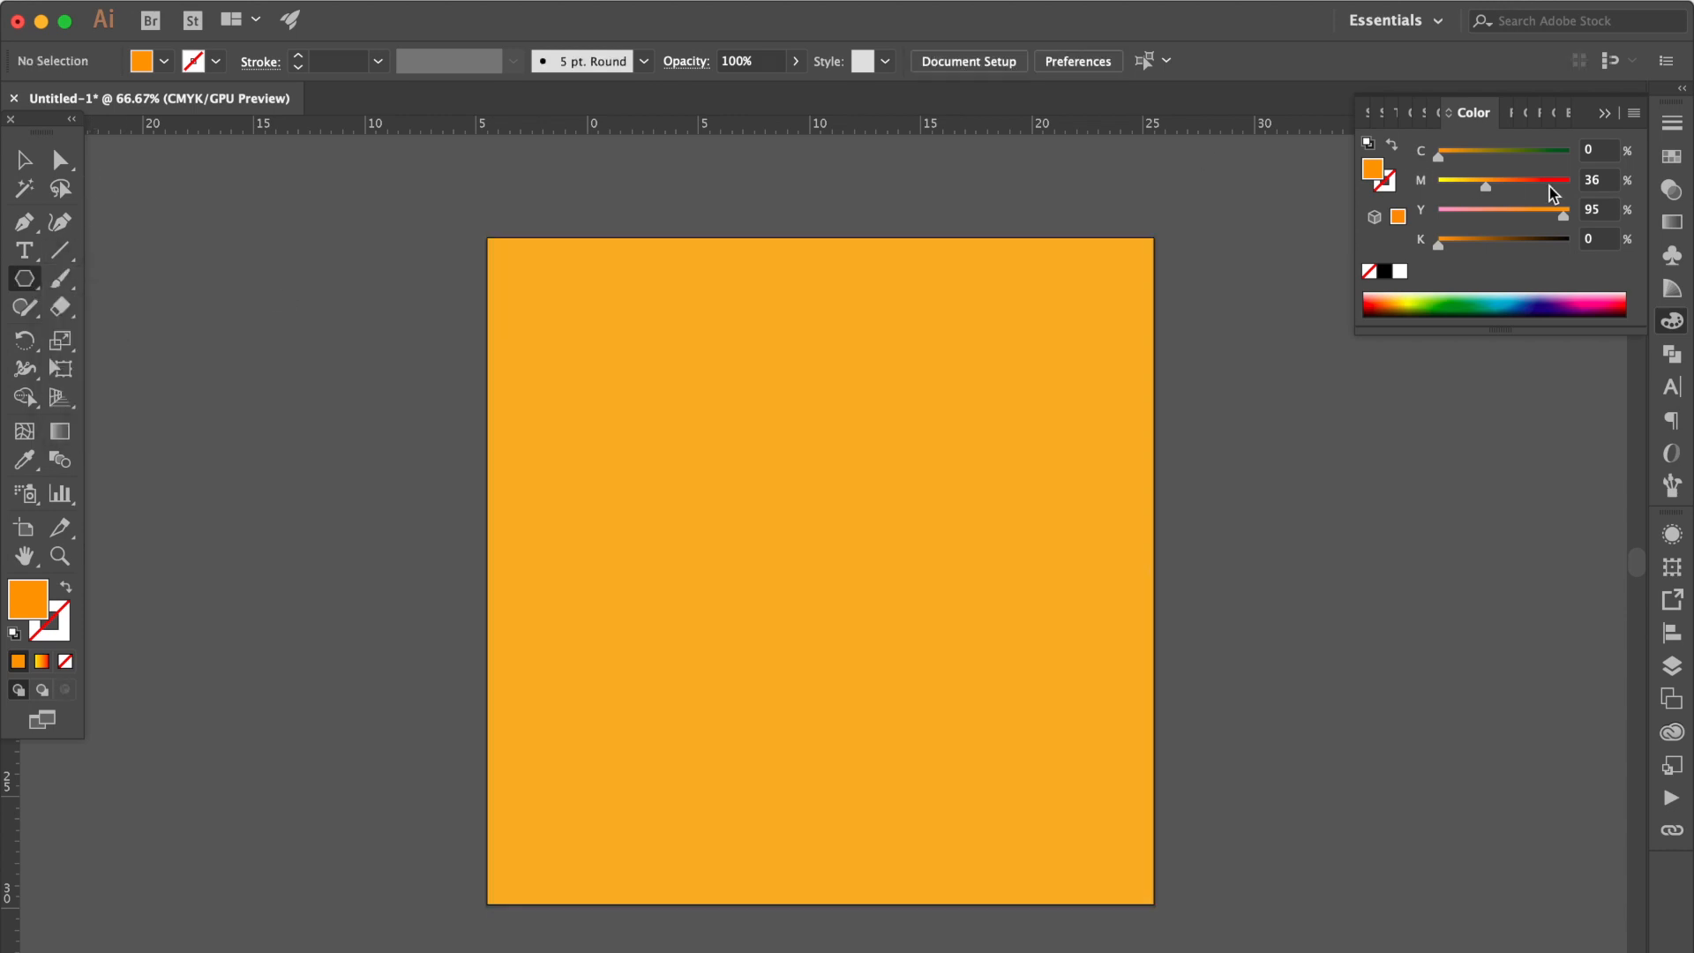
left_click(1671, 157)
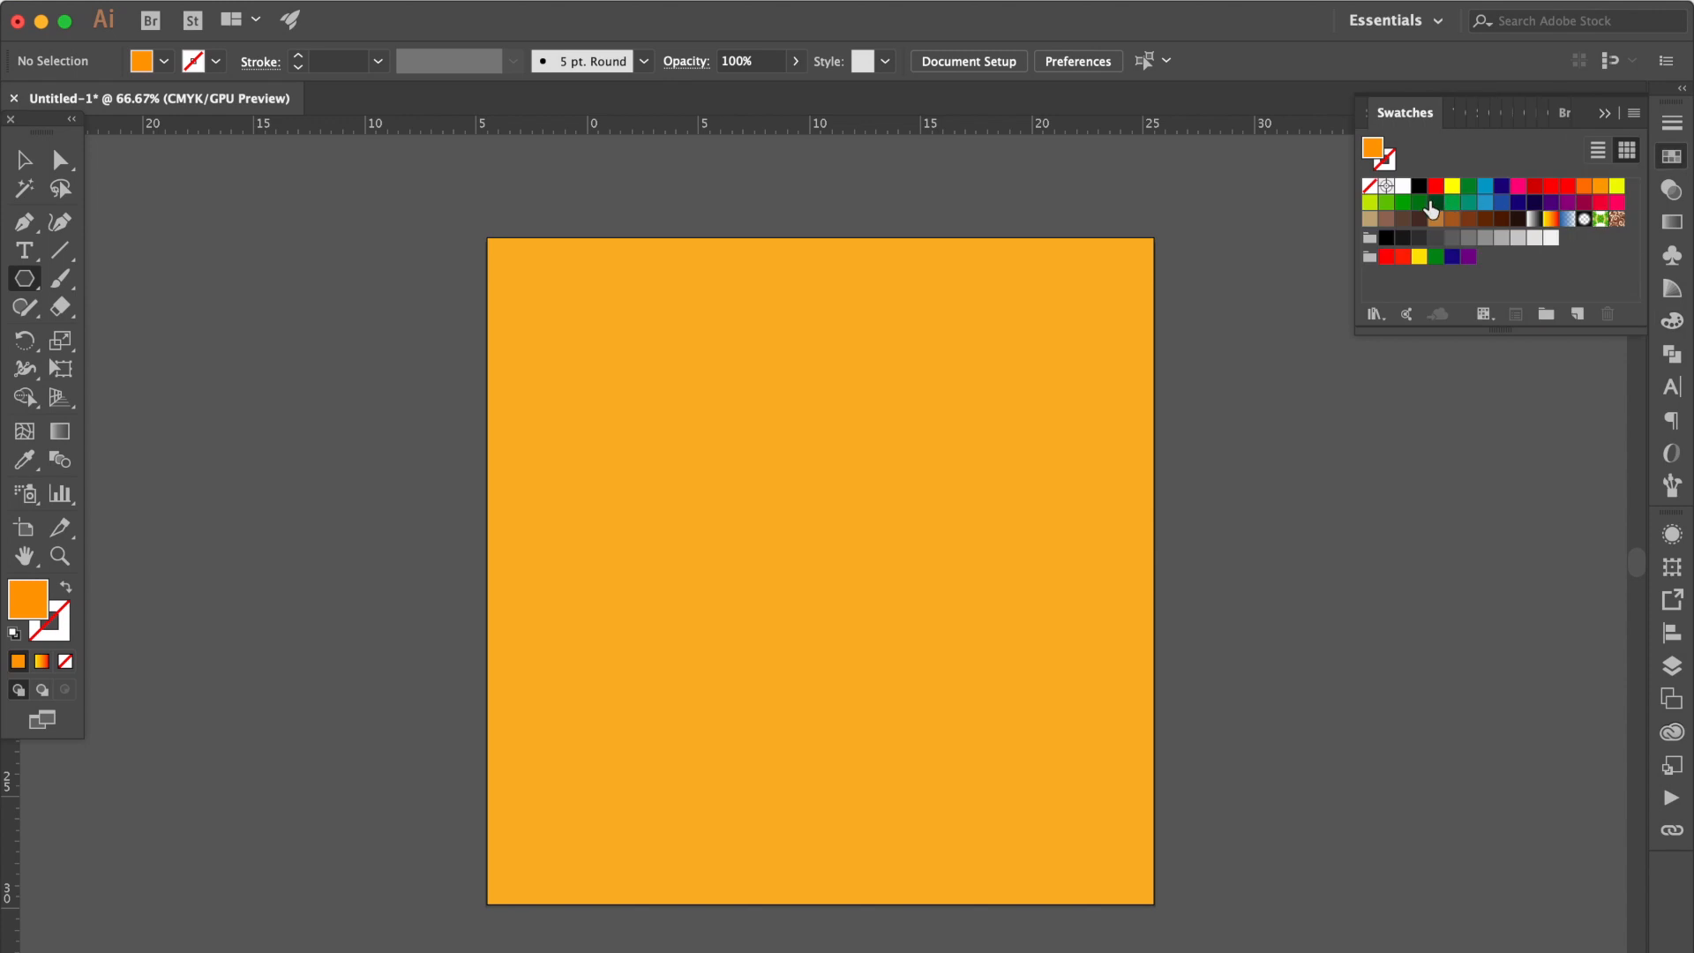
left_click(1433, 204)
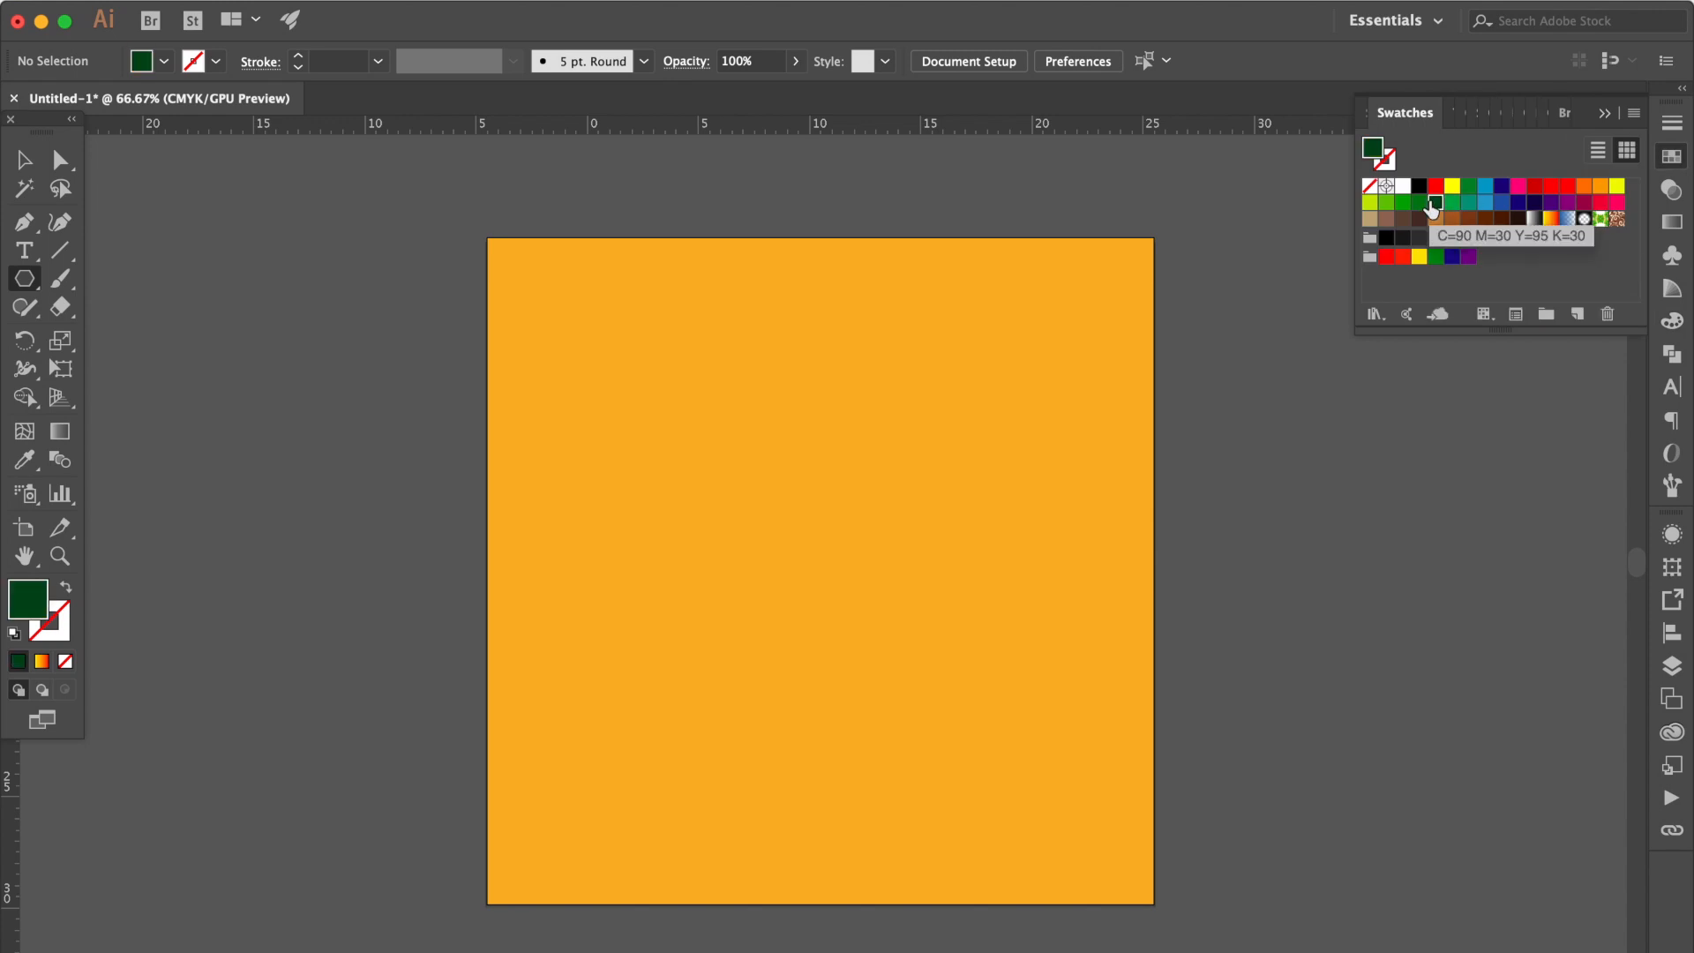
left_click(766, 300)
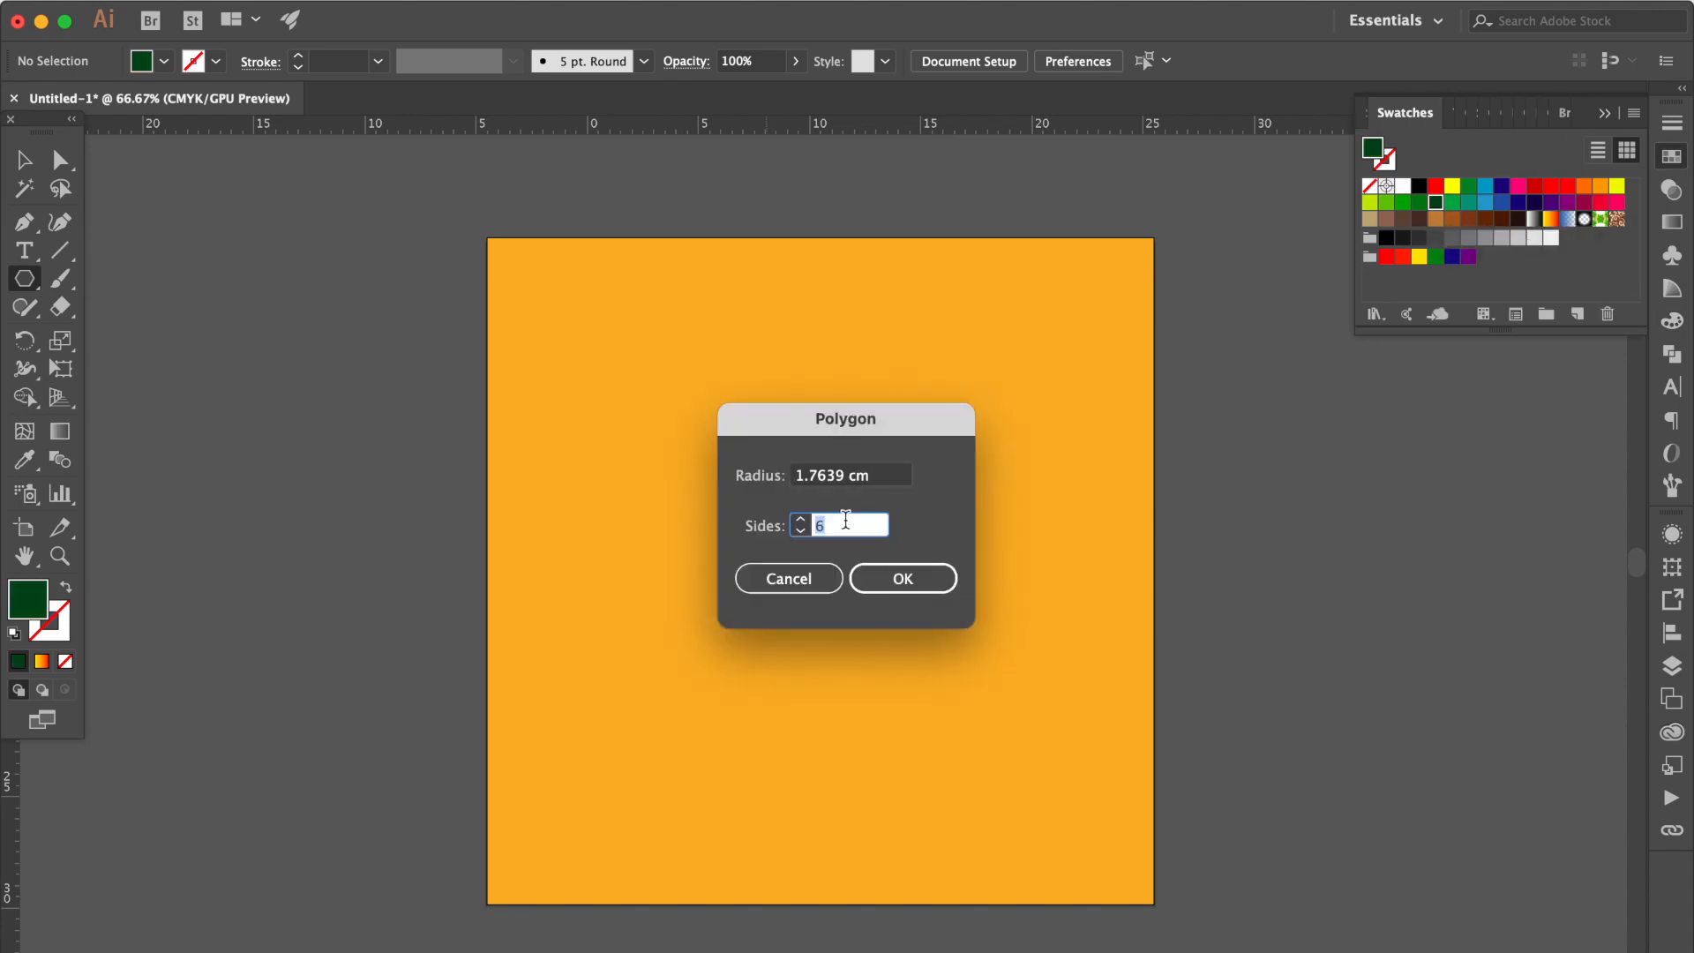
left_click(887, 571)
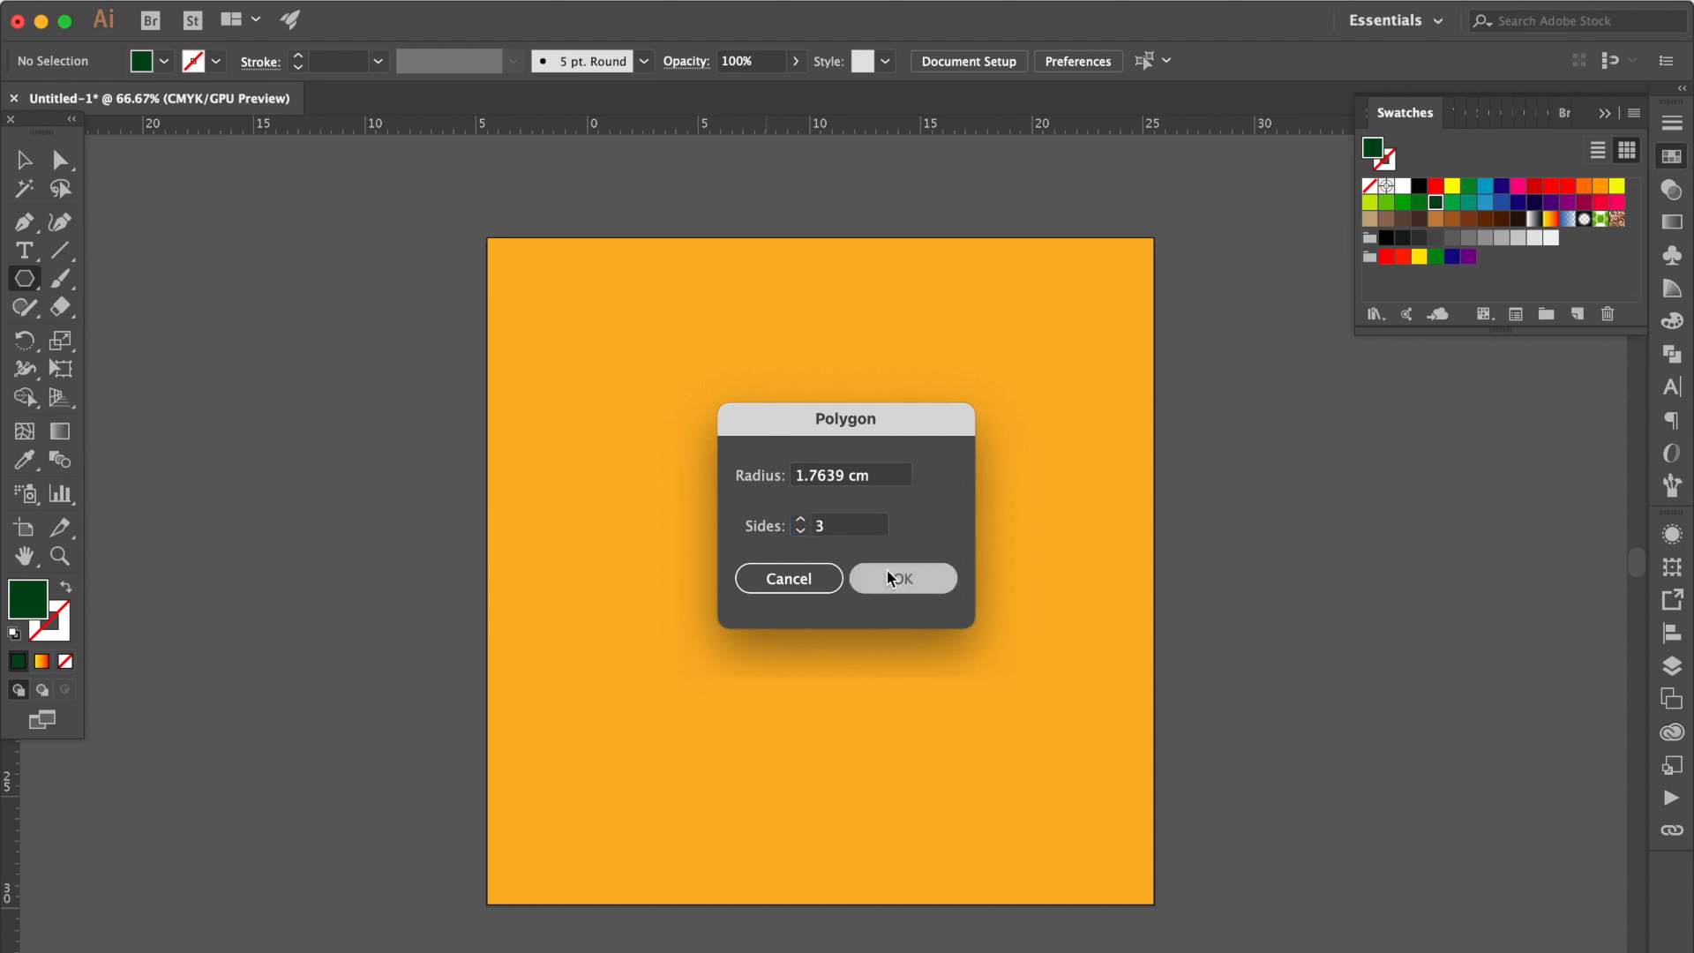
left_click_drag(767, 318, 777, 414)
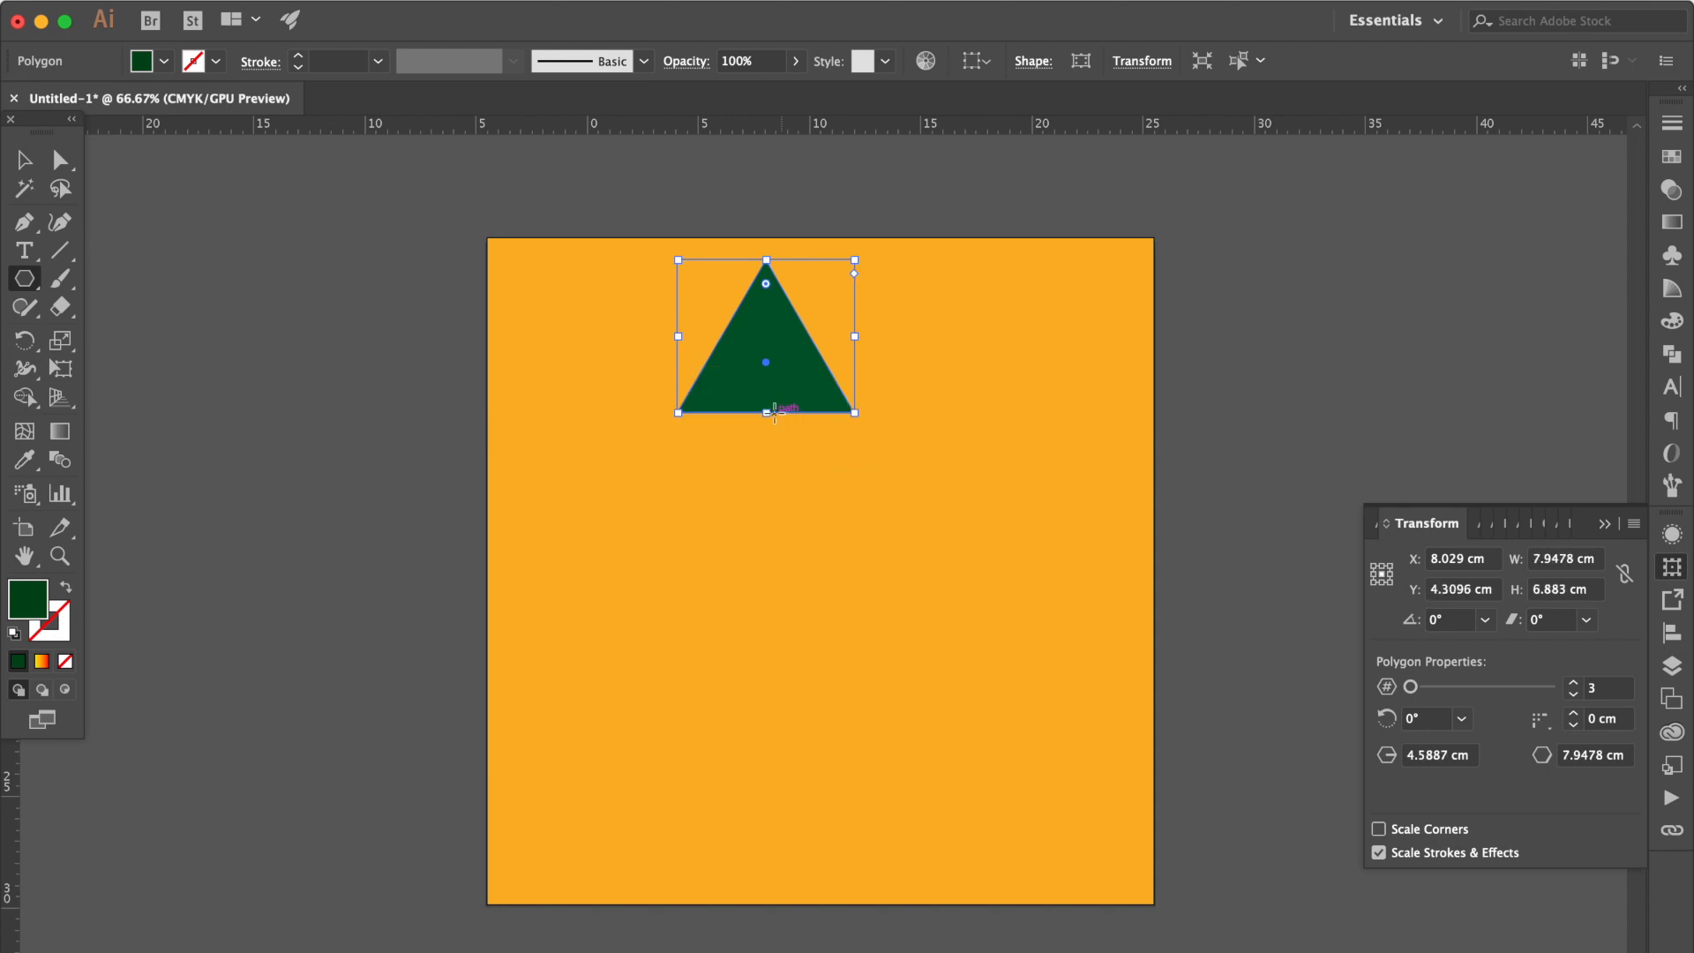
Step: Scale an in-place front copy of the triangle uniformly to 130% and move it straight down as the tree's second tier
left_click(19, 162)
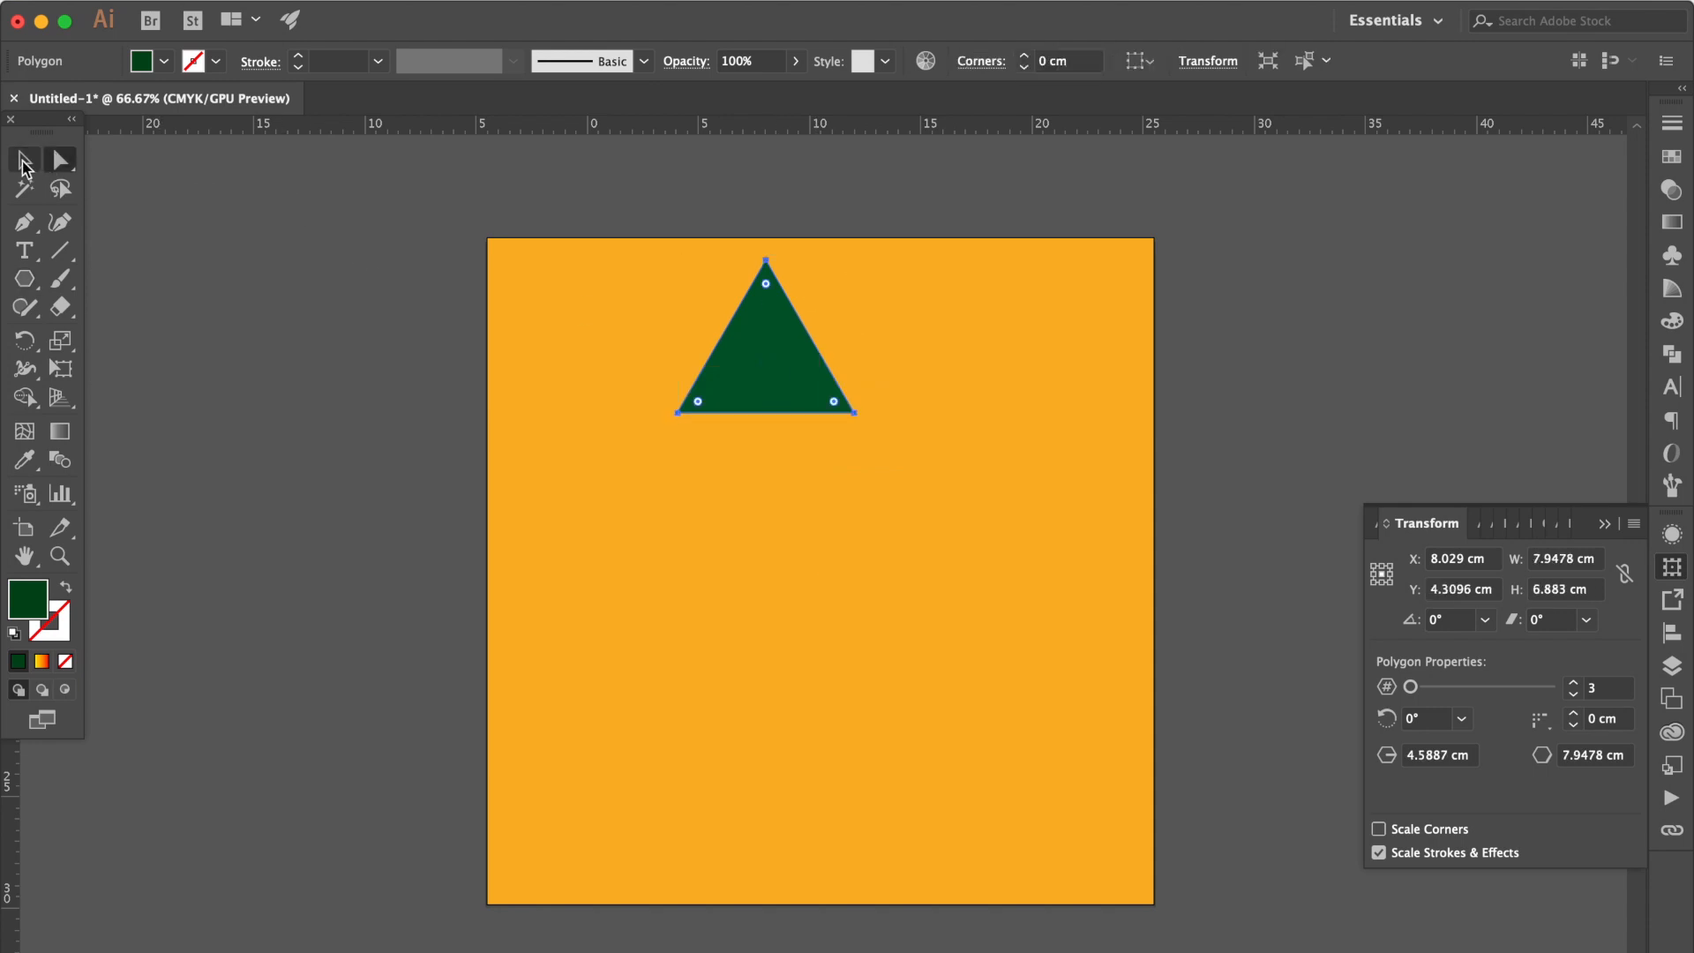
left_click(783, 371)
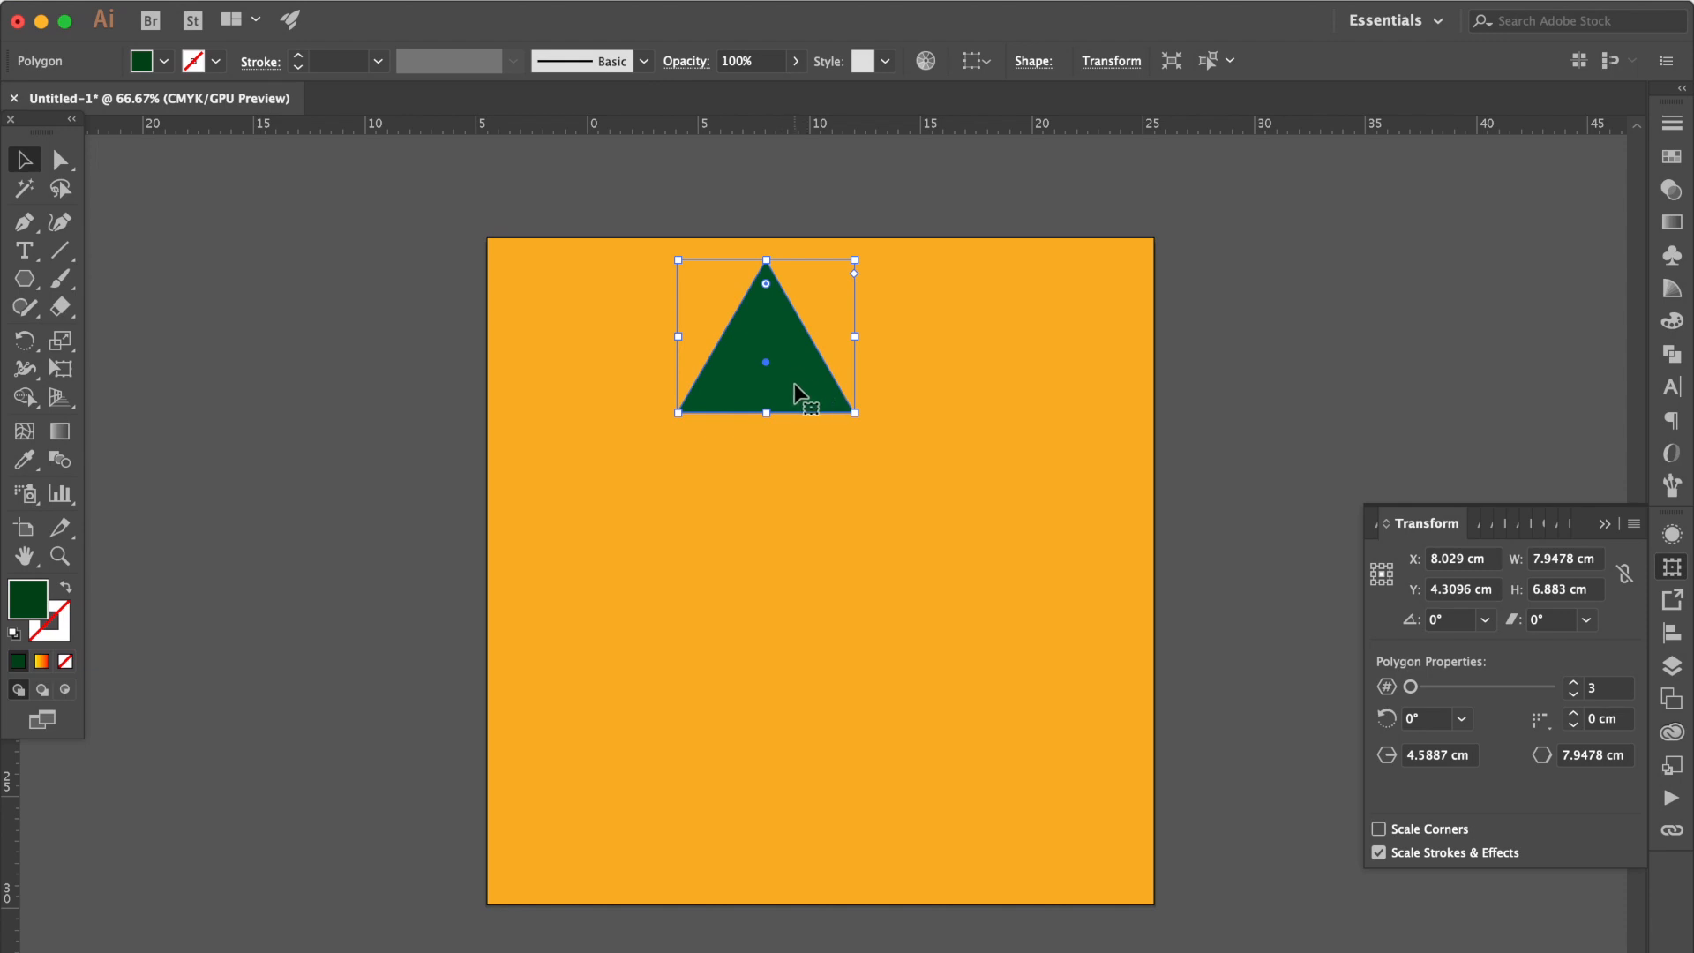
right_click(795, 387)
mouse_move(863, 764)
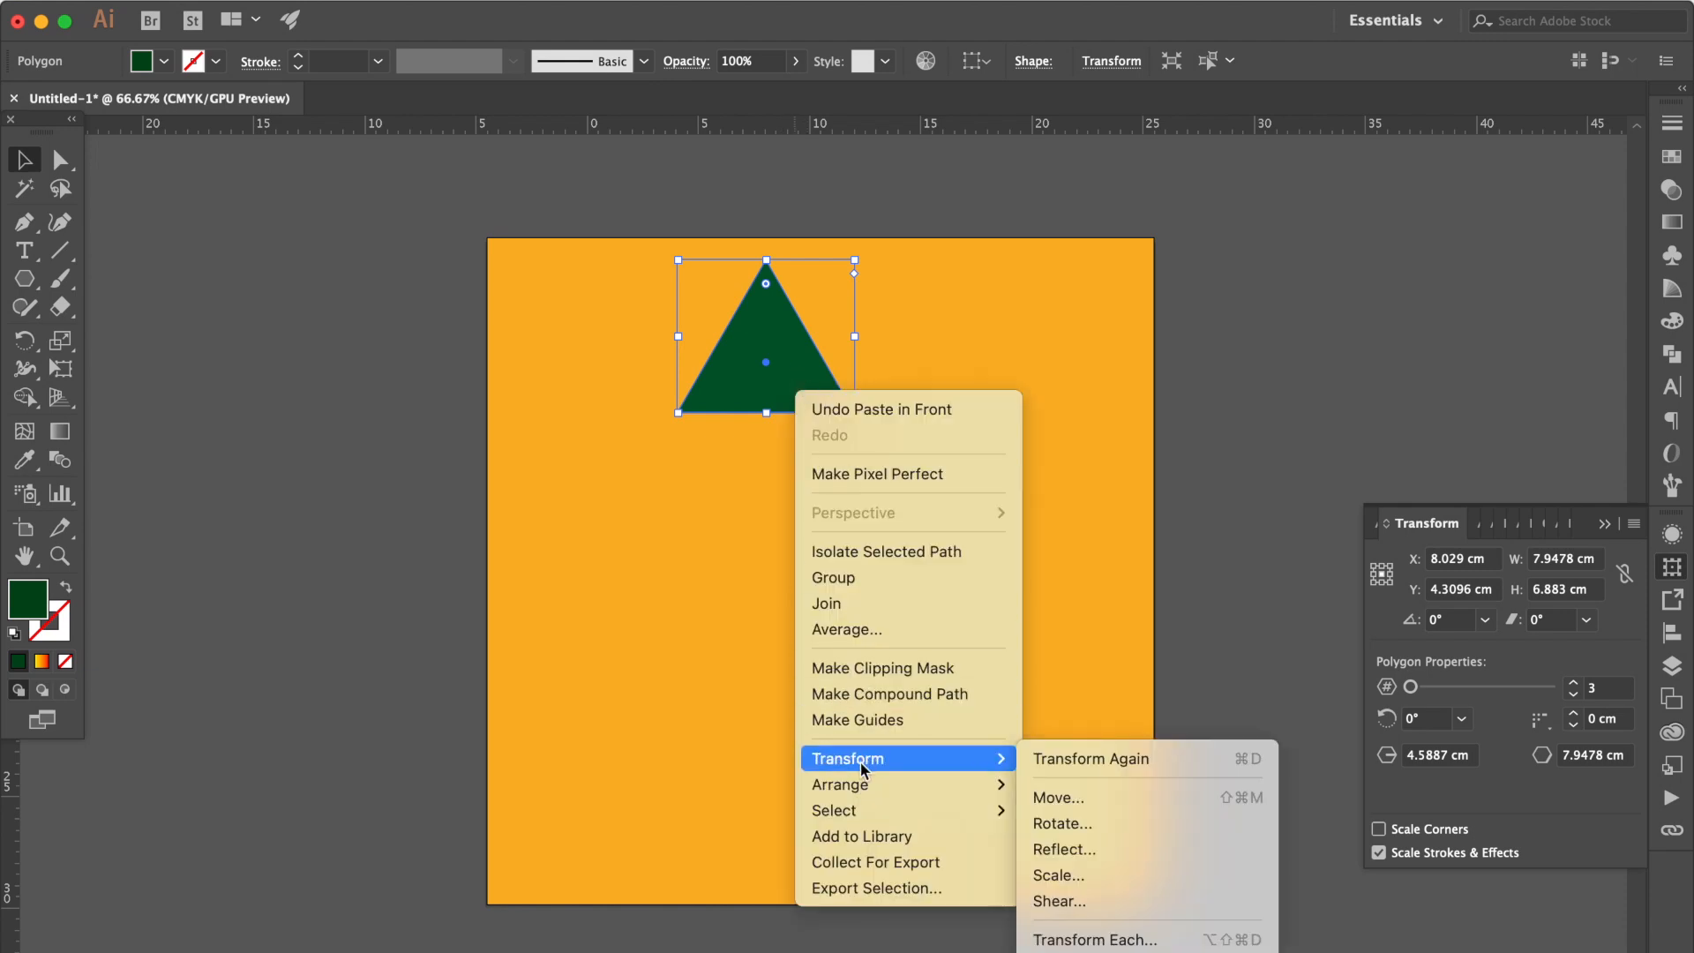
left_click(1063, 877)
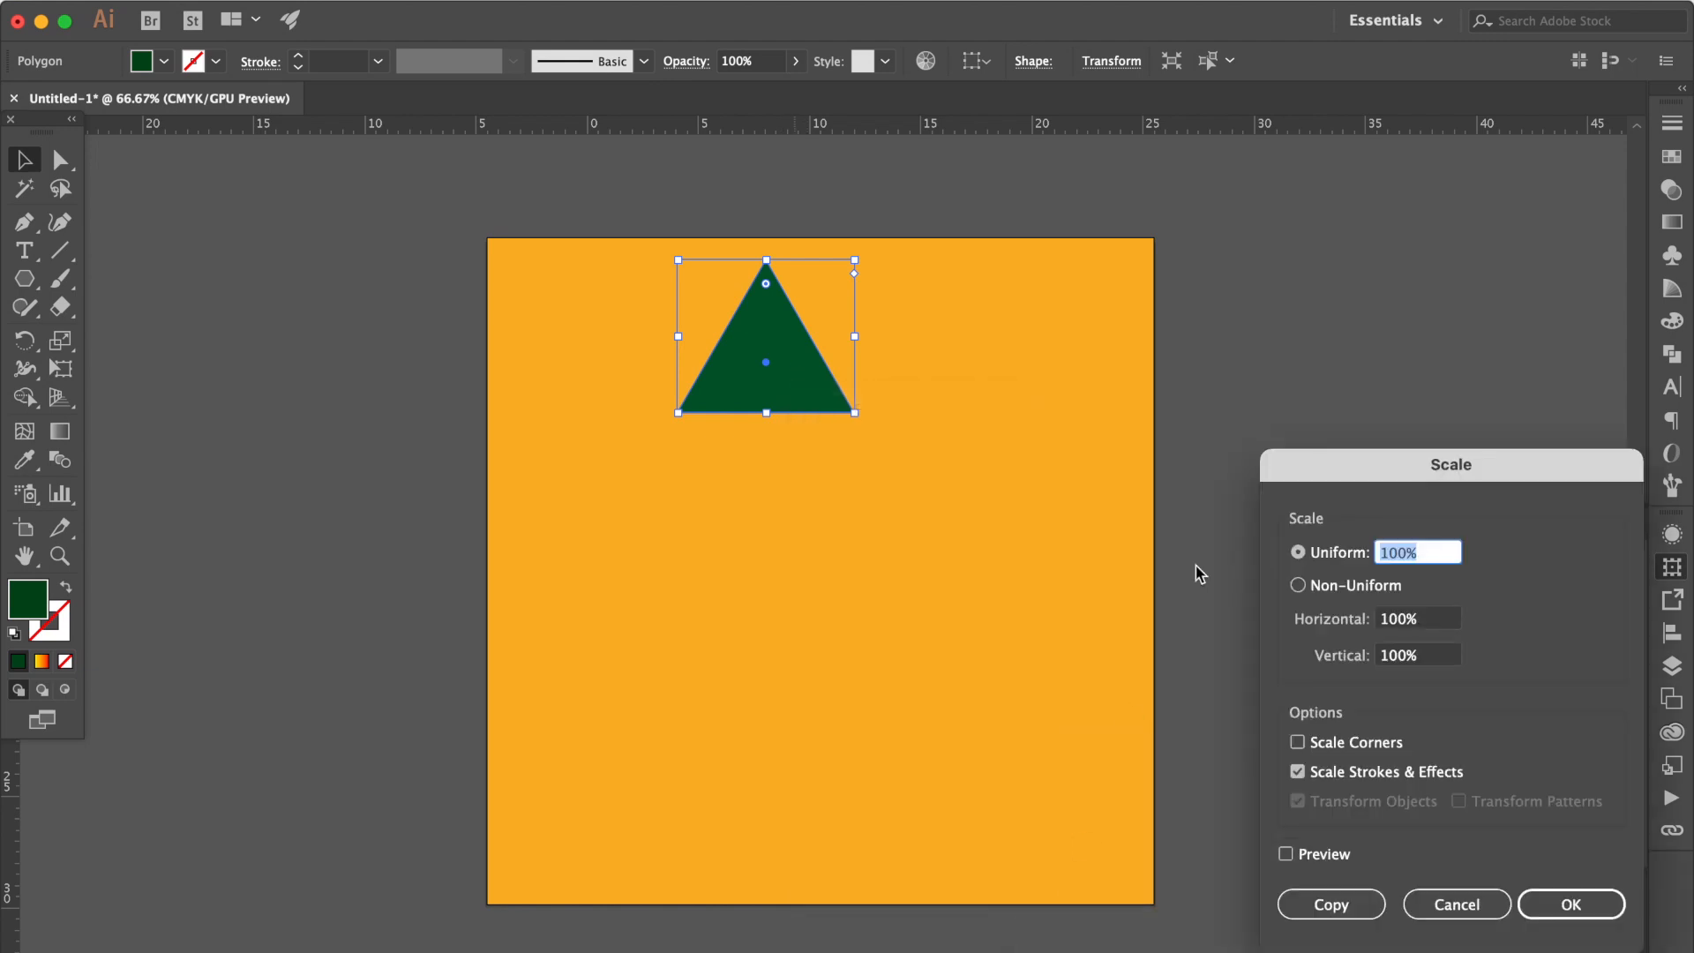
type("130")
left_click(1336, 854)
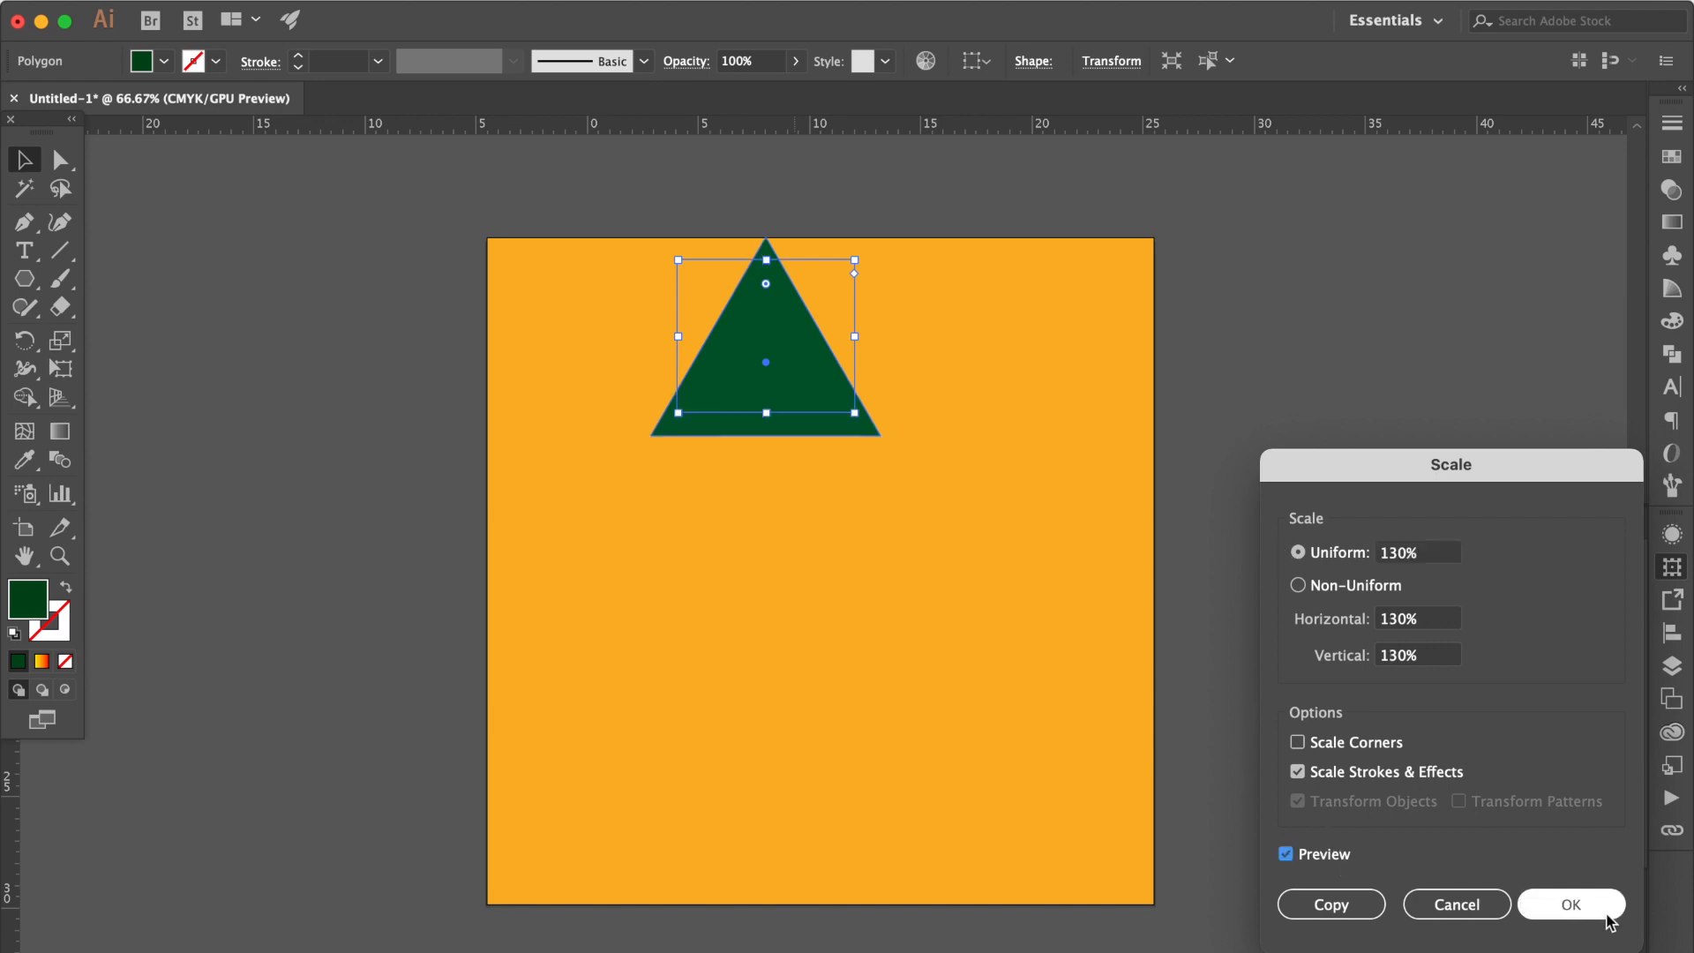
left_click(1572, 904)
left_click_drag(824, 420, 812, 510)
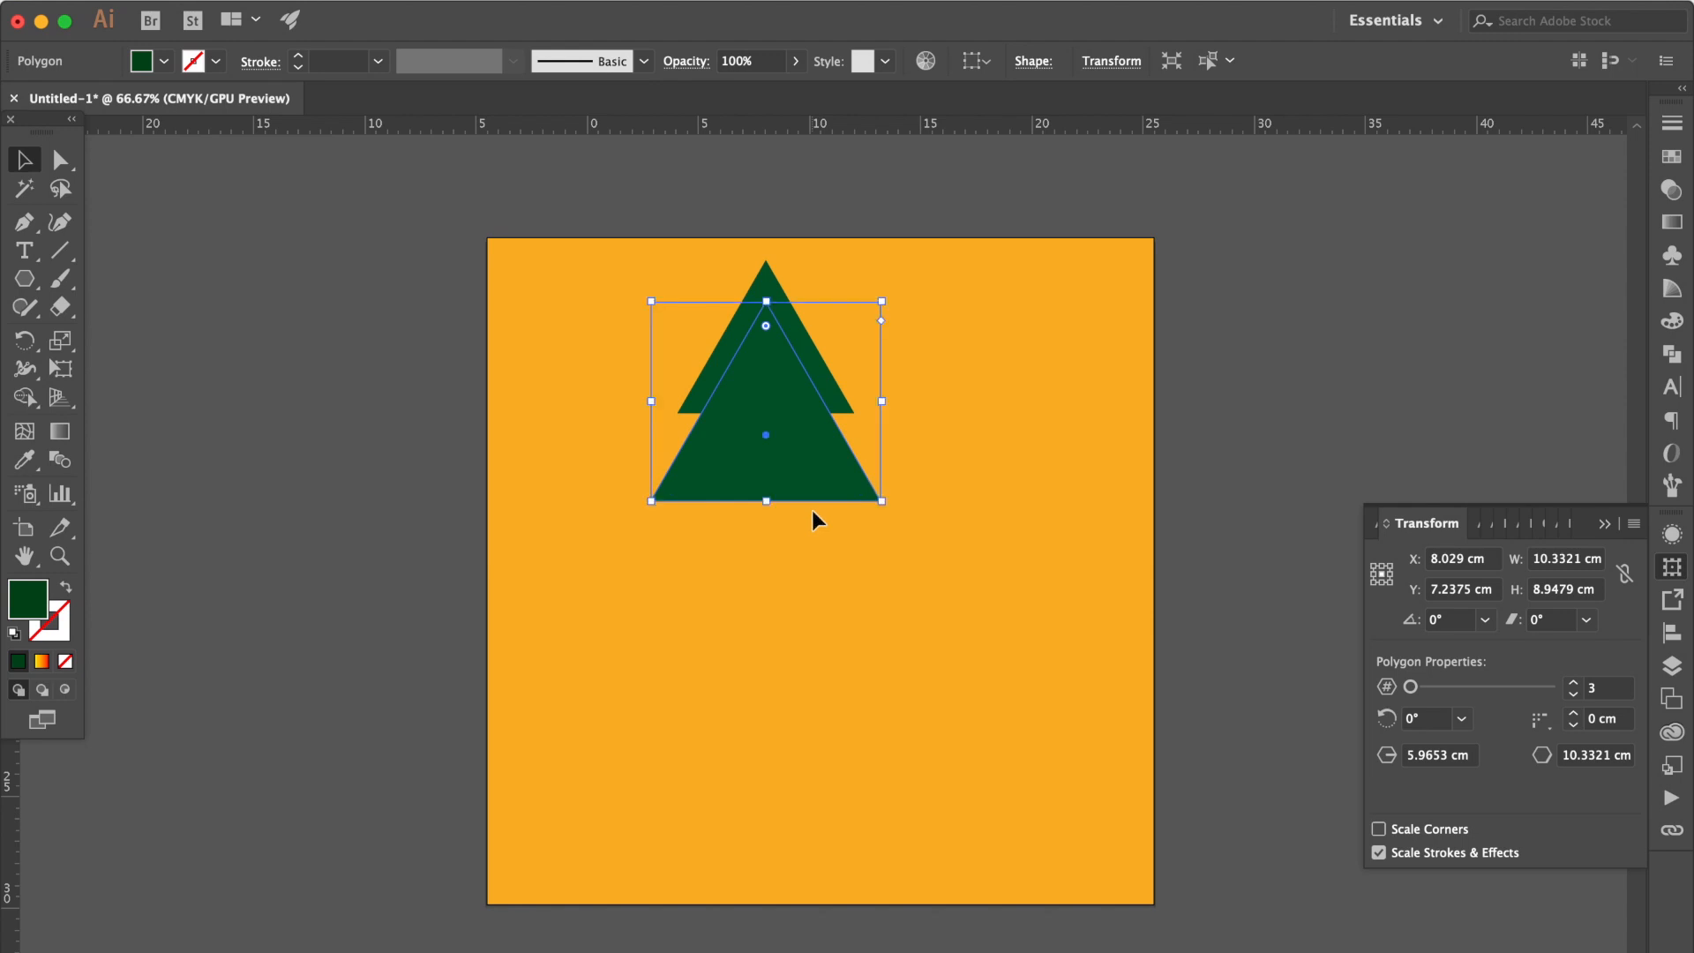
Step: Scale an in-place copy of the second triangle uniformly to 120% and move it down as the third tier
right_click(812, 510)
mouse_move(907, 874)
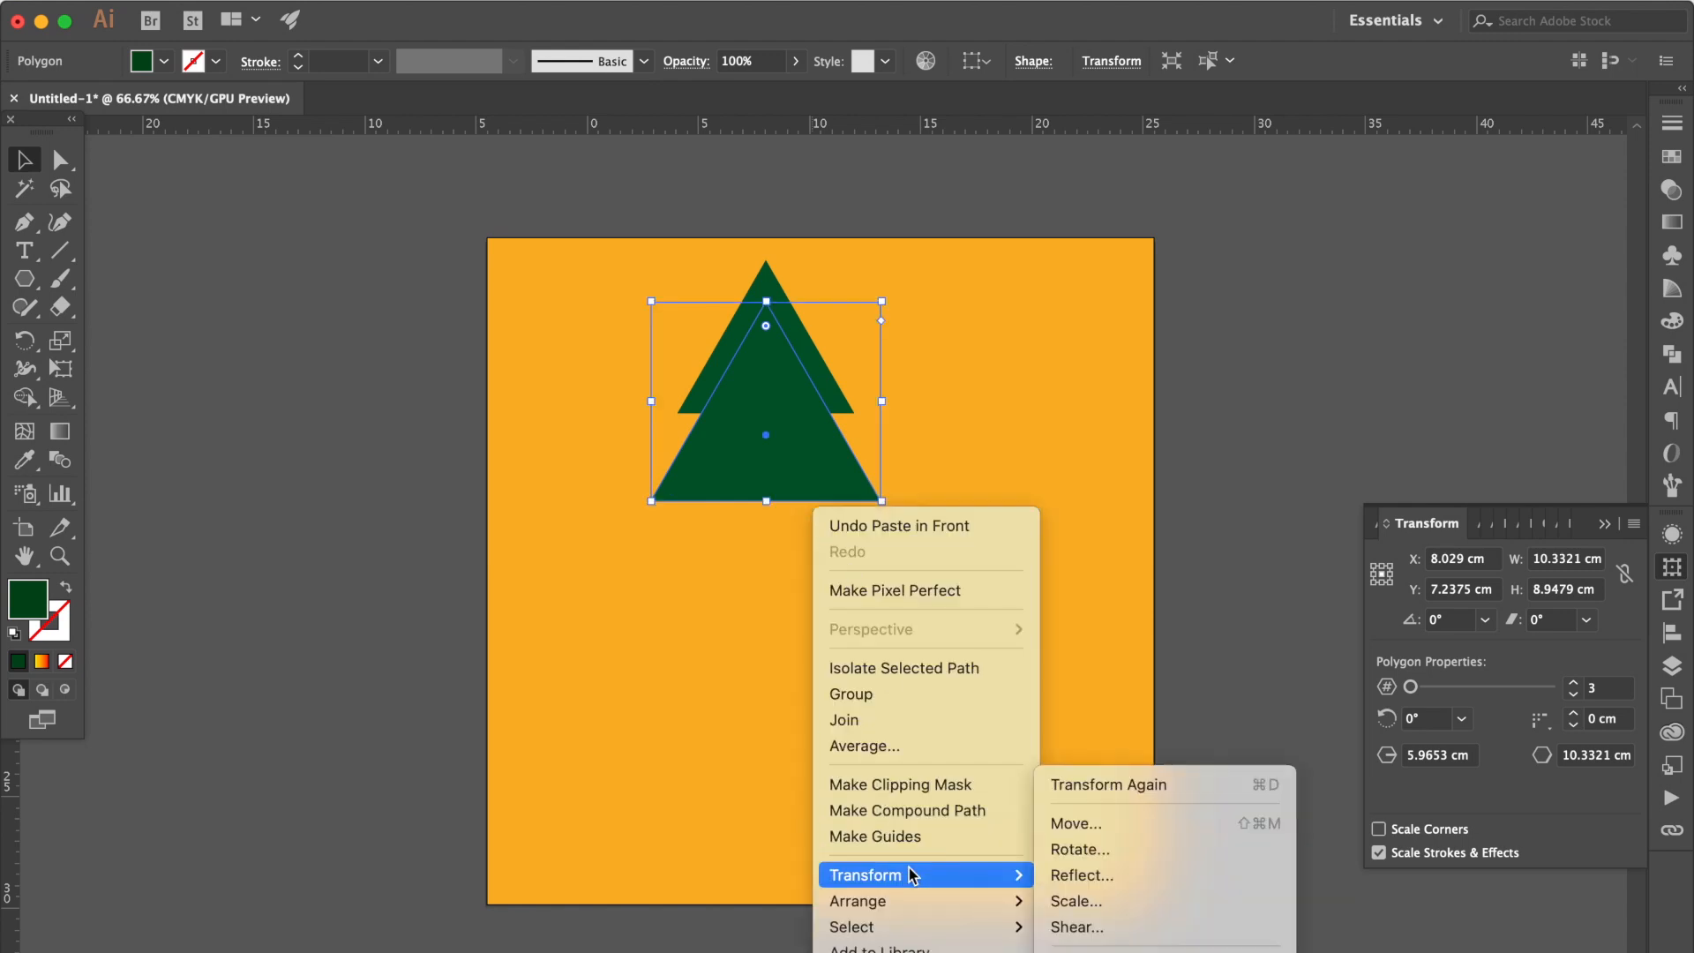
left_click(1057, 907)
type("120")
key("Return")
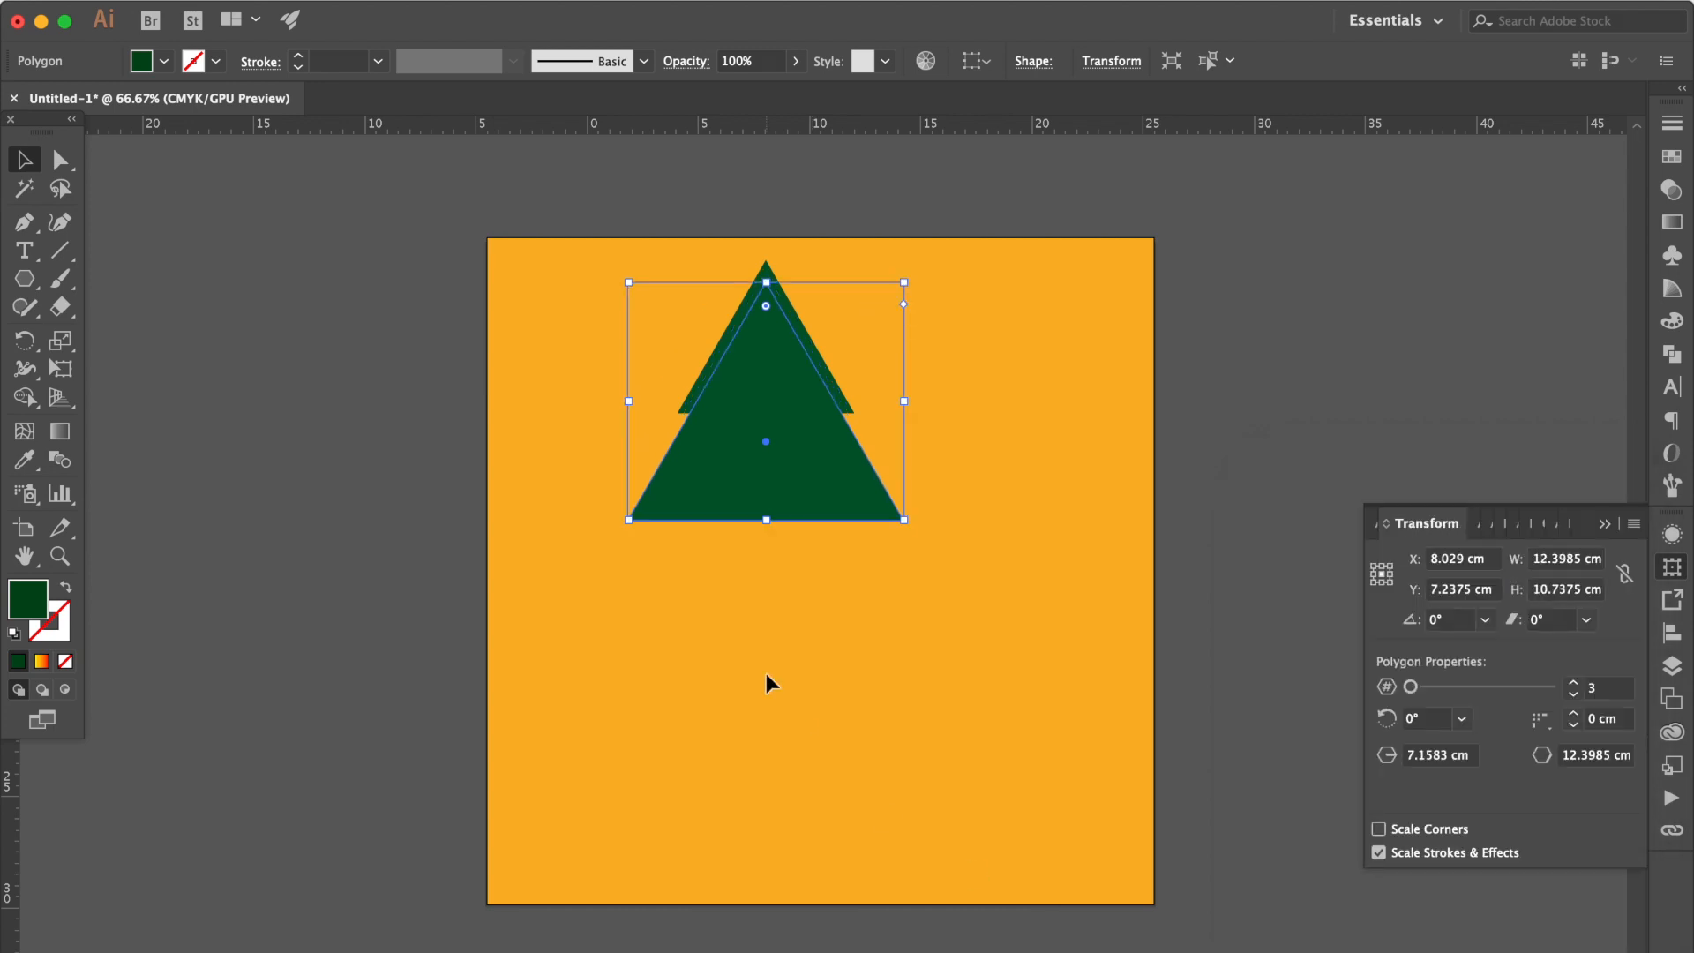
left_click_drag(827, 446, 825, 522)
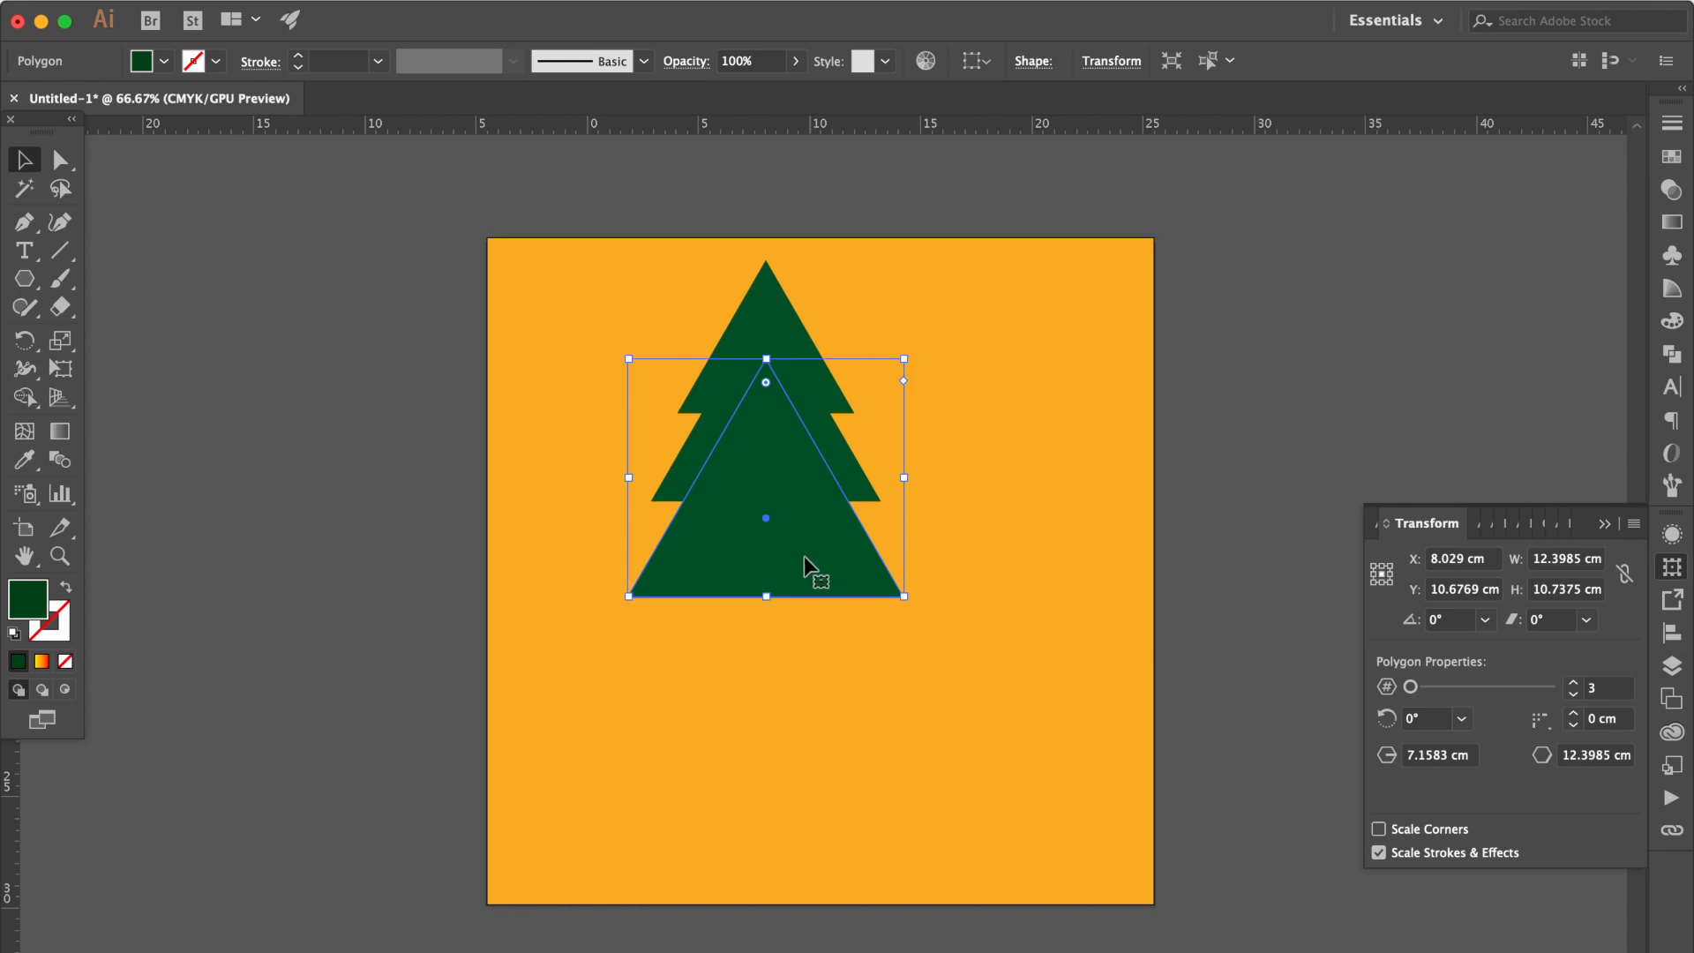
Step: Scale an in-place copy of the third triangle uniformly to 110% and move it down as the fourth tier
right_click(820, 538)
mouse_move(909, 875)
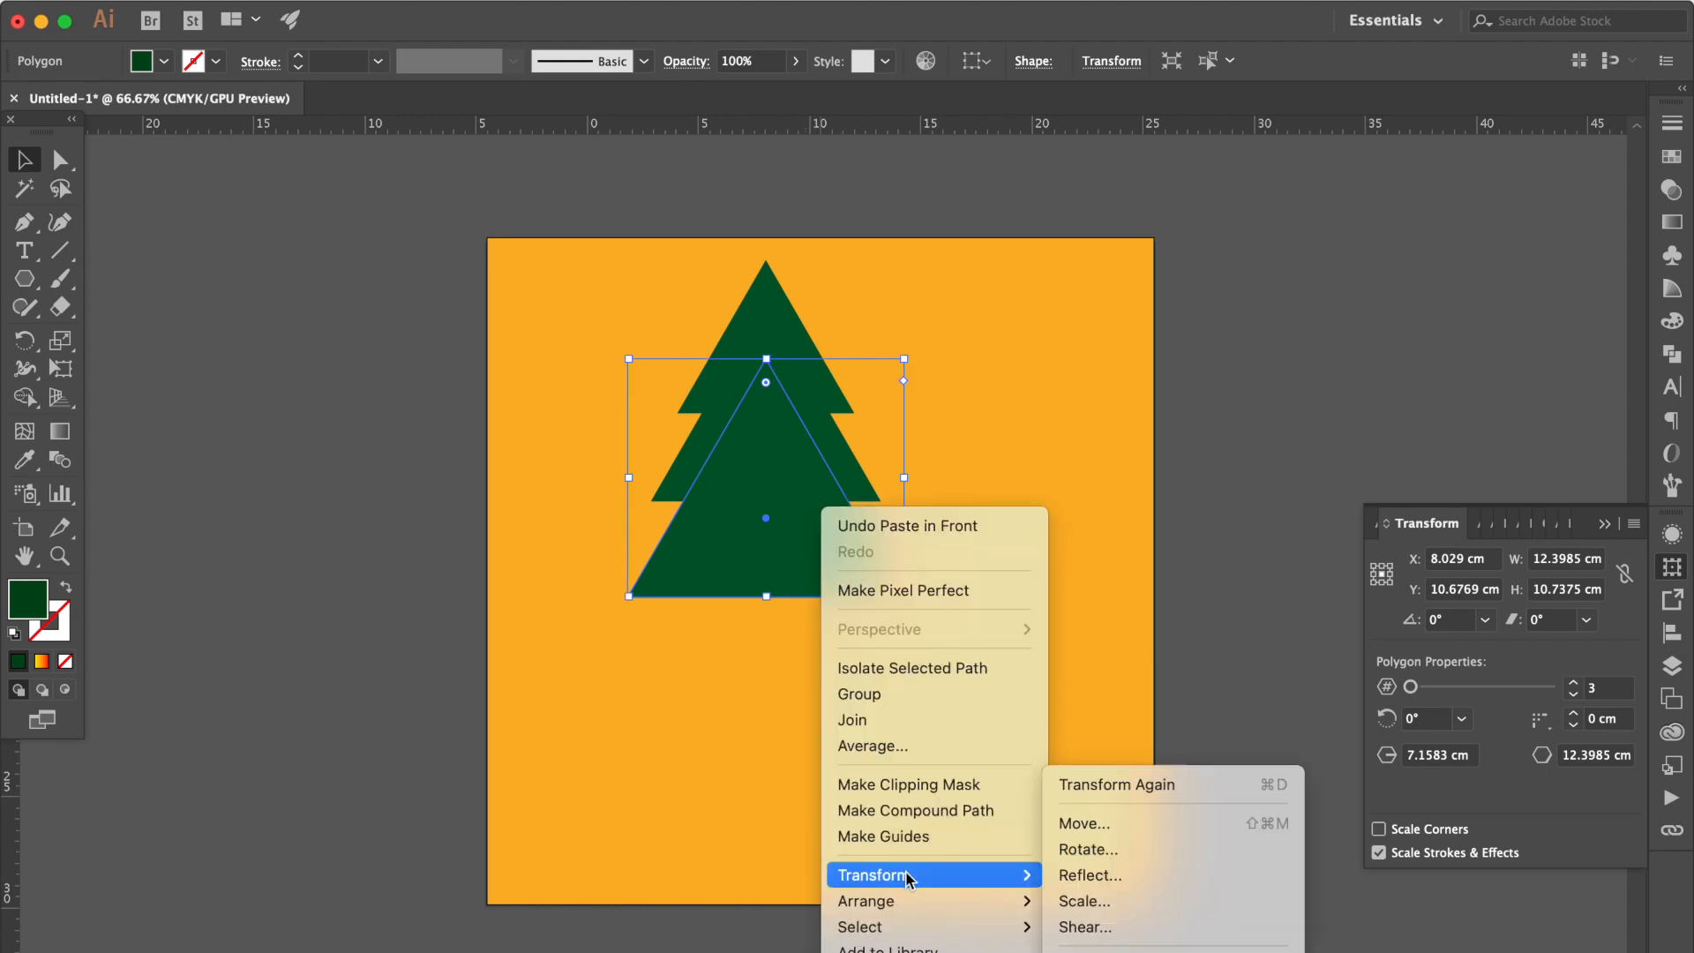
left_click(1072, 901)
type("110")
key("Return")
left_click_drag(813, 532, 831, 615)
Step: Distribute the four triangles evenly by their vertical centers, relative to the selection
left_click_drag(890, 301, 732, 683)
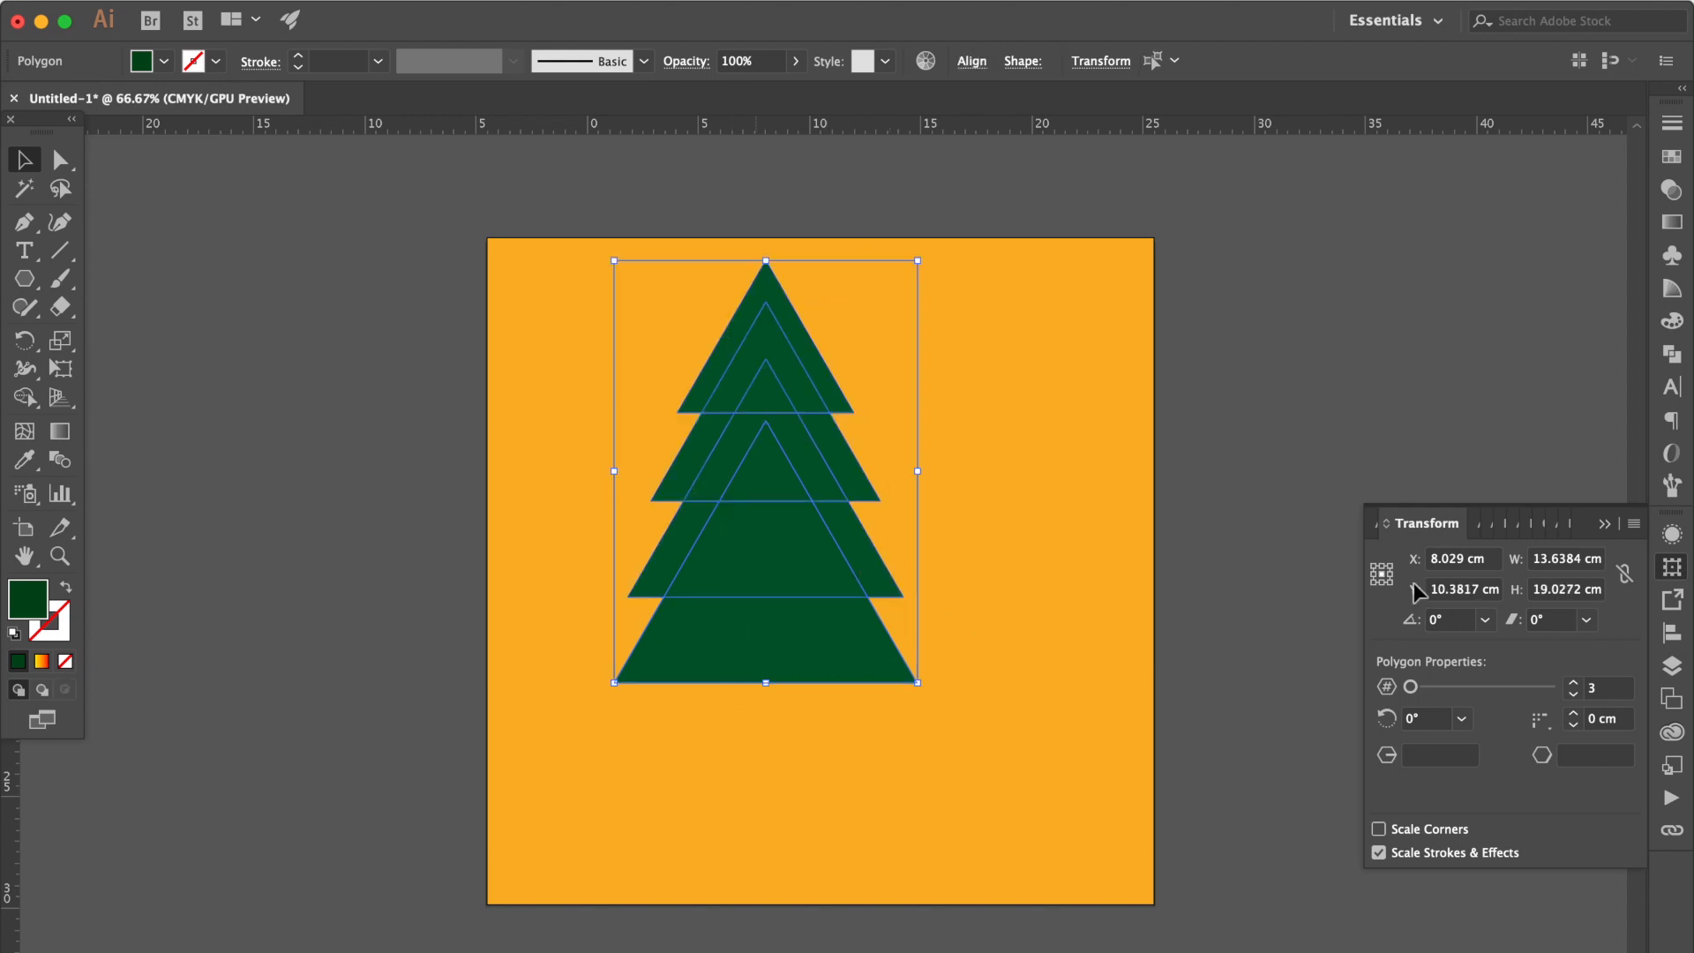
left_click(1682, 635)
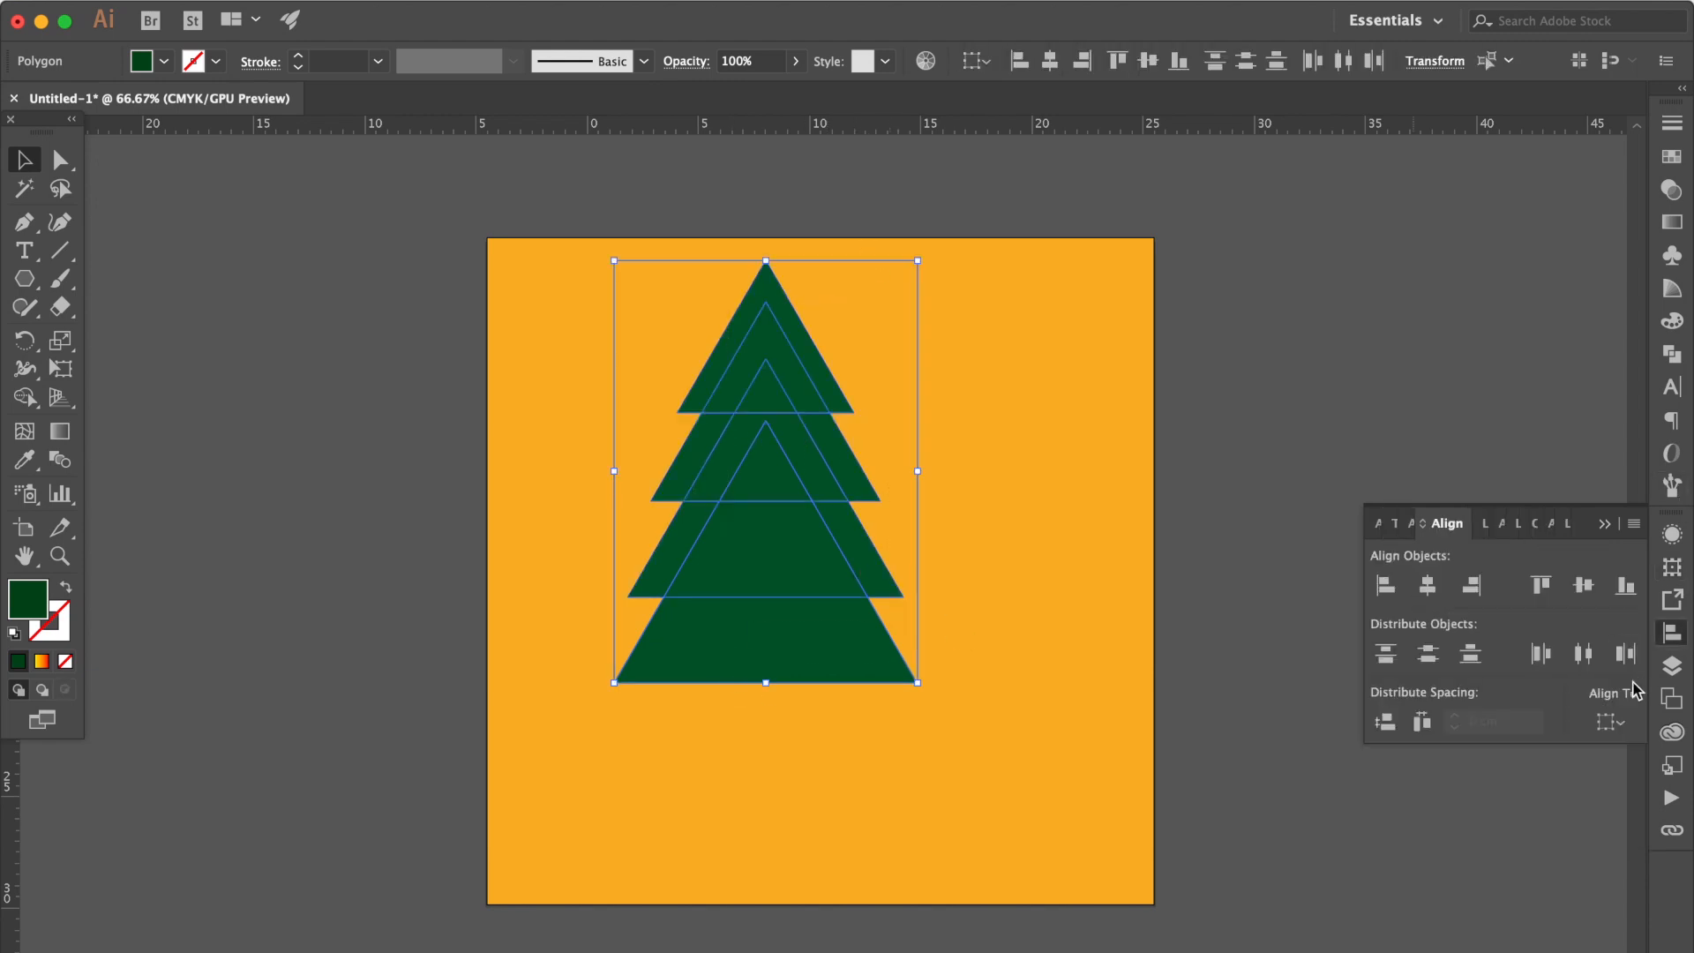
left_click(1611, 721)
left_click(1576, 761)
left_click(1429, 657)
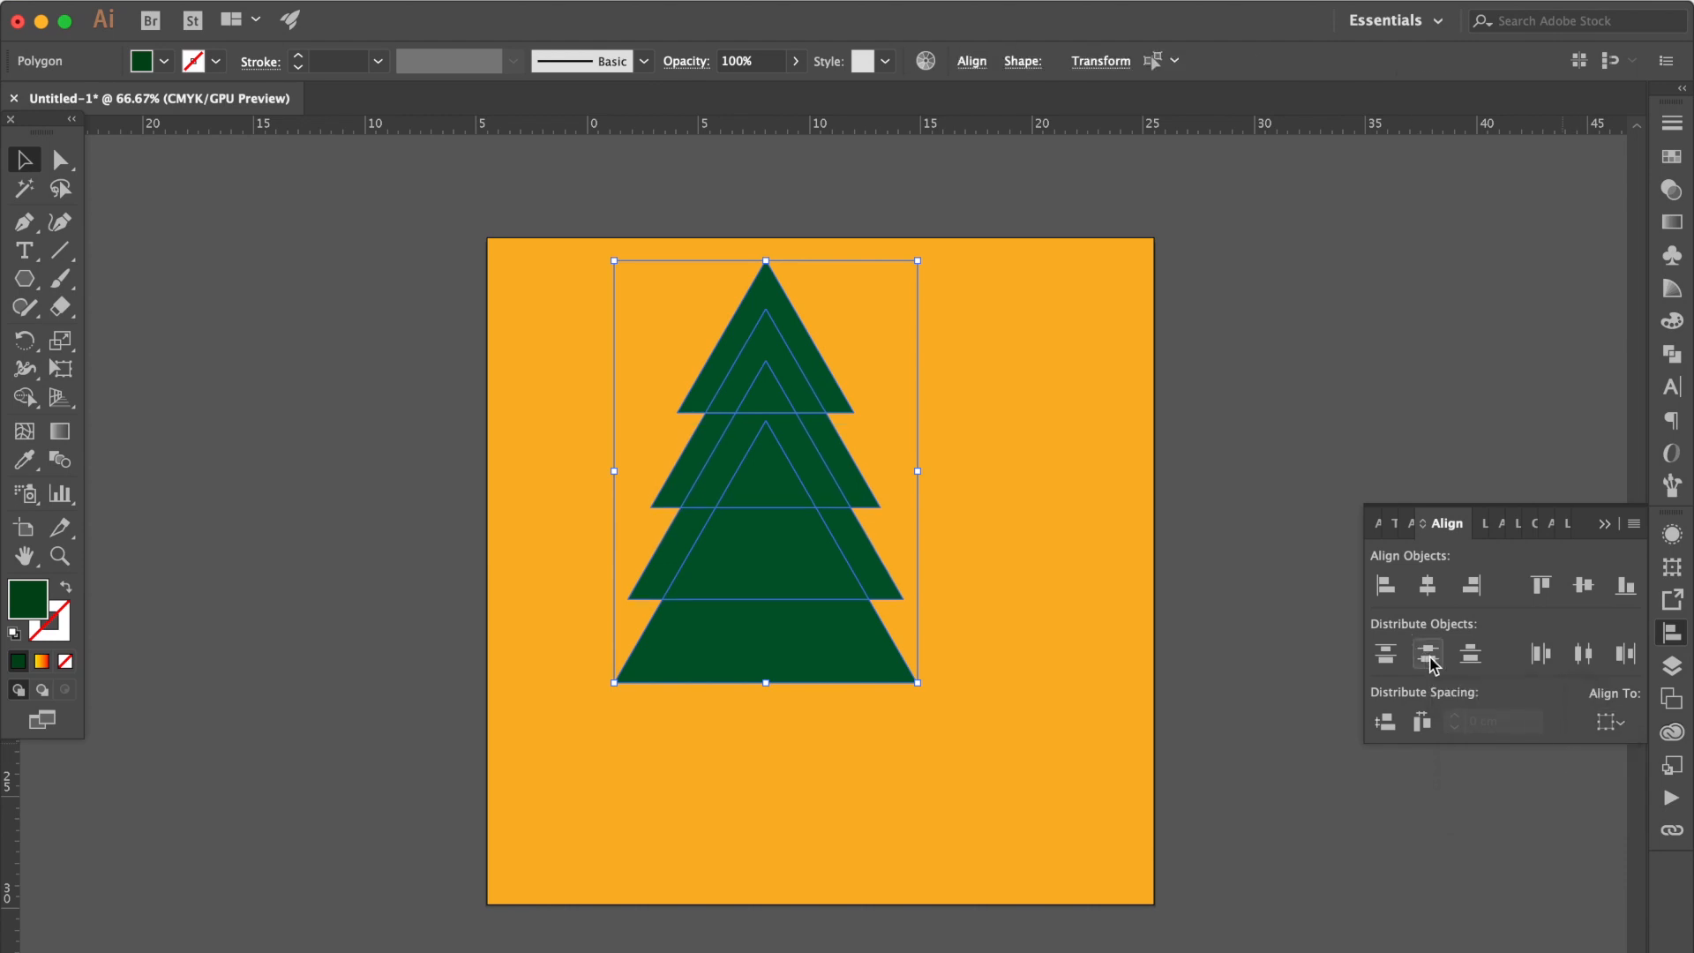
Step: Enlarge the tree proportionally to nearly fill the artboard's height and center it horizontally on the artboard
left_click_drag(769, 683, 765, 866)
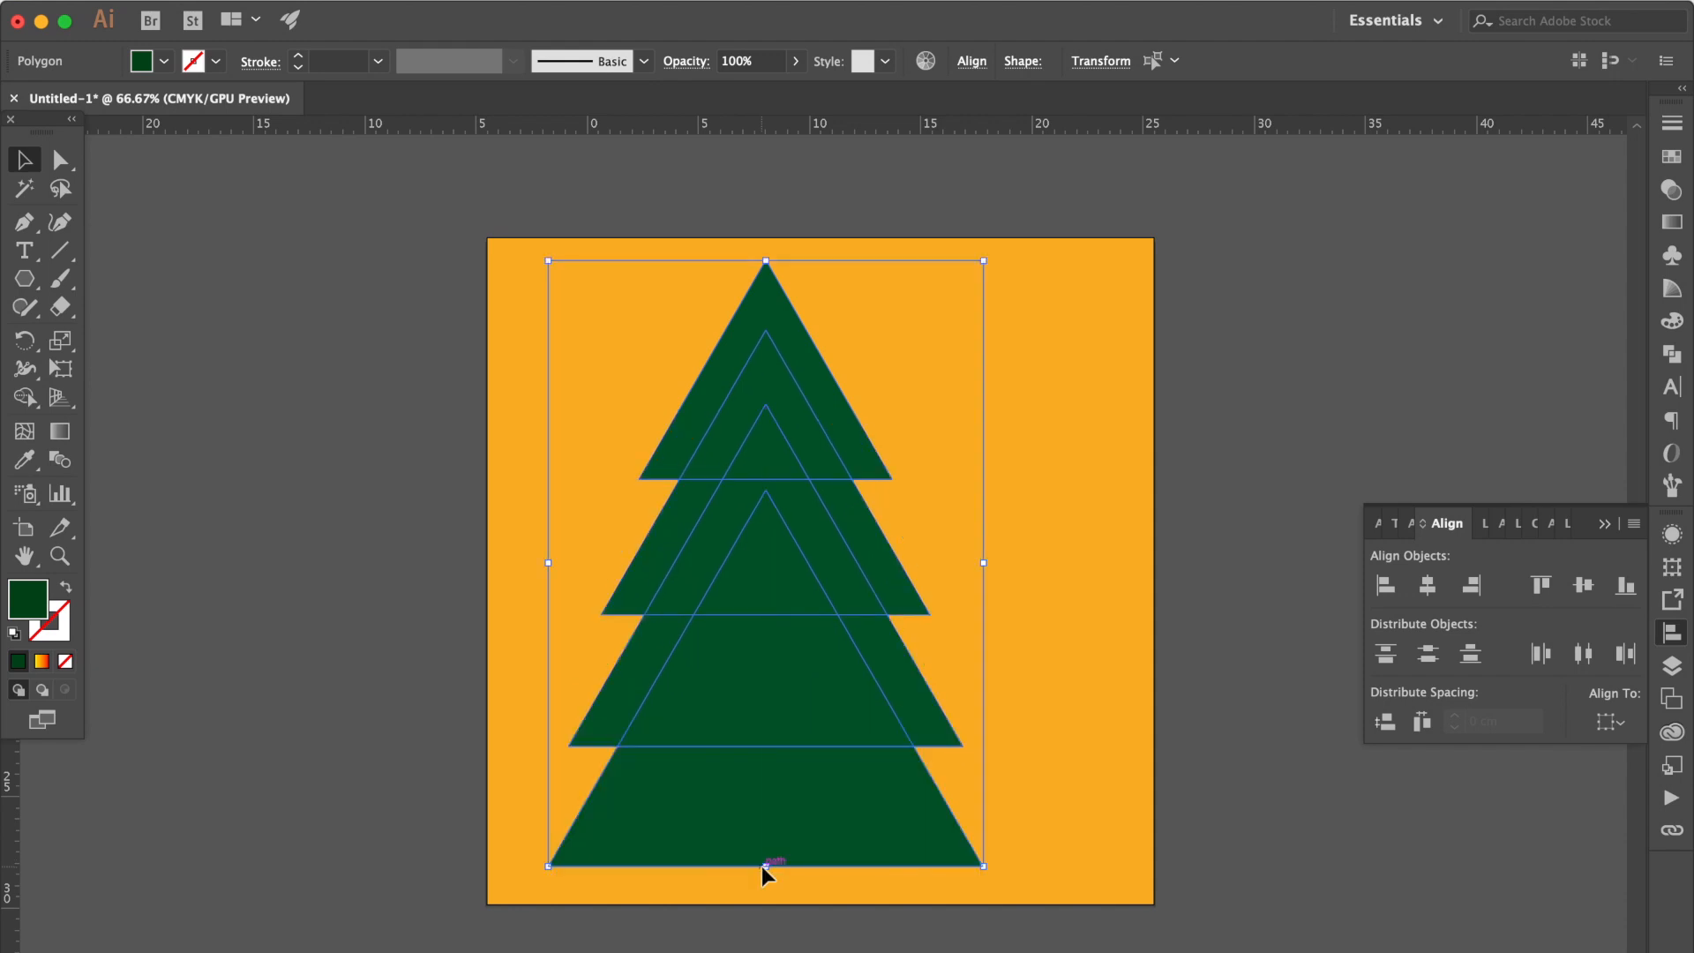
left_click(1607, 719)
left_click(1552, 801)
left_click(1424, 587)
left_click(1158, 299)
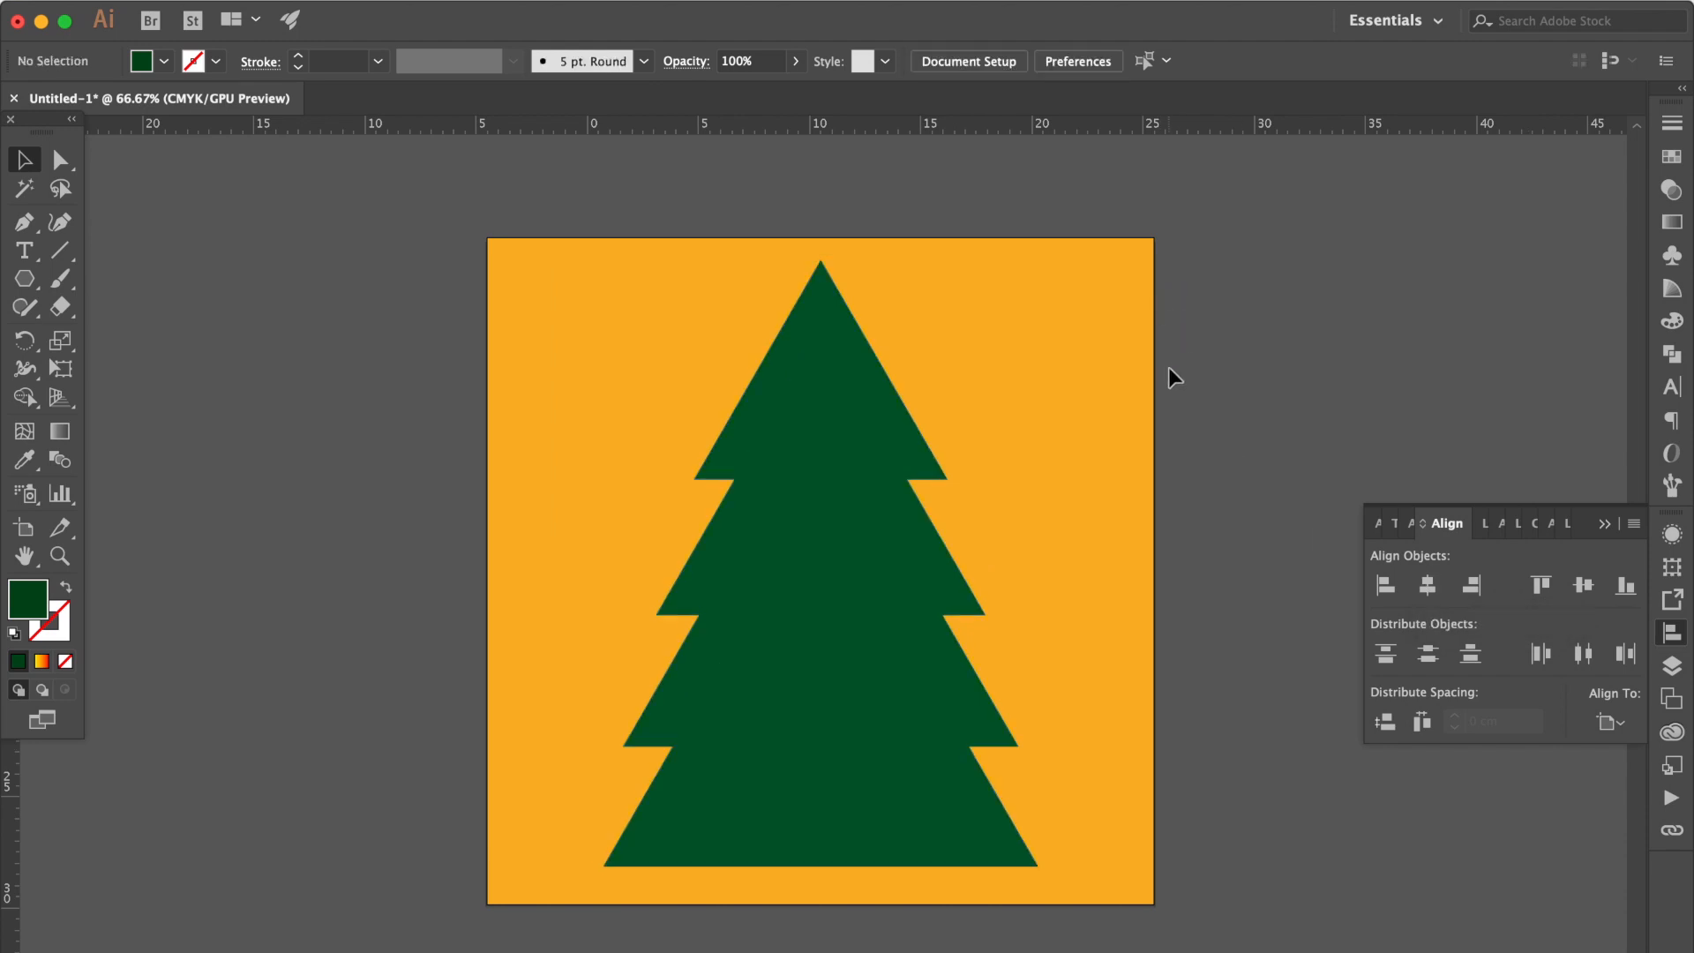
Step: Draw a white ellipse about 0.93 cm in diameter over the left corner of the tree's top tier
scroll(828, 339, "up", 5)
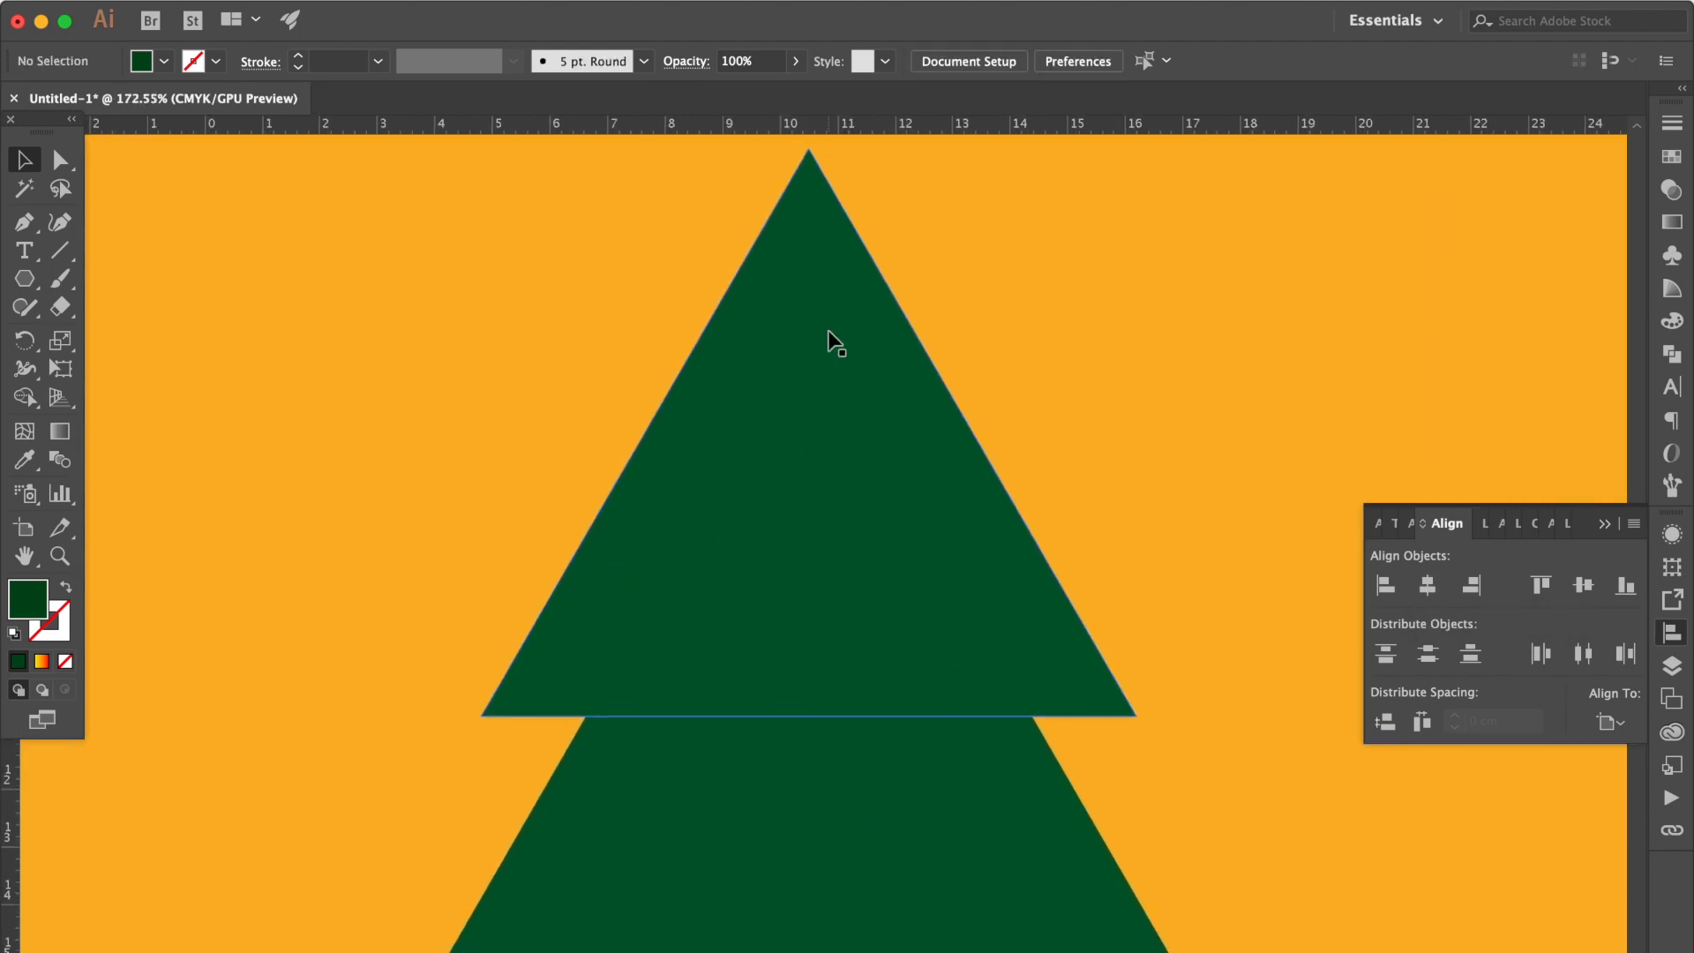
left_click_drag(25, 279, 177, 307)
left_click(26, 279)
left_click(134, 335)
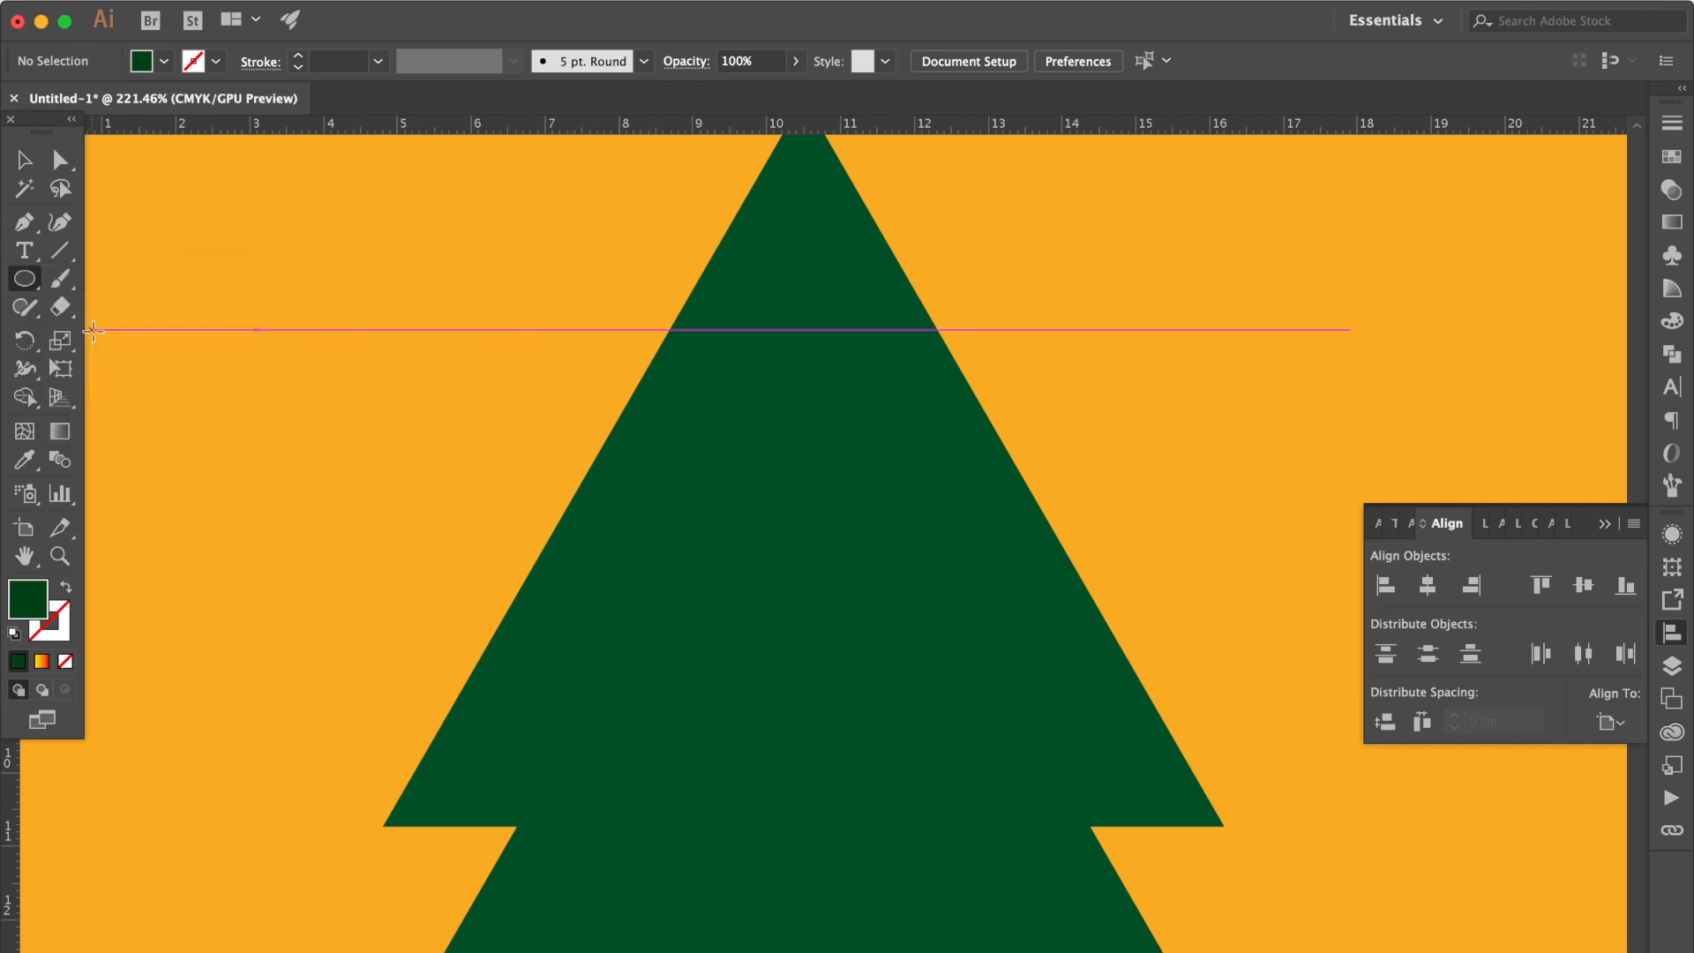
left_click(1671, 190)
left_click(1674, 156)
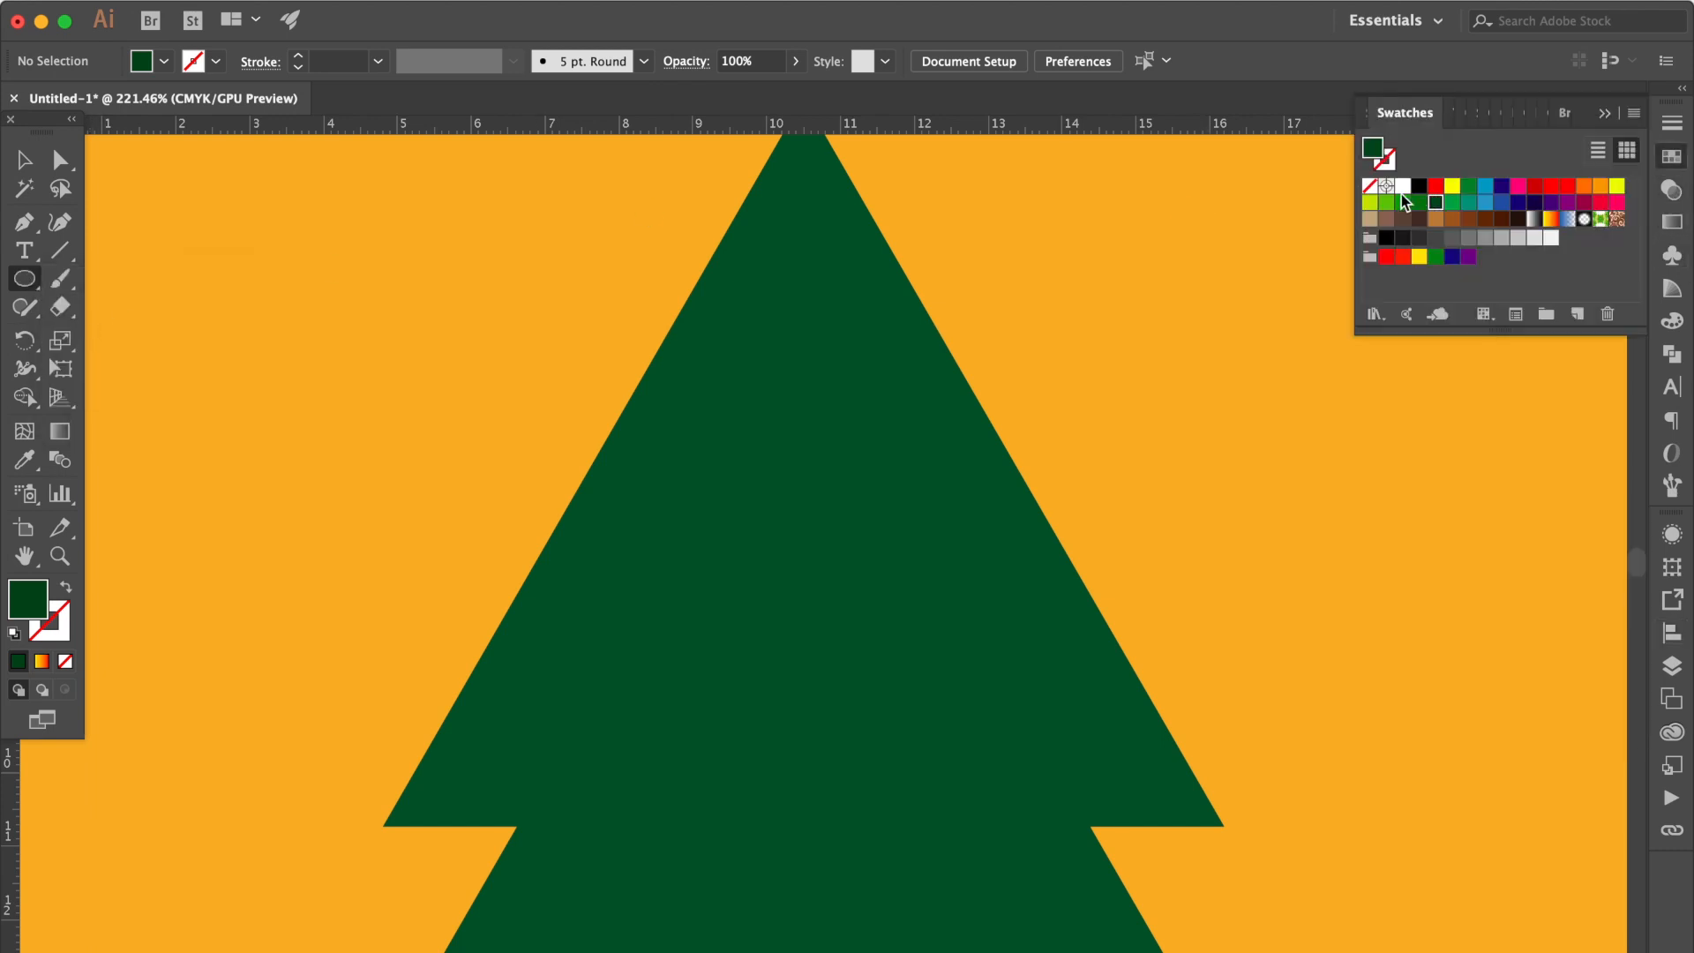
left_click(1402, 187)
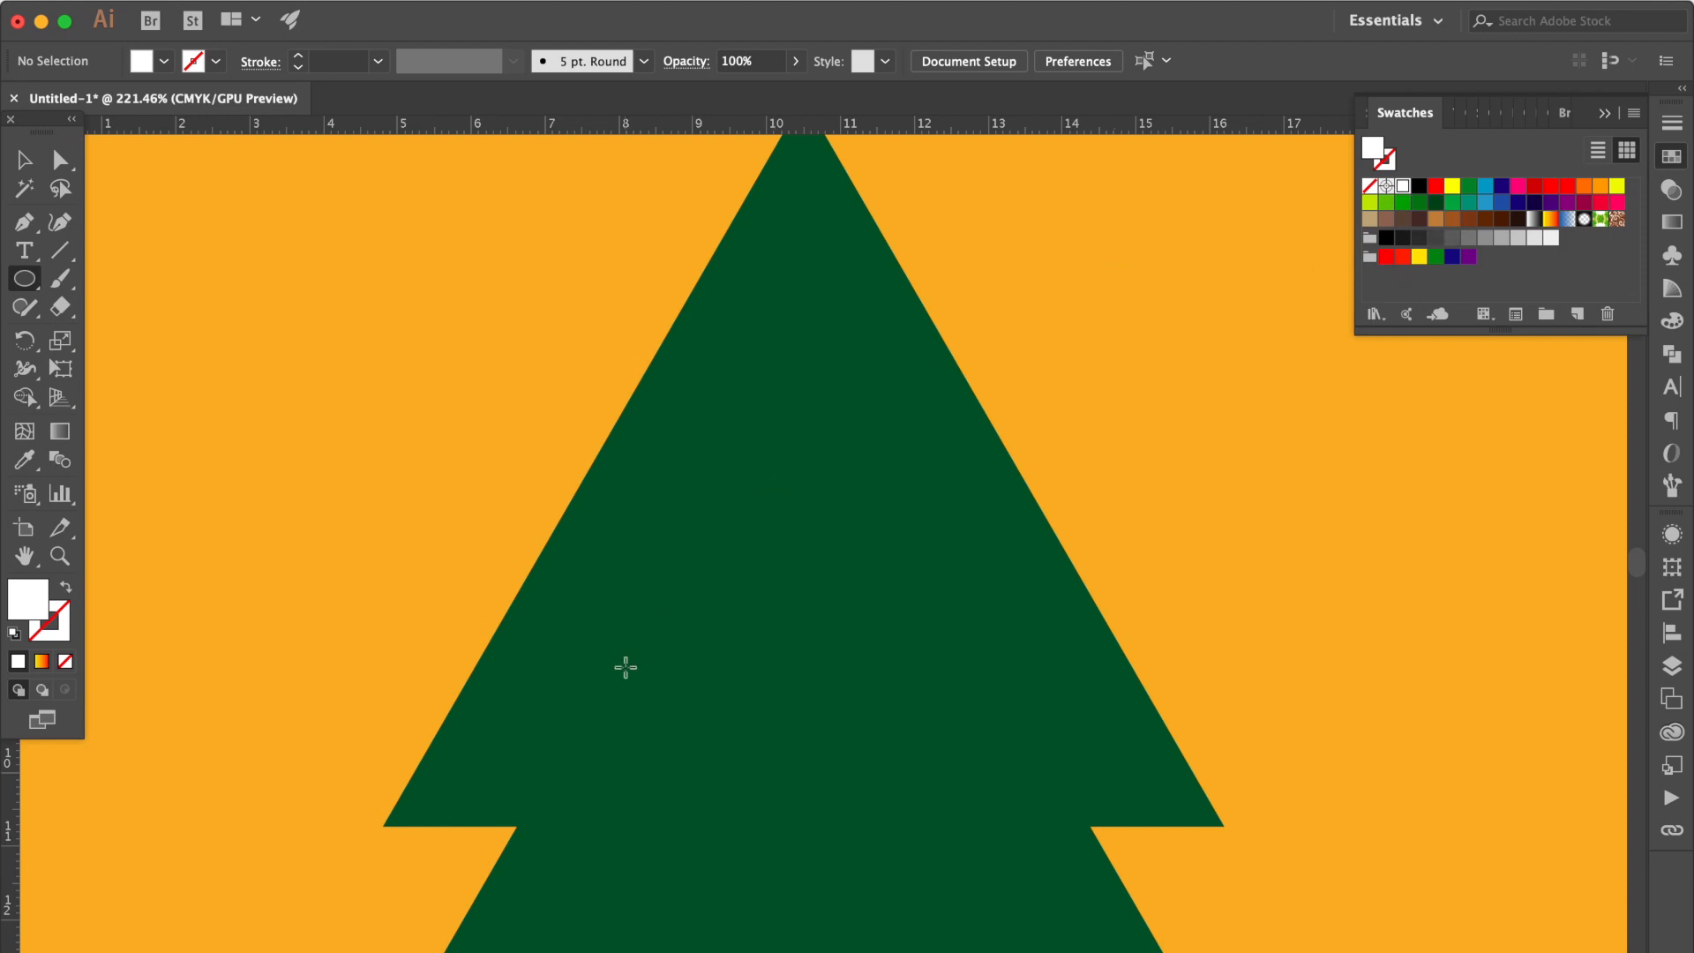
scroll(626, 667, "down", 3)
left_click_drag(357, 630, 426, 698)
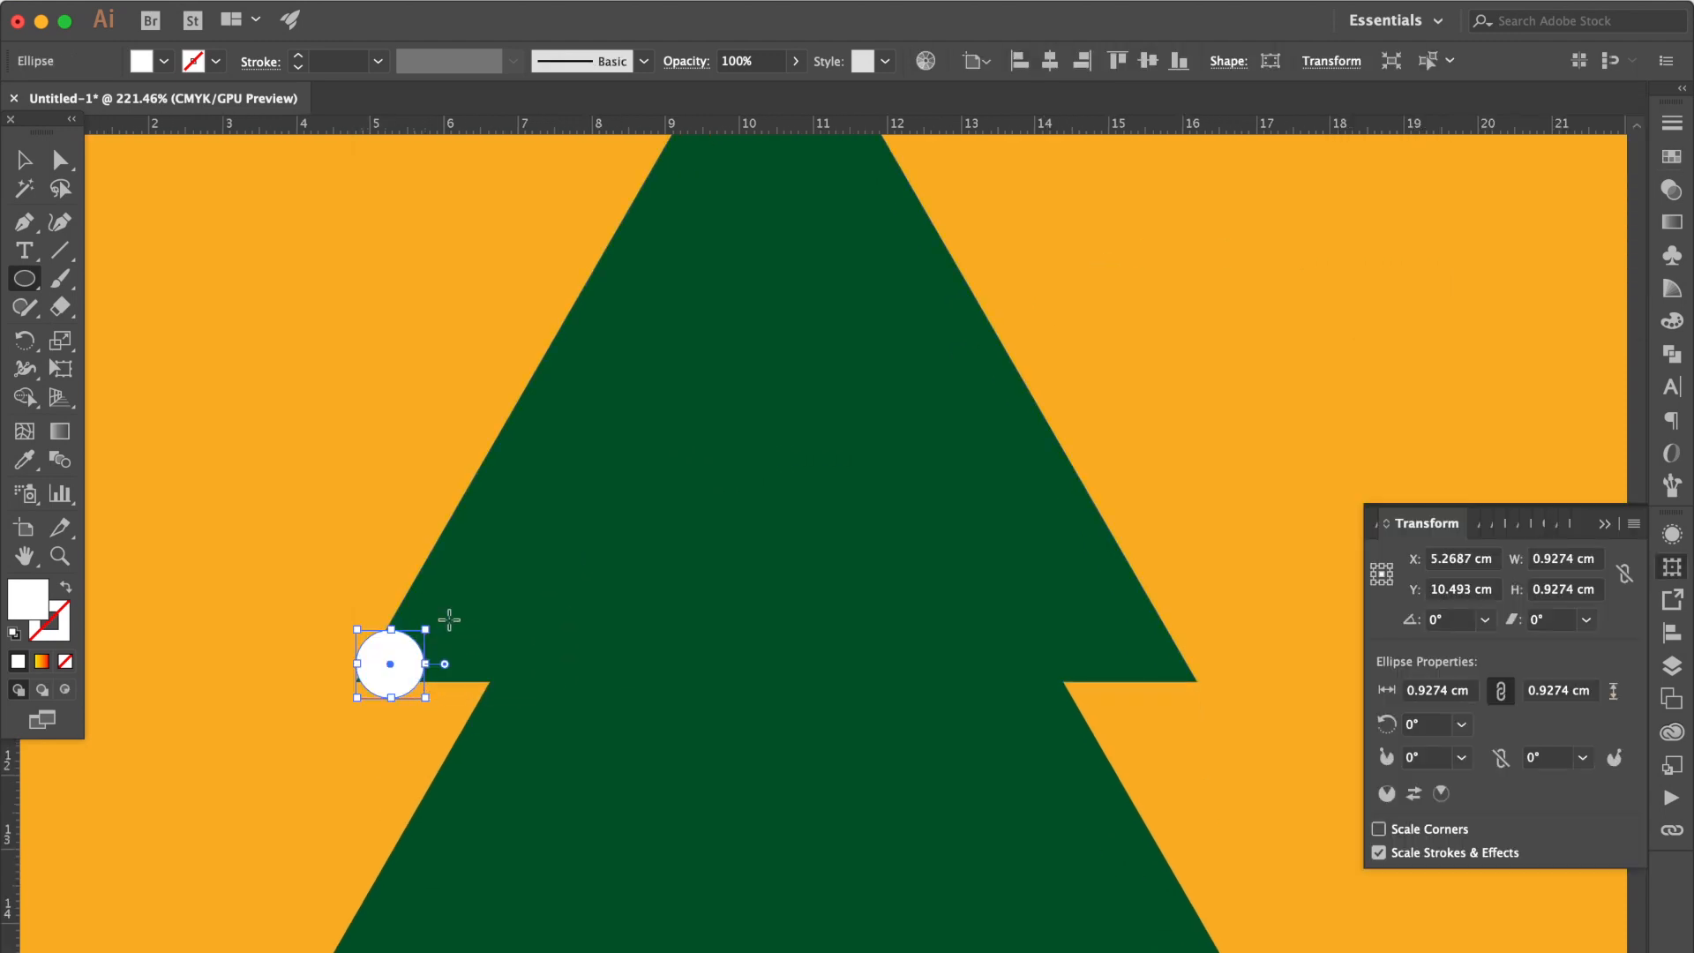
Step: Draw a row of white circles of varied sizes along the top tier's lower edge, reaching its right corner
mouse_move(417, 608)
left_mouse_down()
mouse_move(525, 698)
mouse_move(485, 556)
left_mouse_up()
left_click_drag(557, 618, 636, 698)
left_click_drag(621, 593, 750, 724)
left_click_drag(766, 643, 827, 704)
left_click_drag(847, 629, 890, 672)
mouse_move(920, 642)
left_mouse_down()
mouse_move(992, 714)
mouse_move(1042, 630)
mouse_move(1192, 703)
left_mouse_up()
Step: Move the left circles of the snow row closer together so they overlap along the top tier's lower edge
left_click(60, 159)
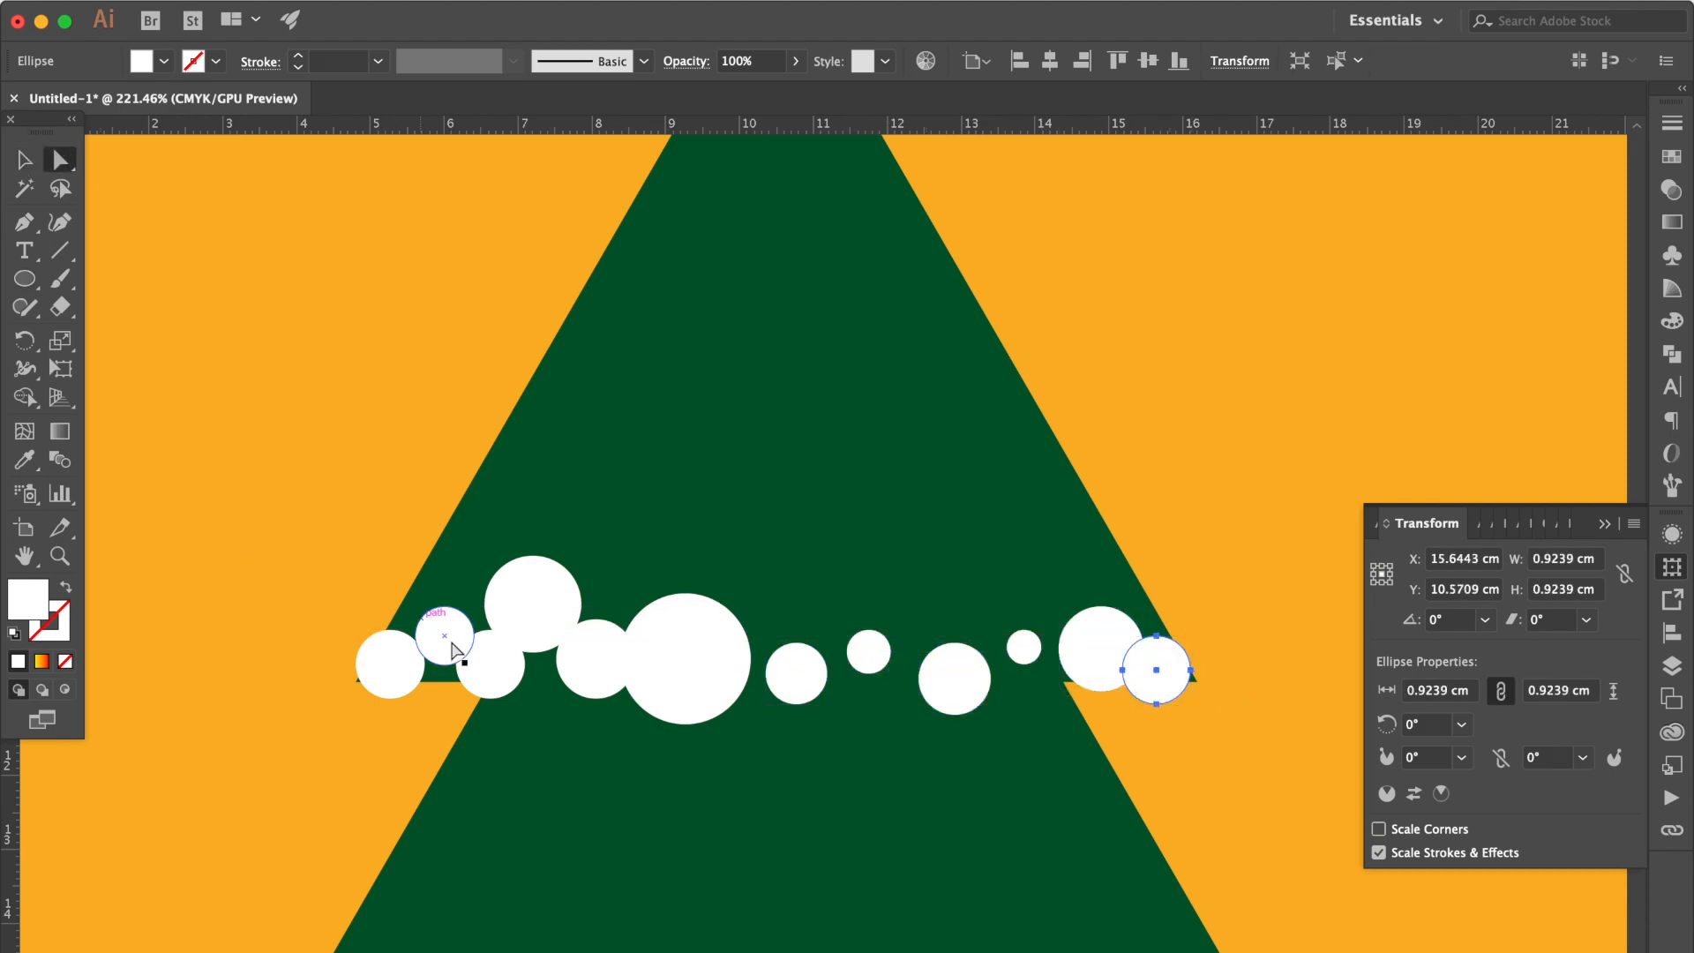
scroll(451, 650, "up", 1)
scroll(451, 650, "up", 5)
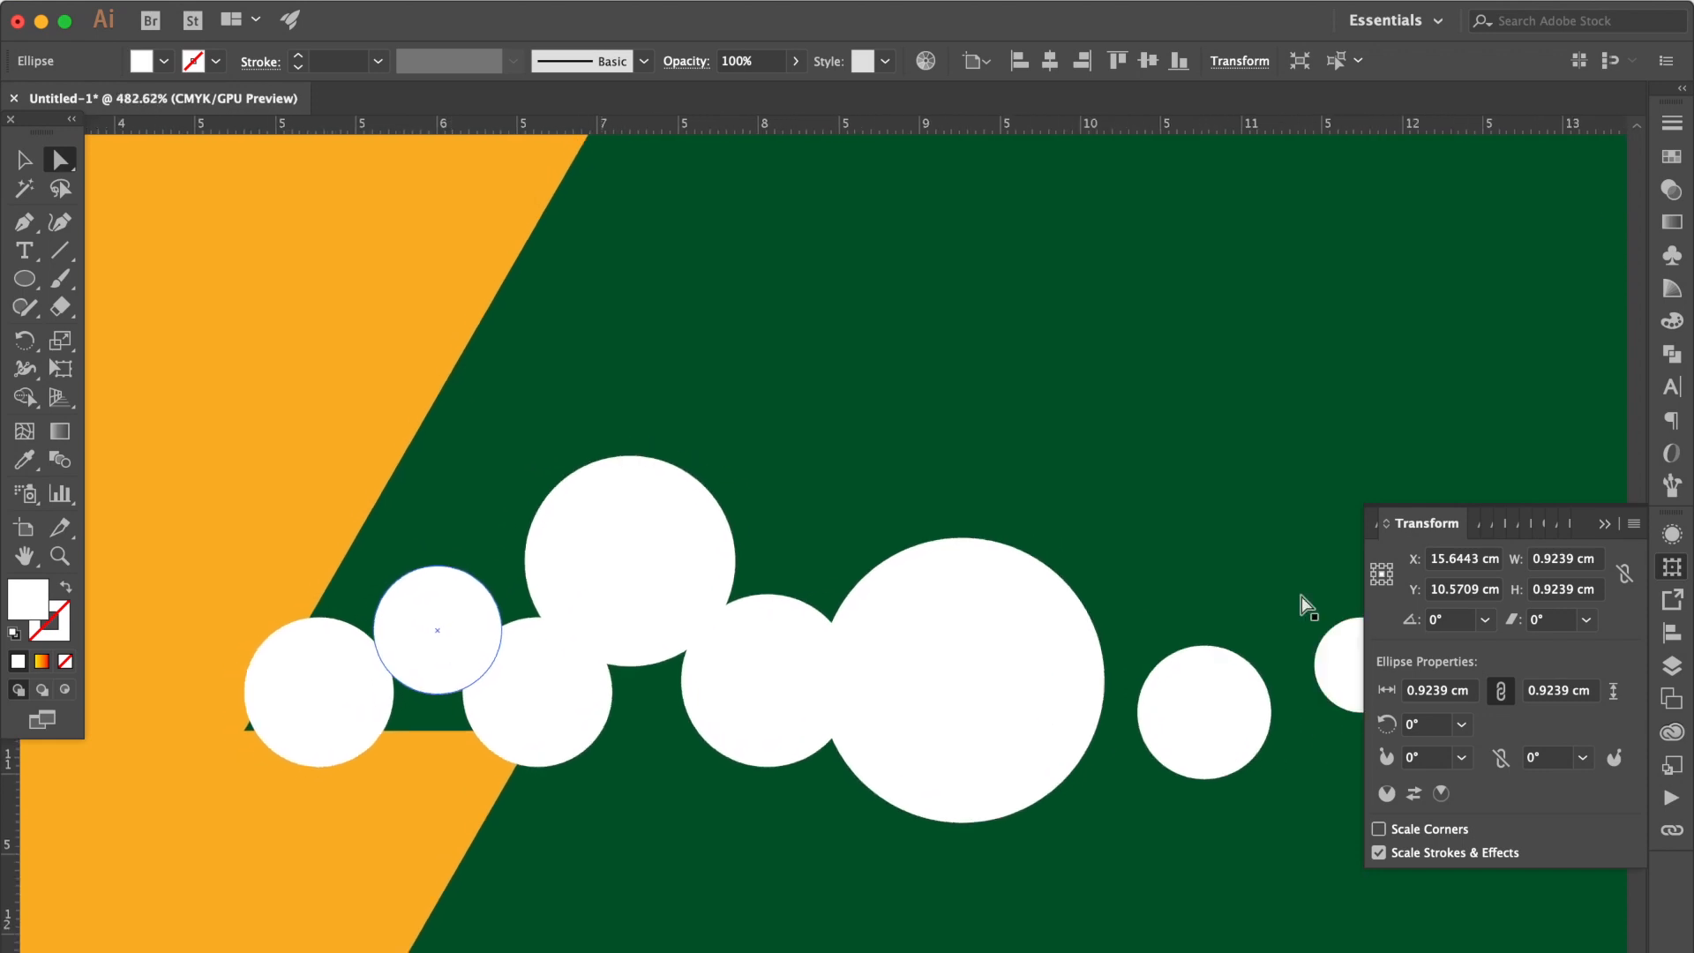
left_click(1606, 526)
scroll(945, 536, "down", 2)
left_click_drag(225, 605, 200, 623)
left_click_drag(330, 576, 285, 597)
left_click_drag(397, 651, 346, 635)
left_click_drag(468, 545, 456, 606)
left_click(280, 594)
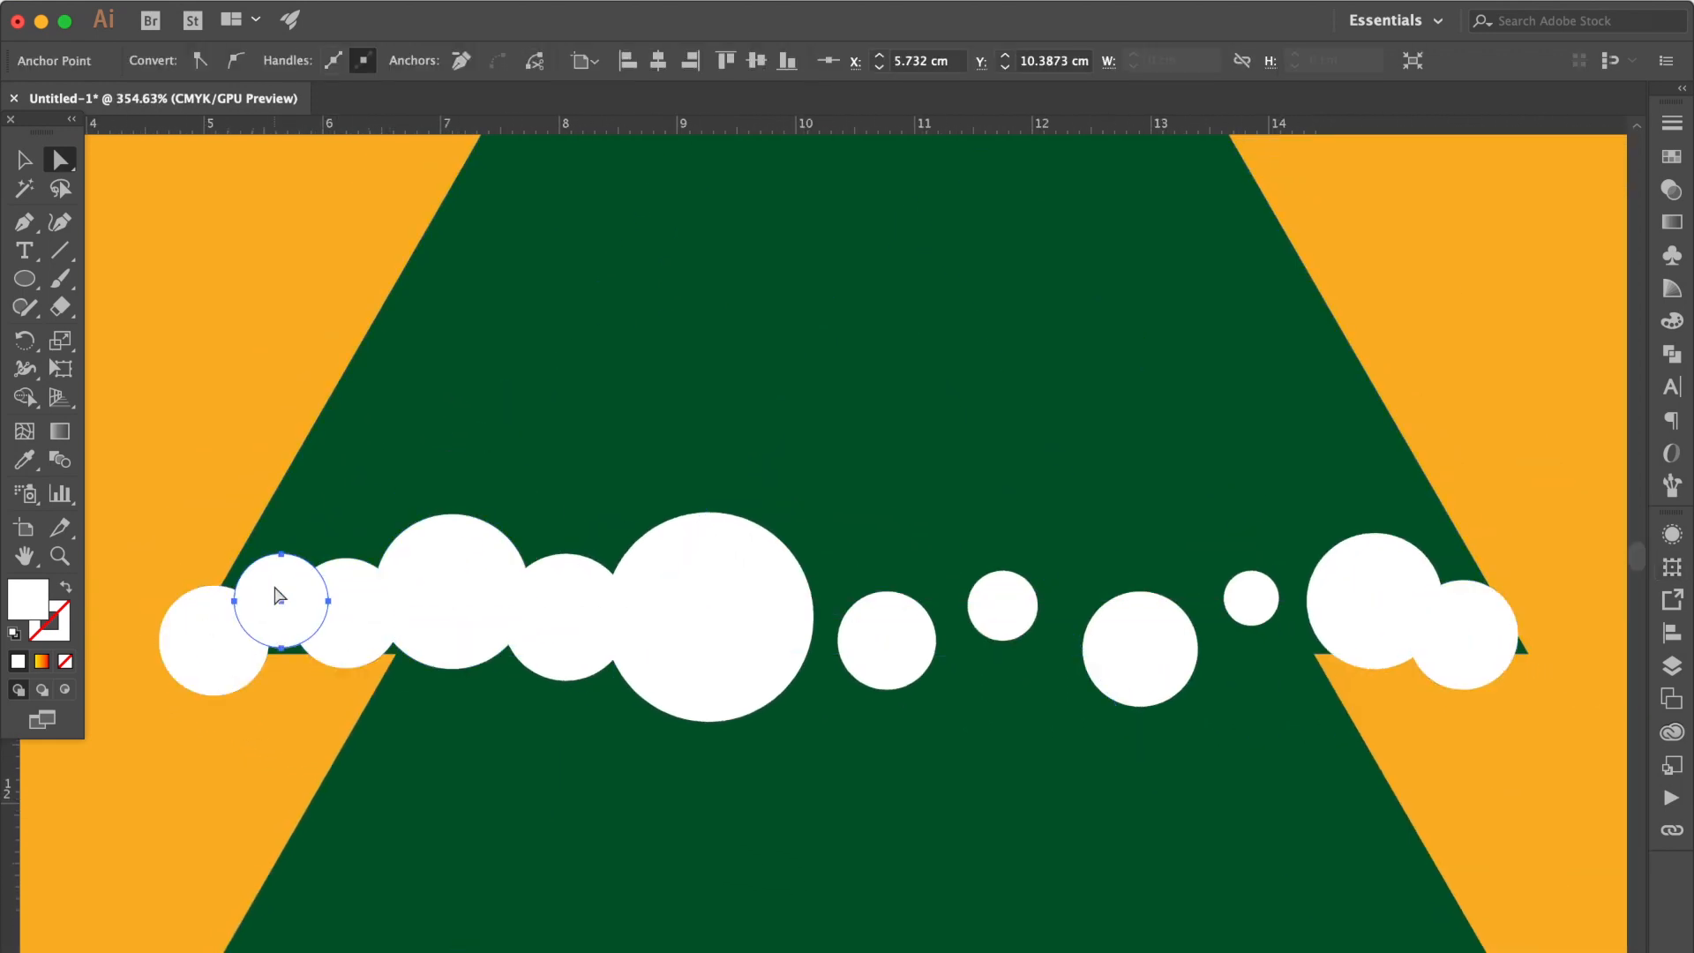
Step: Shift the remaining circles left until the whole row overlaps as one continuous snow bank
left_click_drag(285, 650, 381, 649)
left_click_drag(578, 637, 551, 632)
left_click_drag(691, 617, 644, 624)
left_click_drag(900, 633, 788, 605)
left_click_drag(998, 624, 829, 628)
left_click_drag(1135, 667, 890, 643)
left_click_drag(1257, 604, 959, 607)
left_click_drag(1362, 628, 1004, 656)
left_click_drag(1464, 648, 1102, 624)
Step: Select every object with the same fill color as the white circle and group them
key("v")
left_click(366, 641)
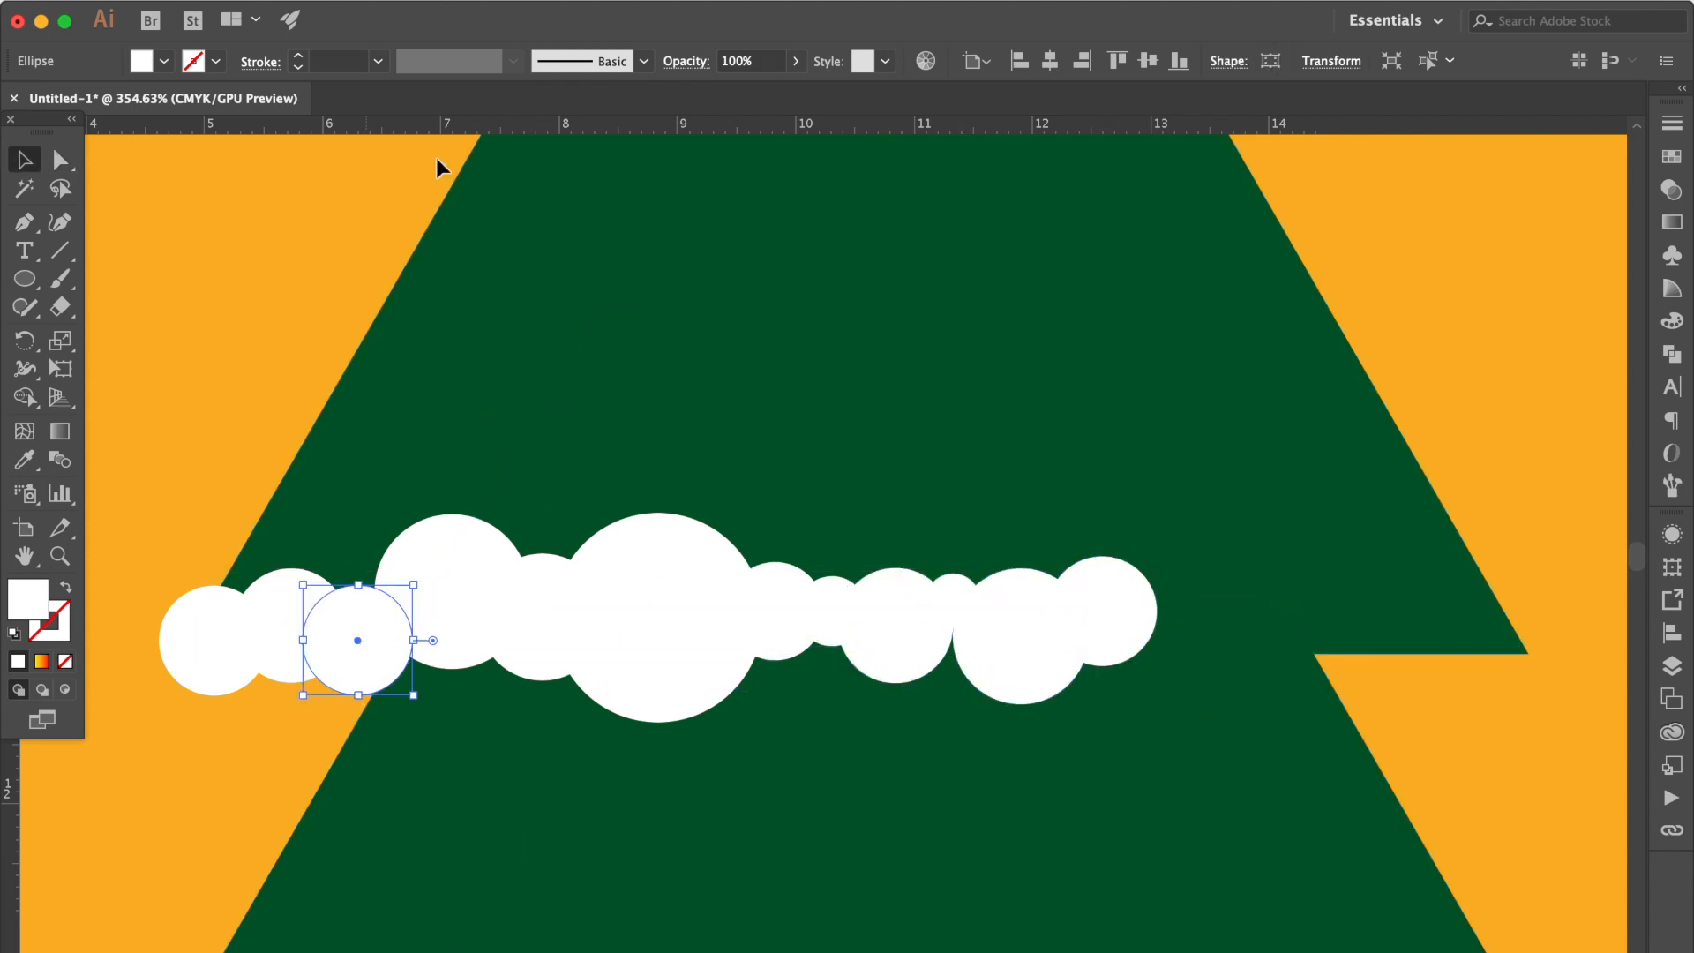
left_click(769, 23)
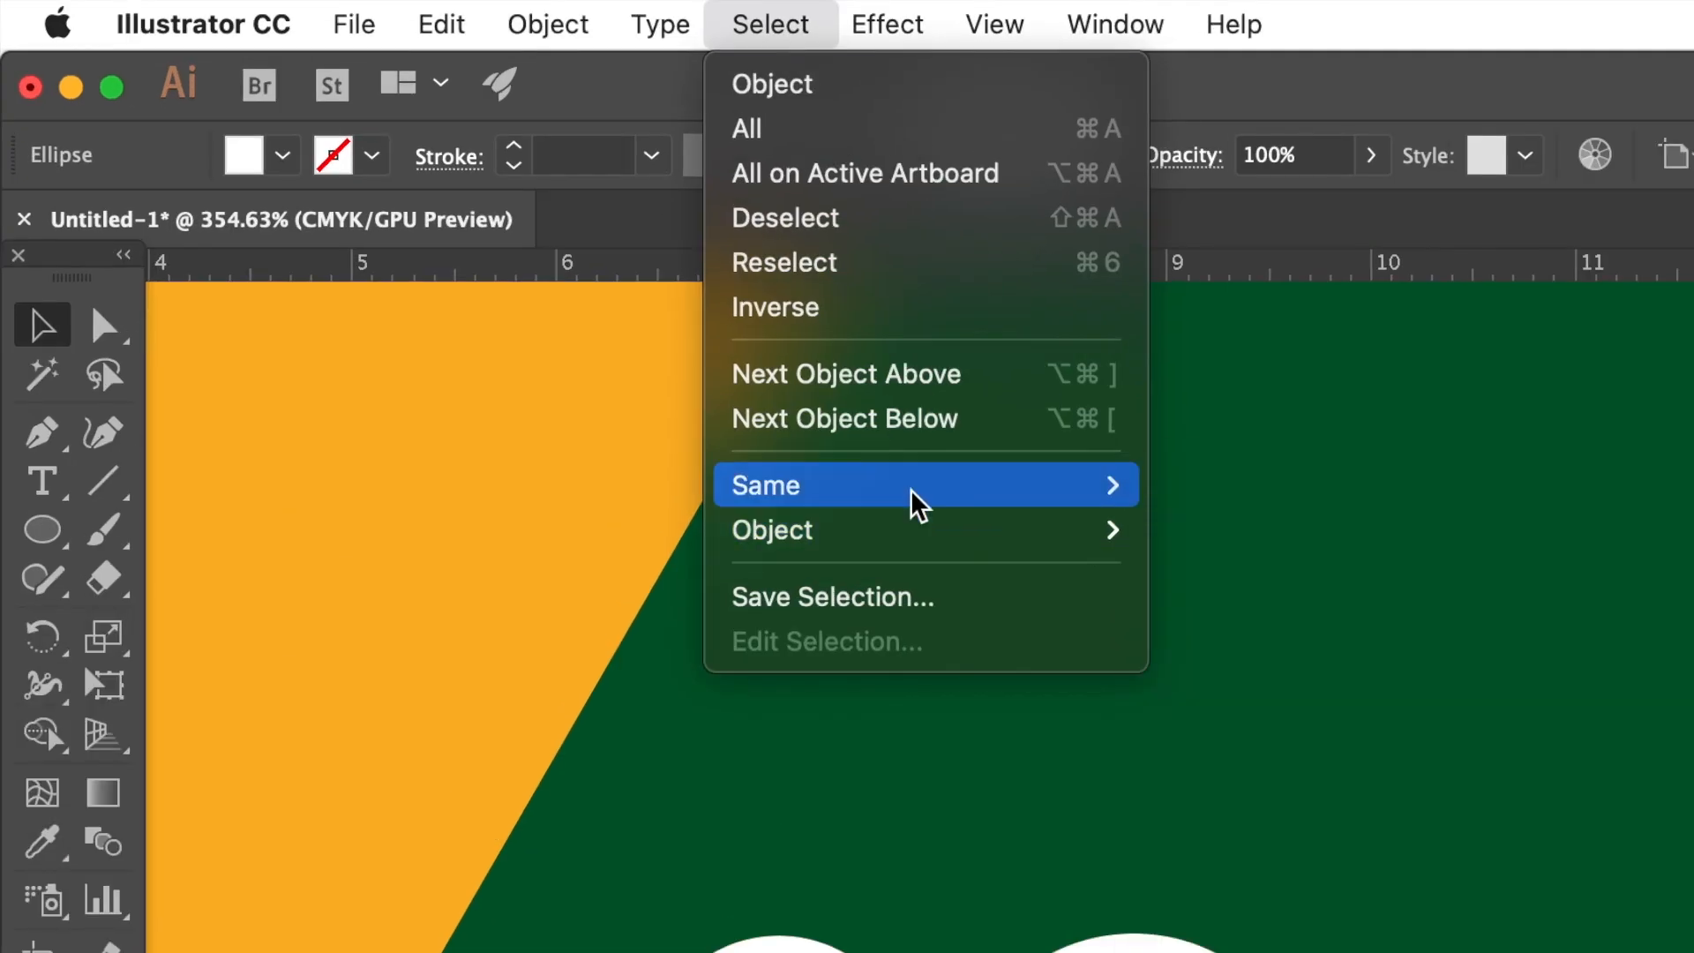
mouse_move(925, 483)
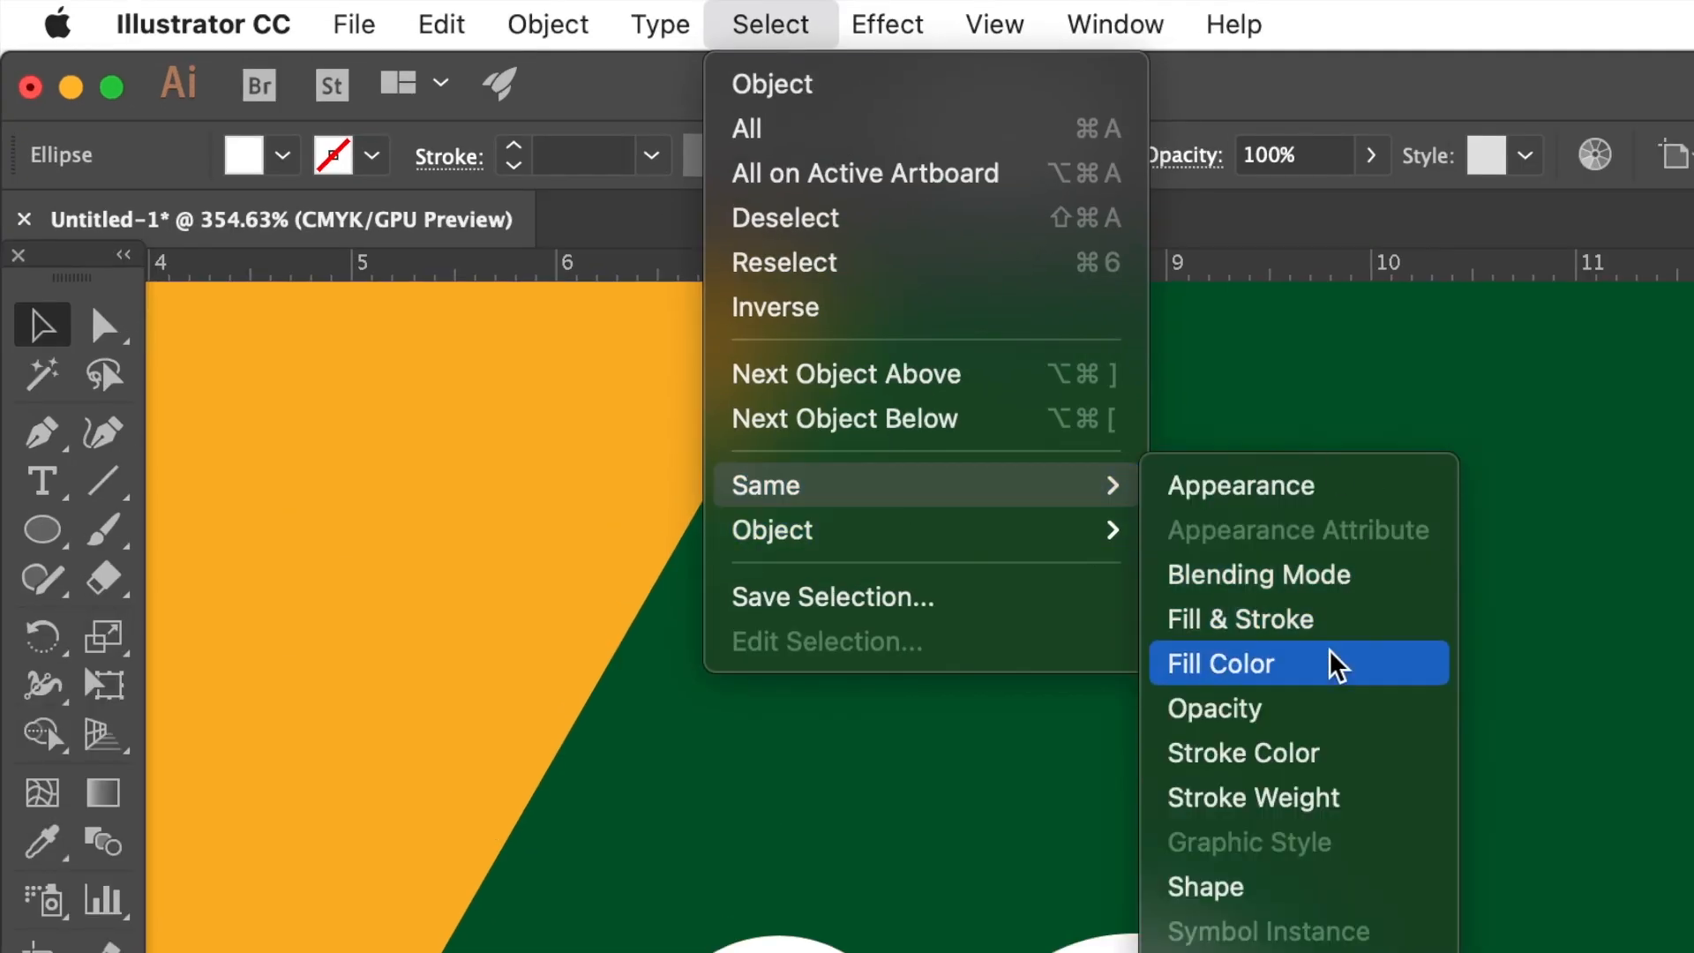
left_click(1337, 666)
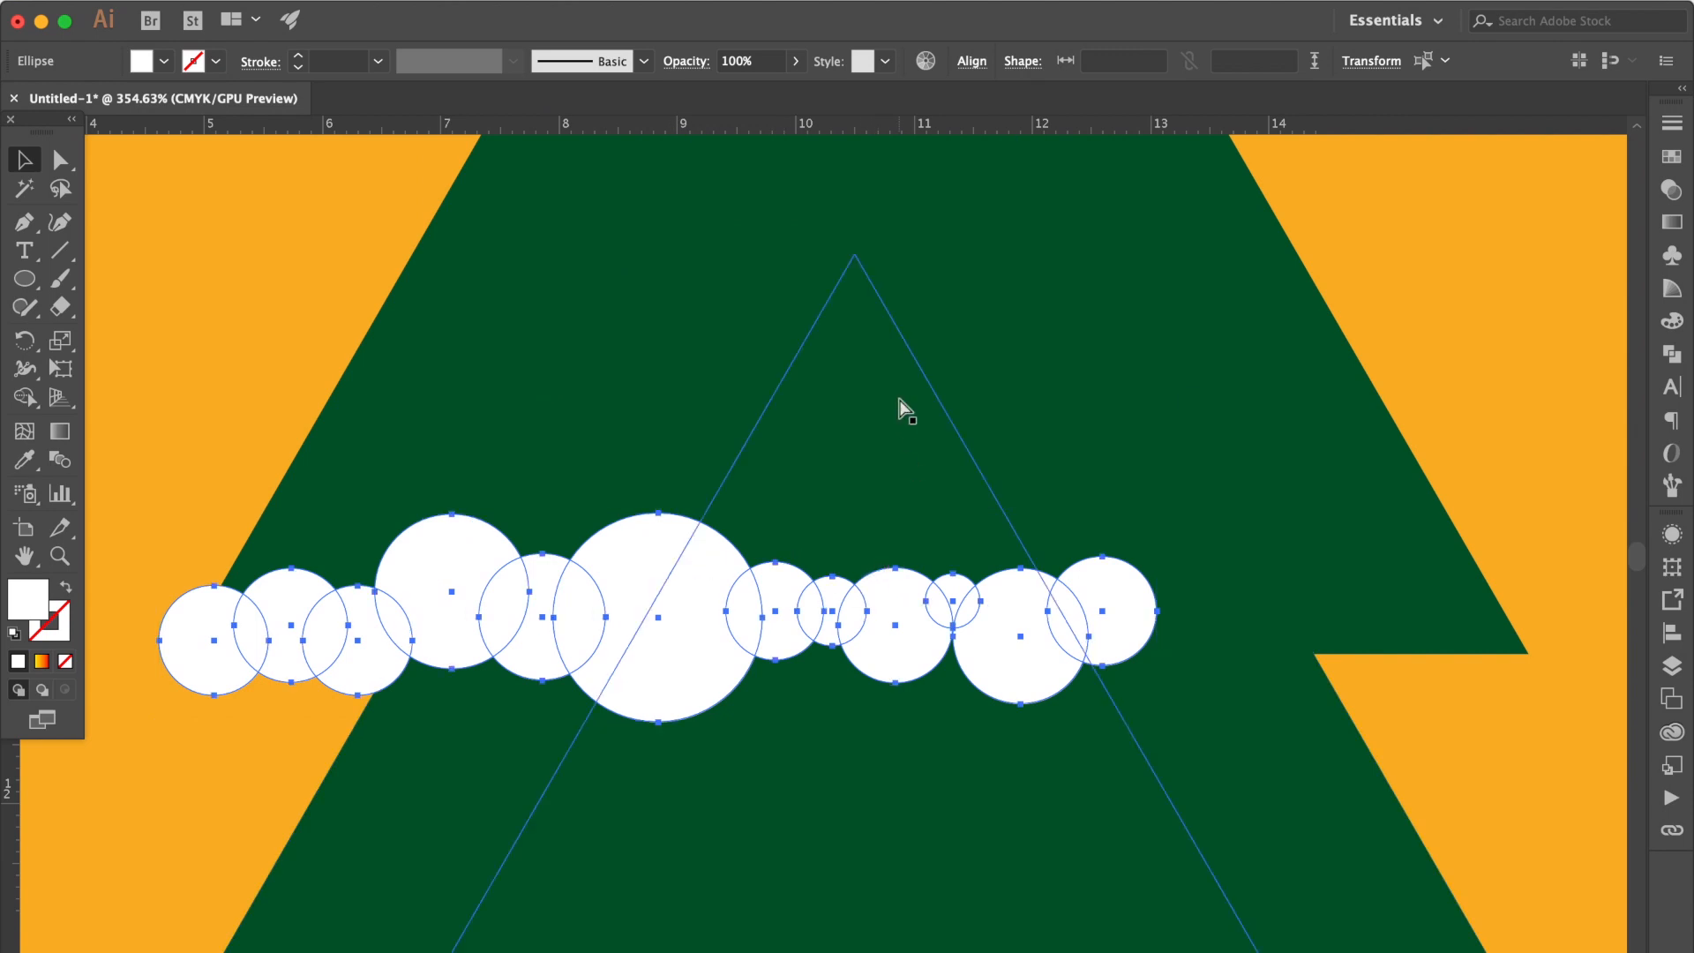
Step: Place a copy of the top tier's triangle in front and use it as a clipping mask for the circles
left_click(1290, 324)
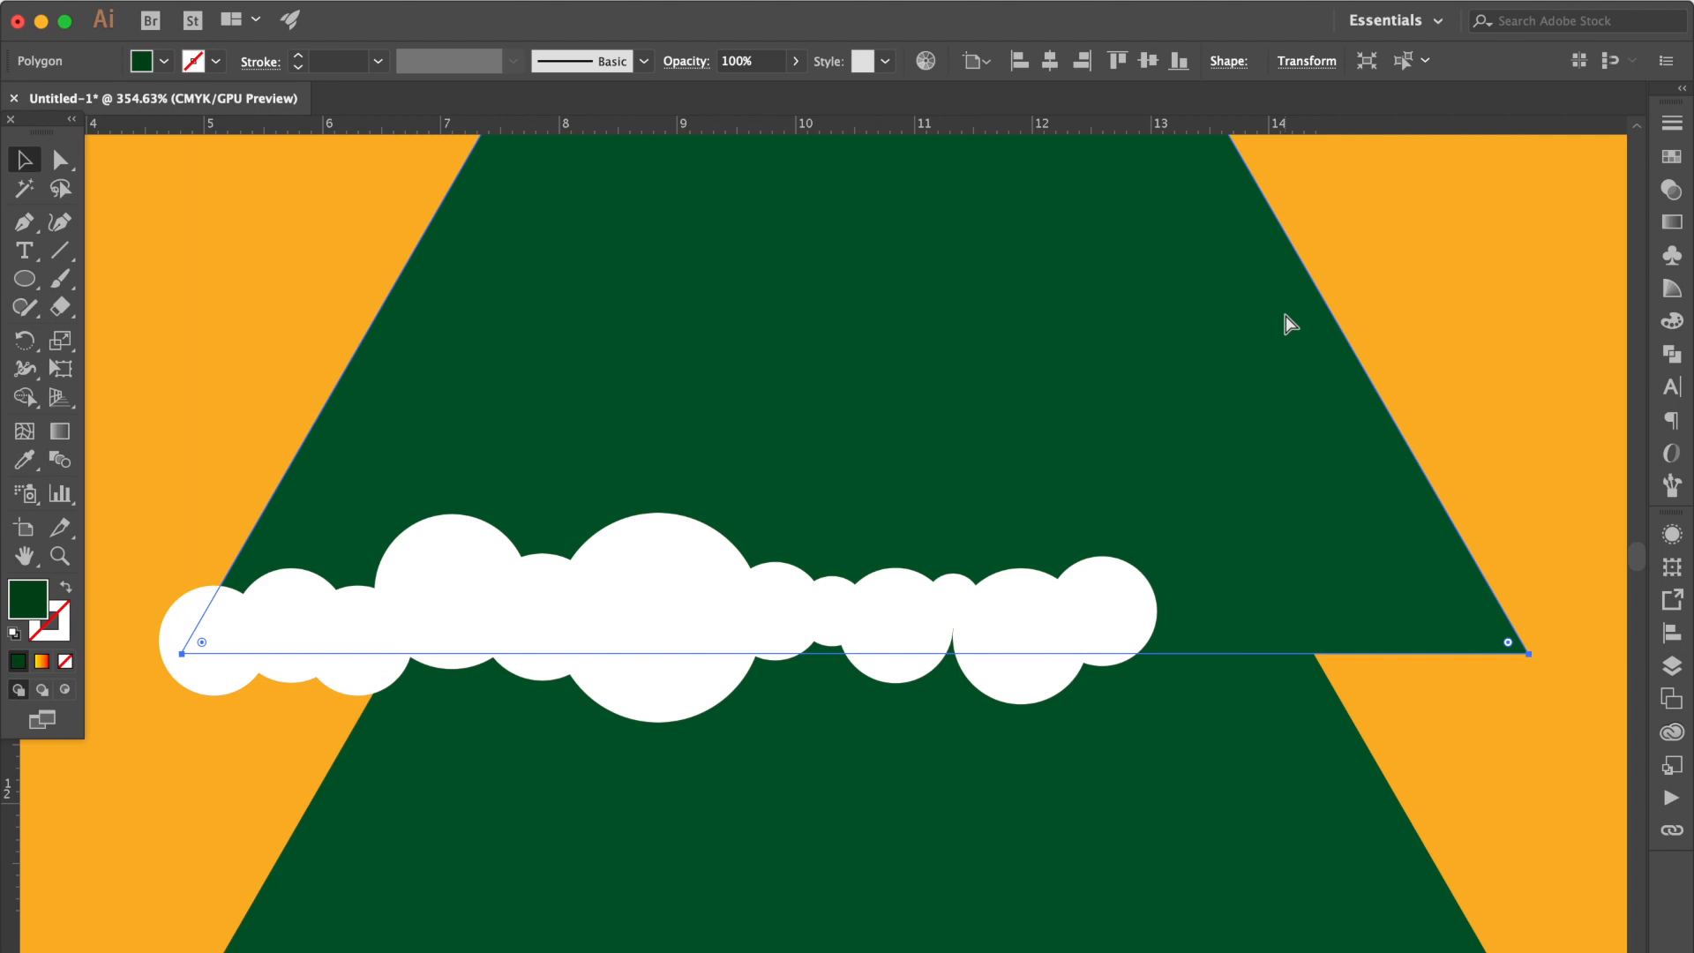
key("super+shift+bracketright")
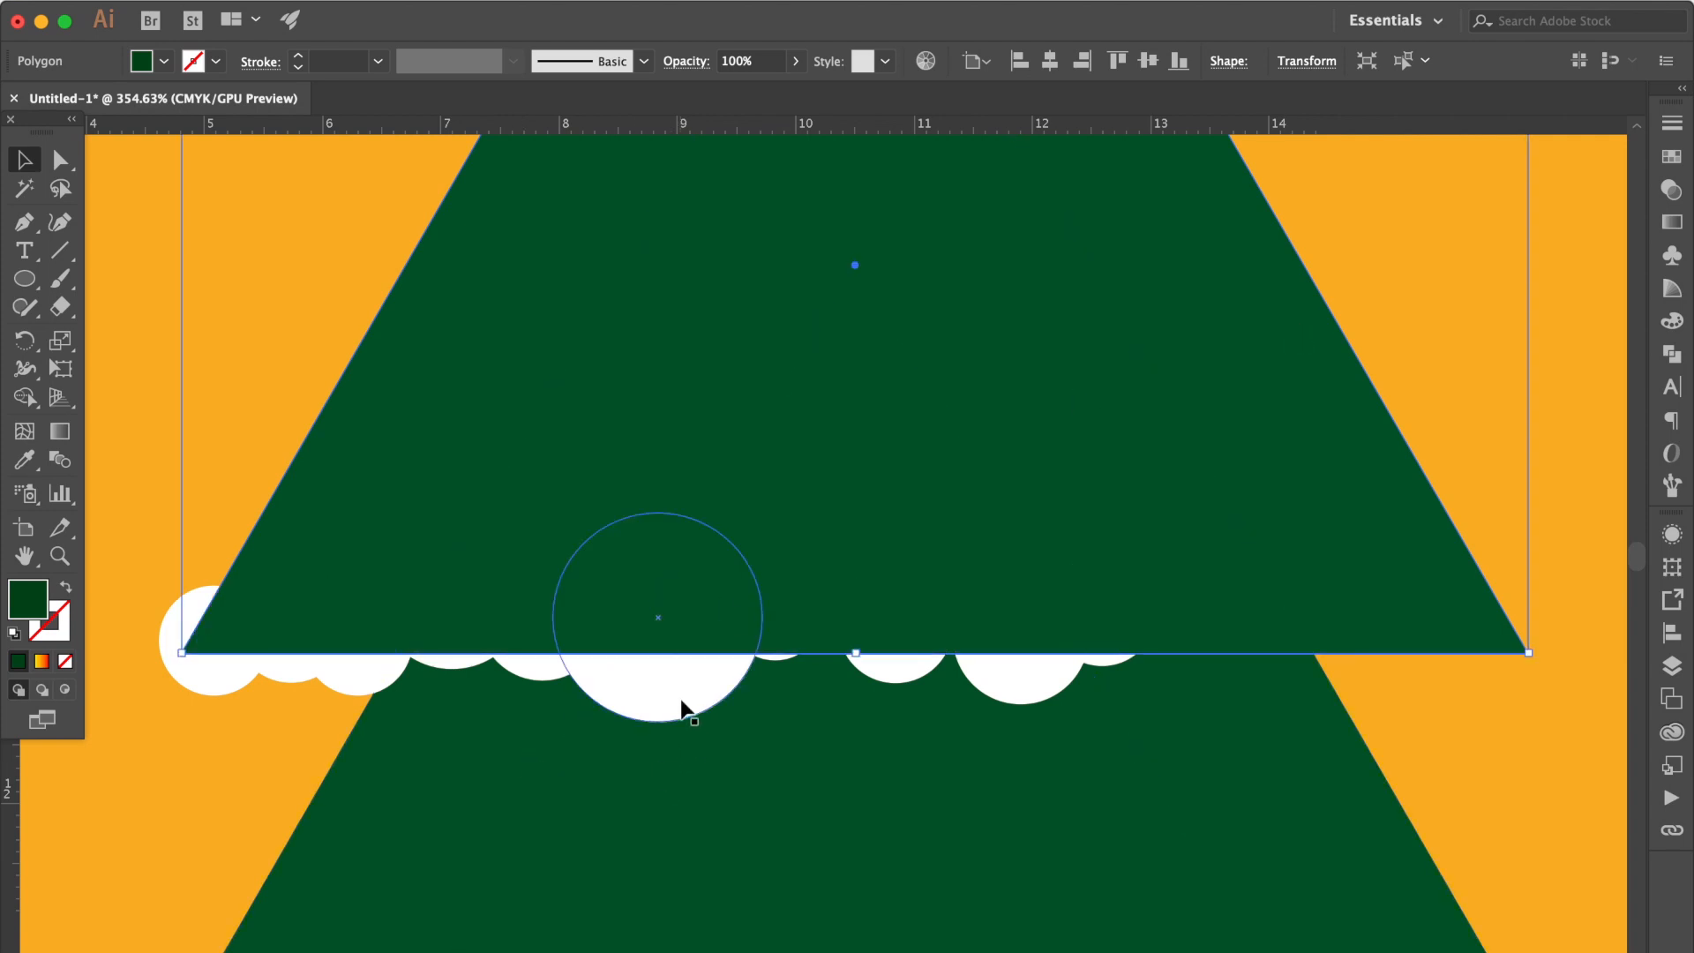
left_click(683, 705, "shift")
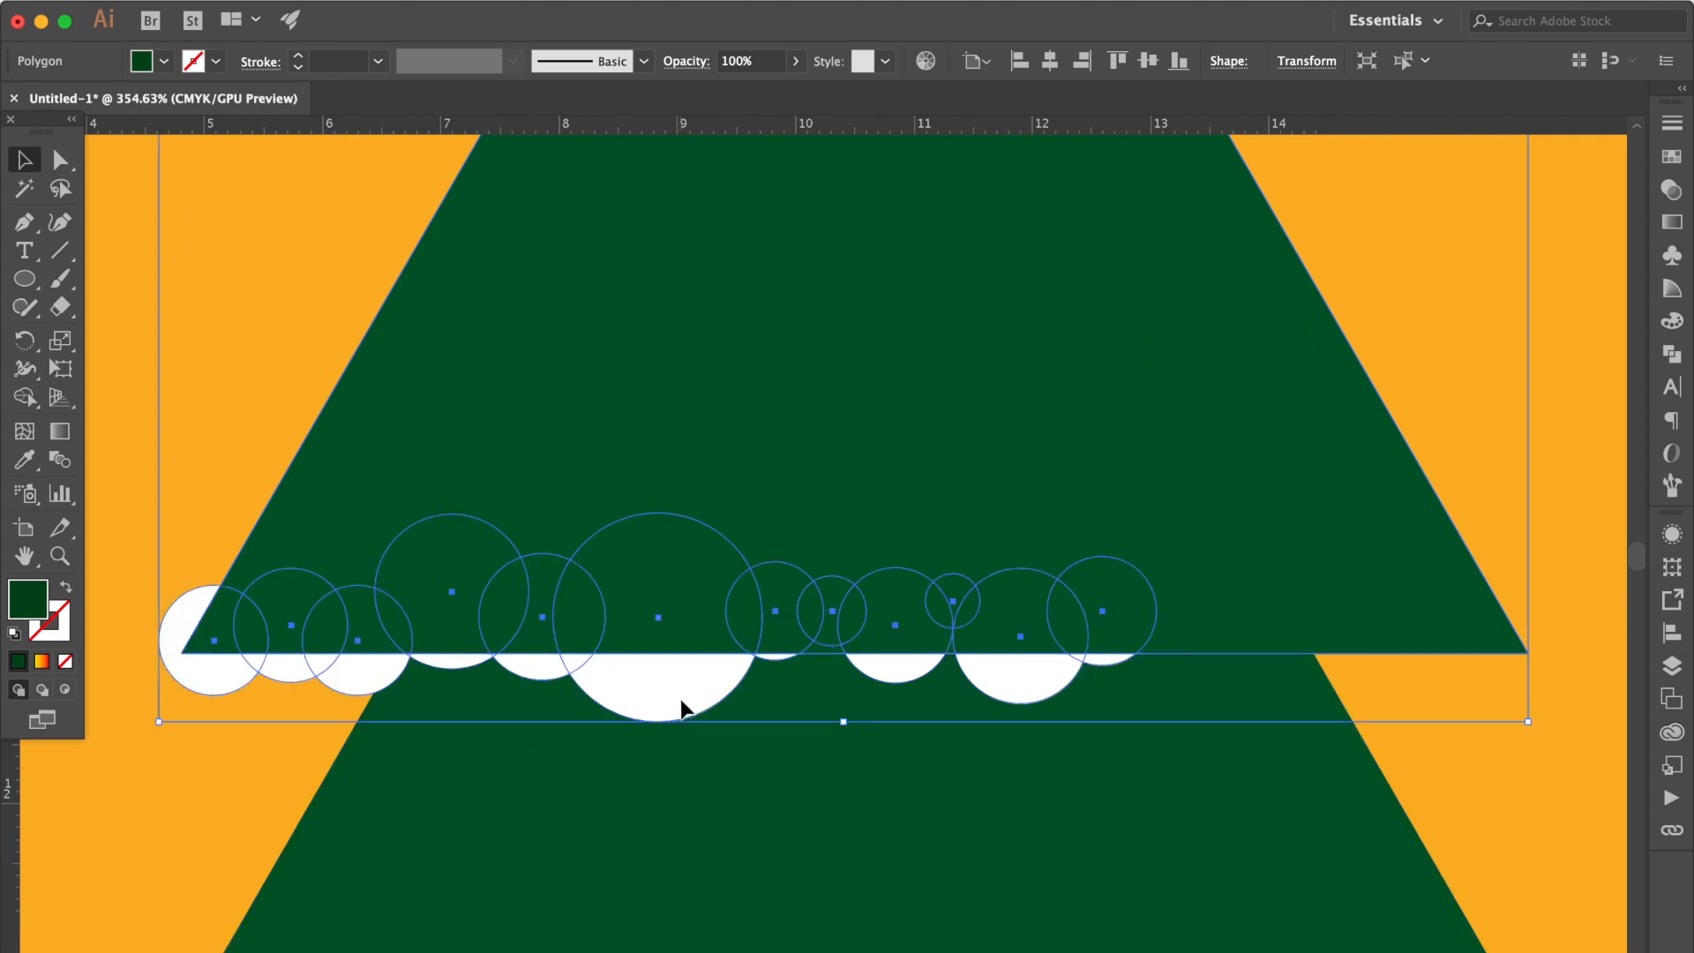
key("super")
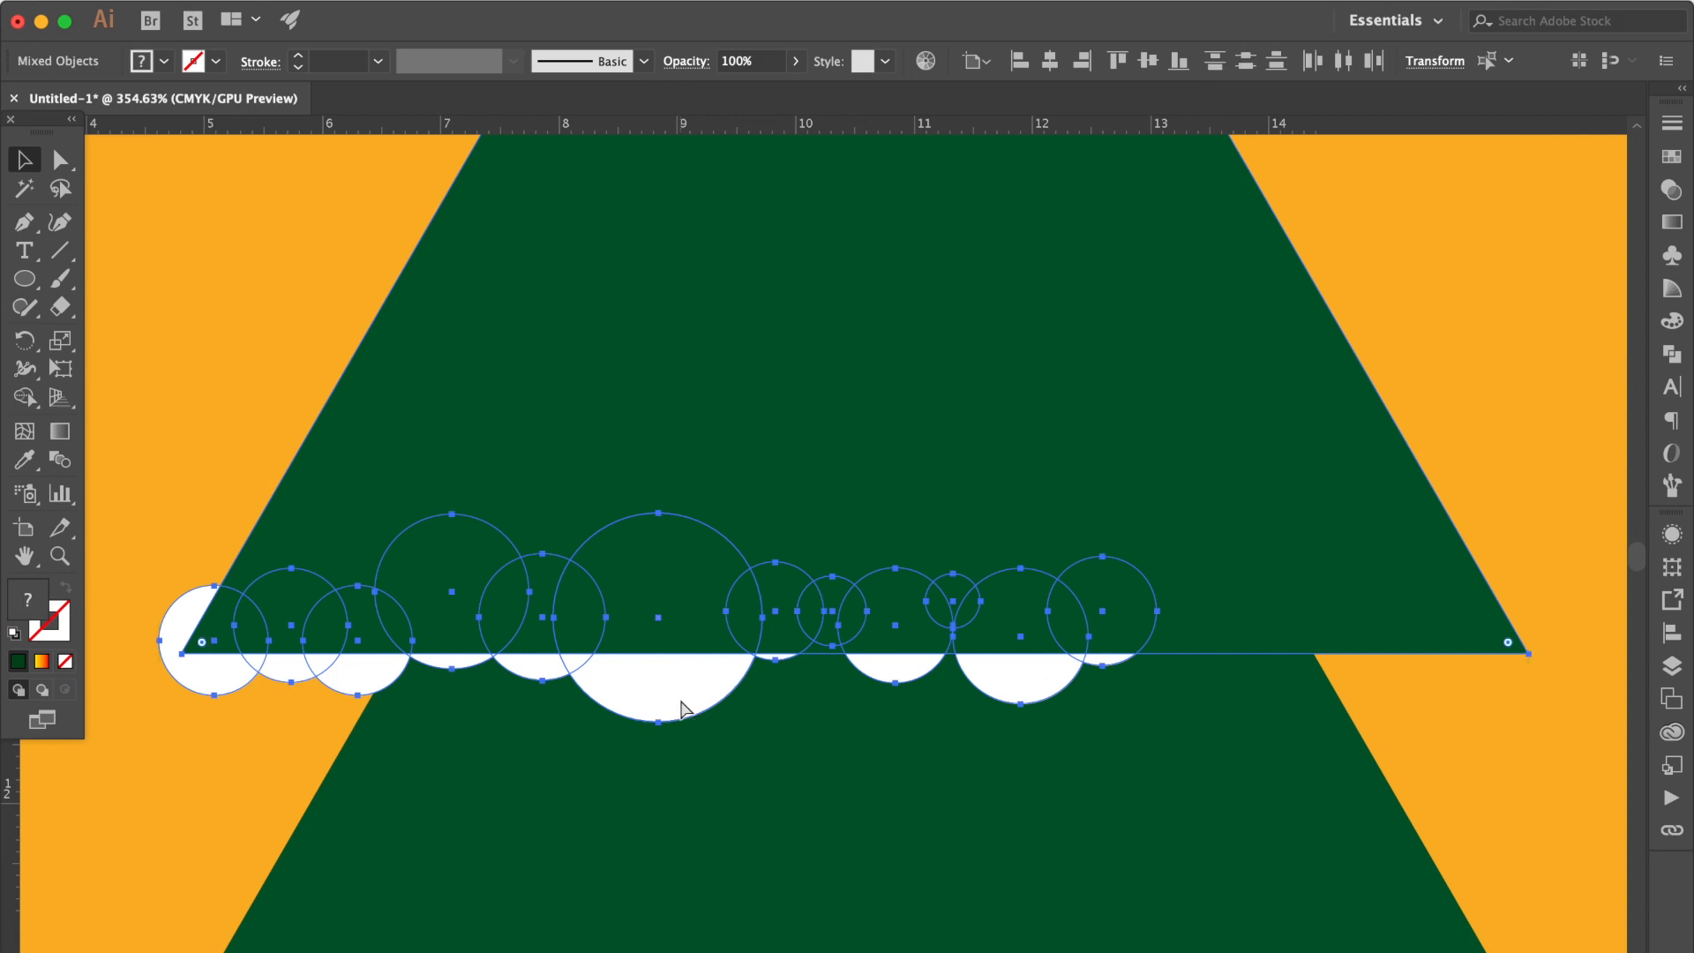
key("super+7")
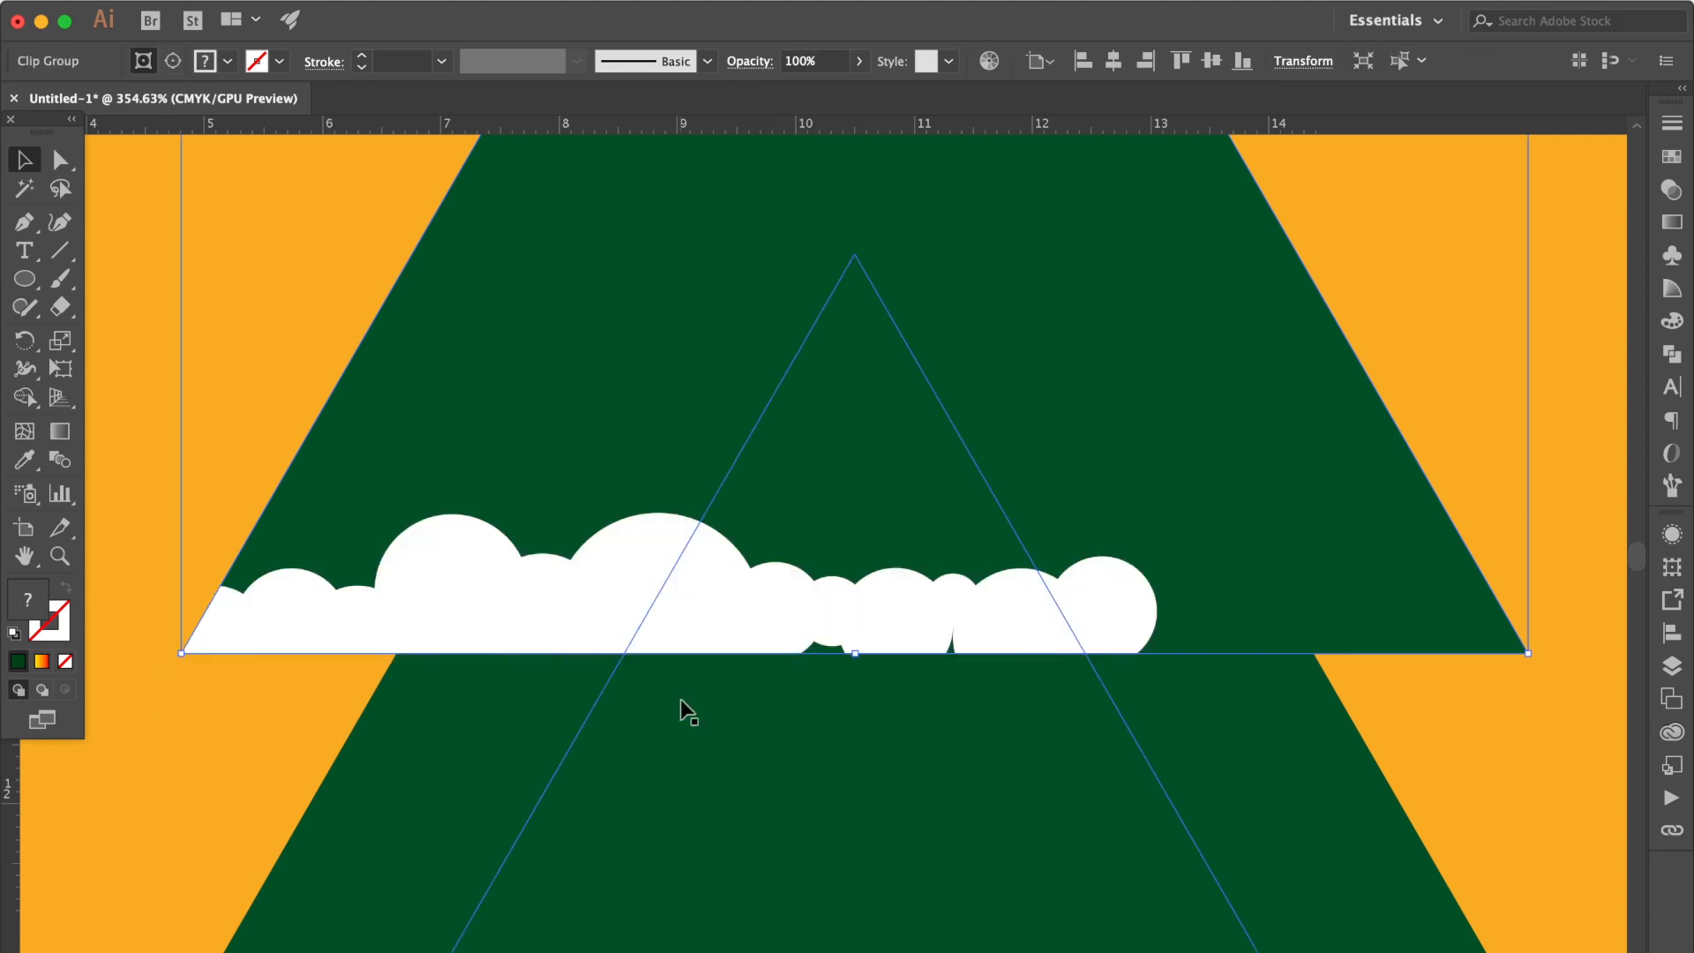
Step: Duplicate circles inside the clipping mask to fill the gap in the snow's lower edge and extend the snow to the right
left_click(202, 452)
left_click(60, 159)
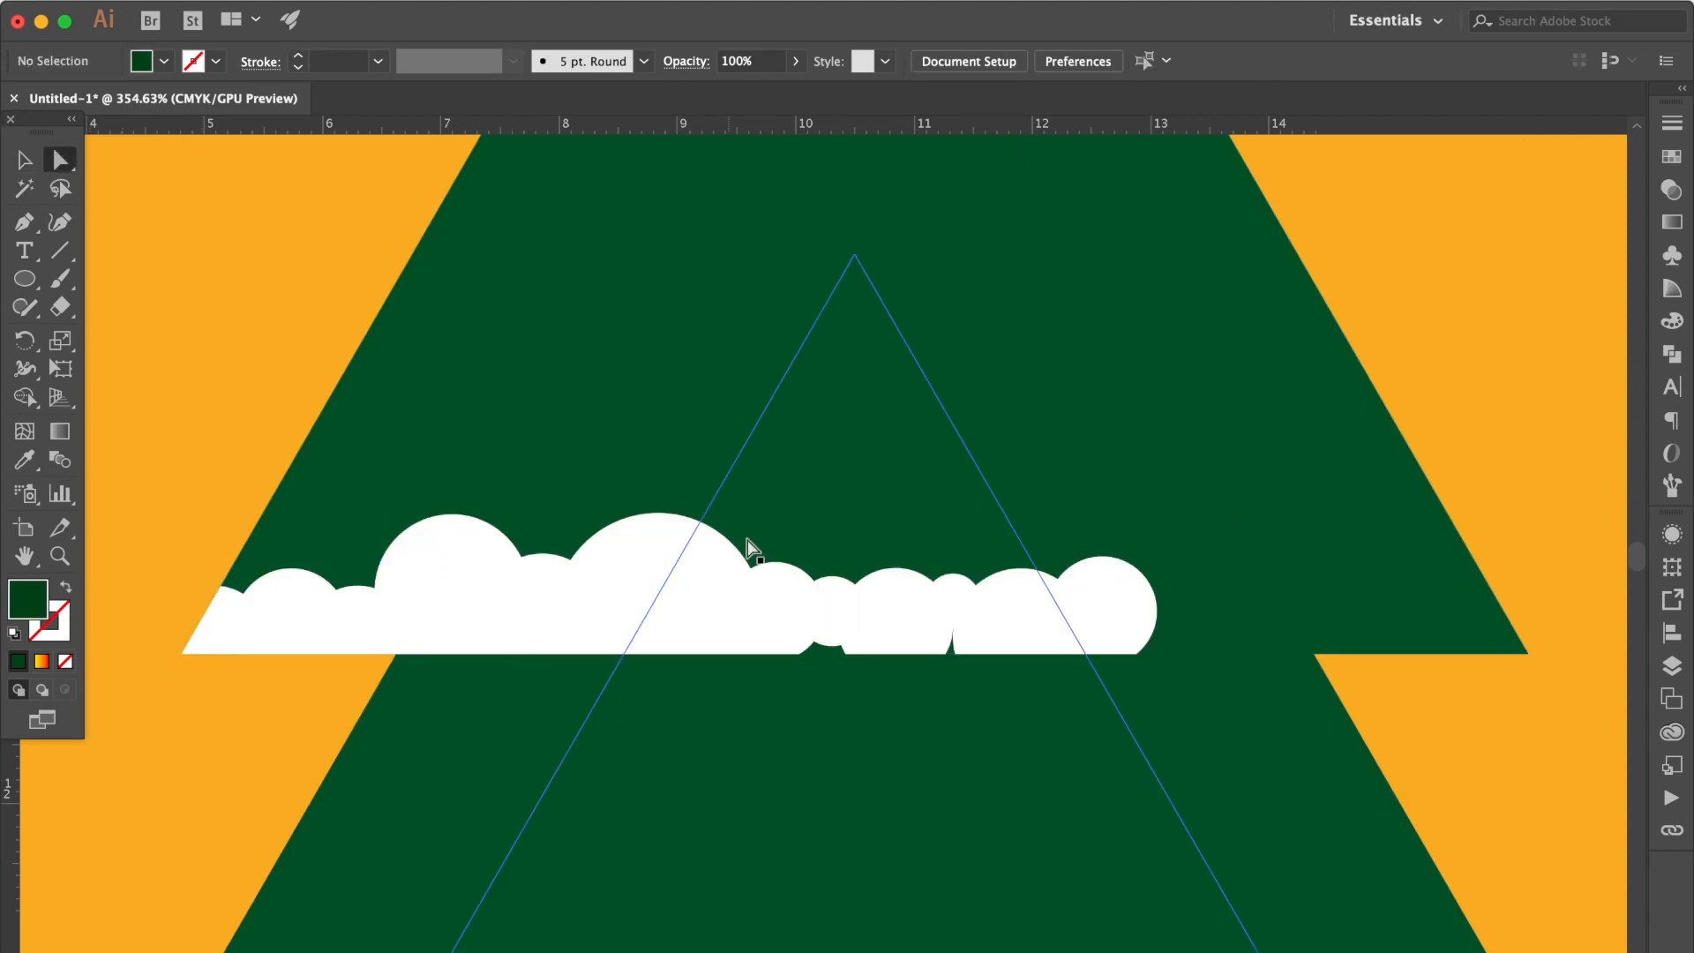
left_click(827, 611)
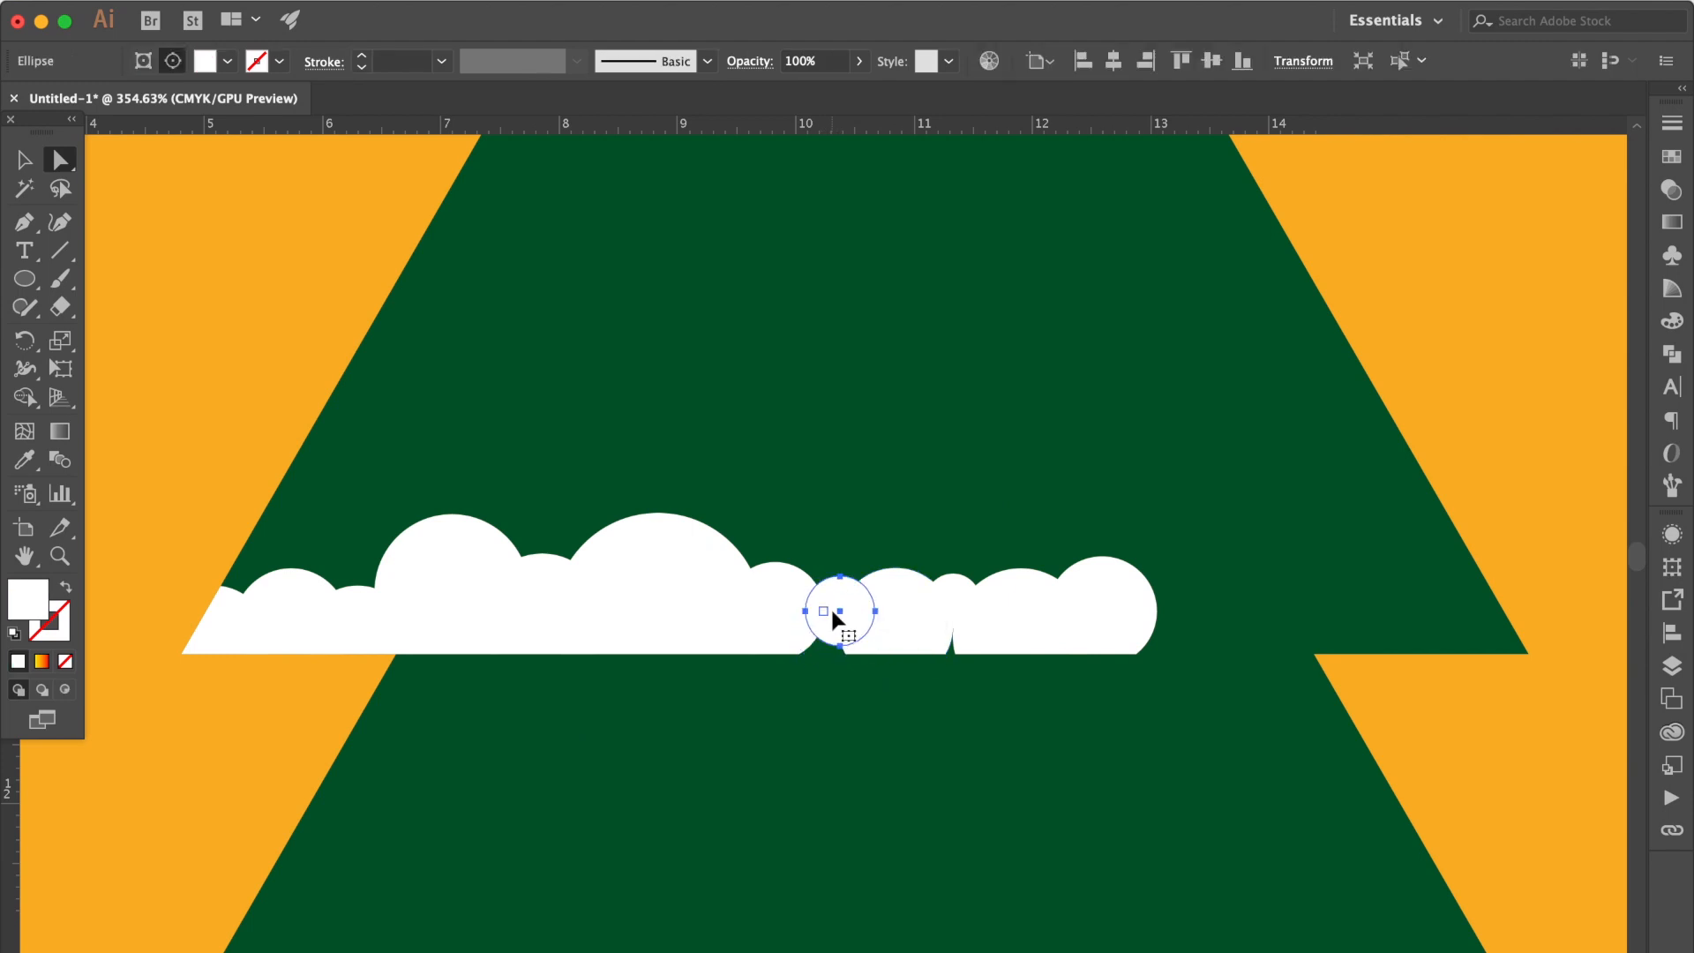
left_click_drag(840, 594, 838, 630)
left_click_drag(992, 638, 1254, 600)
Step: Duplicate more circles inside the mask until the snow reaches the top tier's right corner
left_click(793, 602)
left_click(893, 614, "shift")
key("c")
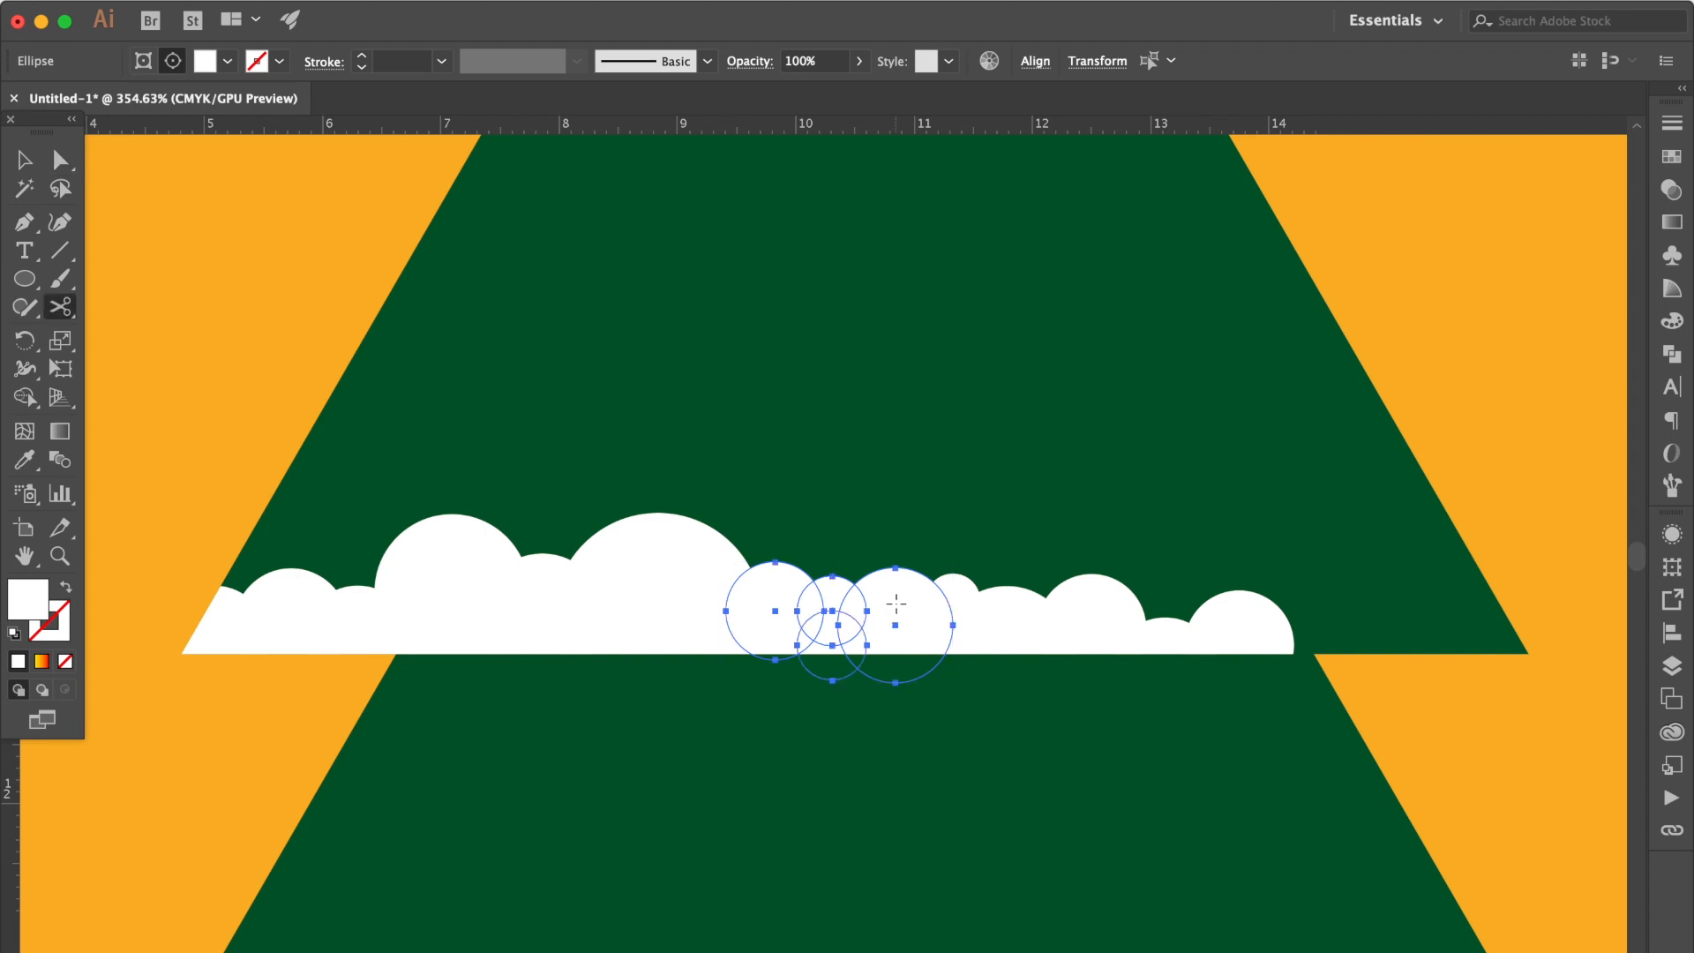
key("a")
left_click_drag(898, 605, 1538, 533)
left_click(1520, 556)
left_click(1457, 612)
scroll(1448, 612, "down", 5)
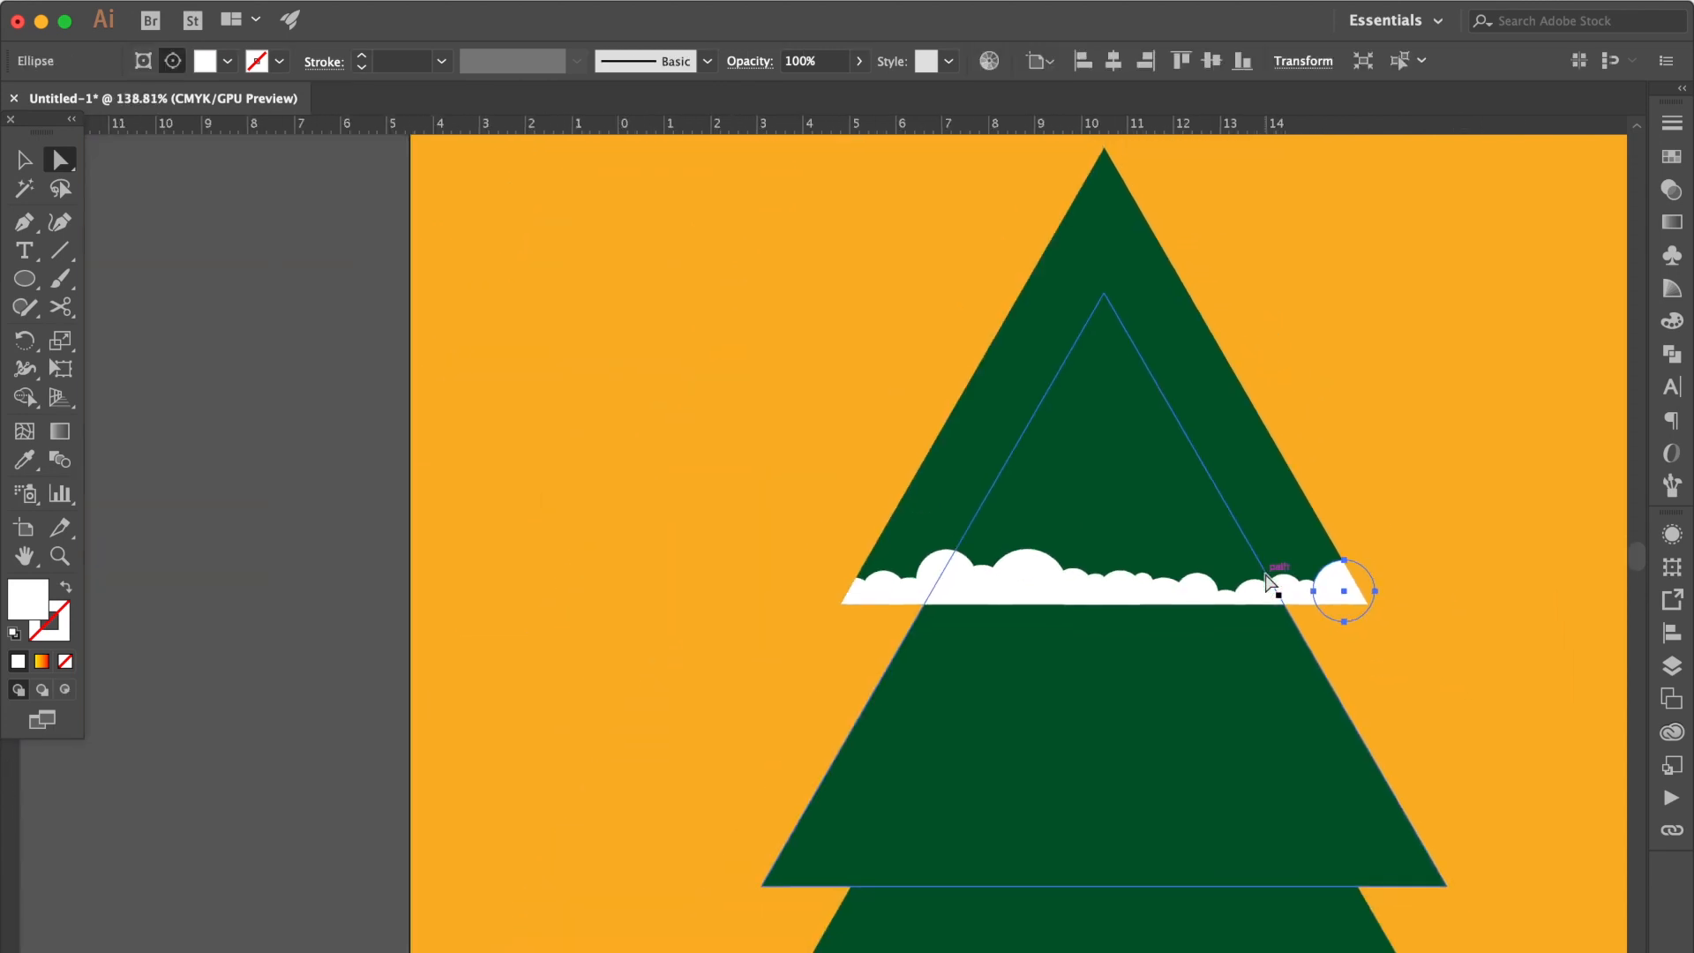
scroll(1268, 583, "right", 5)
left_click(1260, 503)
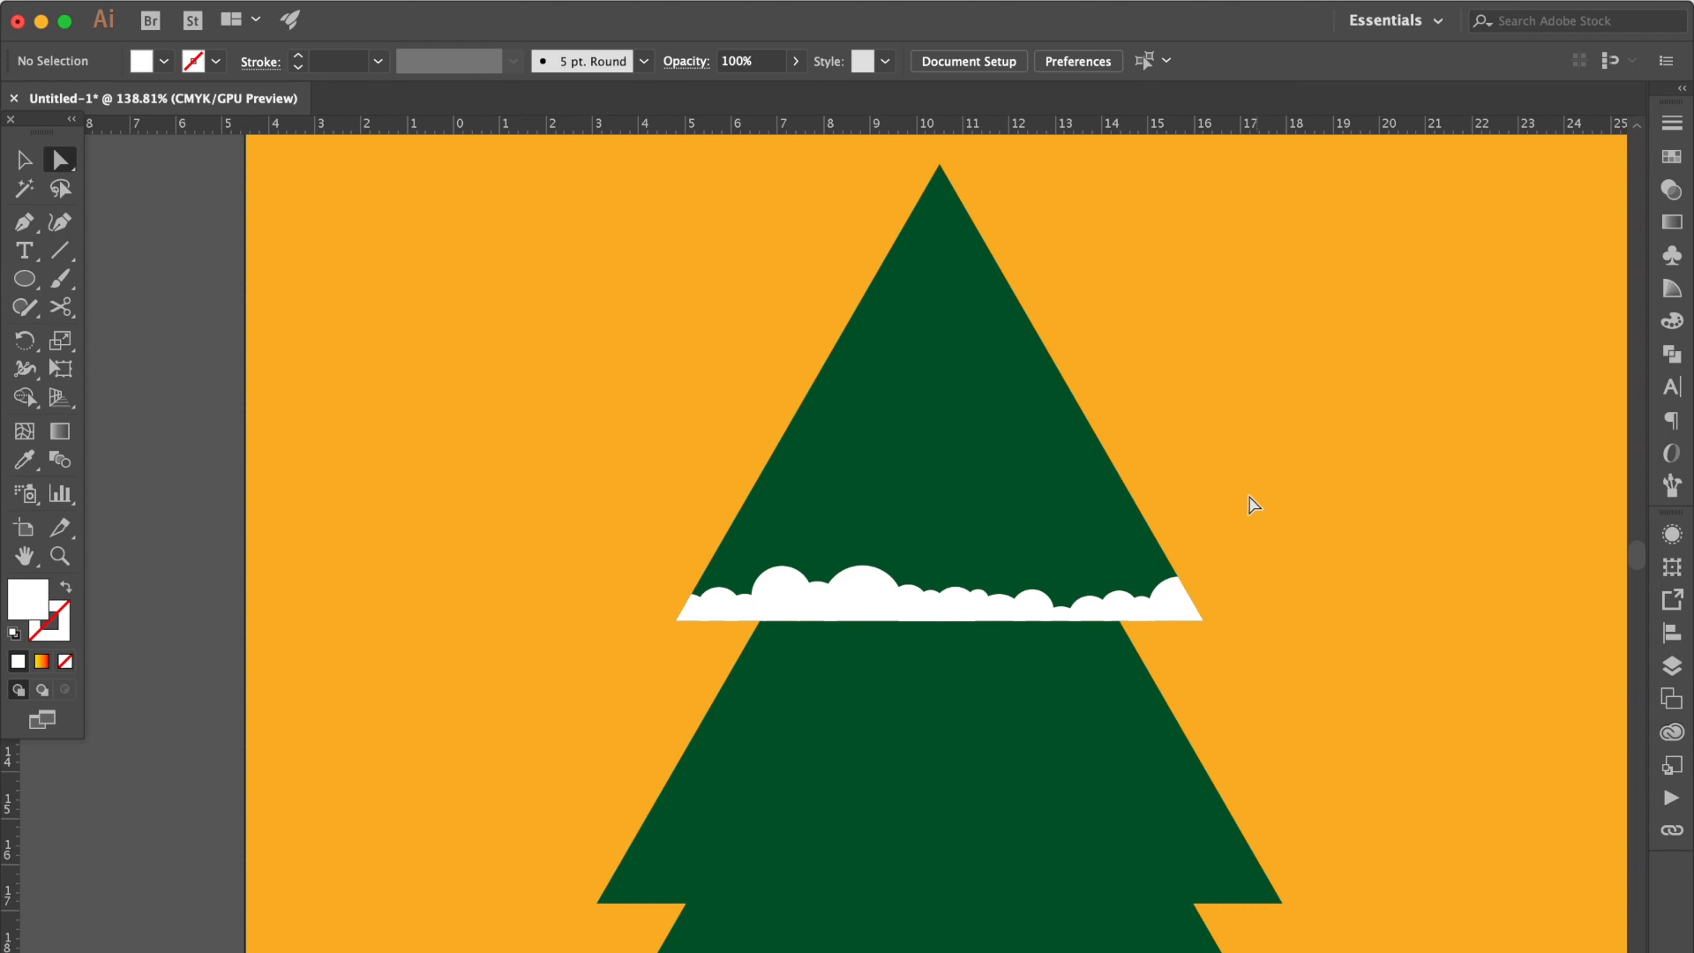
Step: Duplicate the top tier's clipped snow straight down onto the second tier
left_click(25, 163)
left_click(788, 591)
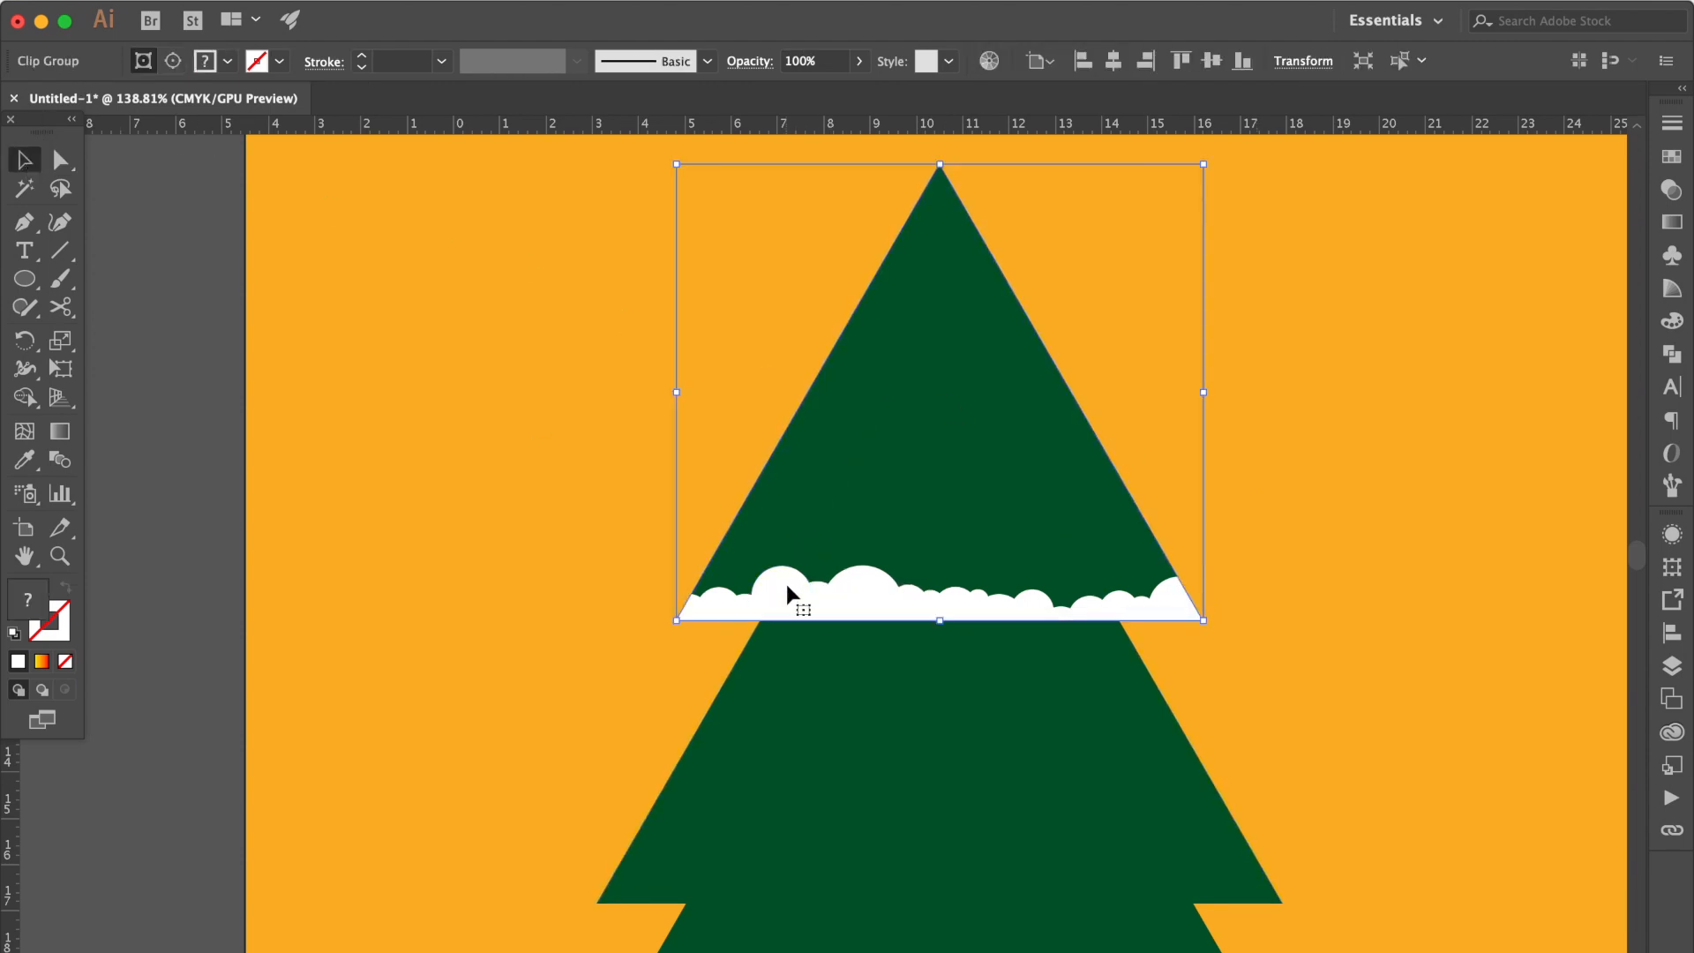
left_click_drag(793, 593, 816, 796)
Step: Release the clipping mask of the duplicated snow and delete the leftover mask triangle
right_click(817, 799)
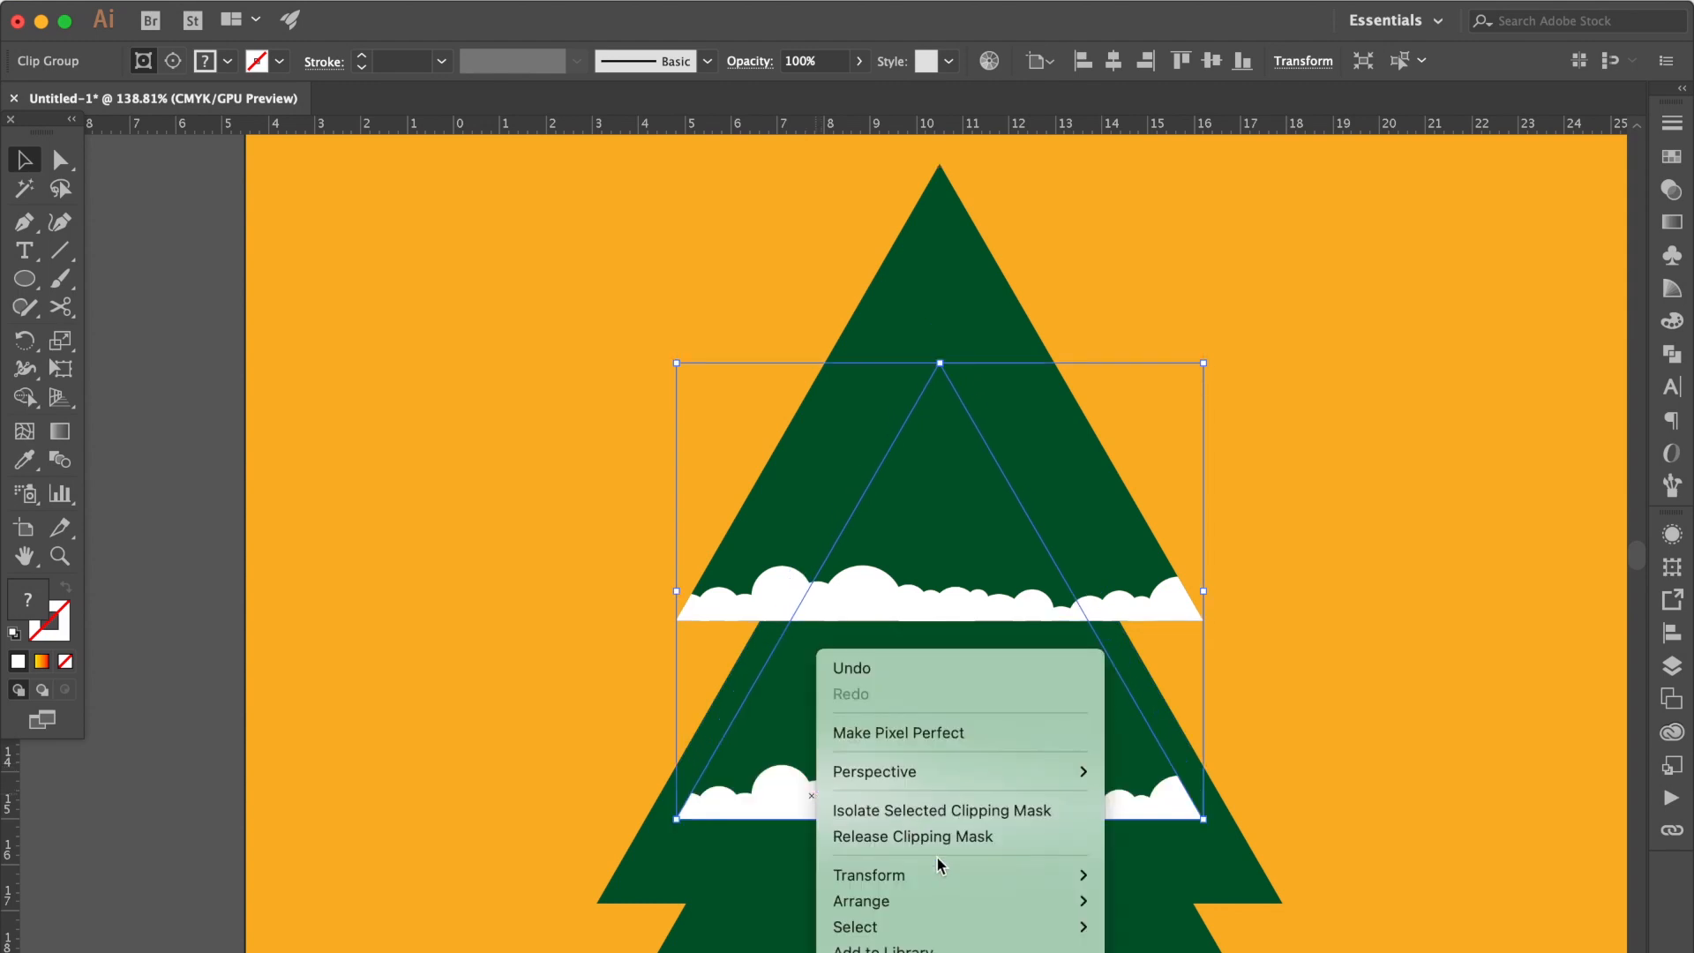
left_click(955, 833)
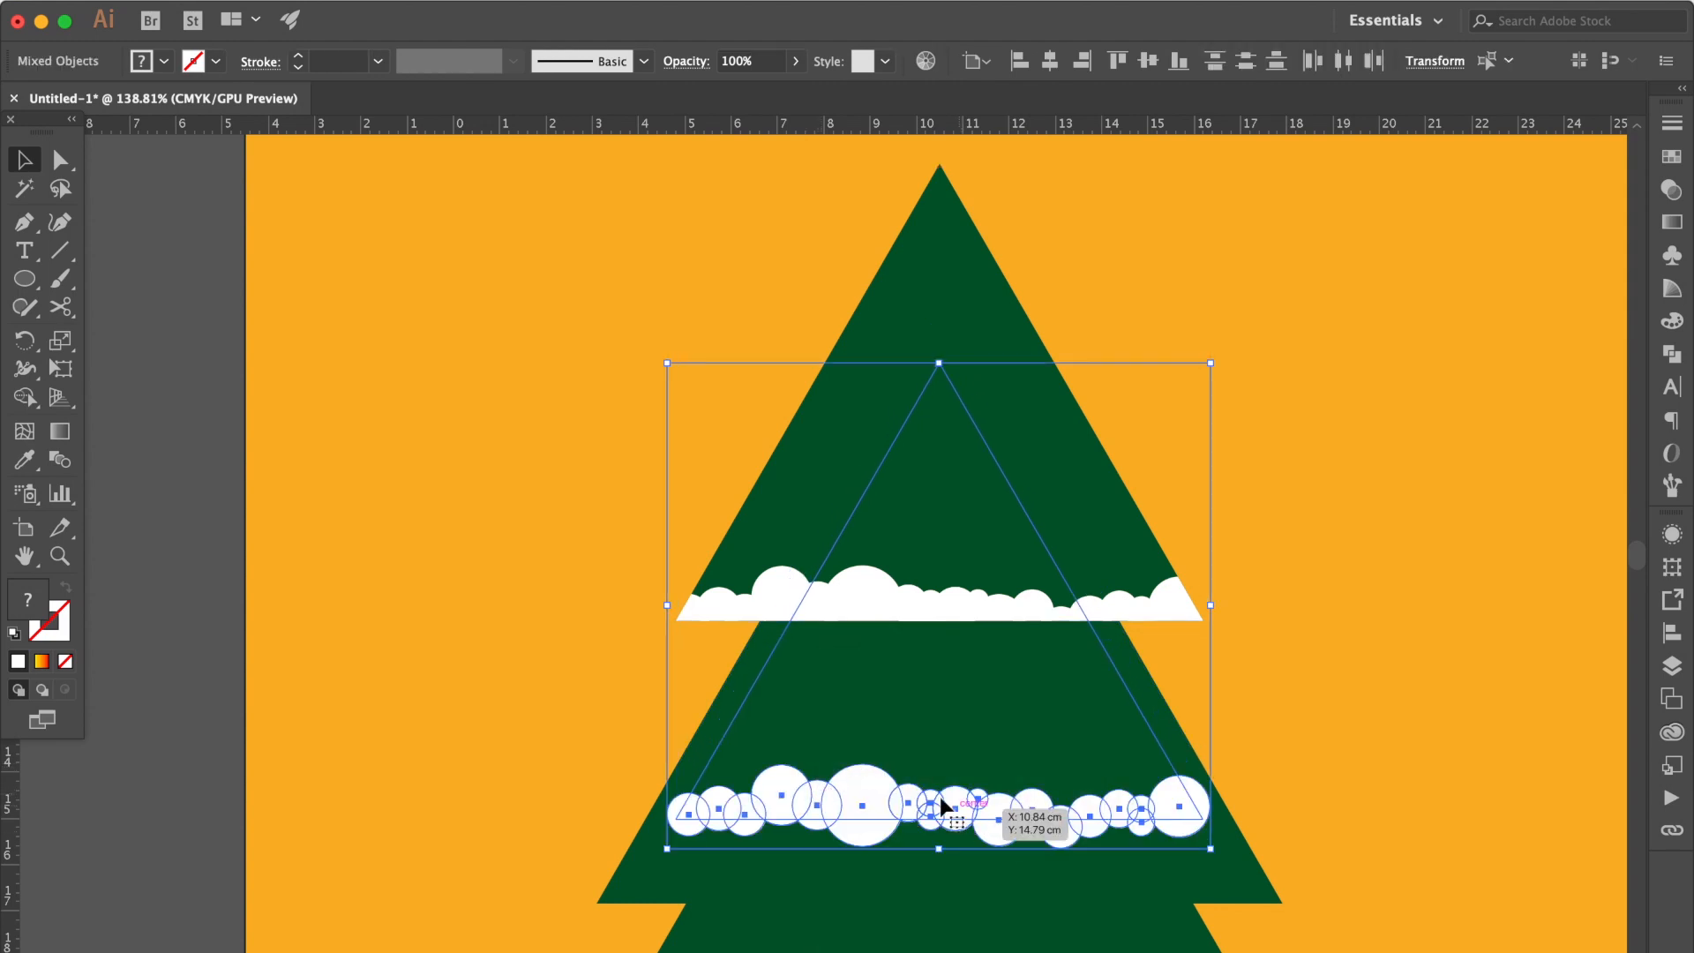
left_click(876, 781, "shift")
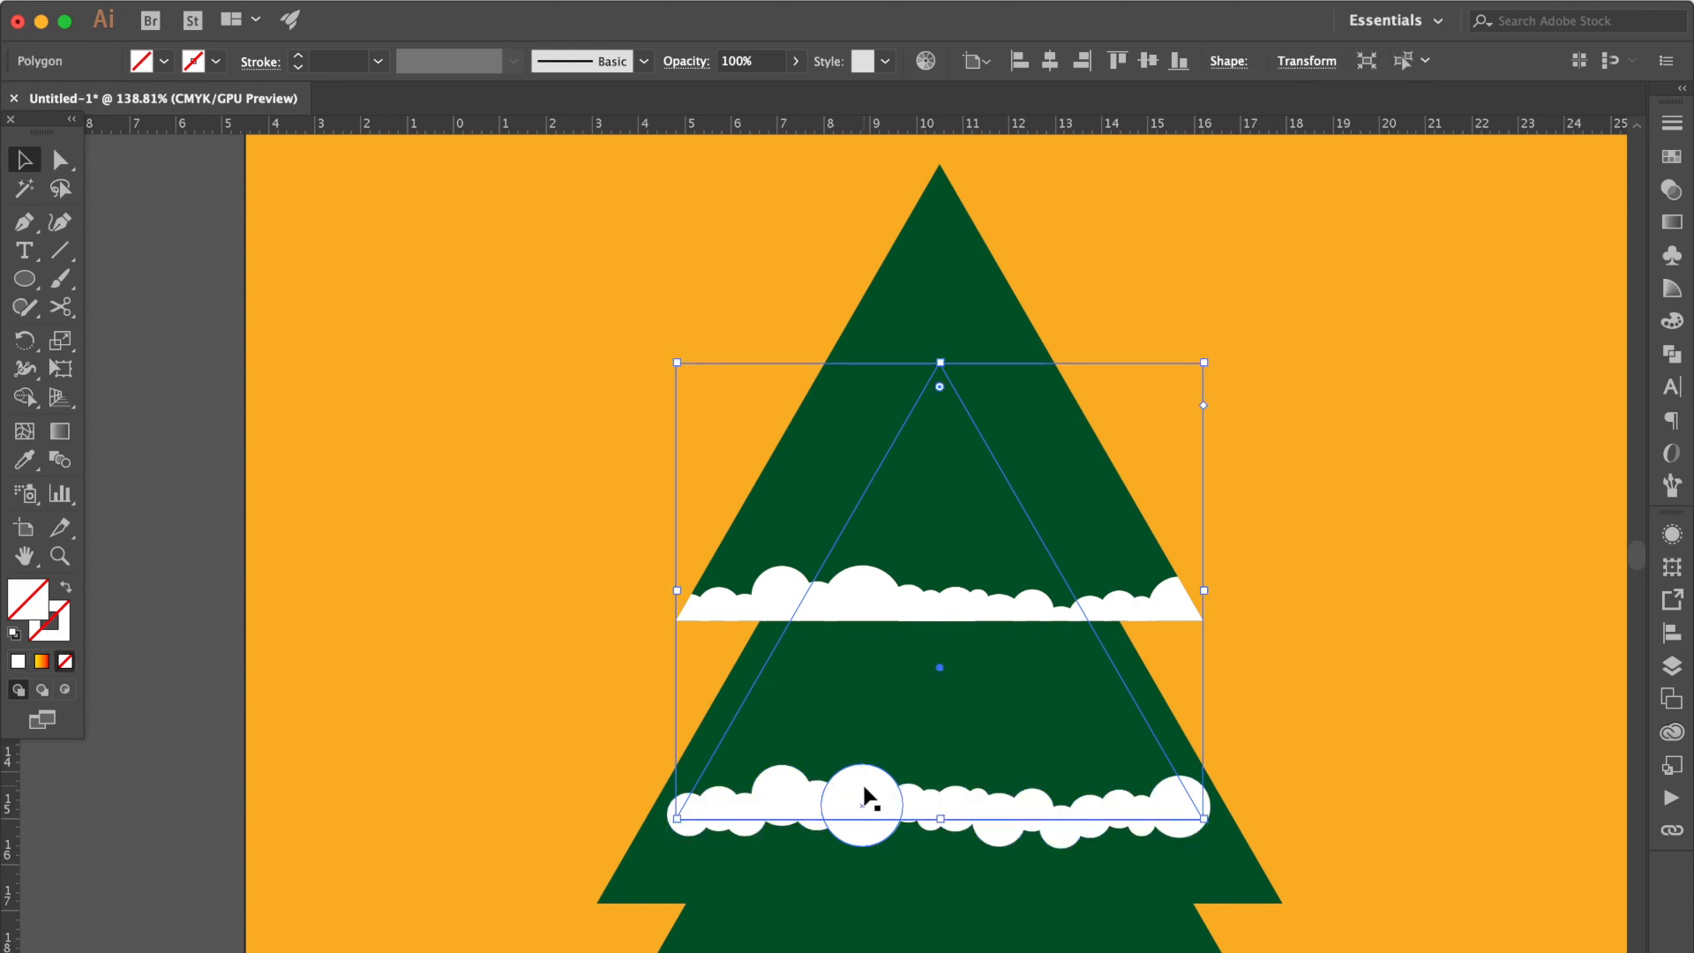
key("Delete")
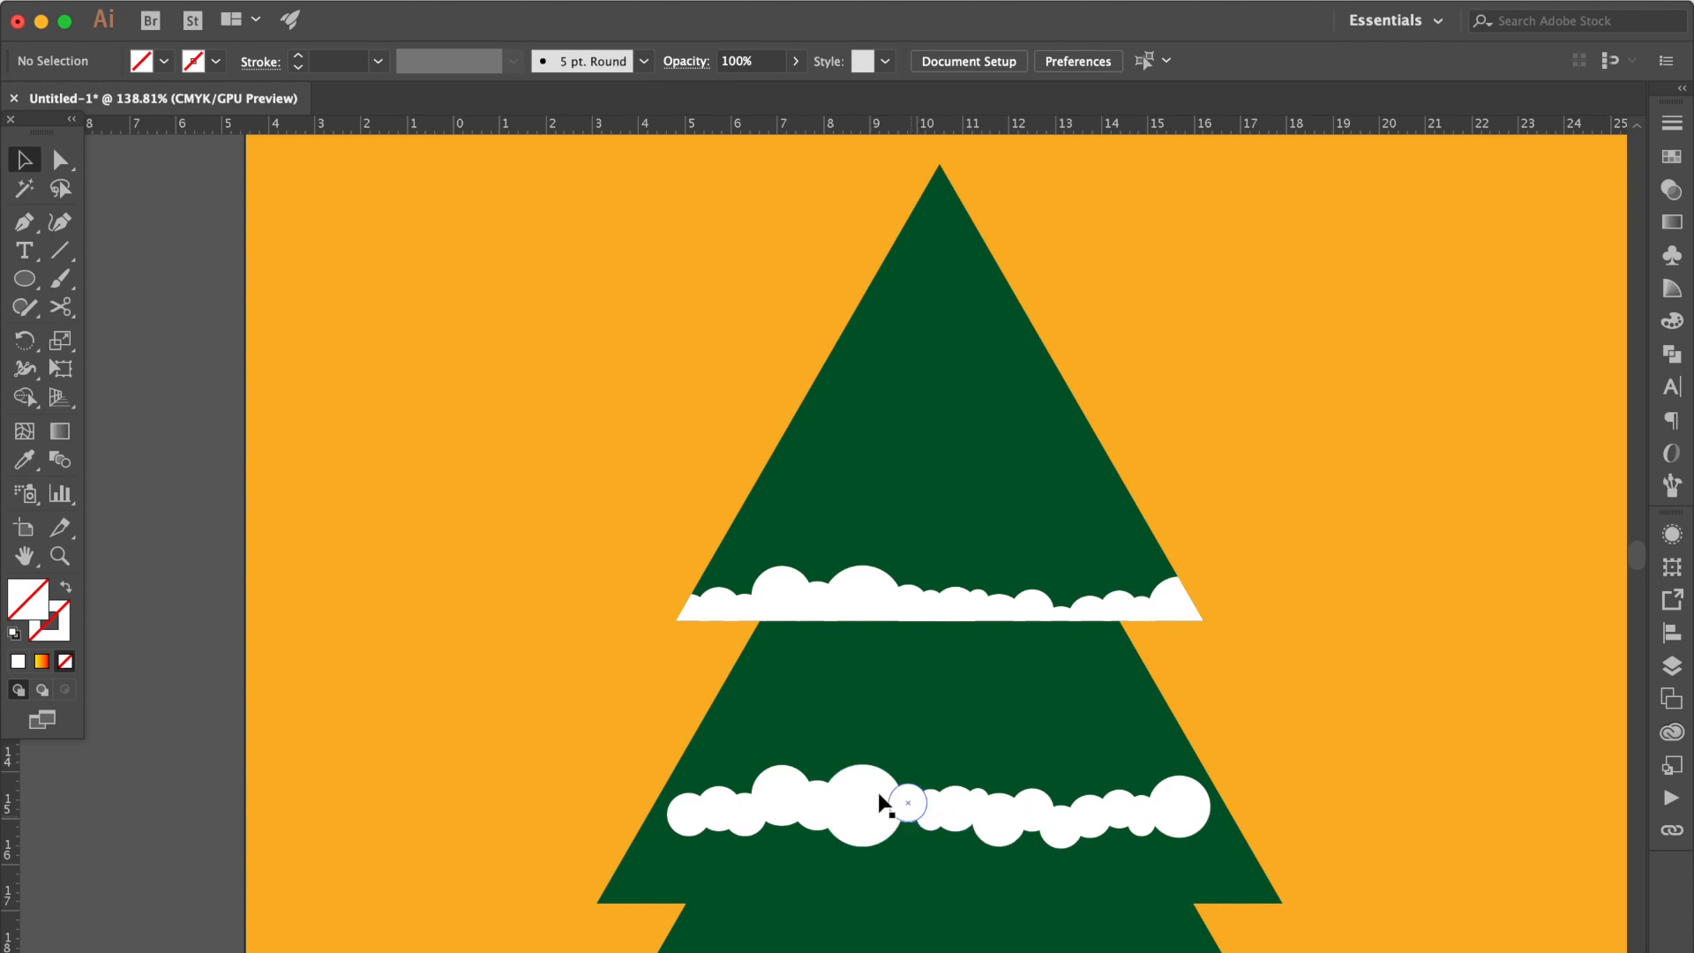
Step: Move the unclipped snow row down to the second tier's lower edge, covering its left corner
left_click(878, 793)
left_click_drag(854, 804, 772, 892)
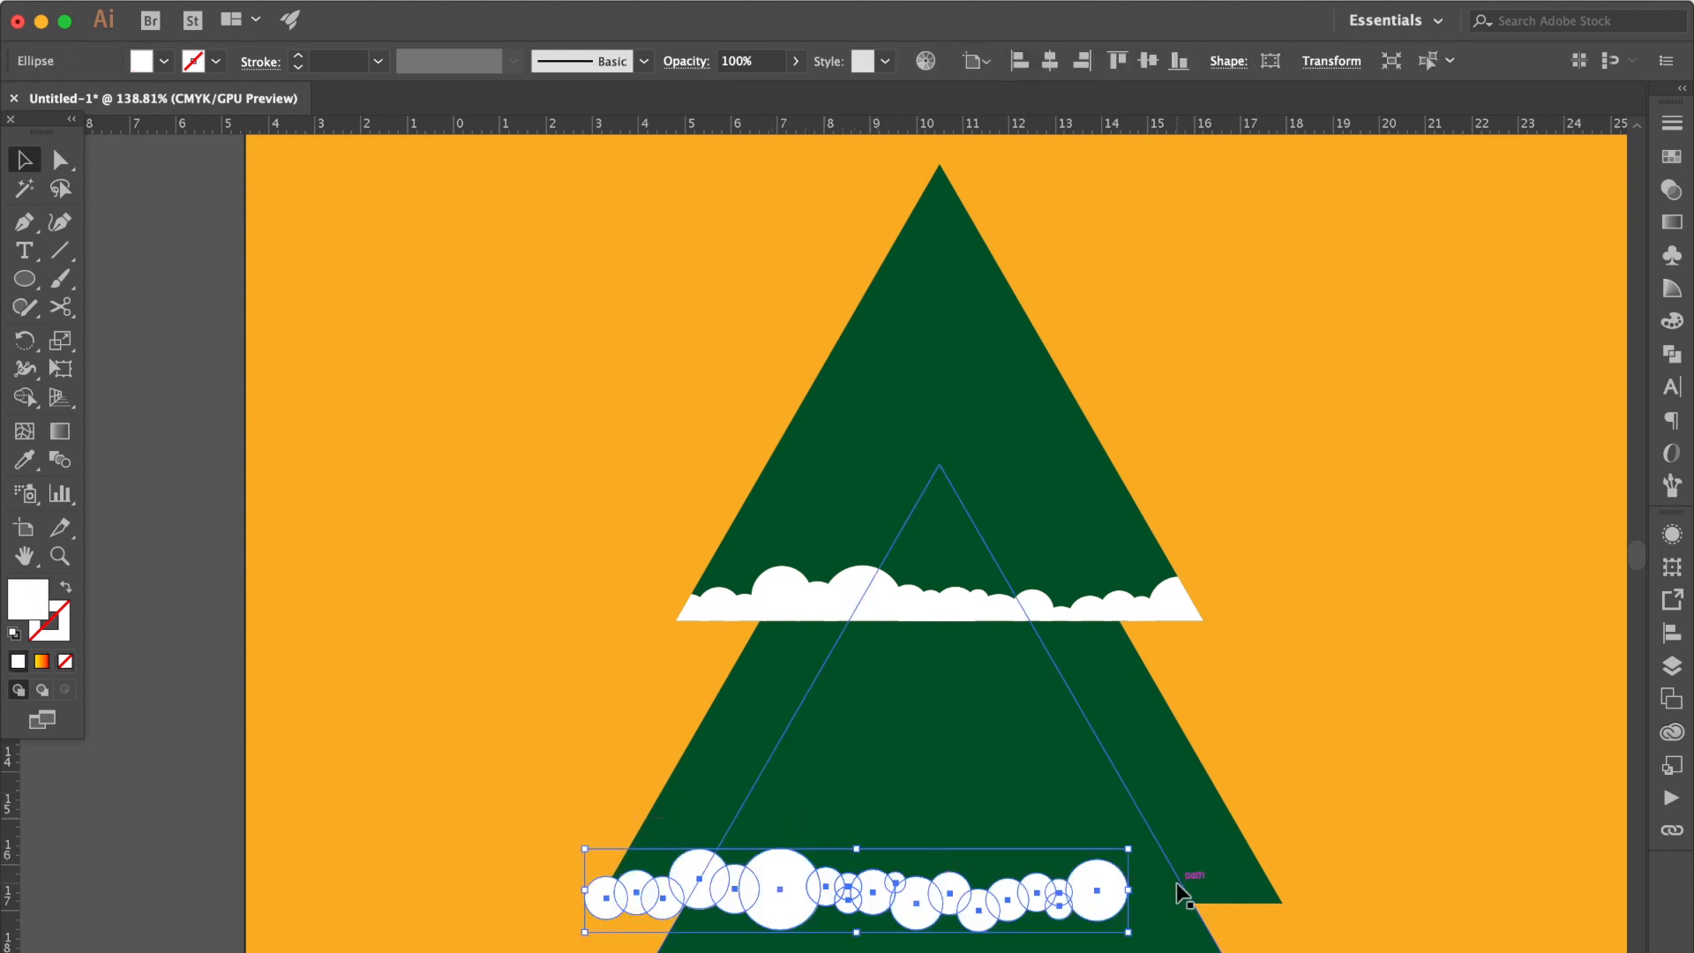
scroll(1172, 819, "down", 10)
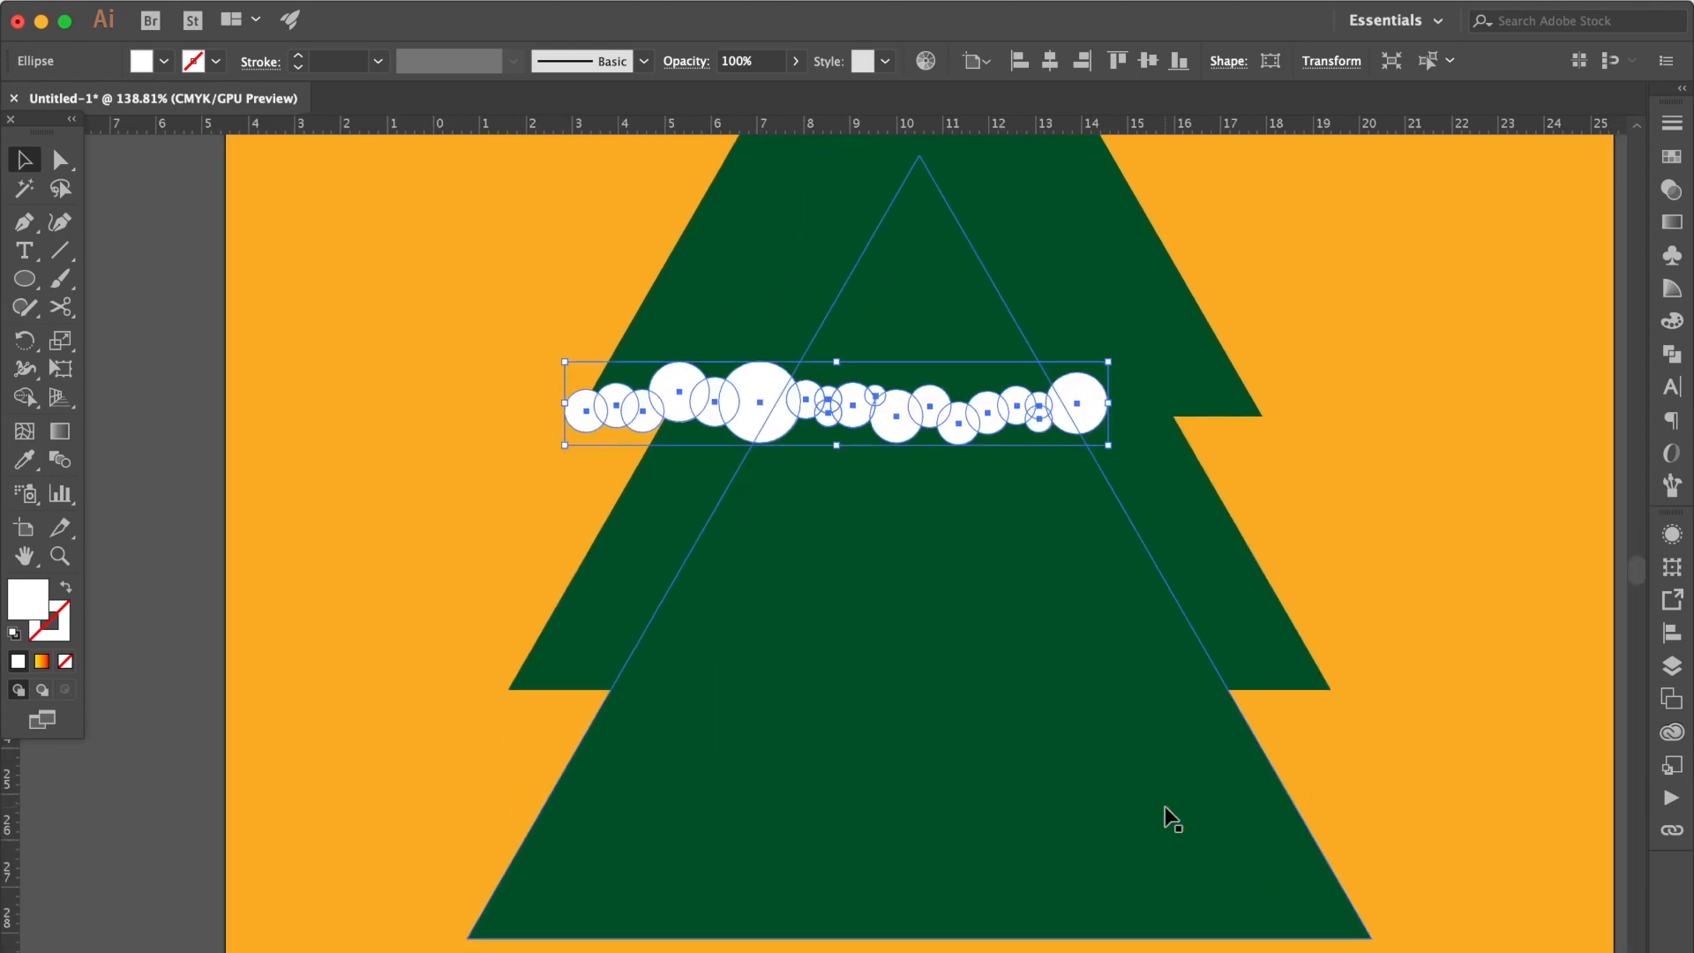
Step: Duplicate the snow row onto the third and bottom tiers, enlarging each copy proportionally
left_click_drag(950, 416, 950, 694)
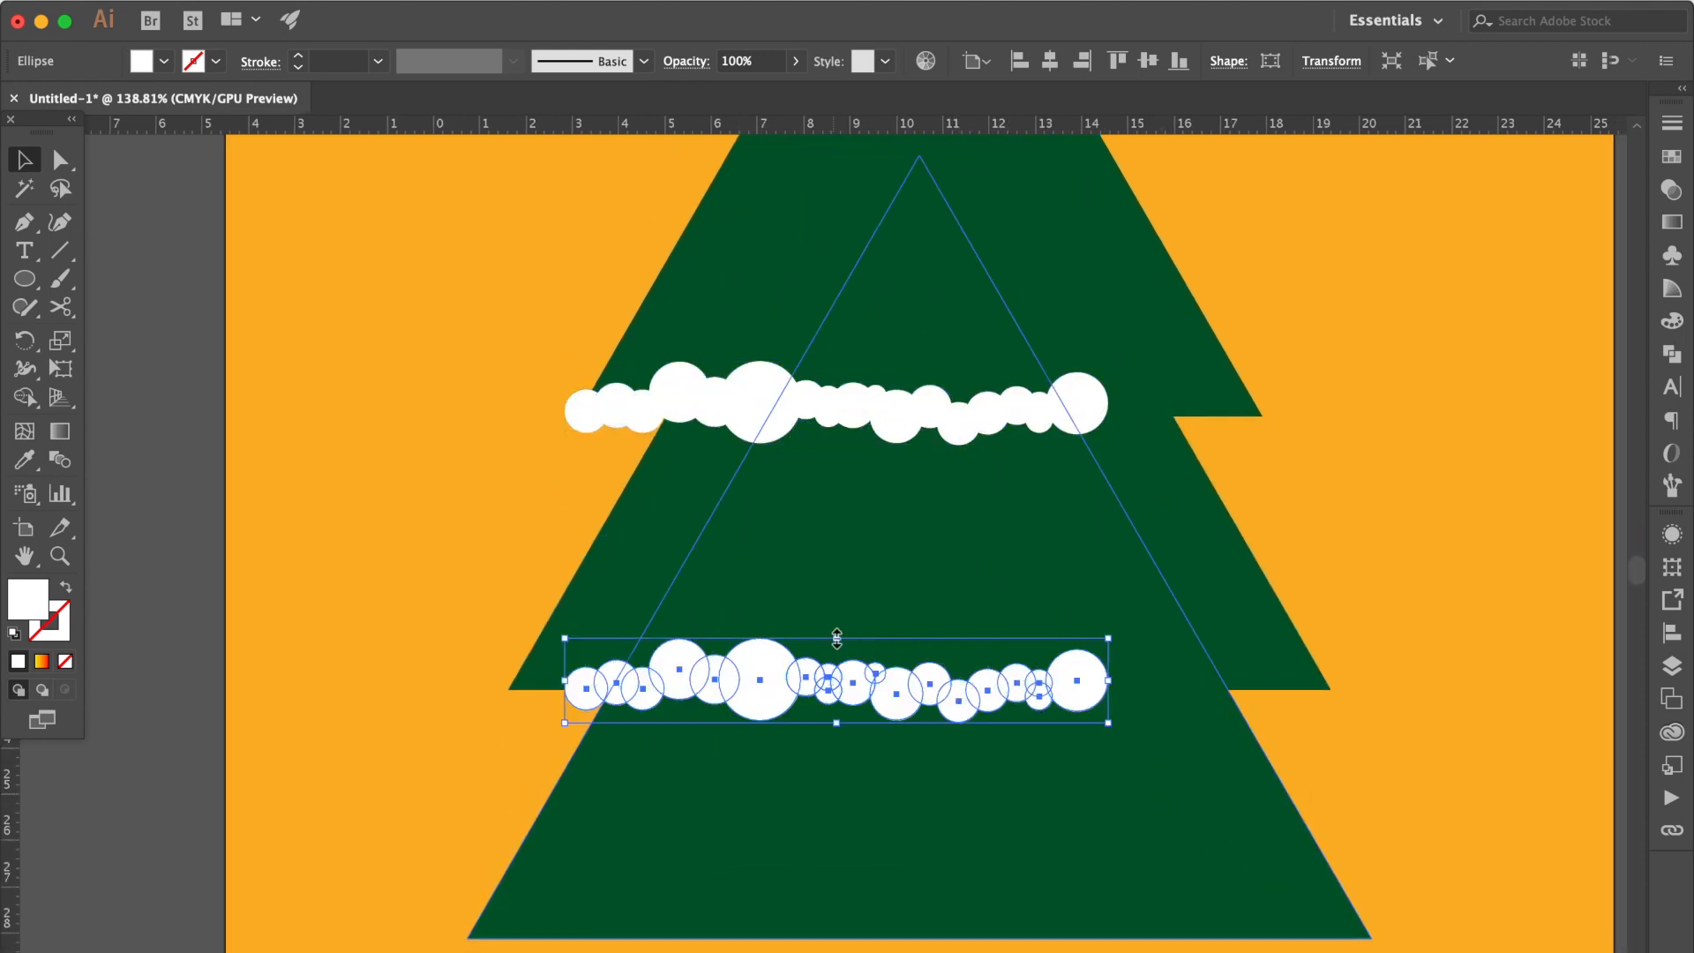
left_click_drag(839, 638, 766, 919)
mouse_move(842, 872)
left_mouse_down()
mouse_move(847, 843)
mouse_move(850, 938)
mouse_move(851, 840)
left_mouse_up()
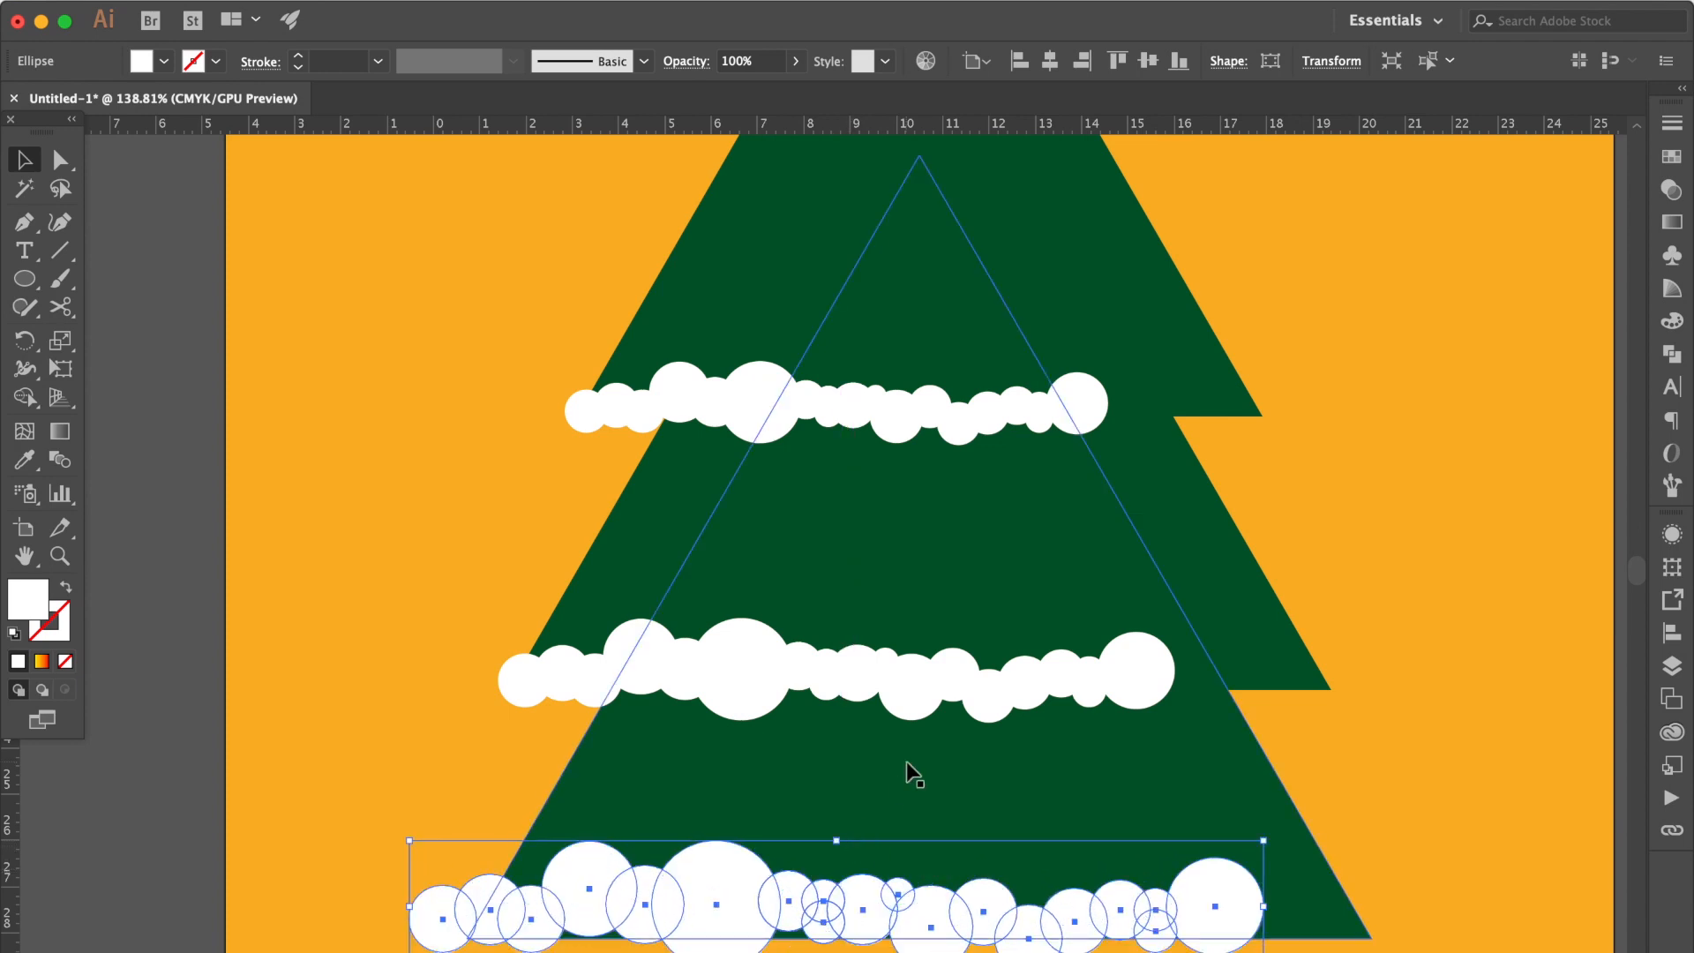
Step: Paste a copy of the second tier's triangle in front and clip that tier's snow row with it
scroll(907, 763, "up", 3)
scroll(907, 763, "right", 2)
left_click(988, 448)
left_click(1065, 420)
key("super+c")
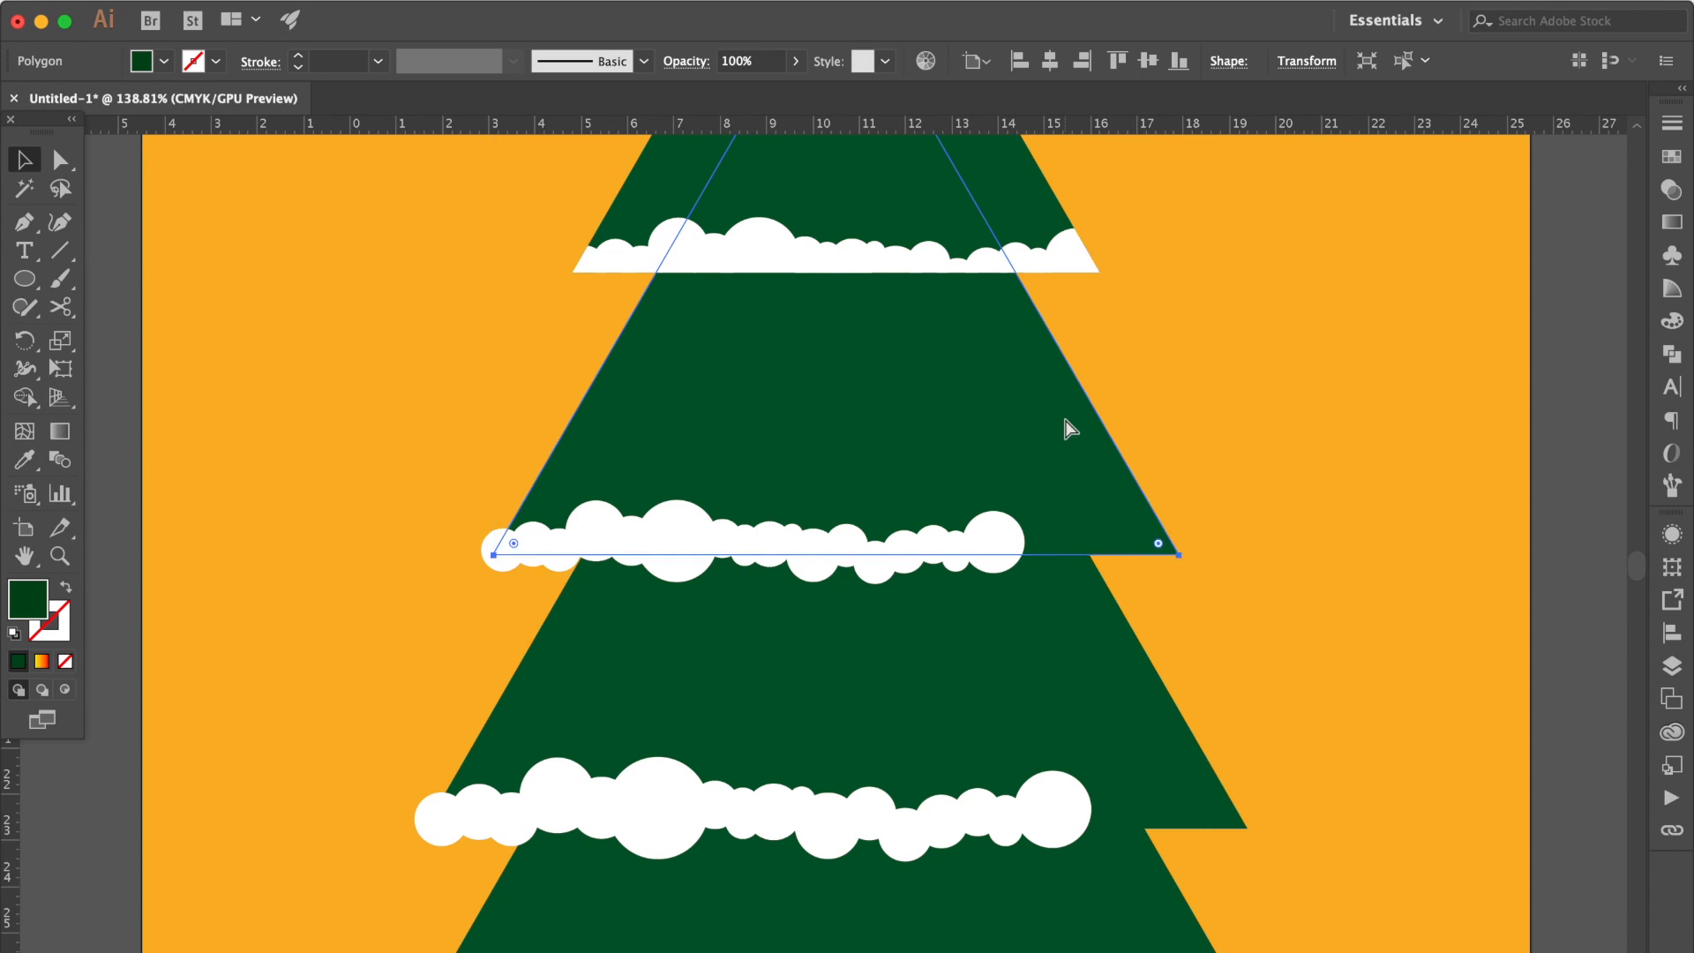
key("super+f")
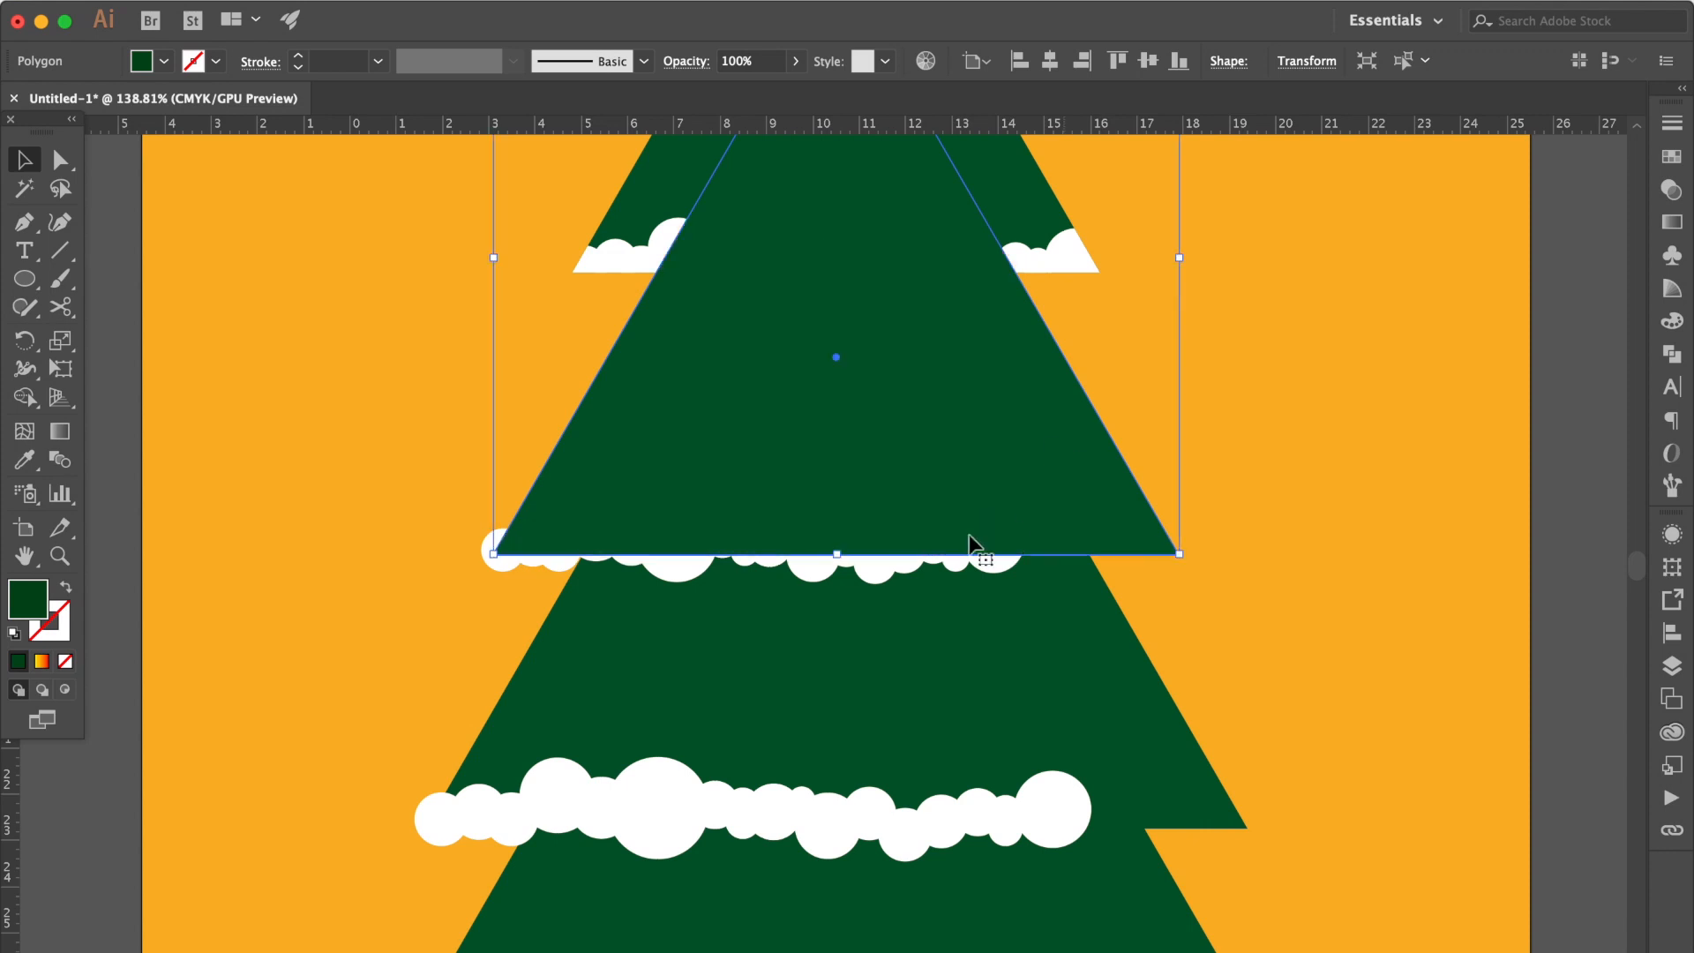
left_click(881, 570, "shift")
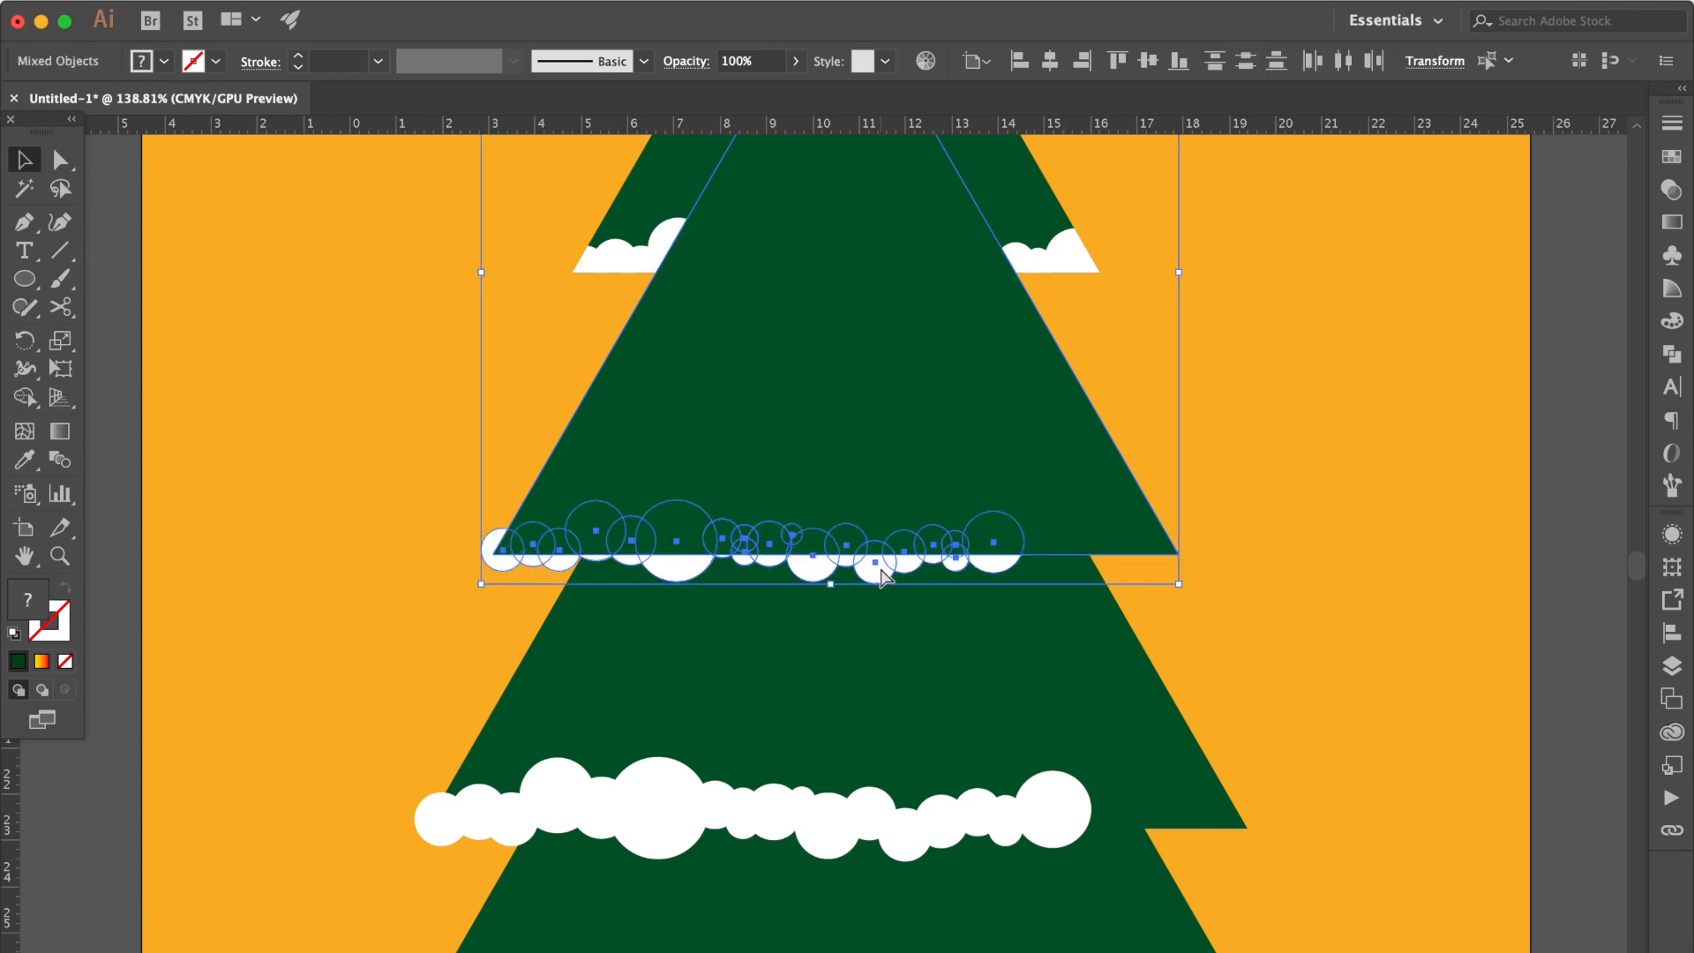
key("super+7")
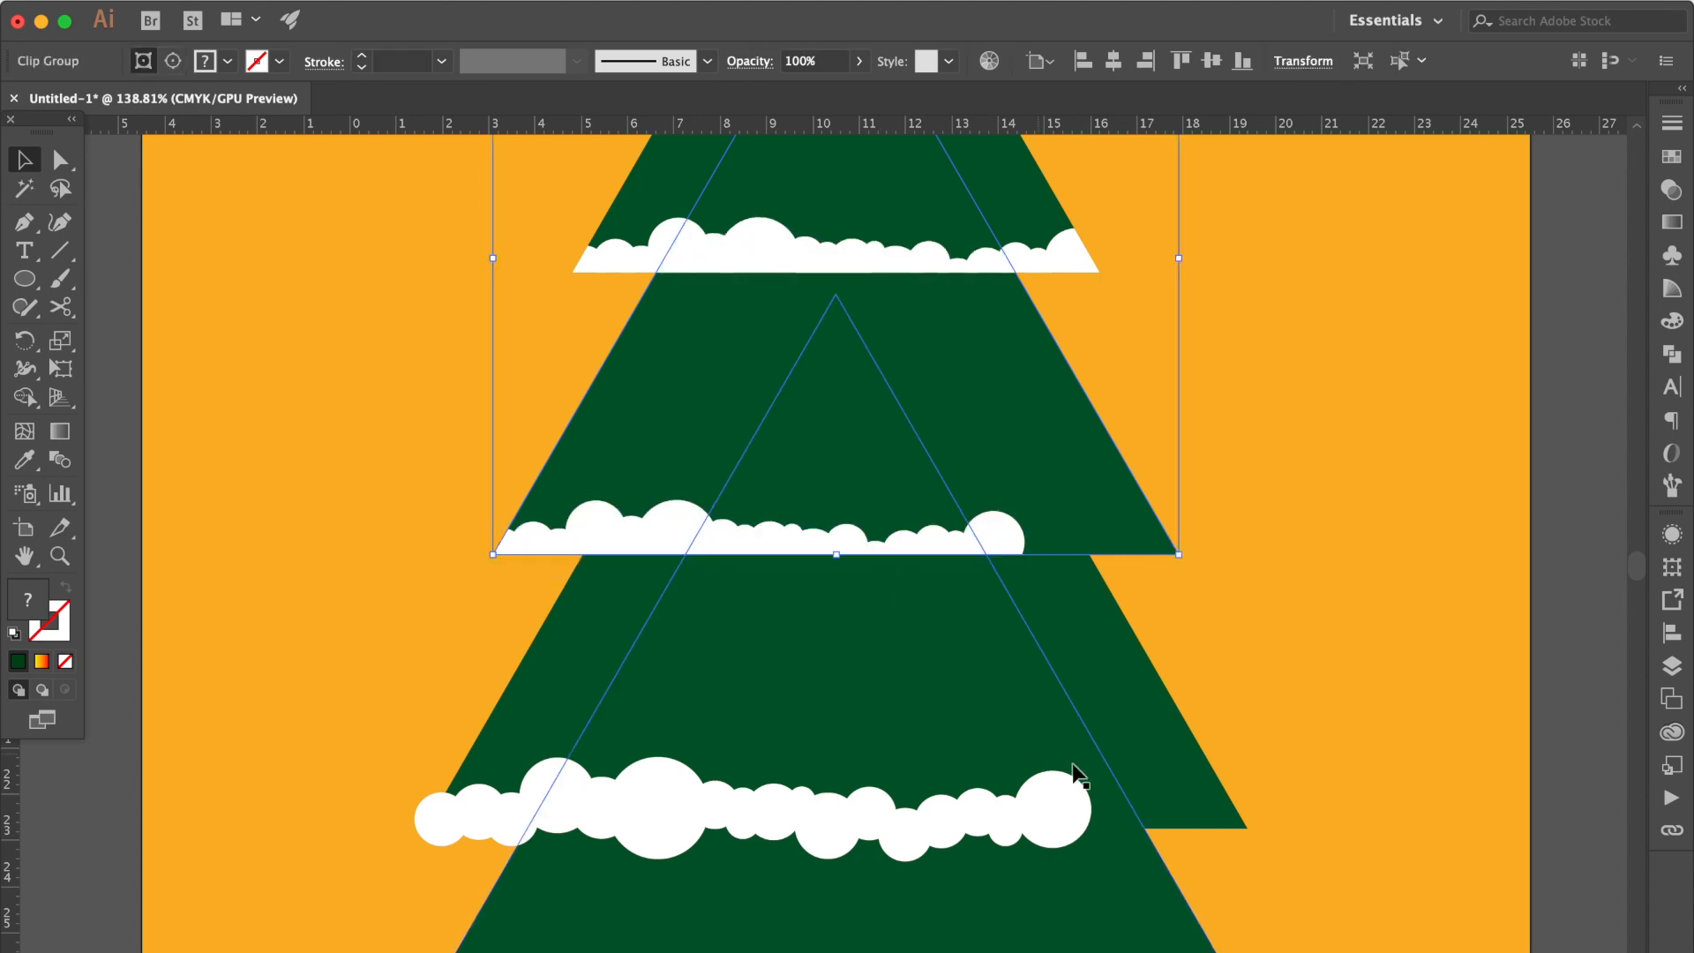
Step: Place a copy of the third tier's triangle in front and clip that tier's snow row with it
left_click(1108, 798)
key("a")
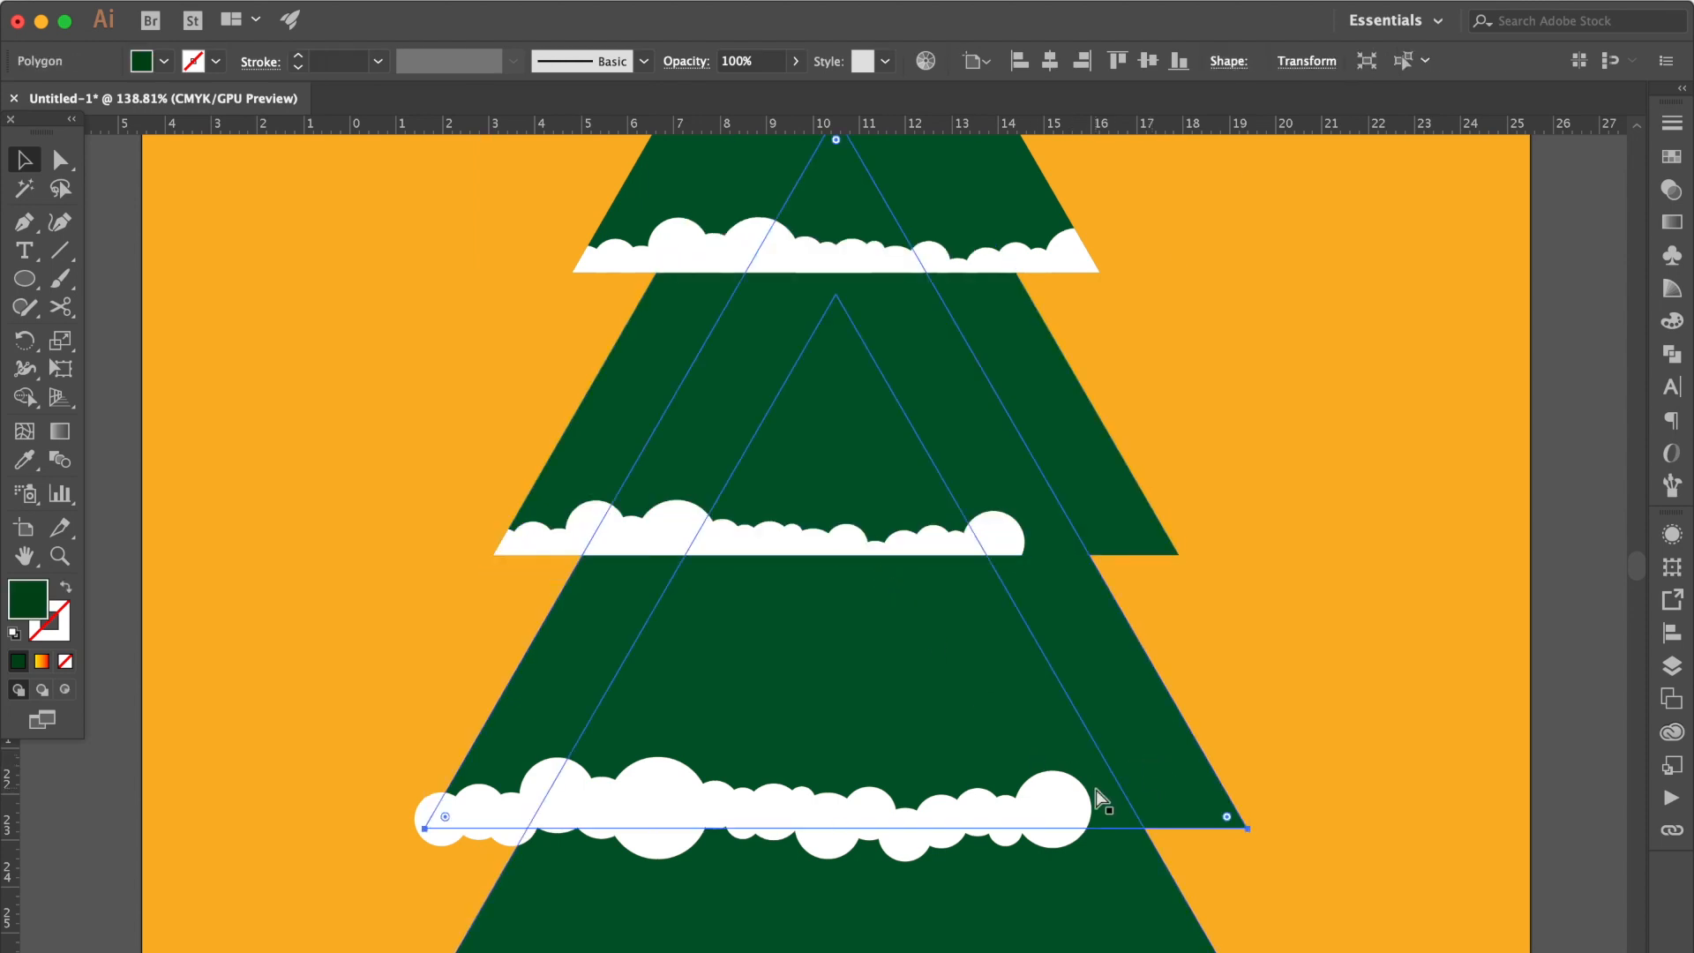
key("super+shift+]")
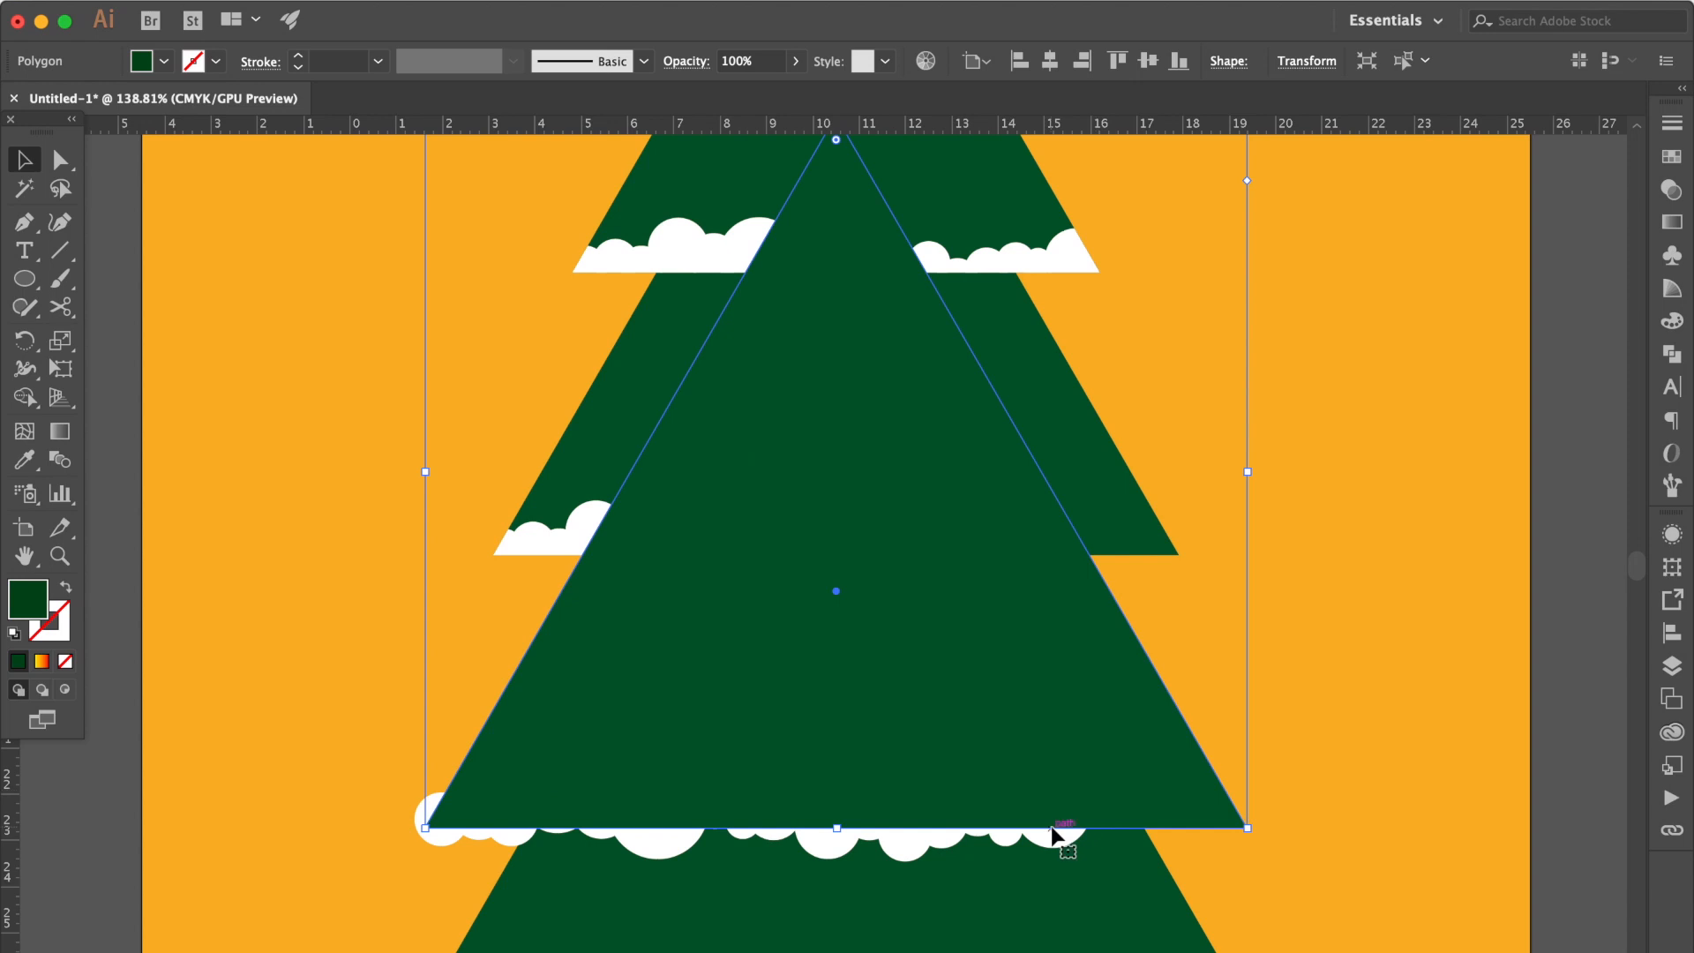
left_click(1055, 841, "shift")
key("super+7")
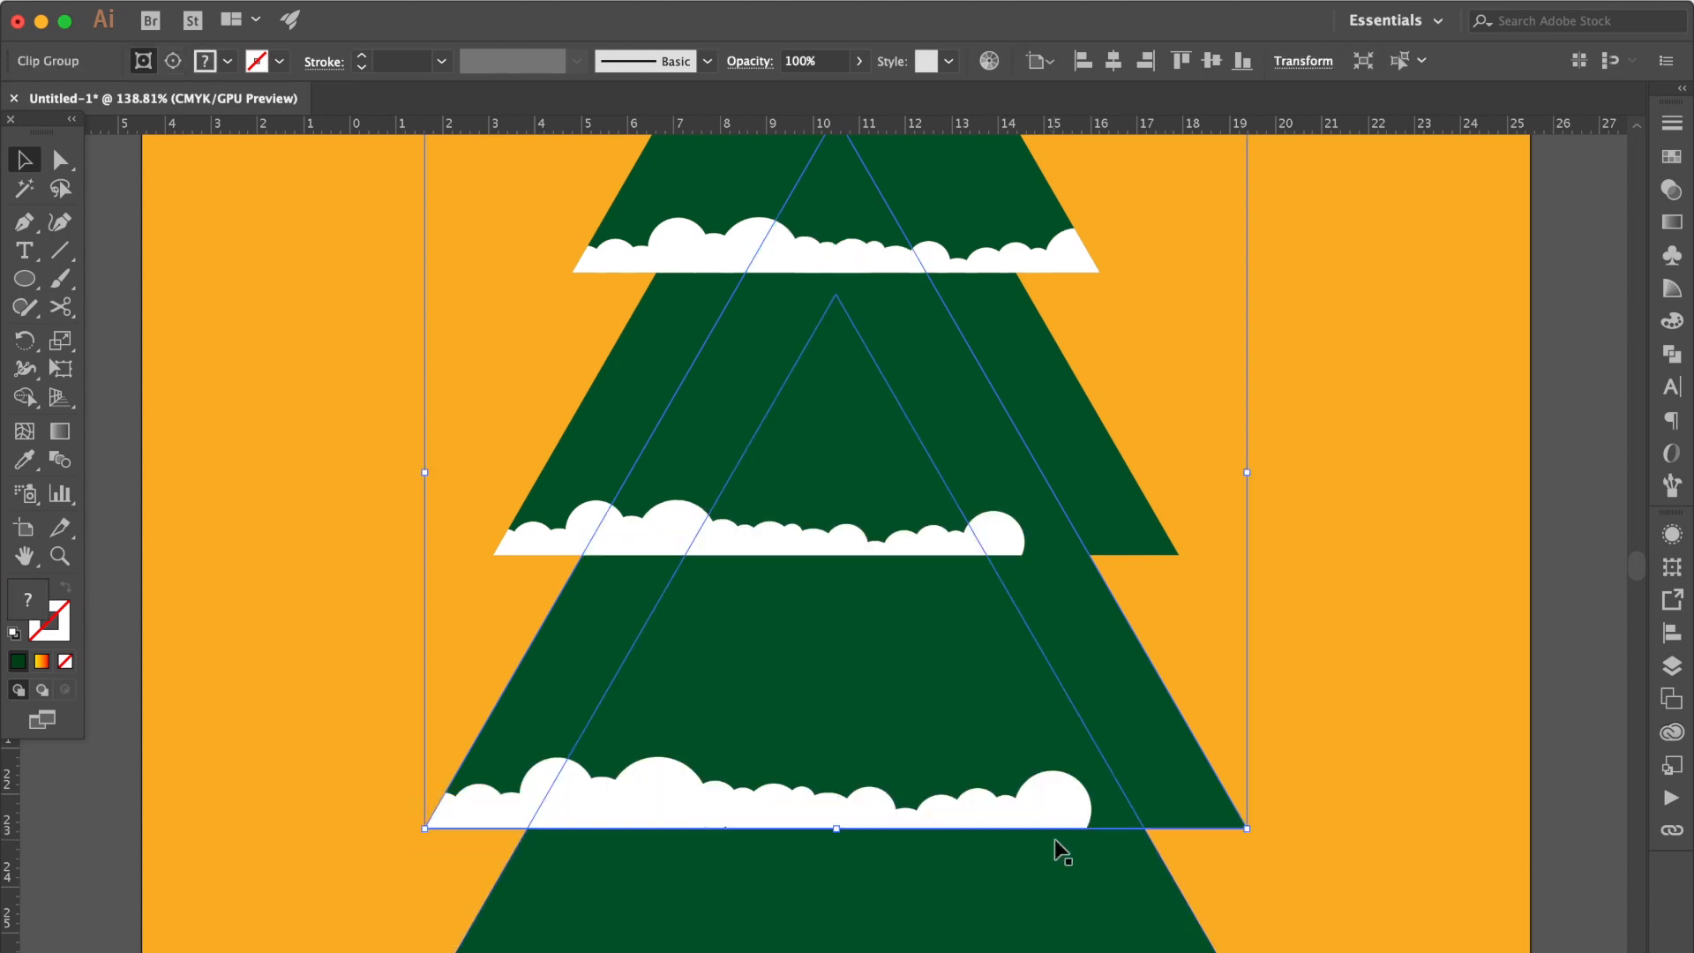
Step: Bring the bottom tier's triangle to the front and use it to clip the bottom snow row
scroll(1055, 840, "down", 4)
left_click(1188, 713)
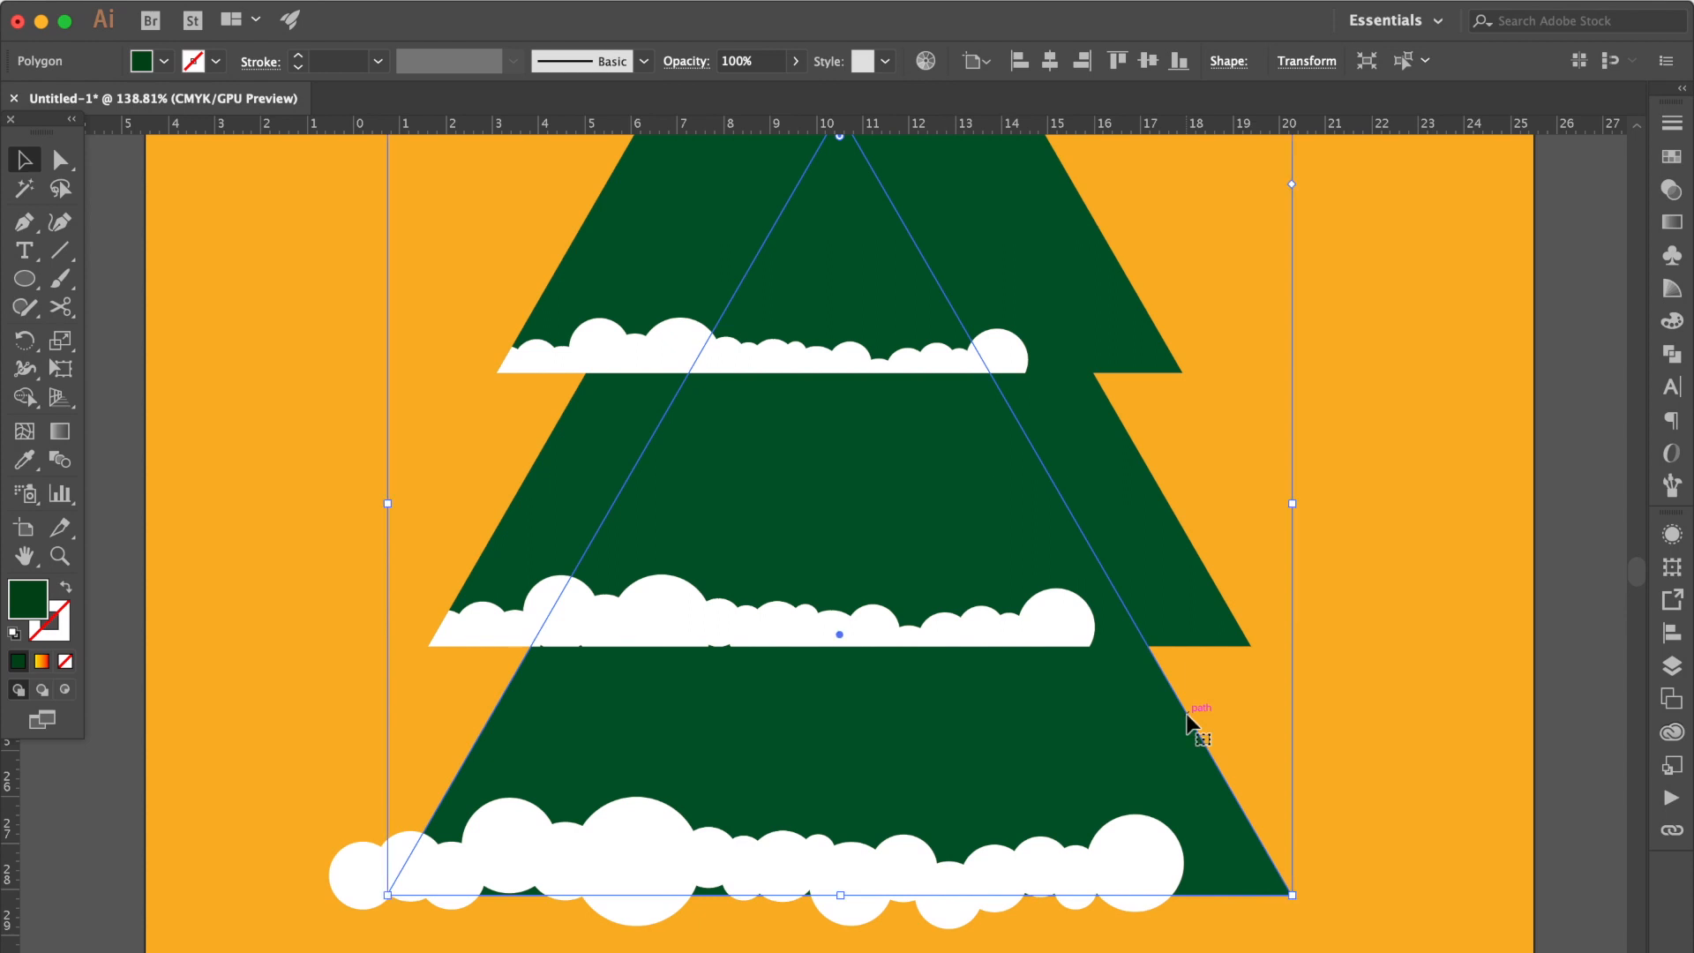
key("super+shift+bracketright")
left_click(948, 920, "shift")
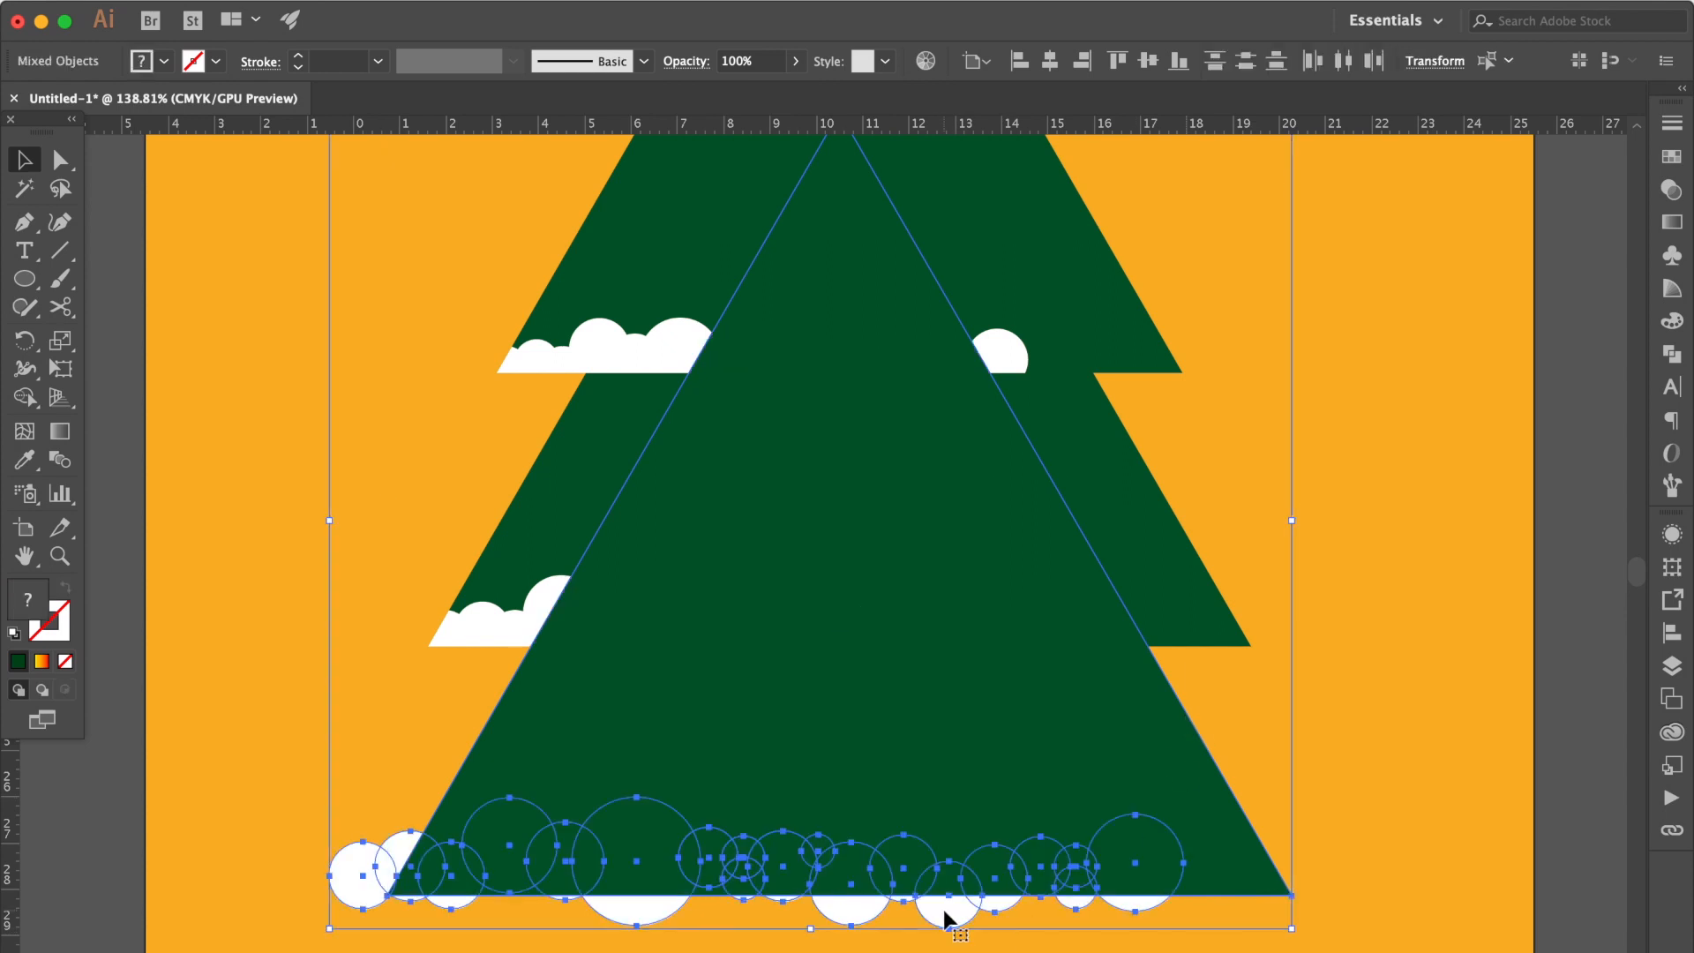
key("super+7")
Step: Reposition individual circles in the second tier's clipped snow, moving several from the row's left part toward its right side
scroll(937, 723, "up", 5)
scroll(1207, 643, "up", 5)
scroll(1207, 642, "left", 2)
left_click(208, 468)
left_click(59, 161)
left_click_drag(238, 674, 232, 637)
left_click(351, 626)
left_click_drag(351, 625, 778, 525)
left_click_drag(402, 654, 1397, 667)
left_click_drag(1130, 654, 1374, 679)
left_click_drag(492, 627, 1218, 634)
left_click_drag(778, 548, 1095, 681)
left_click_drag(1063, 741, 1097, 713)
Step: Adjust a circle near the second tier's left corner and duplicate four small snow circles farther left along the row
scroll(672, 659, "up", 3)
left_click(564, 556)
scroll(475, 566, "down", 4)
left_click(356, 587)
scroll(355, 587, "up", 3)
left_click_drag(596, 622, 654, 673)
scroll(652, 671, "up", 3)
scroll(650, 668, "left", 3)
left_click(1206, 594)
left_click(986, 567, "shift")
left_click(1051, 558, "shift")
left_click(1057, 653, "shift")
left_click_drag(1173, 574, 568, 613, "alt")
Step: Shift circles leftward along the second tier's lower edge and raise a large one at the left to vary the snow's outline
left_click(1332, 593)
left_click_drag(1277, 558, 664, 562)
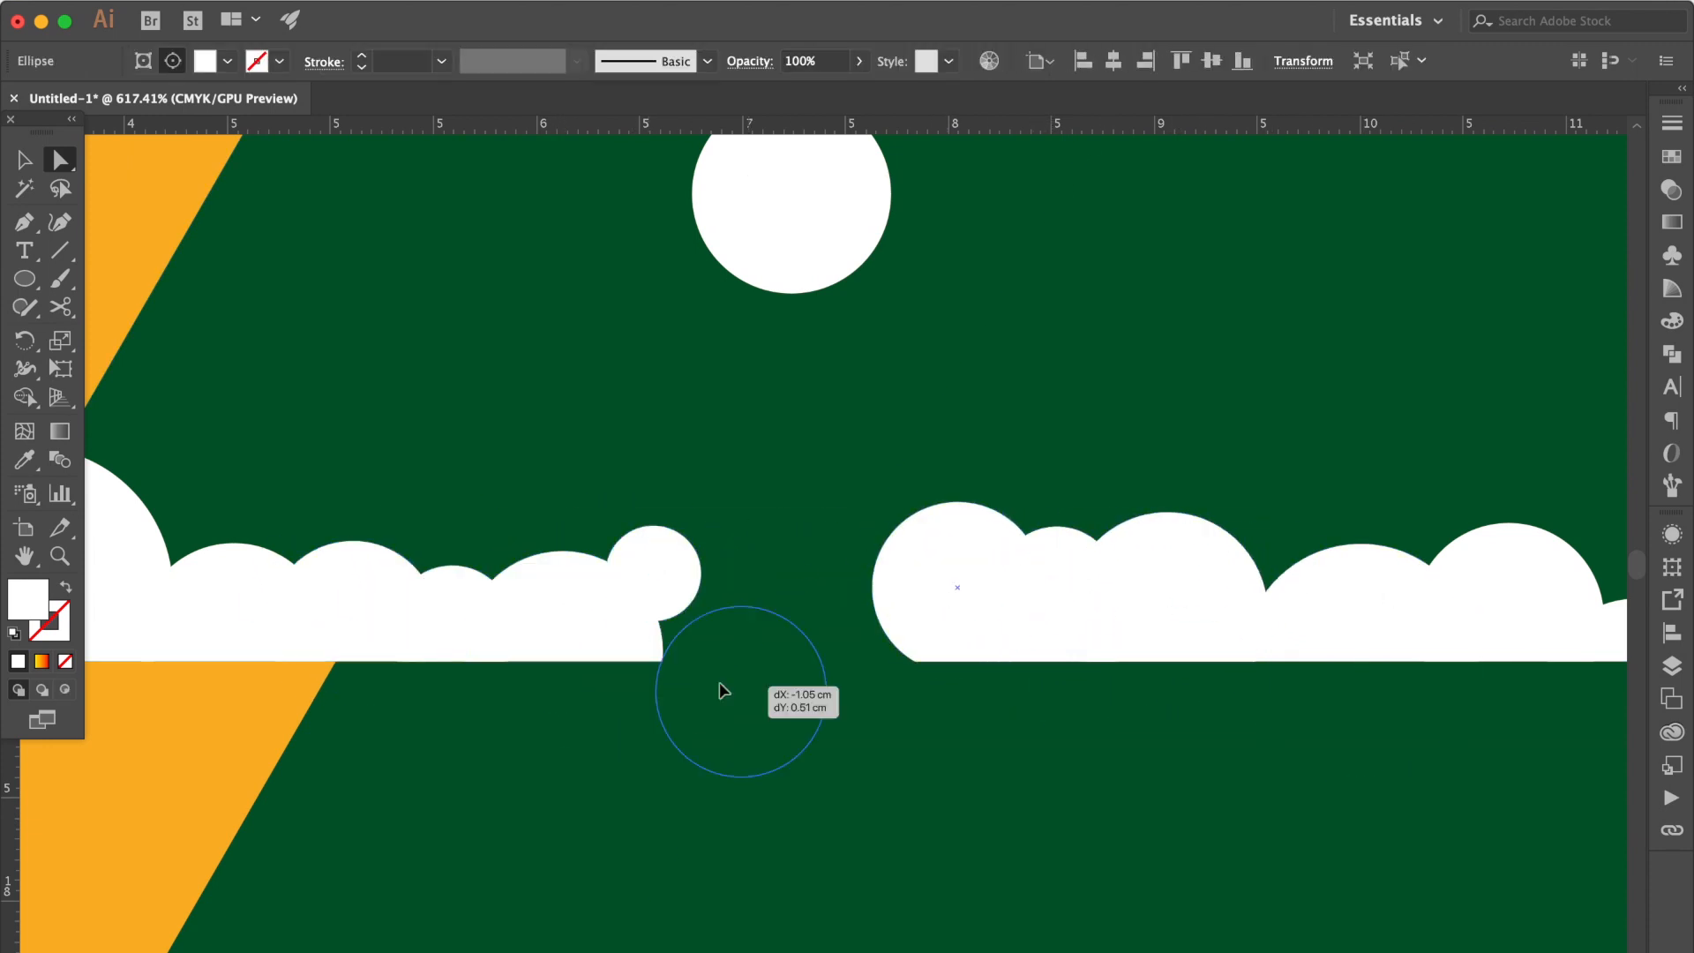
left_click_drag(938, 584, 713, 643)
left_click_drag(1050, 644, 794, 576)
left_click_drag(941, 586, 858, 648)
left_click_drag(1050, 646, 1395, 383)
left_click_drag(555, 593, 549, 546)
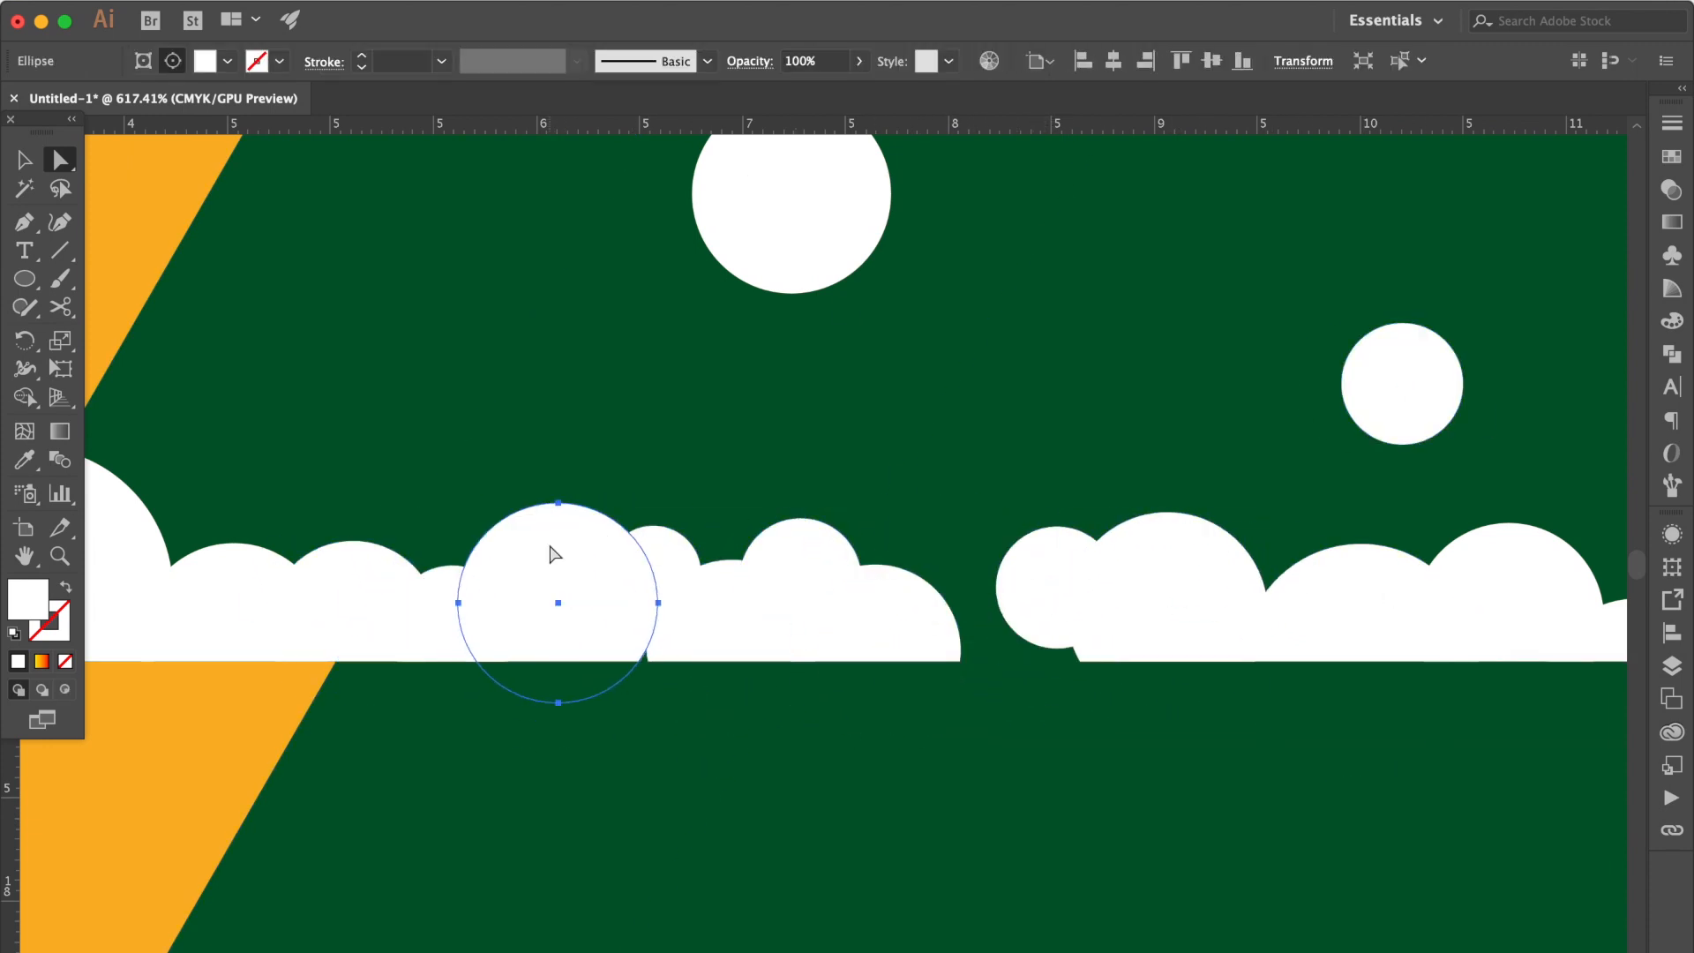
Step: Place the loose circles back into the second tier's snow row, with the largest one near the right corner
scroll(550, 554, "down", 3)
left_click_drag(1207, 575, 869, 606)
left_click_drag(1113, 441, 1151, 593)
left_click_drag(733, 335, 1601, 649)
scroll(1601, 648, "right", 3)
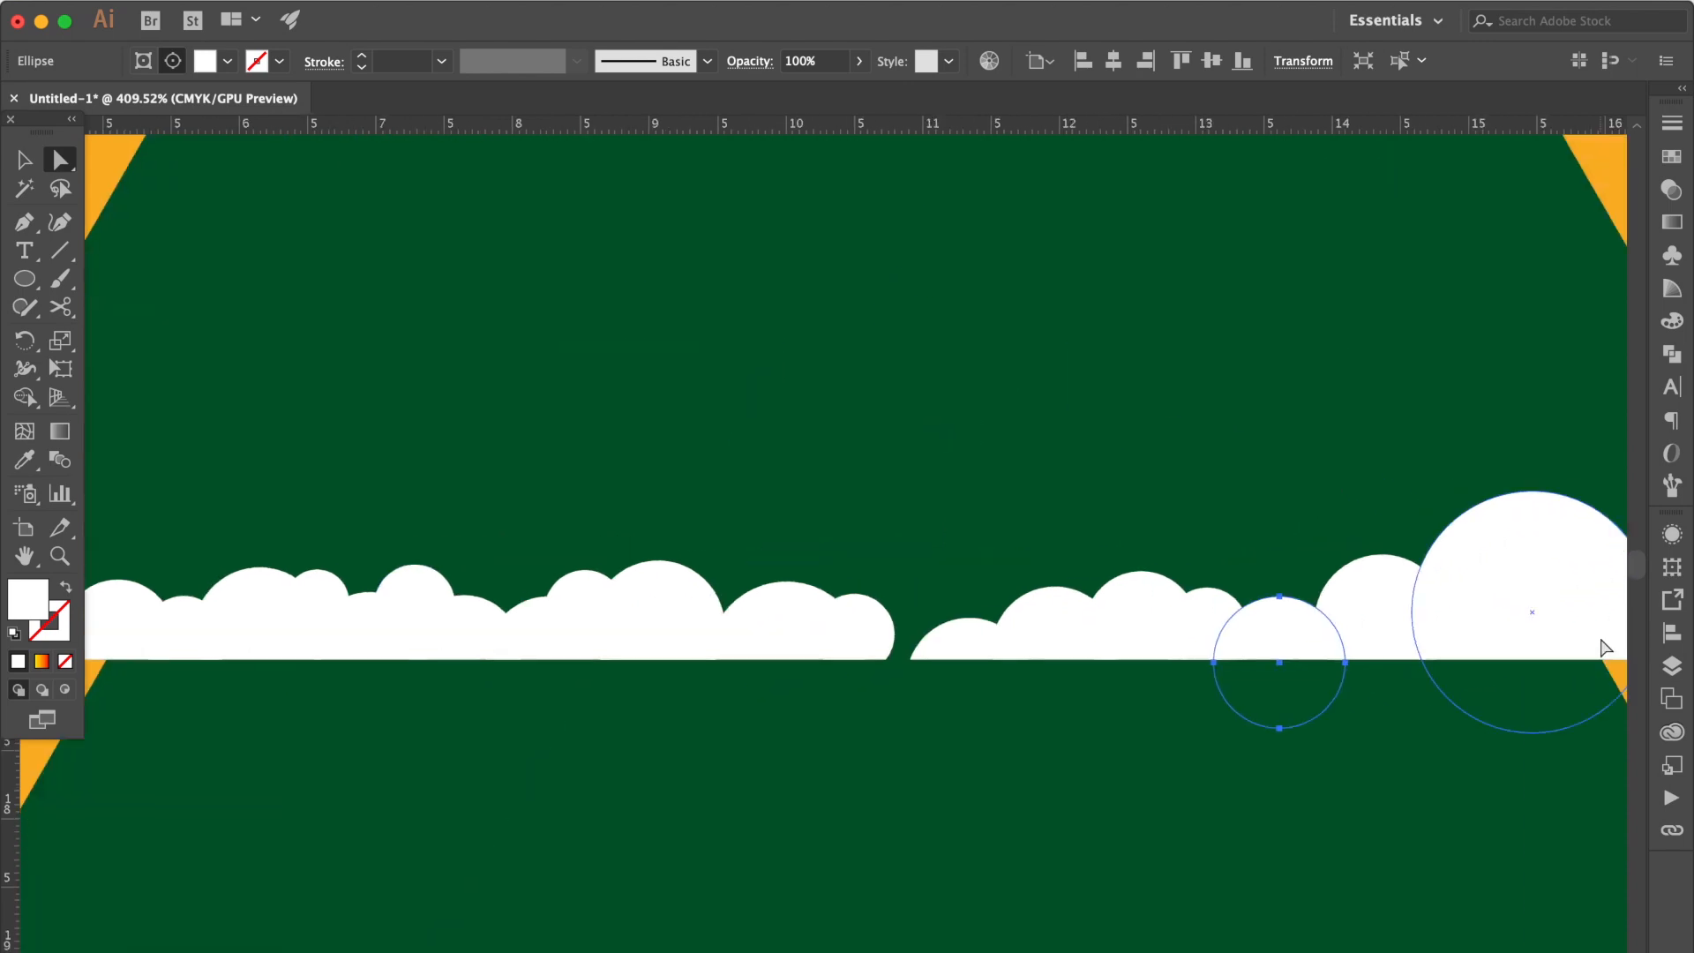
Step: Reflect the third tier's clipped snow row across the vertical axis
scroll(877, 624, "down", 5)
key("v")
right_click(556, 653)
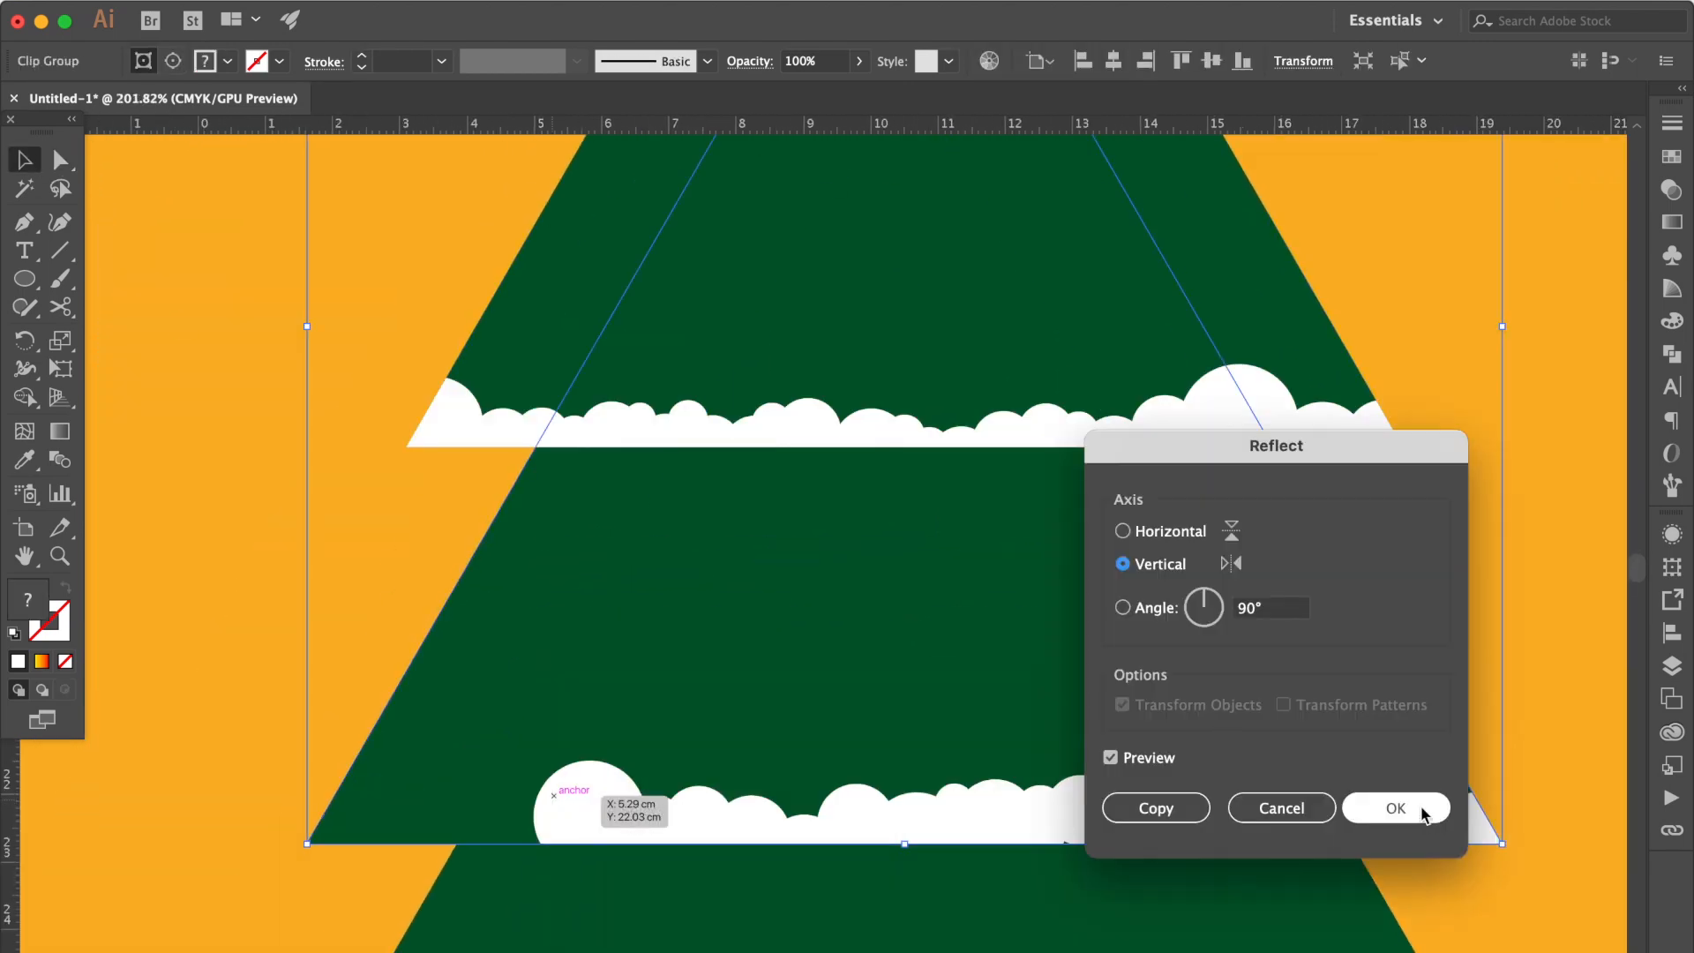
left_click(1391, 807)
Step: Move individual circles in the third tier's snow leftward and lower others to vary the row's outline
key("shift+super+a")
key("a")
left_click(1089, 820)
left_click_drag(1087, 816, 679, 675)
scroll(1043, 807, "up", 3)
scroll(679, 675, "left", 3)
left_click_drag(834, 559, 167, 730)
left_click_drag(1017, 662, 876, 575)
scroll(1137, 624, "down", 2)
left_click_drag(1085, 656, 1175, 718)
left_click_drag(1569, 704, 1565, 734)
Step: Shift more circles along the third tier's lower edge until snow covers it from corner to corner
scroll(1566, 734, "right", 3)
left_click_drag(721, 637, 324, 635)
left_click_drag(1500, 598, 250, 612)
key("super+z")
left_click(454, 661)
left_click(804, 621)
left_click_drag(794, 620, 136, 643)
scroll(136, 643, "down", 5)
scroll(583, 643, "left", 3)
left_click(1000, 544)
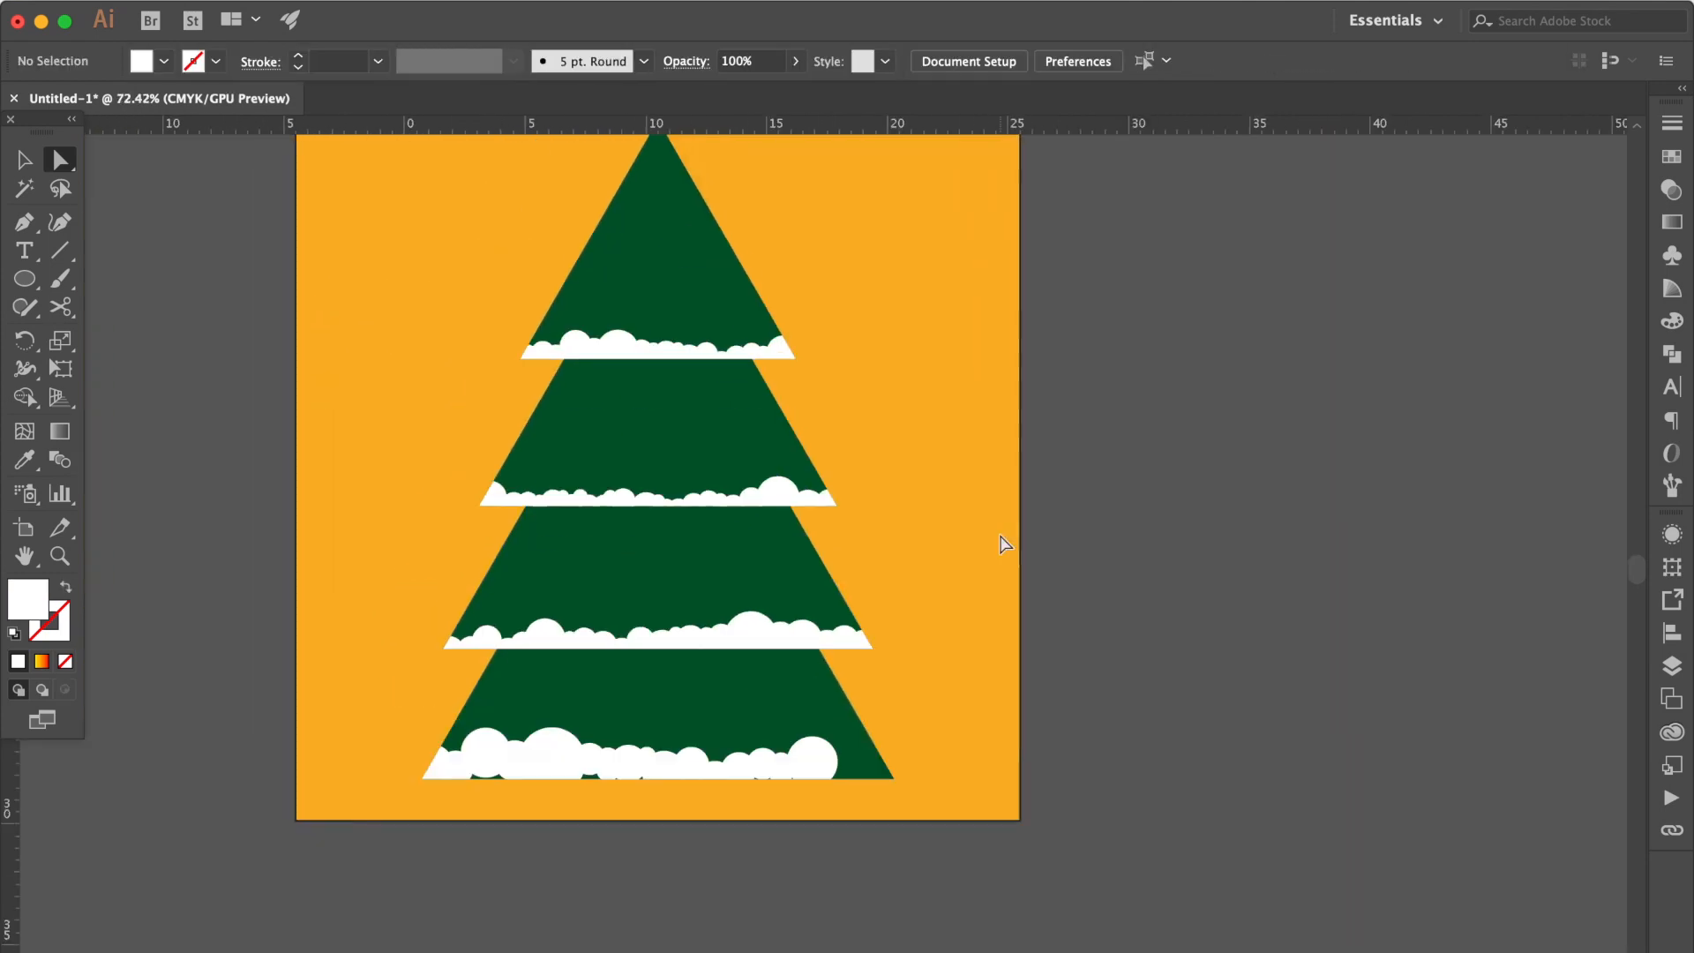
Step: Lower the large circles and the left corner circle in the bottom tier's snow toward the tier's base
scroll(541, 741, "up", 3)
left_click(24, 160)
left_click(575, 764)
scroll(576, 764, "up", 3)
key("a")
left_click_drag(1301, 792, 1301, 831)
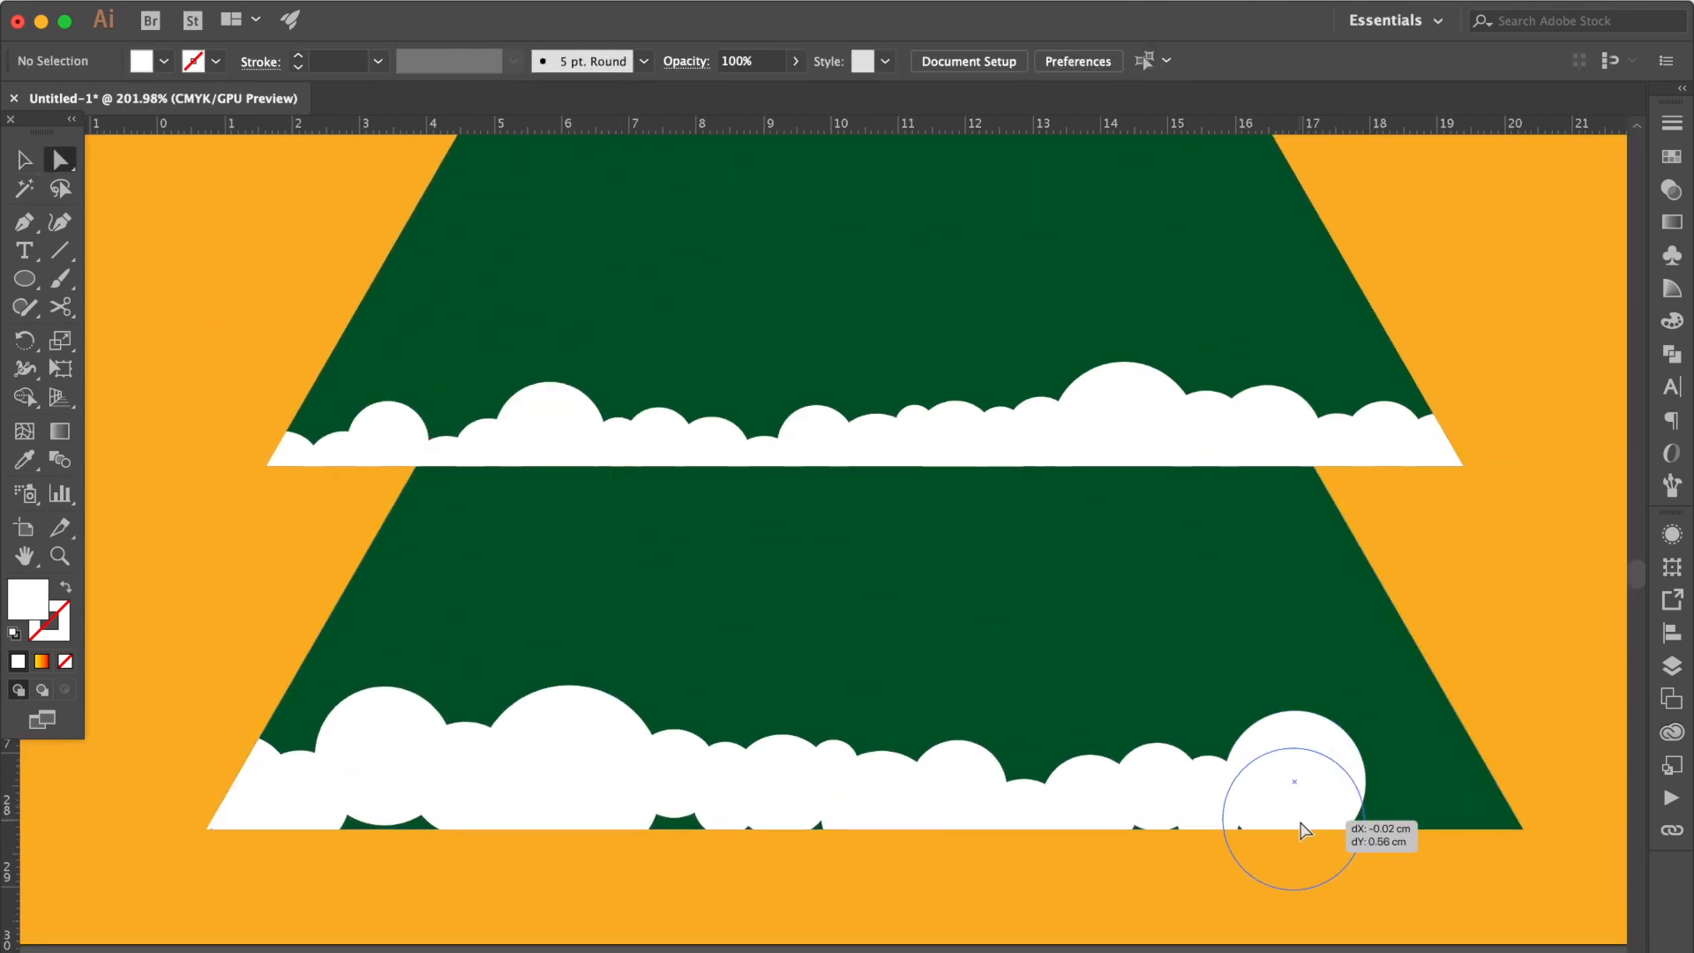
left_click_drag(385, 757, 386, 829)
left_click_drag(242, 817, 240, 861)
Step: Pull several circles out of the bottom tier's snow row onto the green area and move one circle inward from the right corner
left_click_drag(674, 773, 689, 637)
left_click_drag(605, 776, 954, 597)
left_click_drag(1517, 769, 1378, 771)
left_click_drag(1157, 792, 1170, 571)
left_click(809, 764)
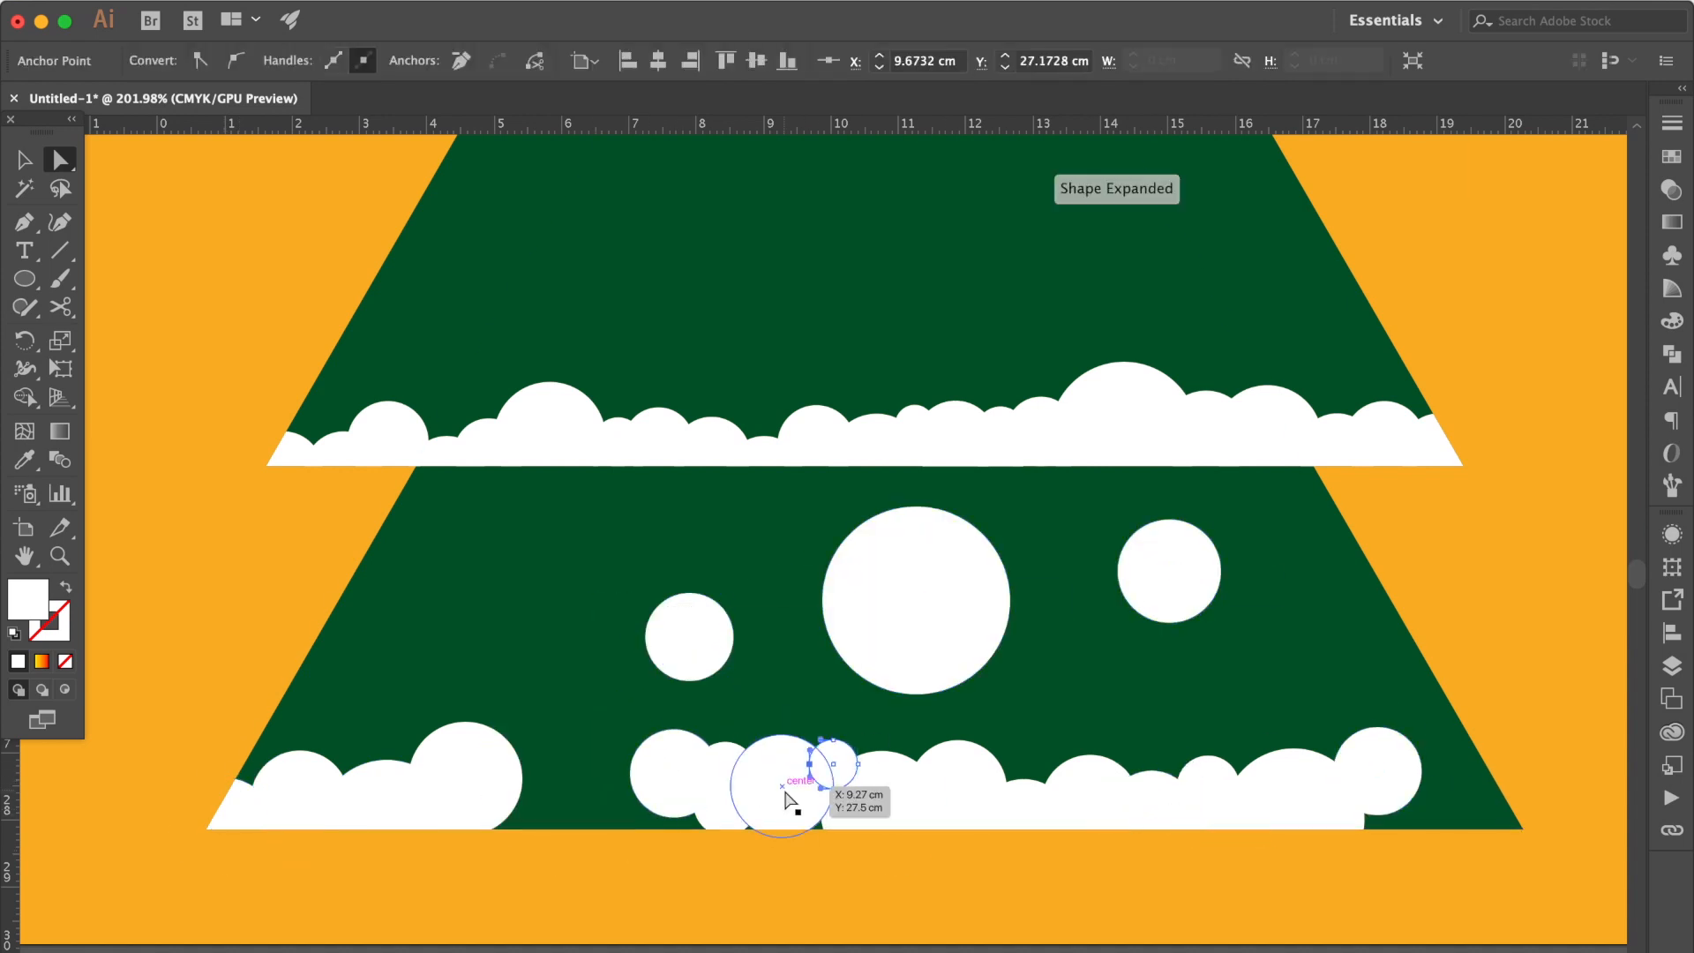
left_click_drag(785, 783, 743, 565)
left_click_drag(726, 773, 513, 634)
left_click_drag(670, 771, 549, 525)
Step: Redistribute the bottom tier's circles toward both ends of the snow row, setting two small ones aside on the green area
left_click_drag(725, 773, 578, 715)
left_click_drag(729, 817, 1387, 821)
left_click_drag(781, 786, 1493, 816)
left_click_drag(698, 651, 560, 808)
left_click_drag(737, 819, 618, 833)
left_click_drag(590, 725, 1448, 822)
left_click_drag(1191, 615, 684, 846)
left_click_drag(741, 780, 1169, 599)
left_click_drag(836, 767, 1055, 669)
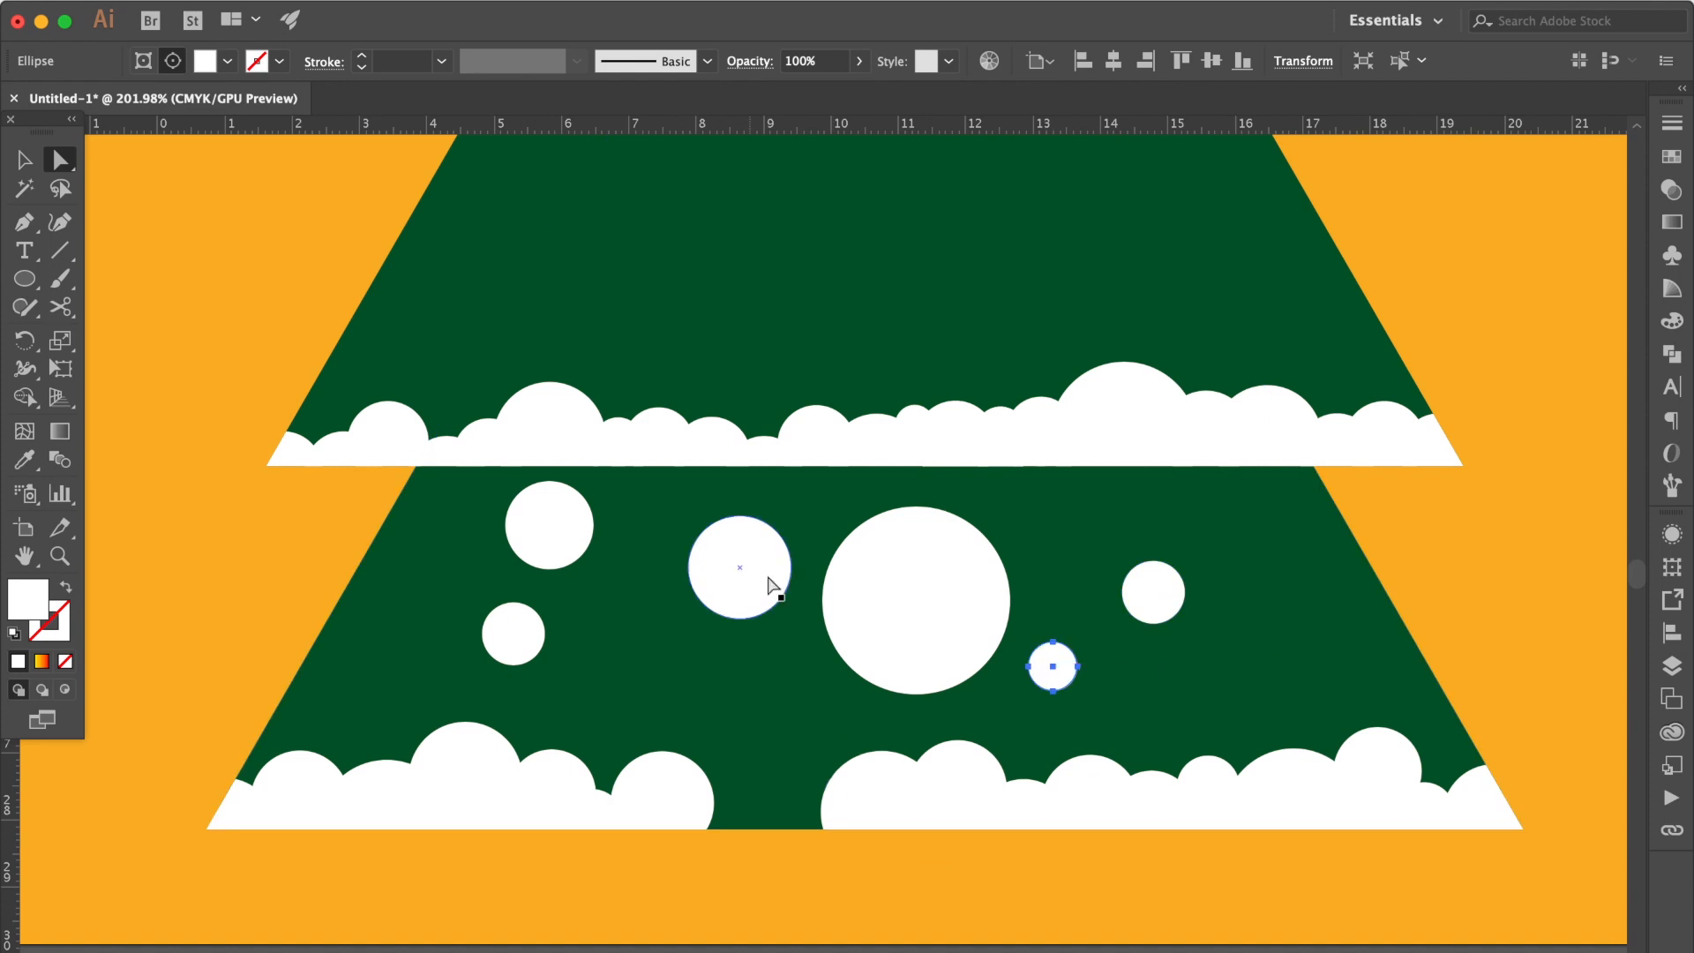
Step: Fill the remaining gap in the bottom tier's snow with three loose circles and delete the two leftover circles
left_click_drag(740, 567, 748, 822)
left_click_drag(1053, 666, 755, 831)
left_click_drag(1153, 592, 752, 822)
left_click(916, 600)
key("Delete")
left_click(549, 525)
key("Delete")
scroll(613, 645, "down", 5)
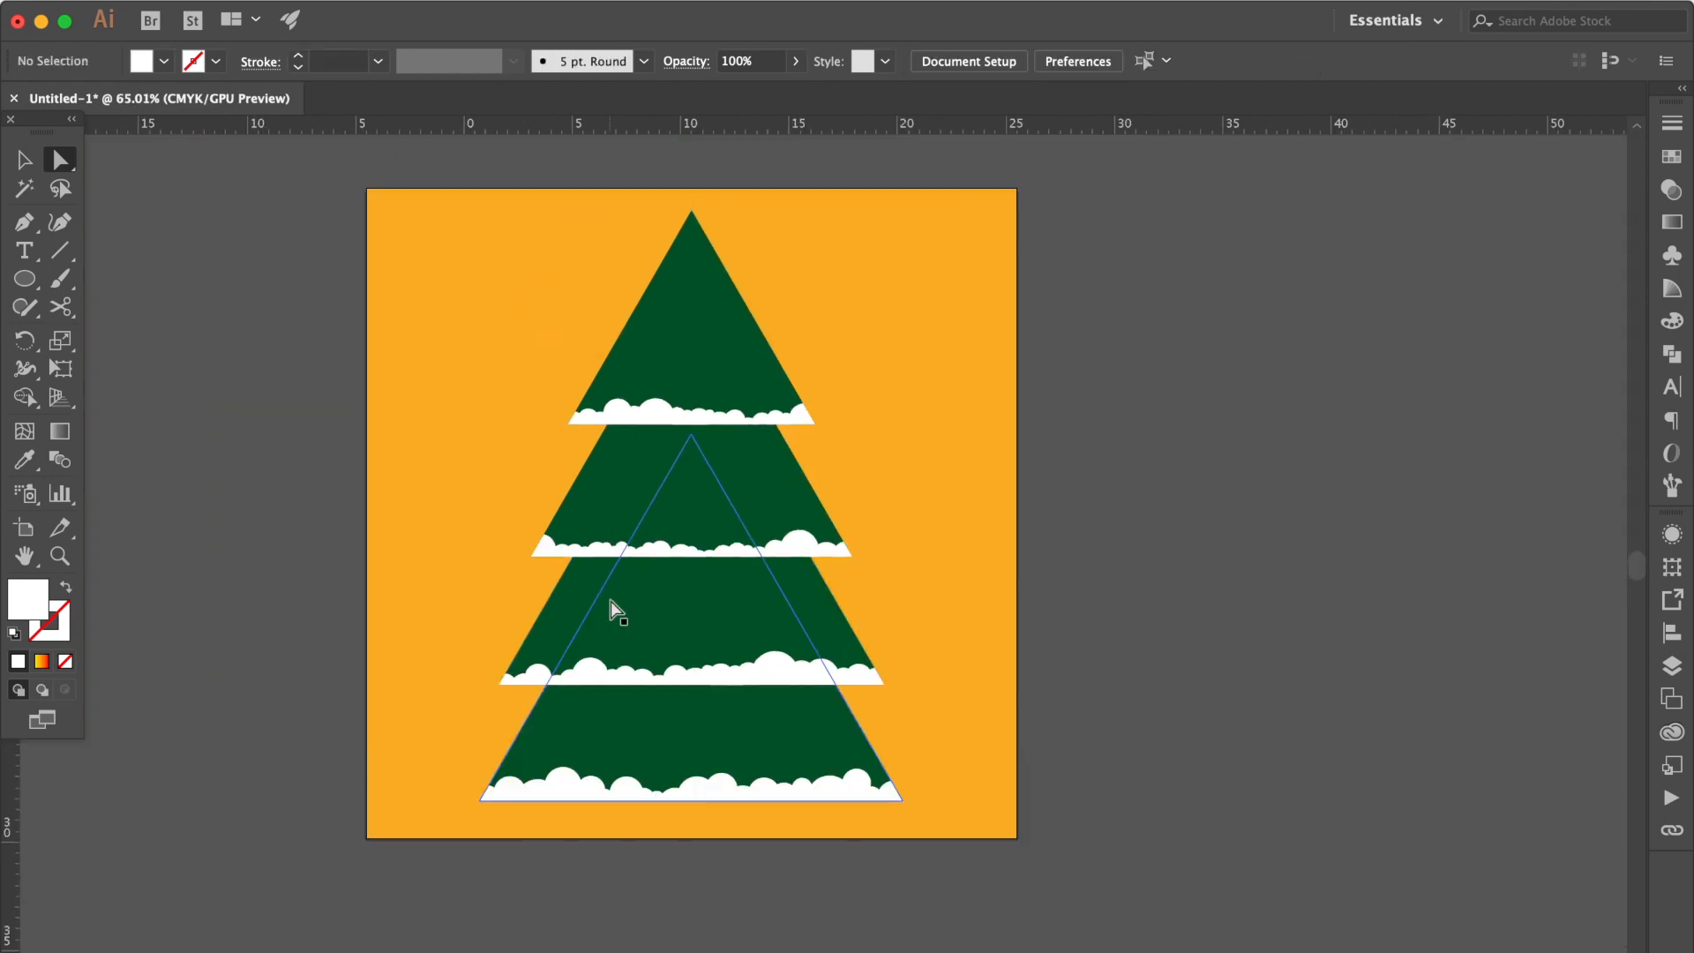
Step: Draw a white circle about 0.39 cm in diameter on the upper part of the top tier
scroll(644, 336, "up", 6)
scroll(651, 344, "up", 3)
left_click(25, 281)
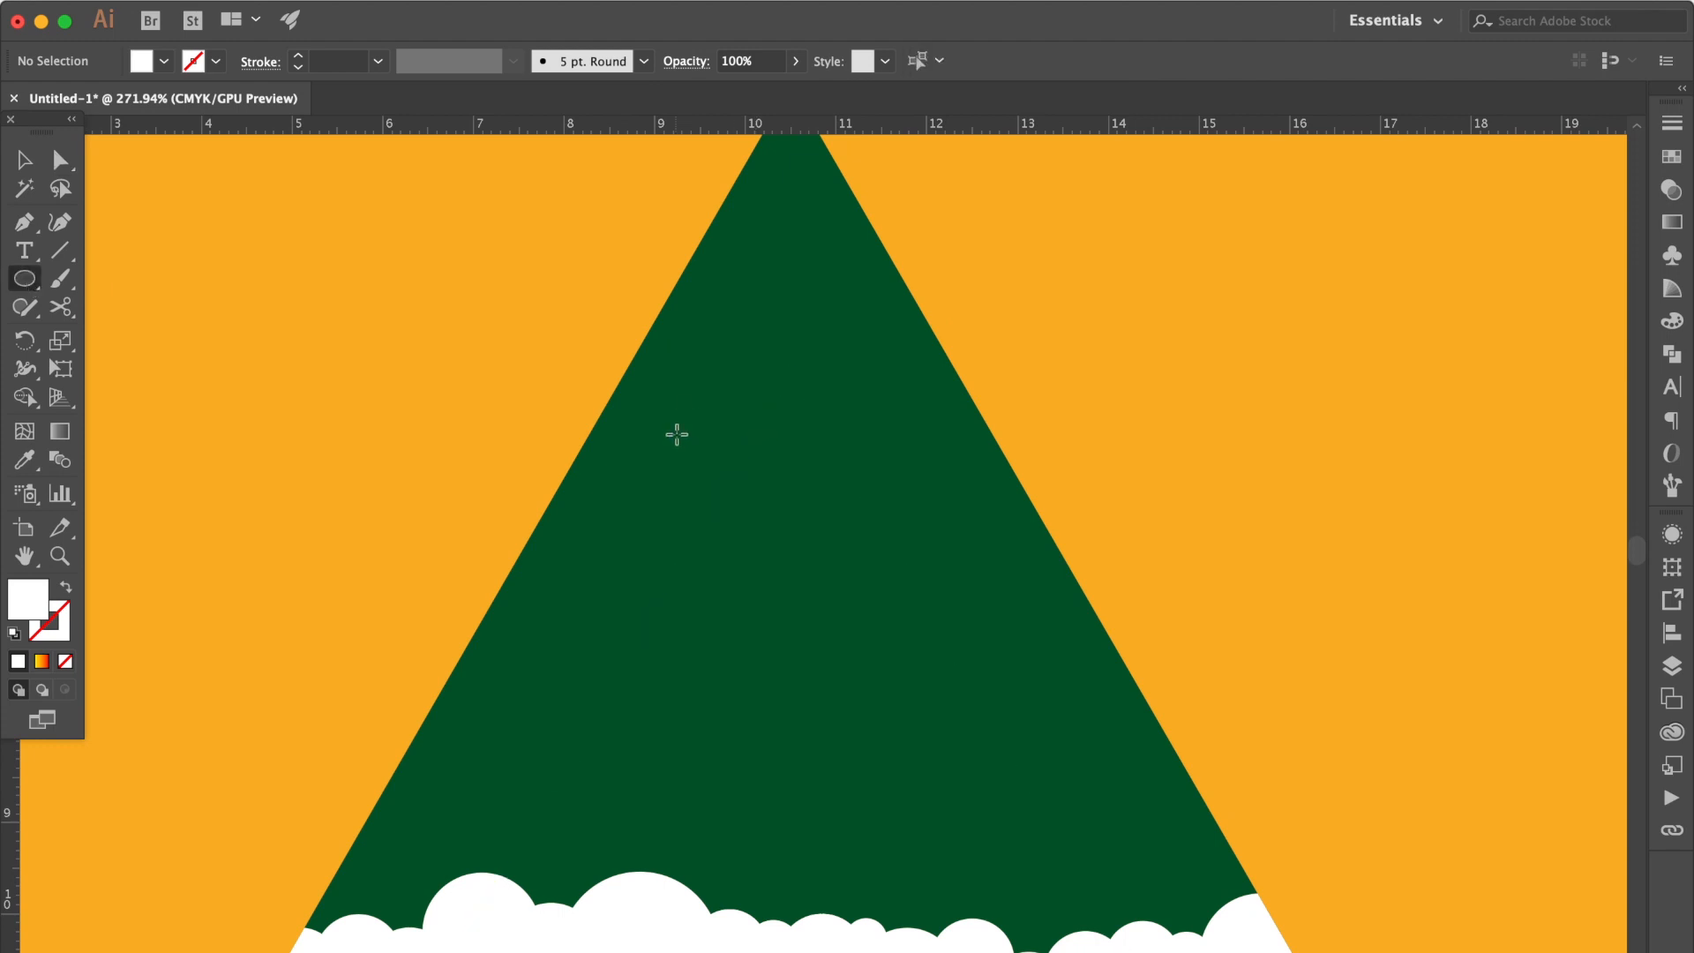
left_click_drag(678, 436, 712, 468)
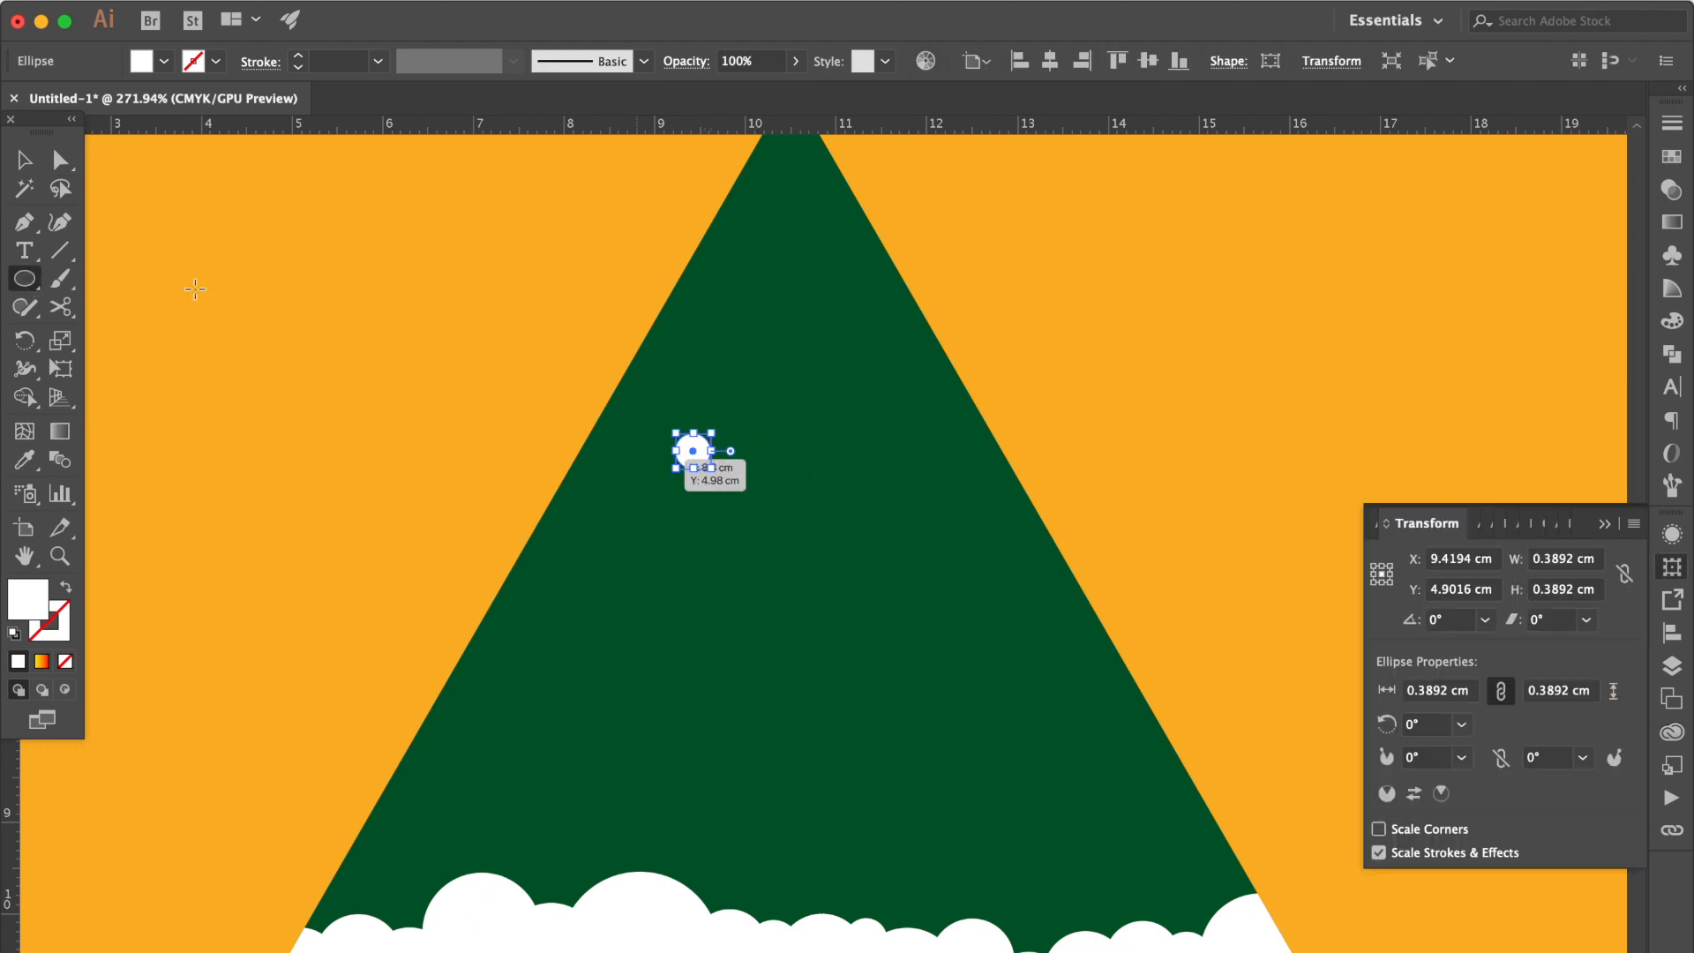
left_click(25, 161)
scroll(857, 469, "up", 3)
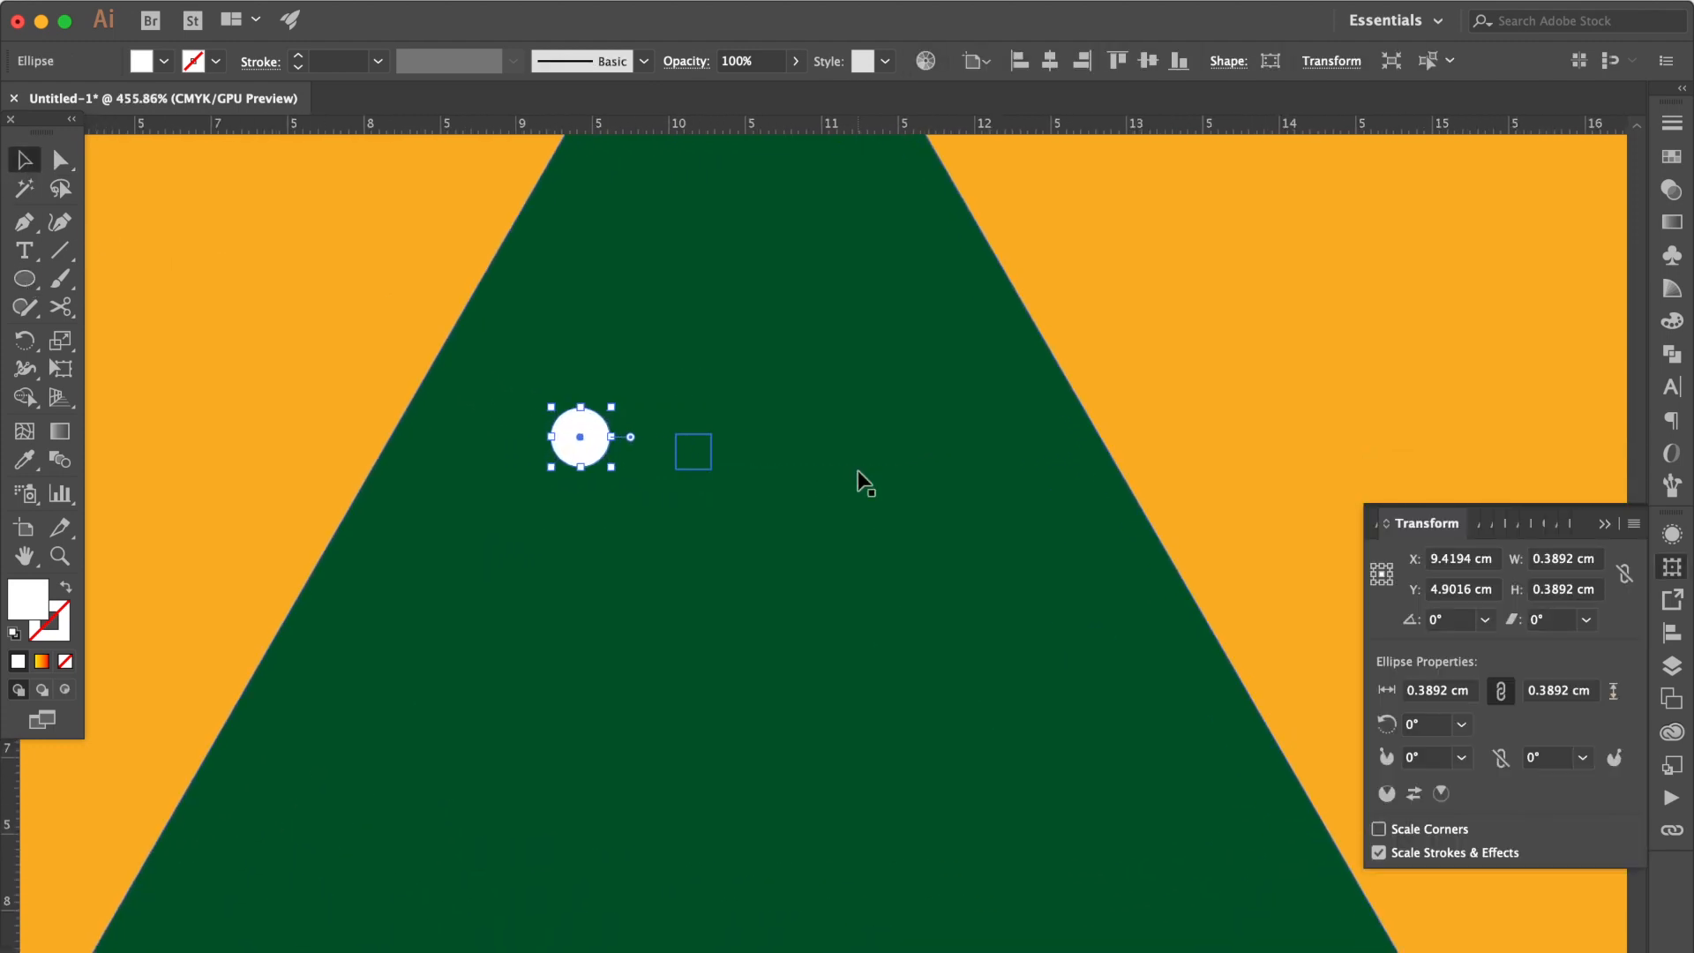
Step: Duplicate the small circle diagonally to its lower right and upper left, nudging the lower copy farther right
left_click_drag(594, 447, 666, 518)
left_click_drag(593, 448, 519, 374)
scroll(530, 375, "up", 3)
left_click_drag(731, 582, 784, 581)
Step: Fill the middle and lower small circles with black
left_click(616, 466, "shift")
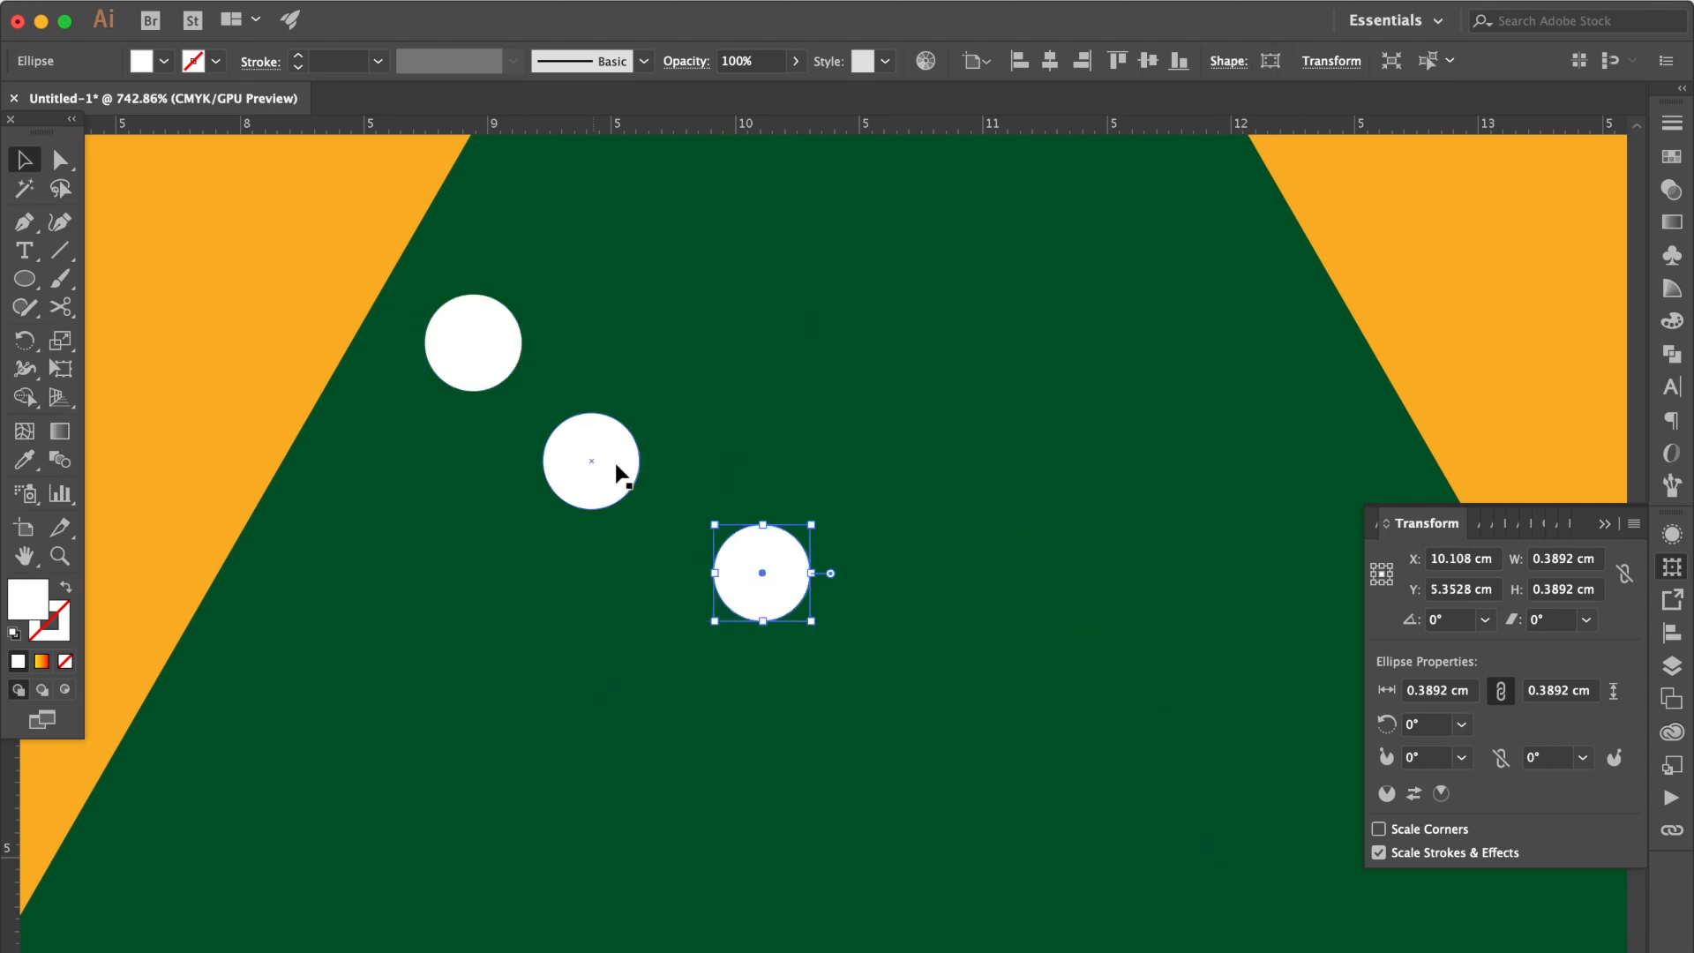
left_click(1672, 156)
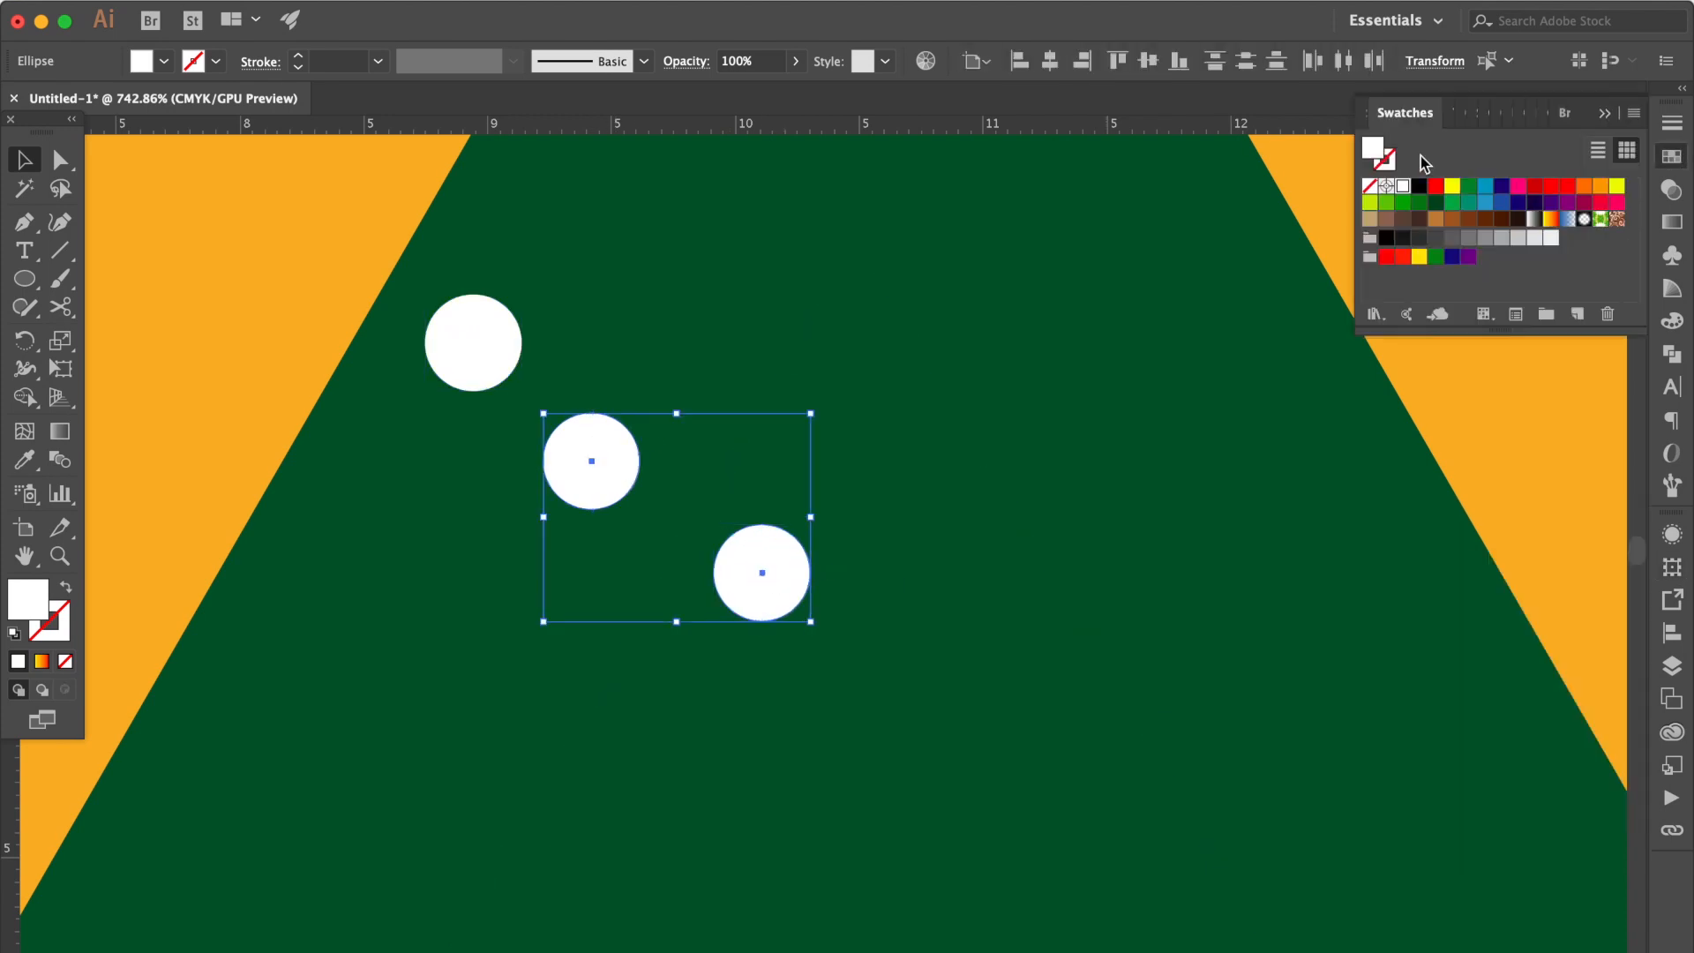
left_click(1416, 190)
left_click(935, 431)
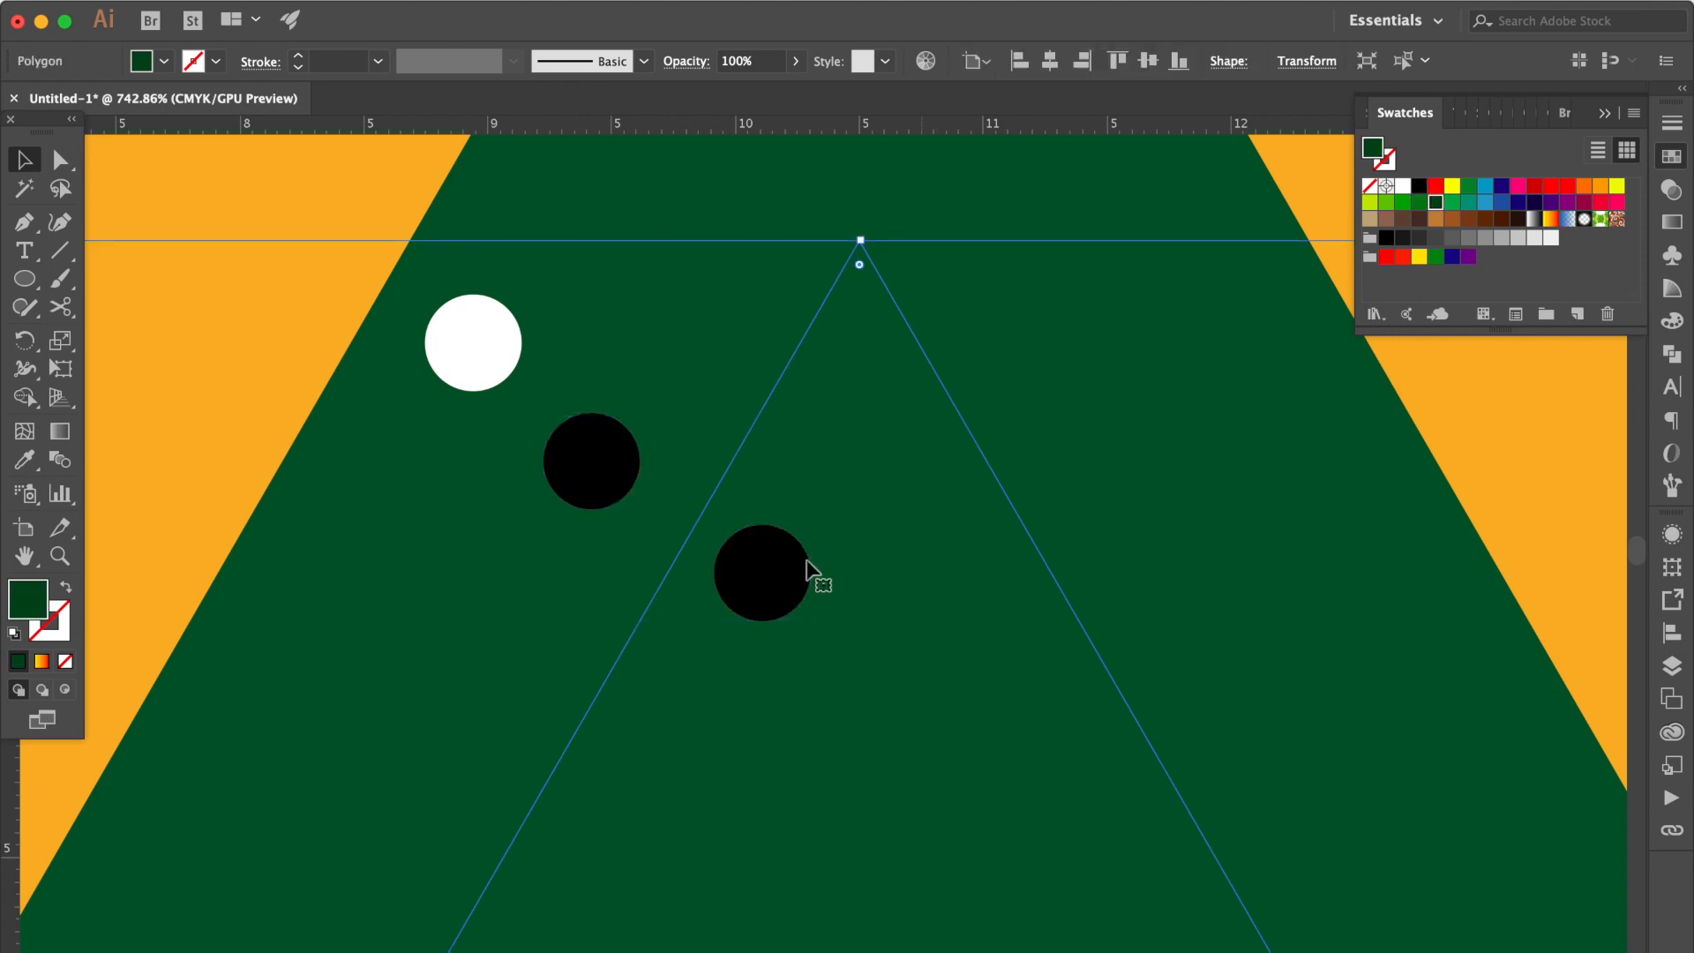
Step: Set the lower black circle's opacity to 0%
left_click(768, 593)
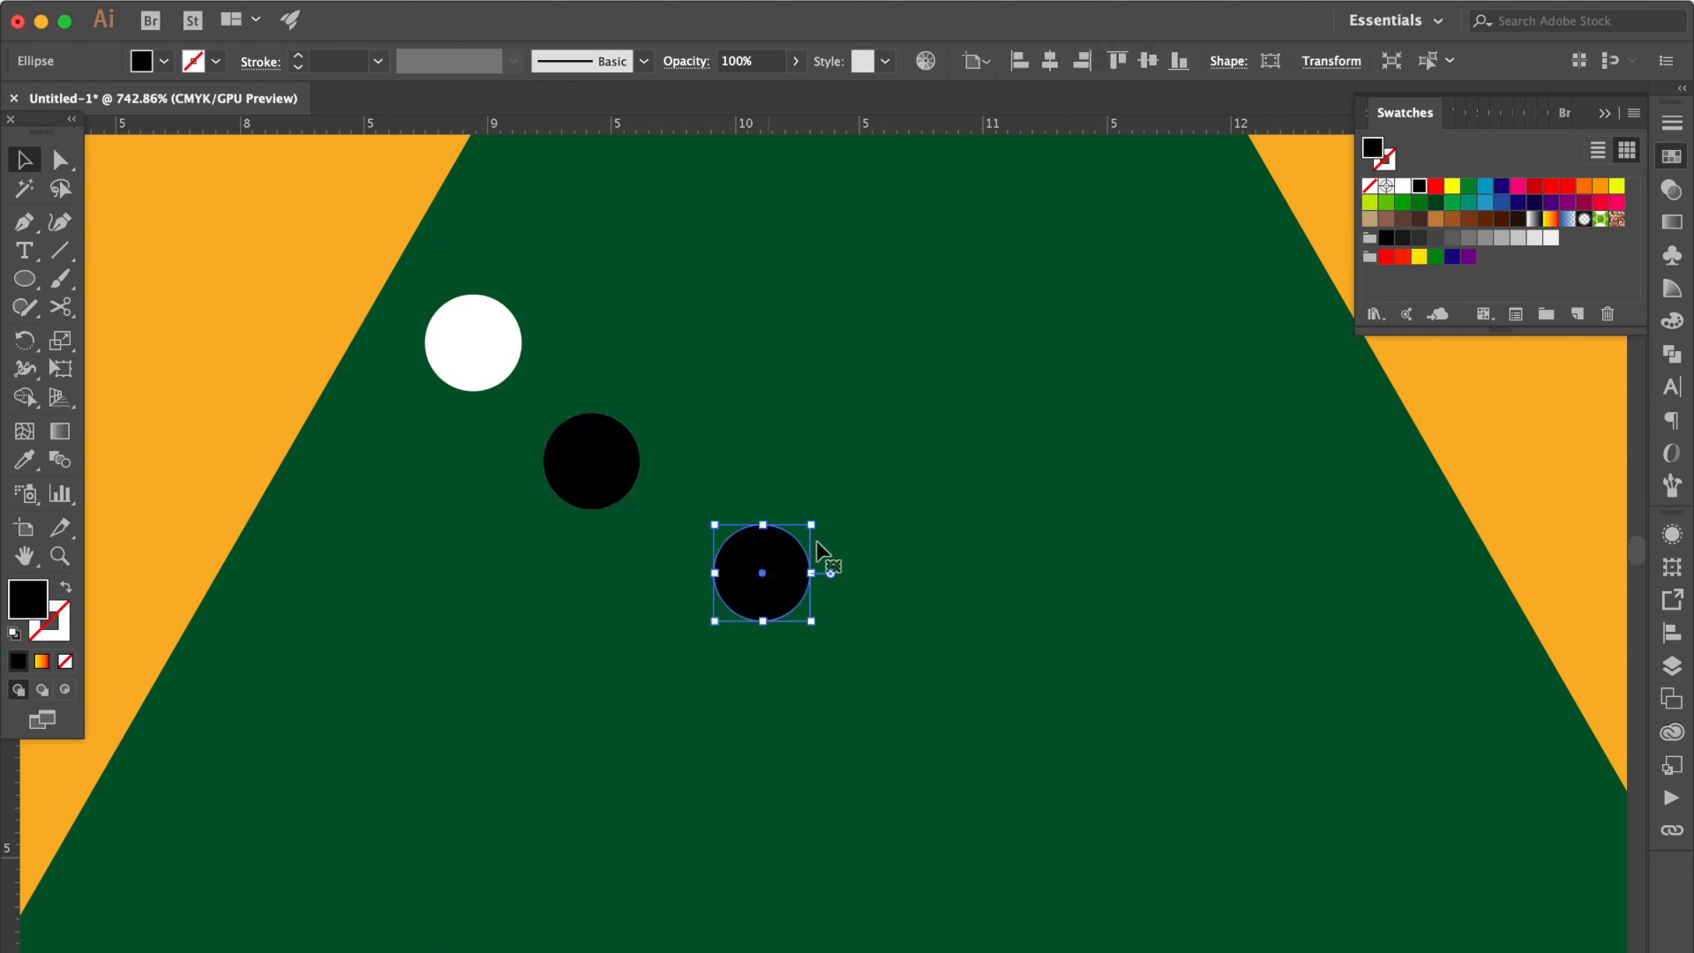
left_click(1672, 189)
left_click(1622, 150)
left_click_drag(1619, 176, 1511, 189)
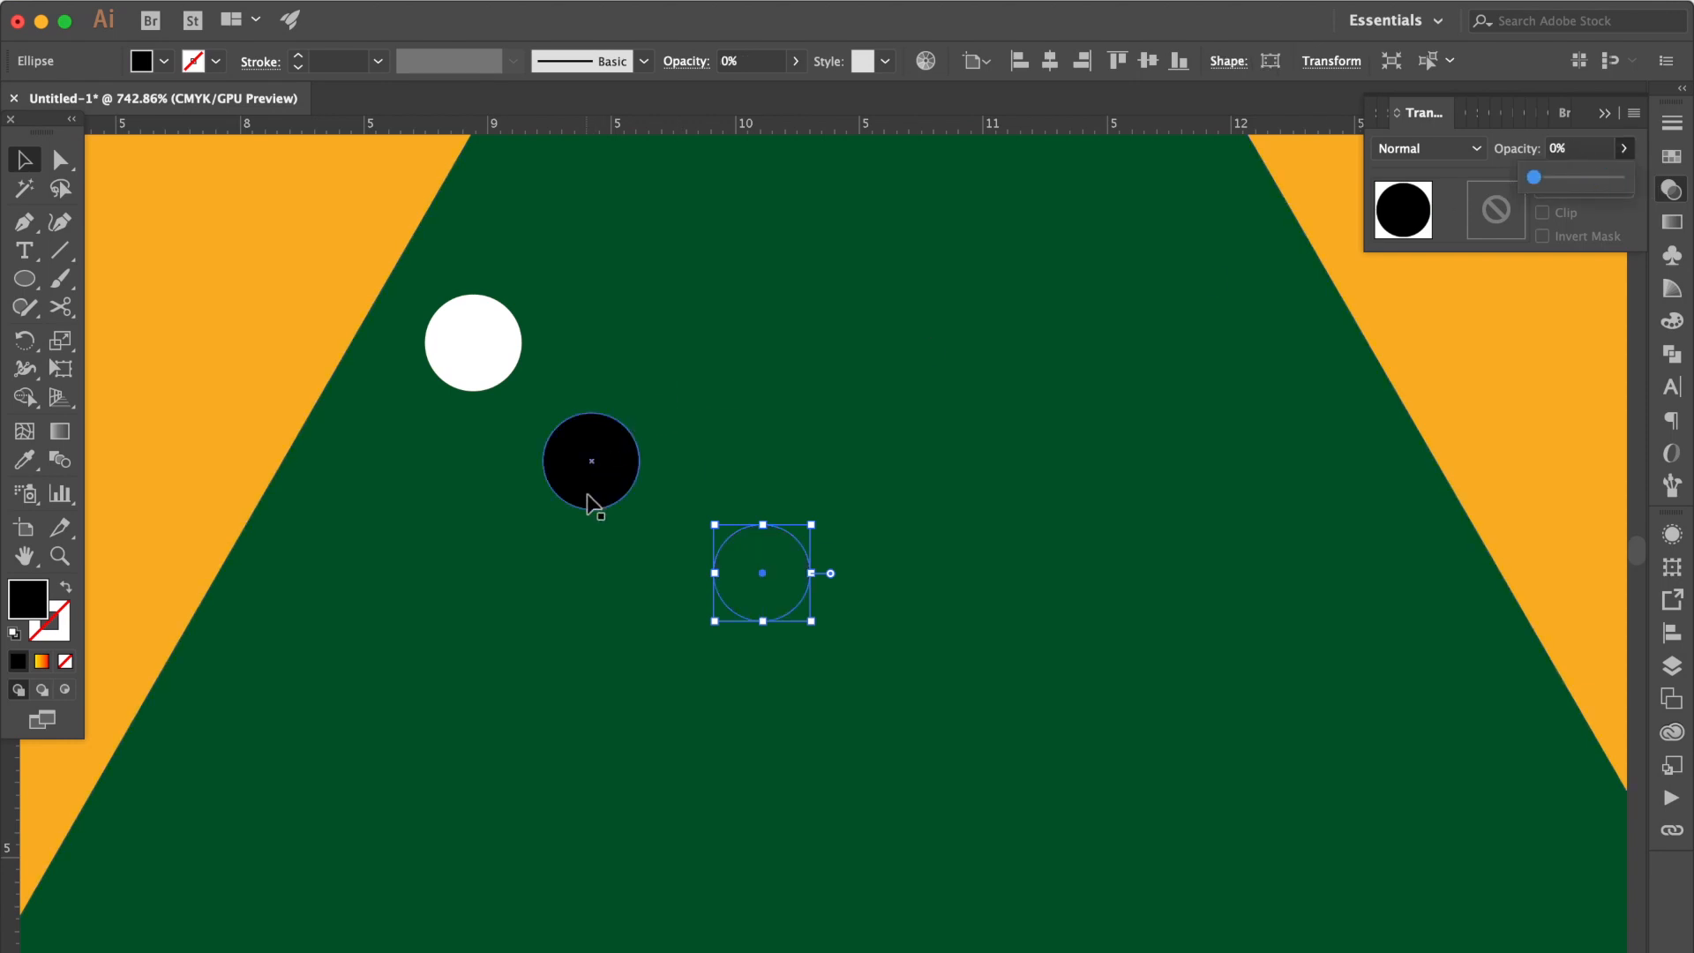
Step: Blend the visible black circle with the transparent one, using Specified Steps spacing with 10000 steps
left_click(616, 448, "shift")
left_click(55, 461)
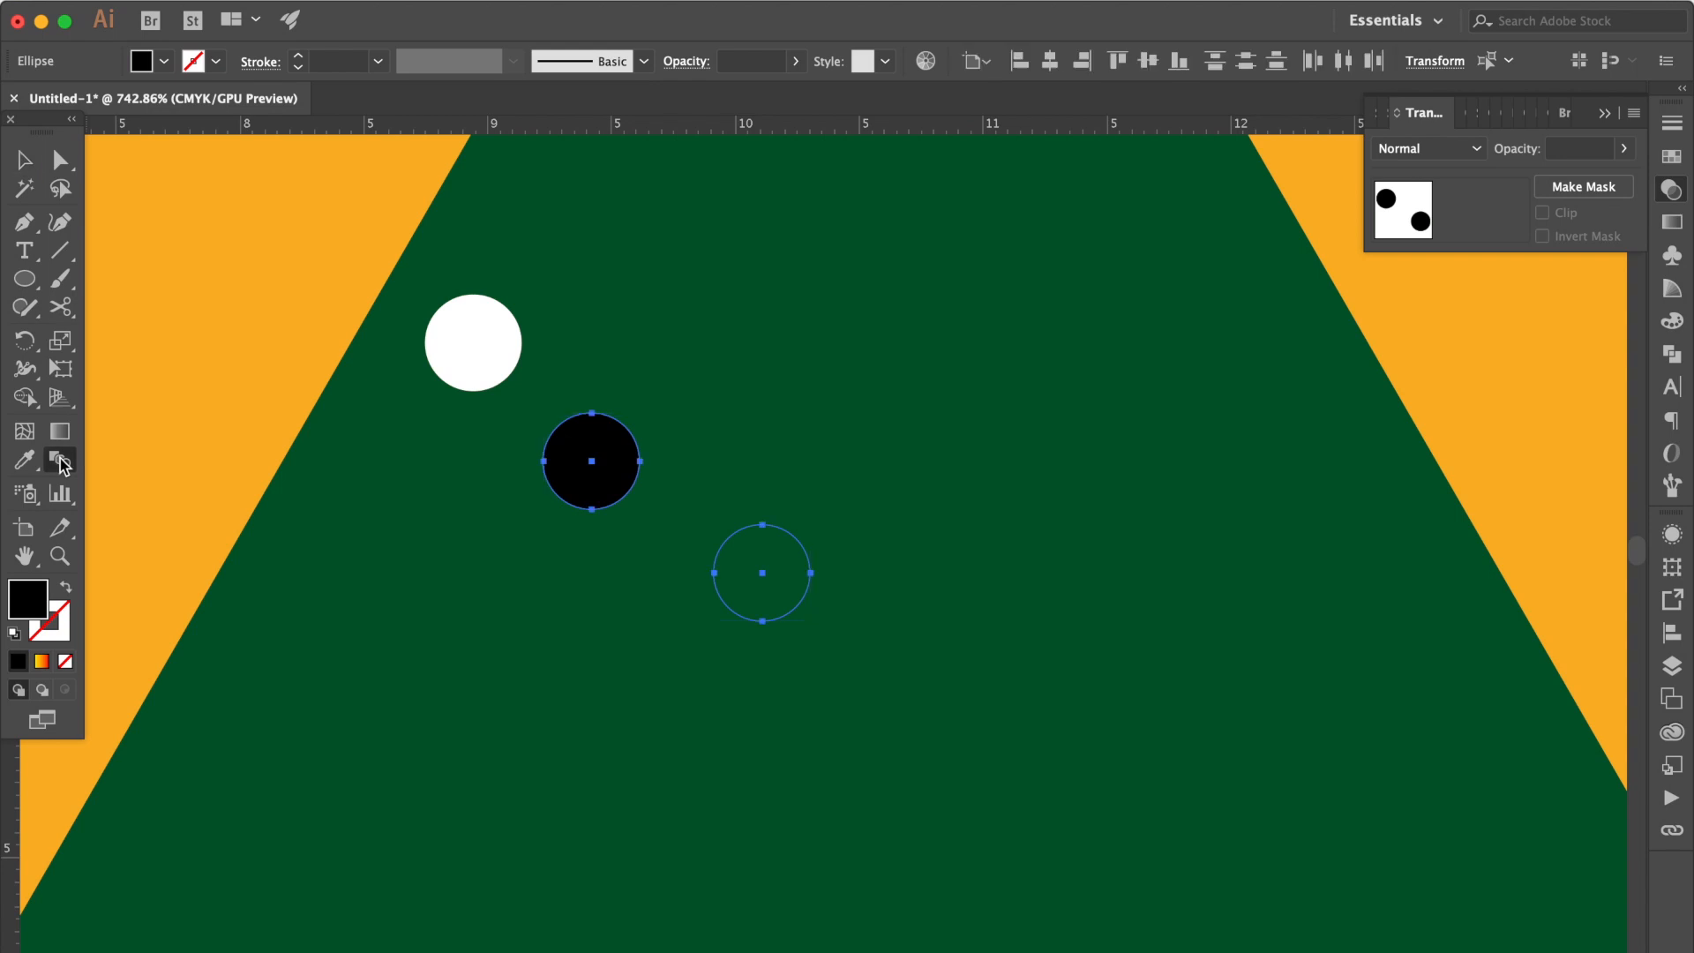
left_click(772, 584)
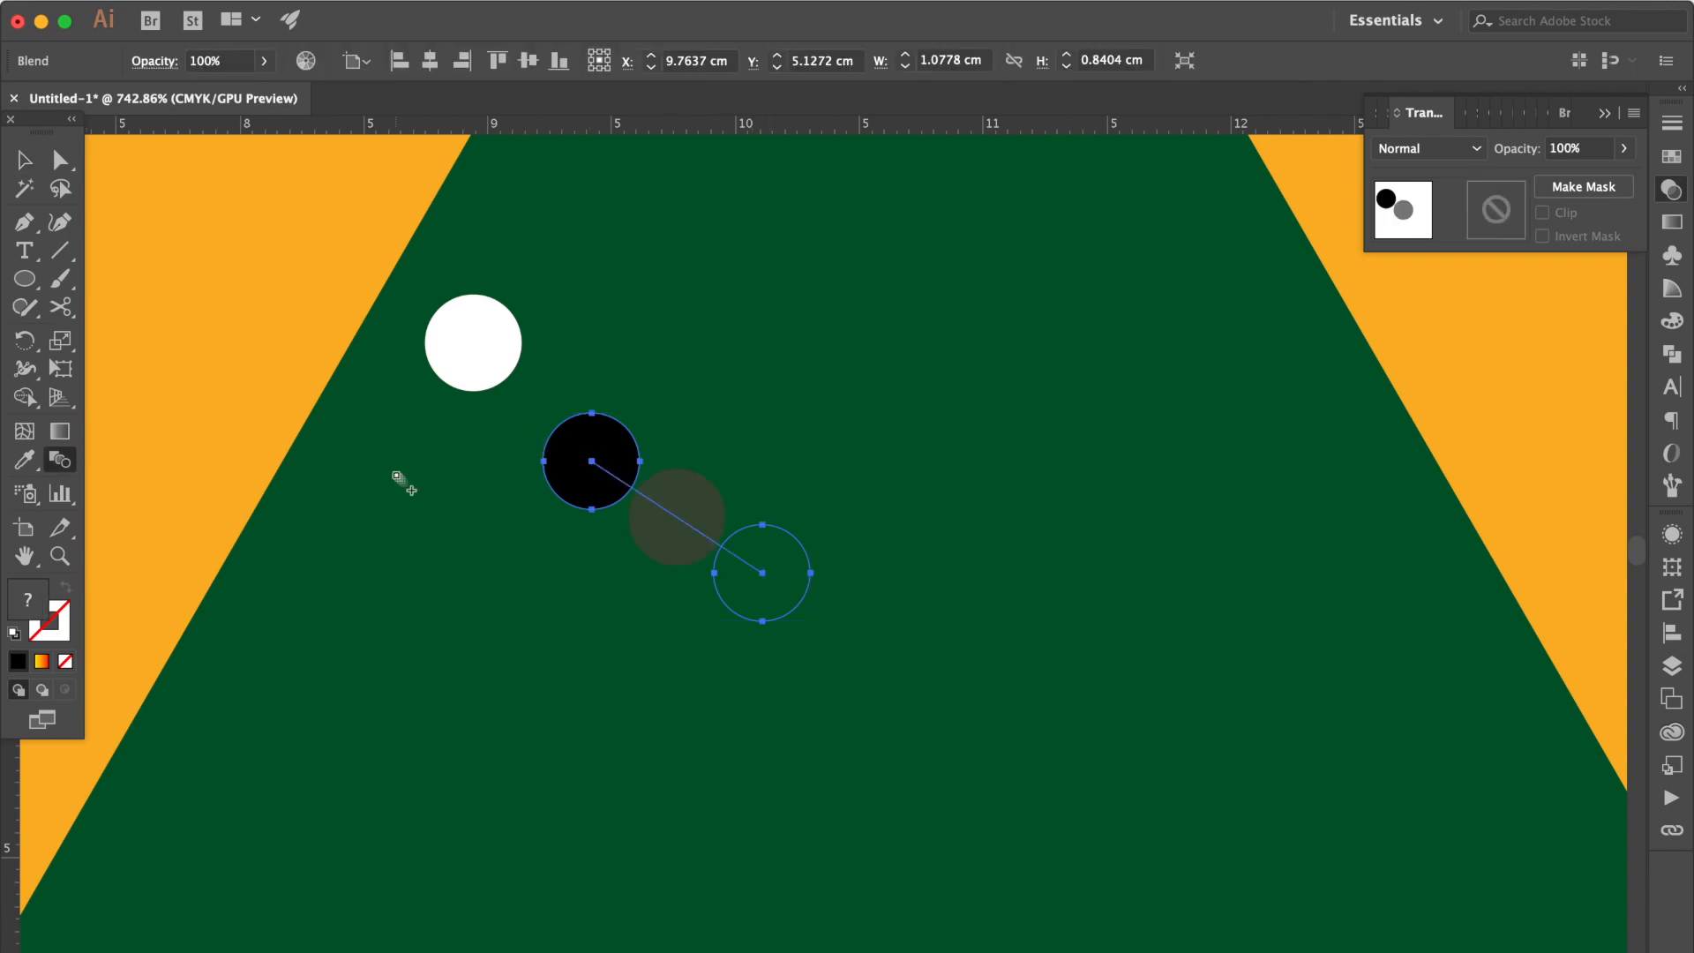
double_click(62, 465)
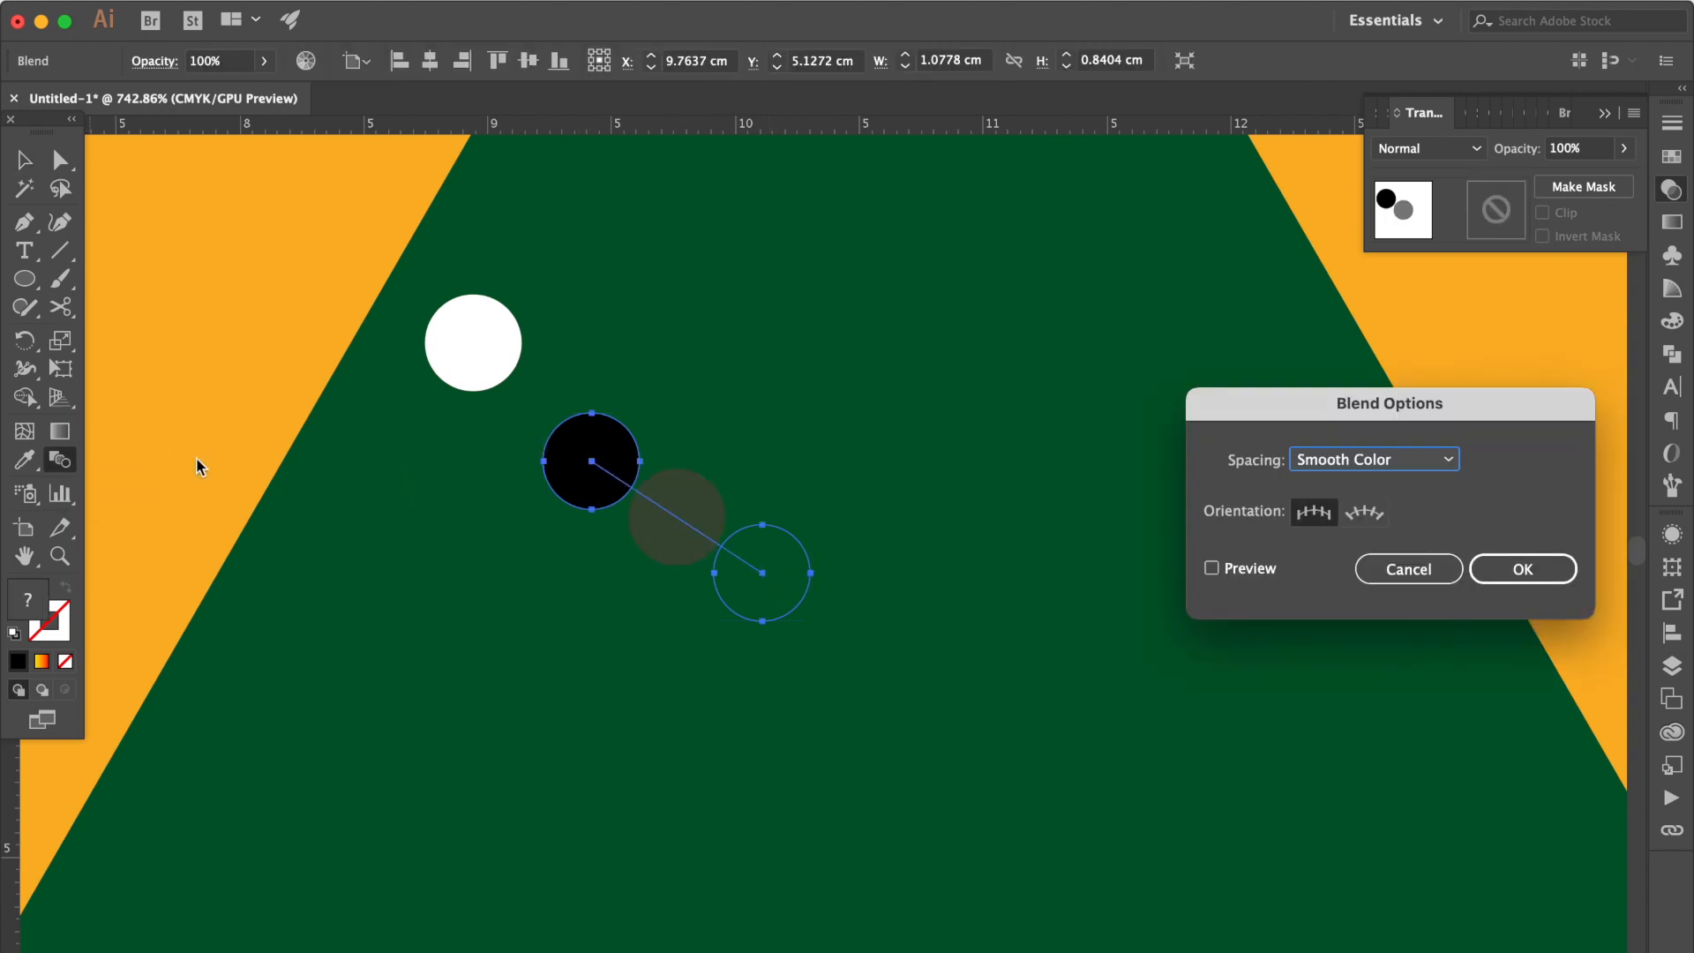
left_click(1433, 460)
left_click(1401, 519)
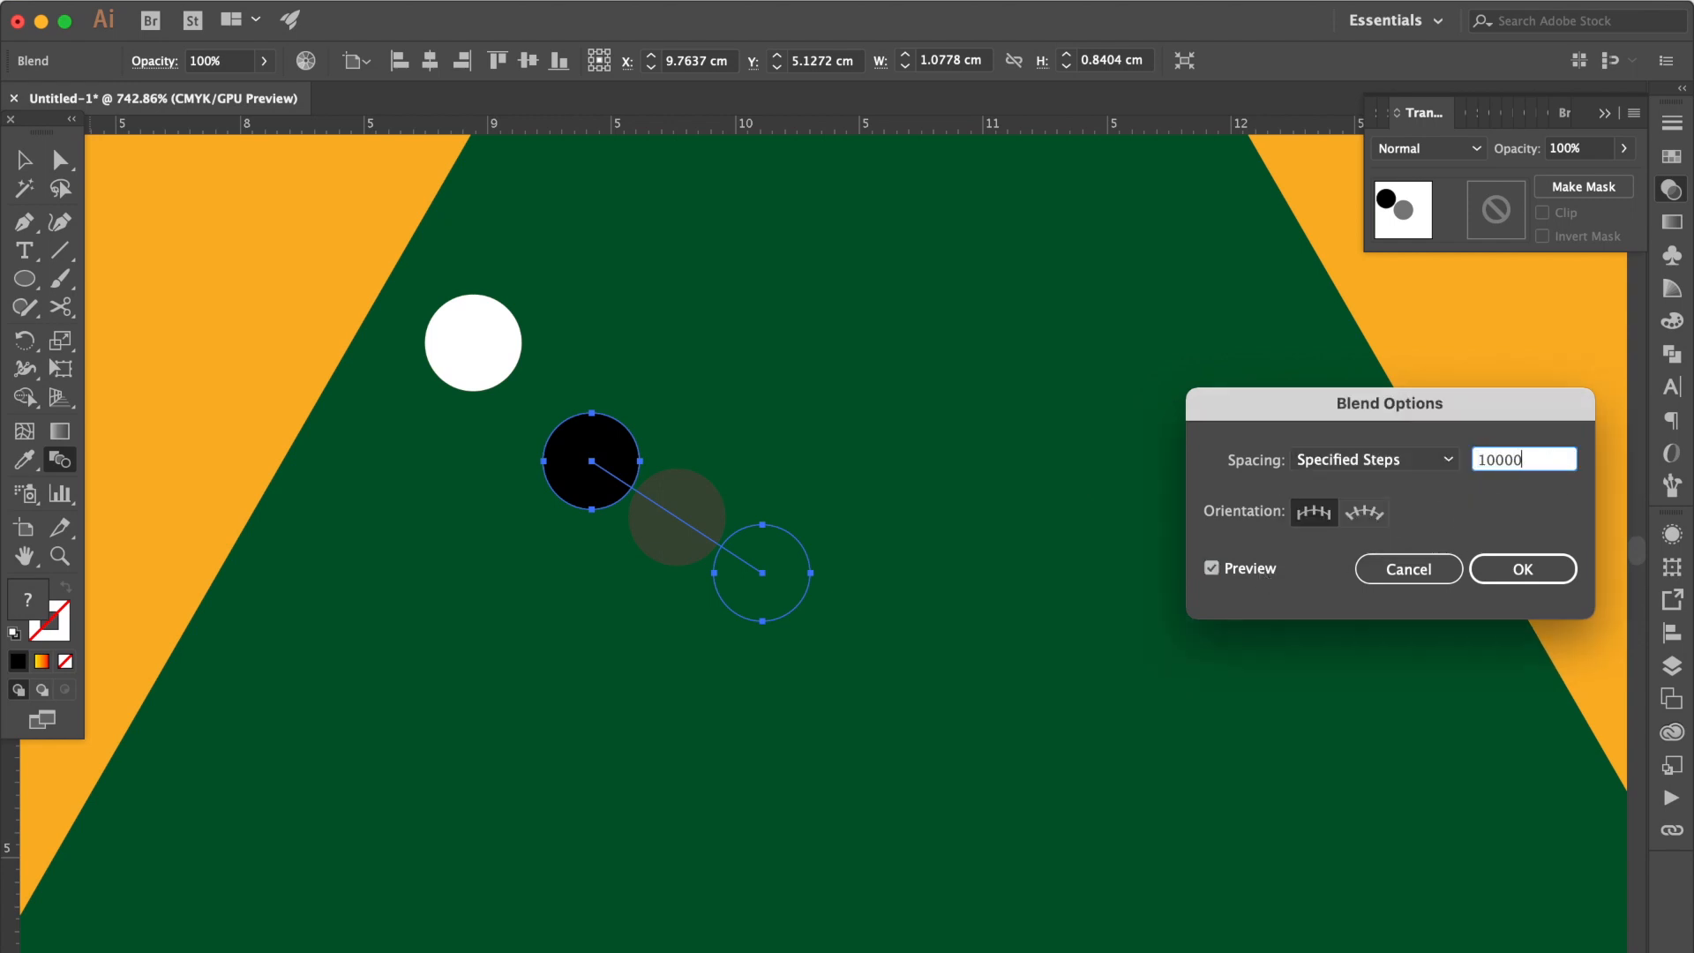
key("Return")
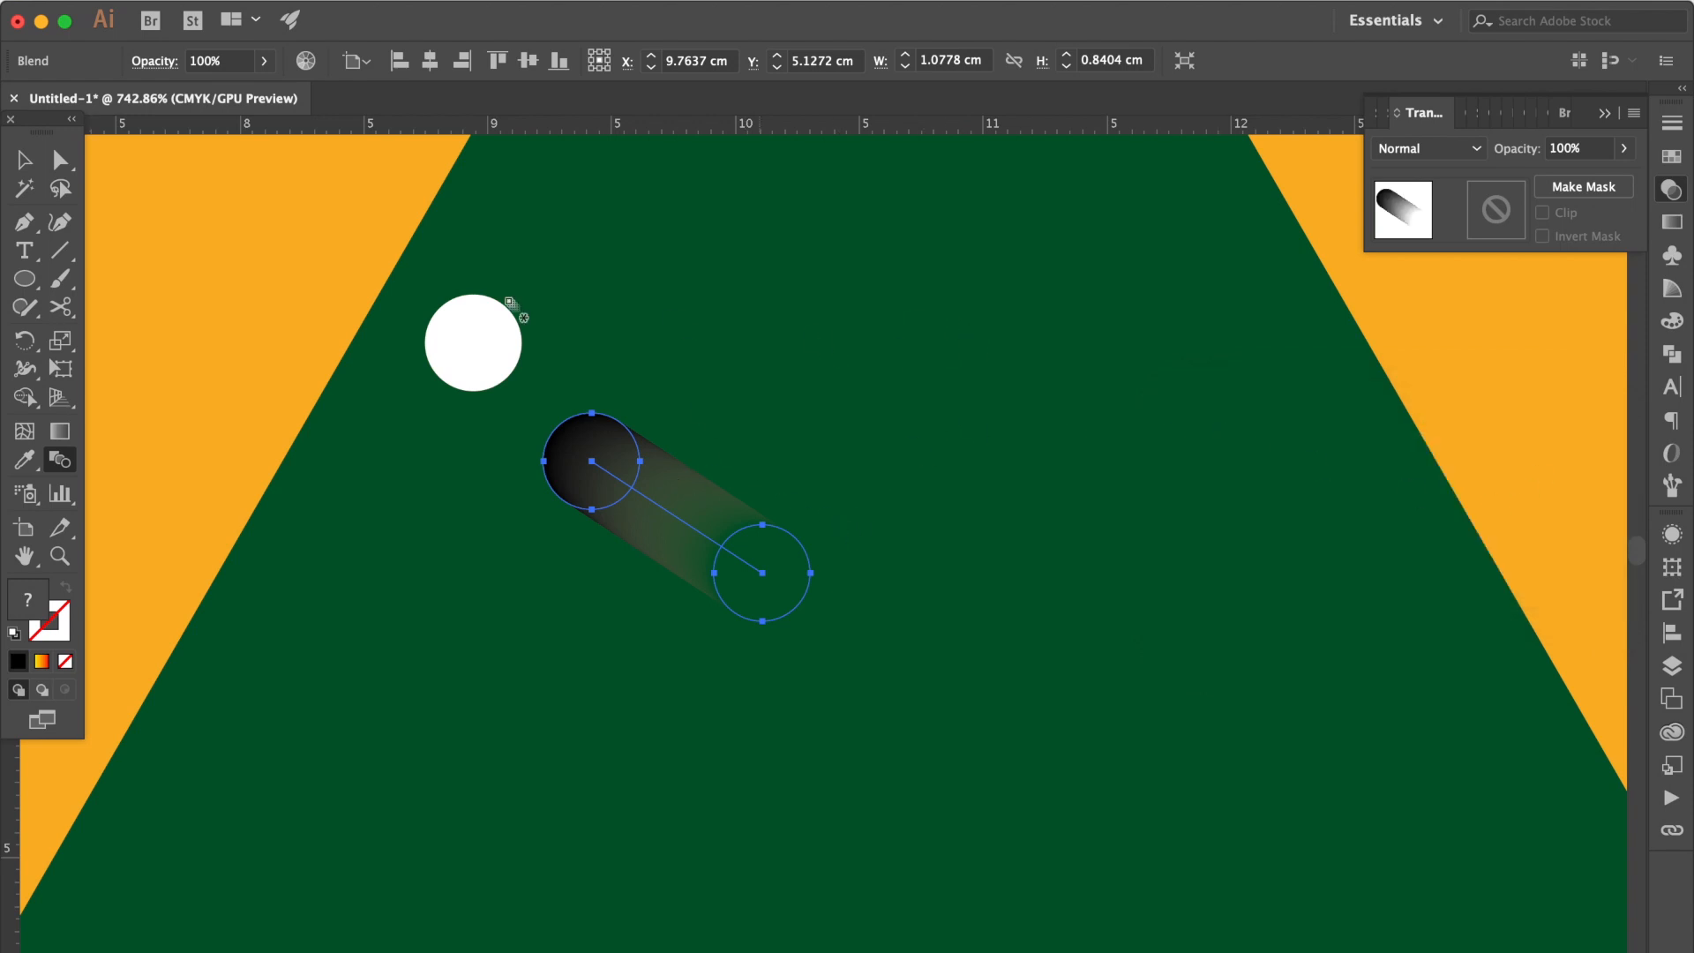
Step: Set the blend's blending mode to Multiply and apply a Gaussian Blur with a 4.9-pixel radius
left_click(1437, 150)
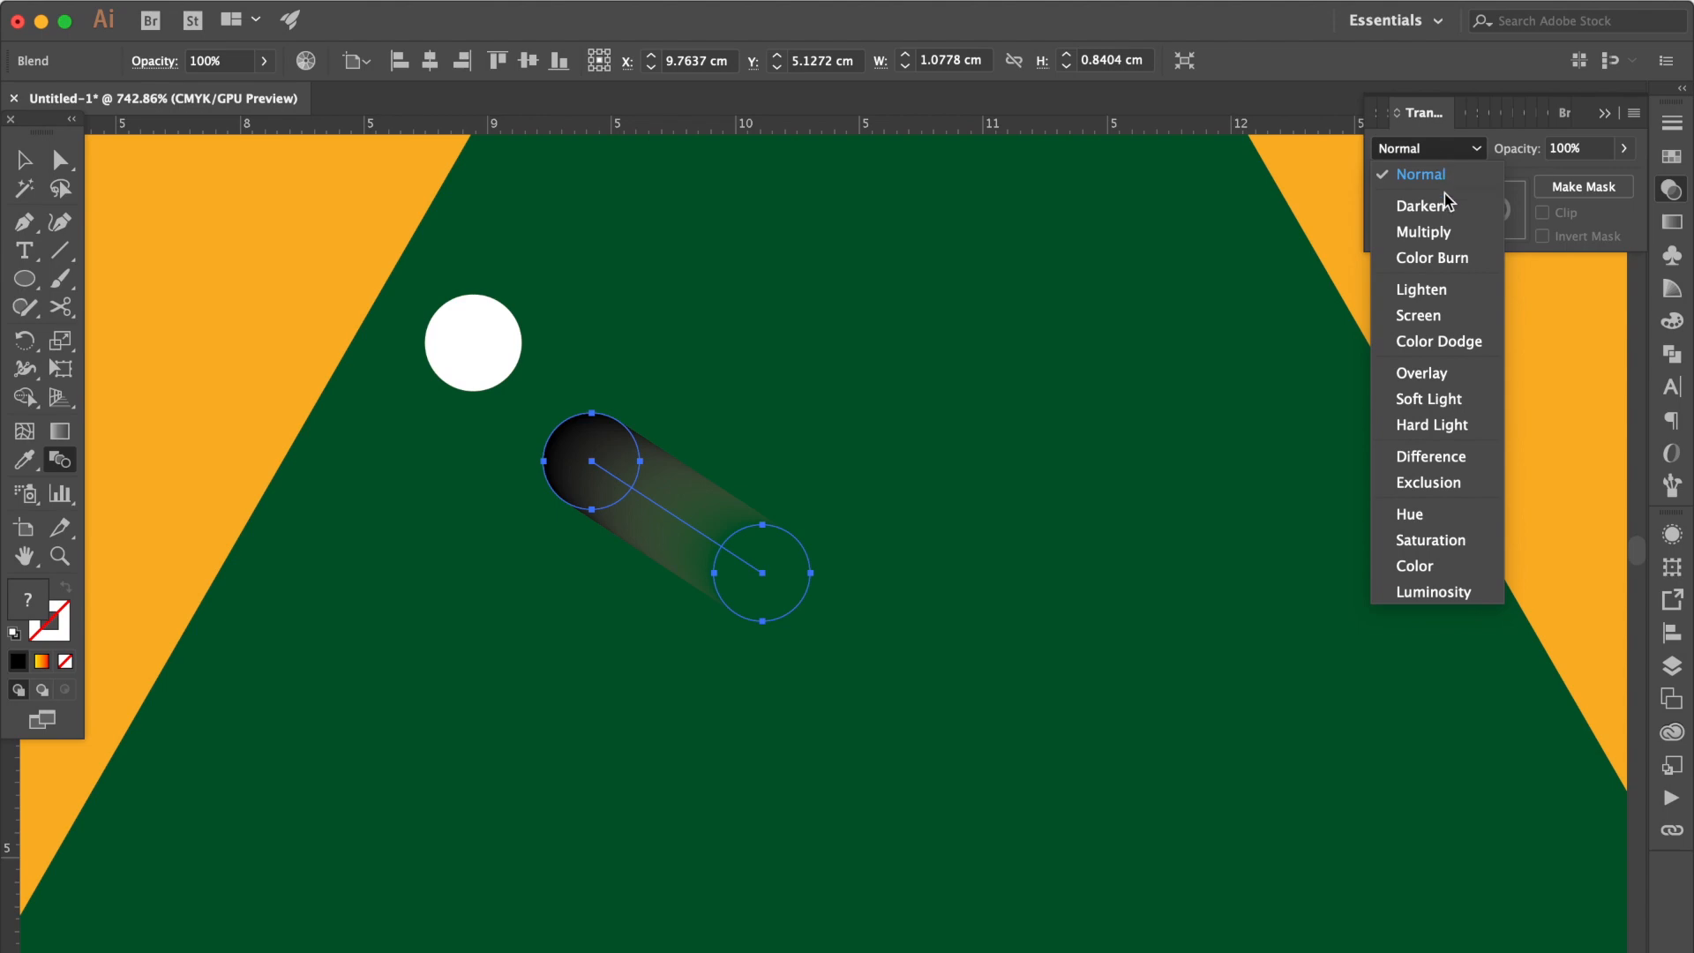
left_click(1422, 232)
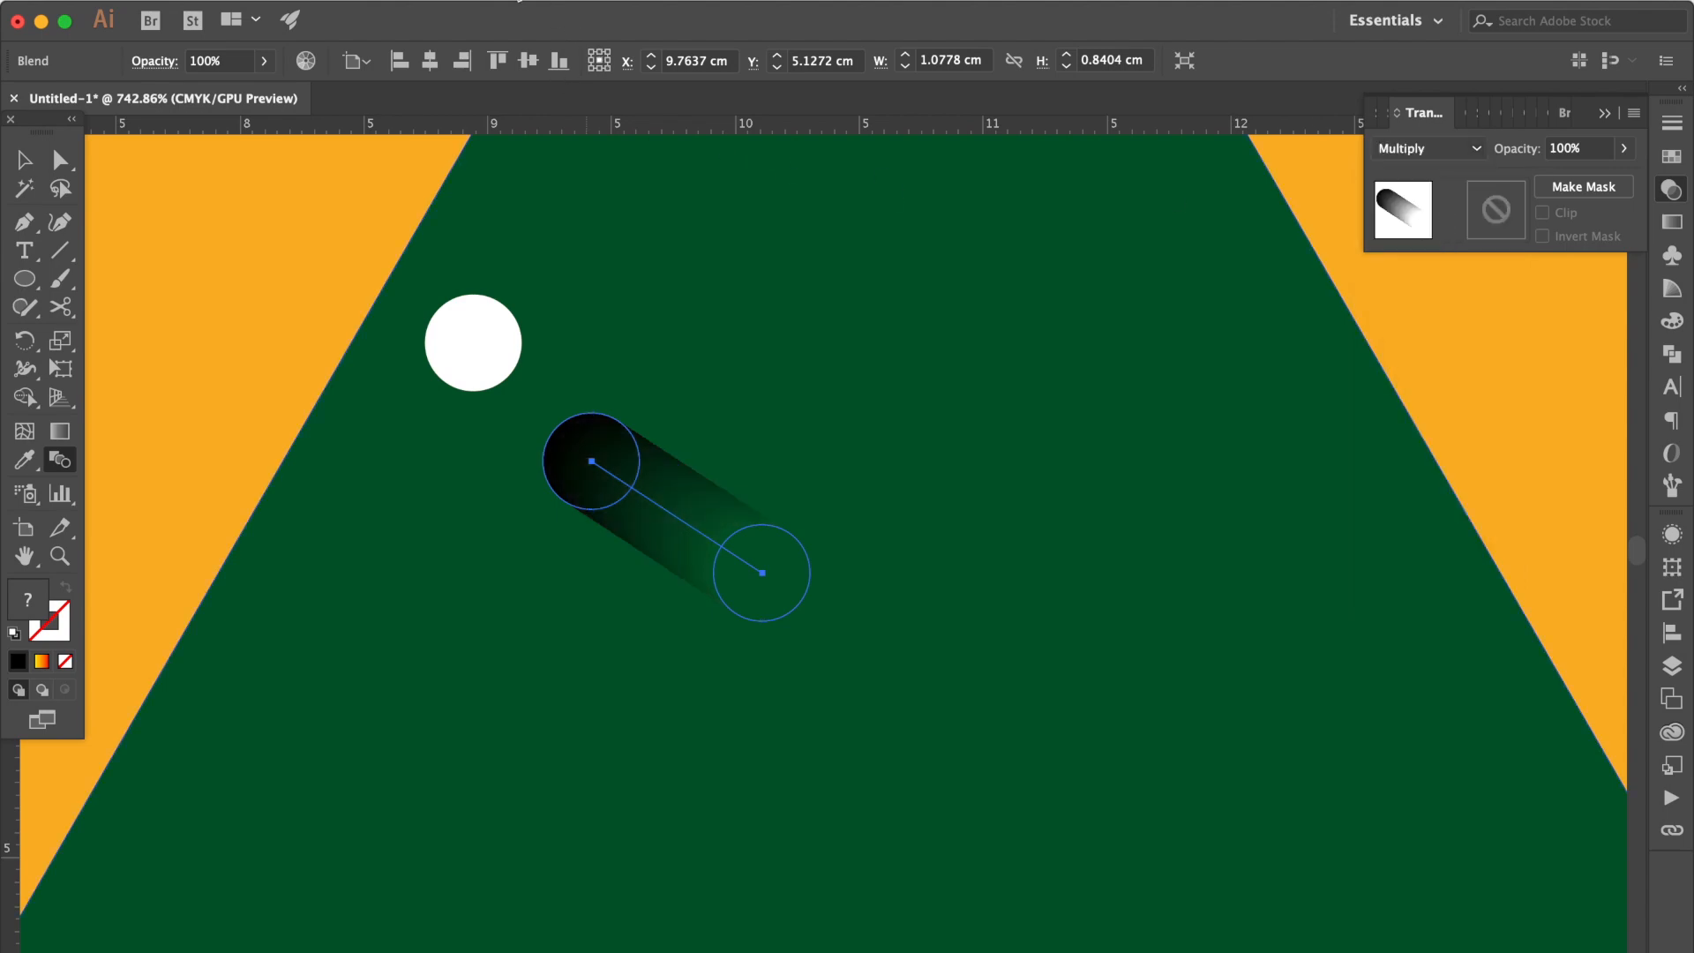
left_click(797, 21)
mouse_move(920, 816)
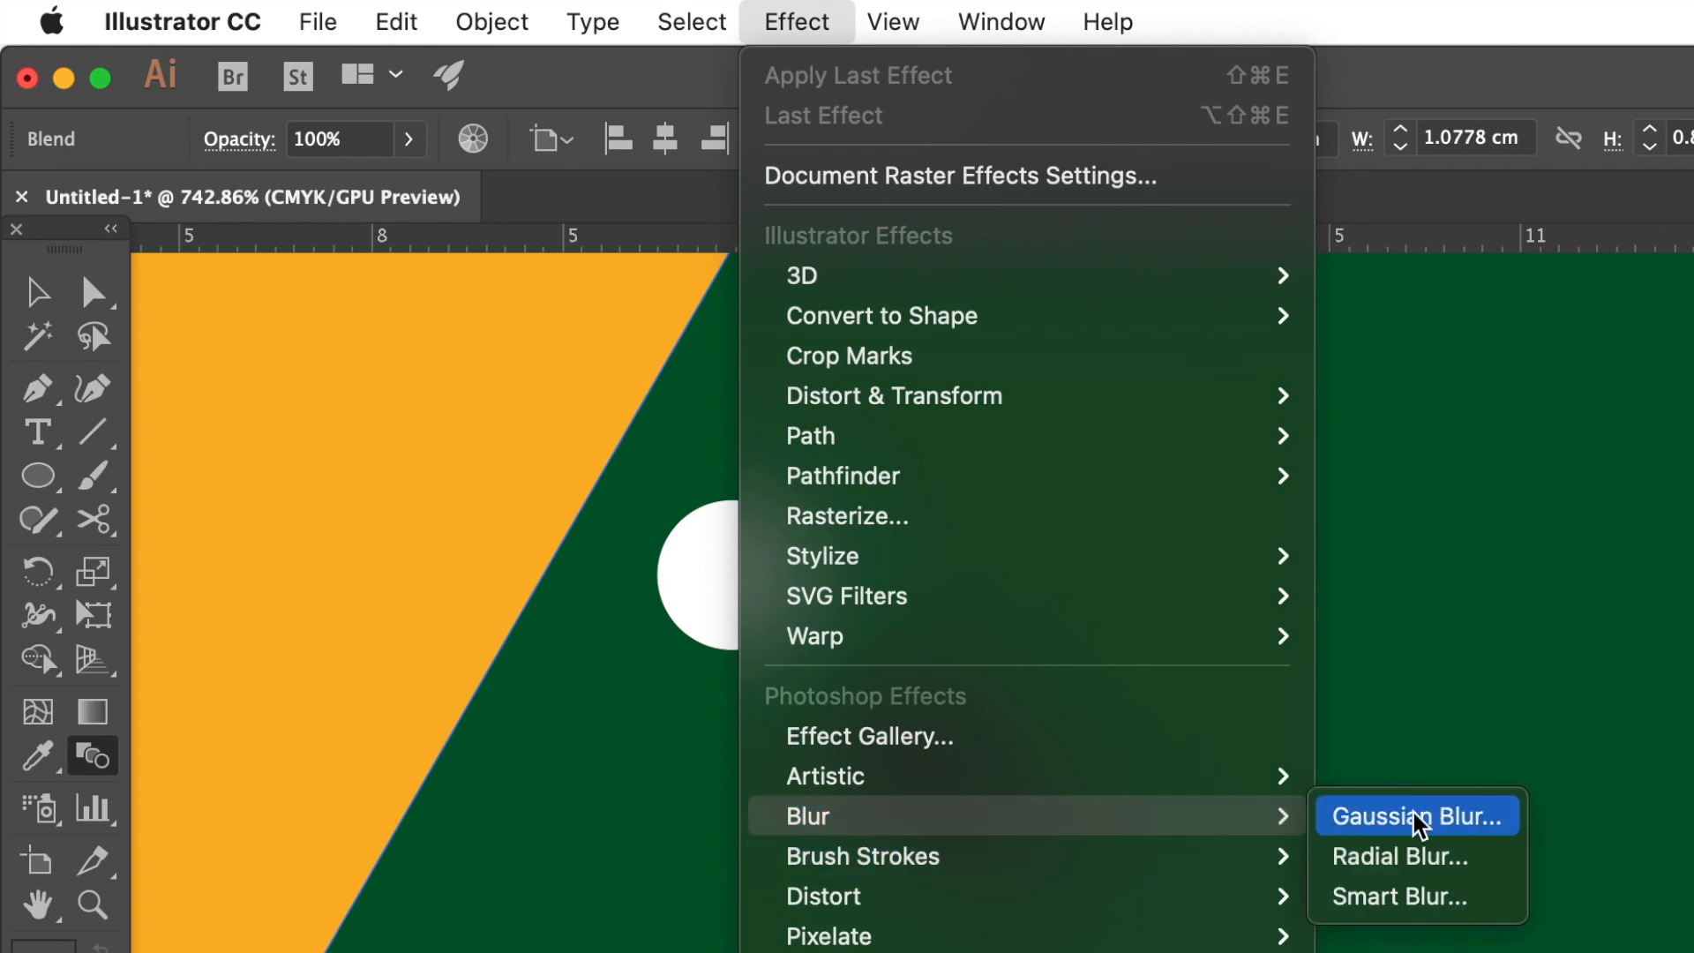
left_click(1417, 819)
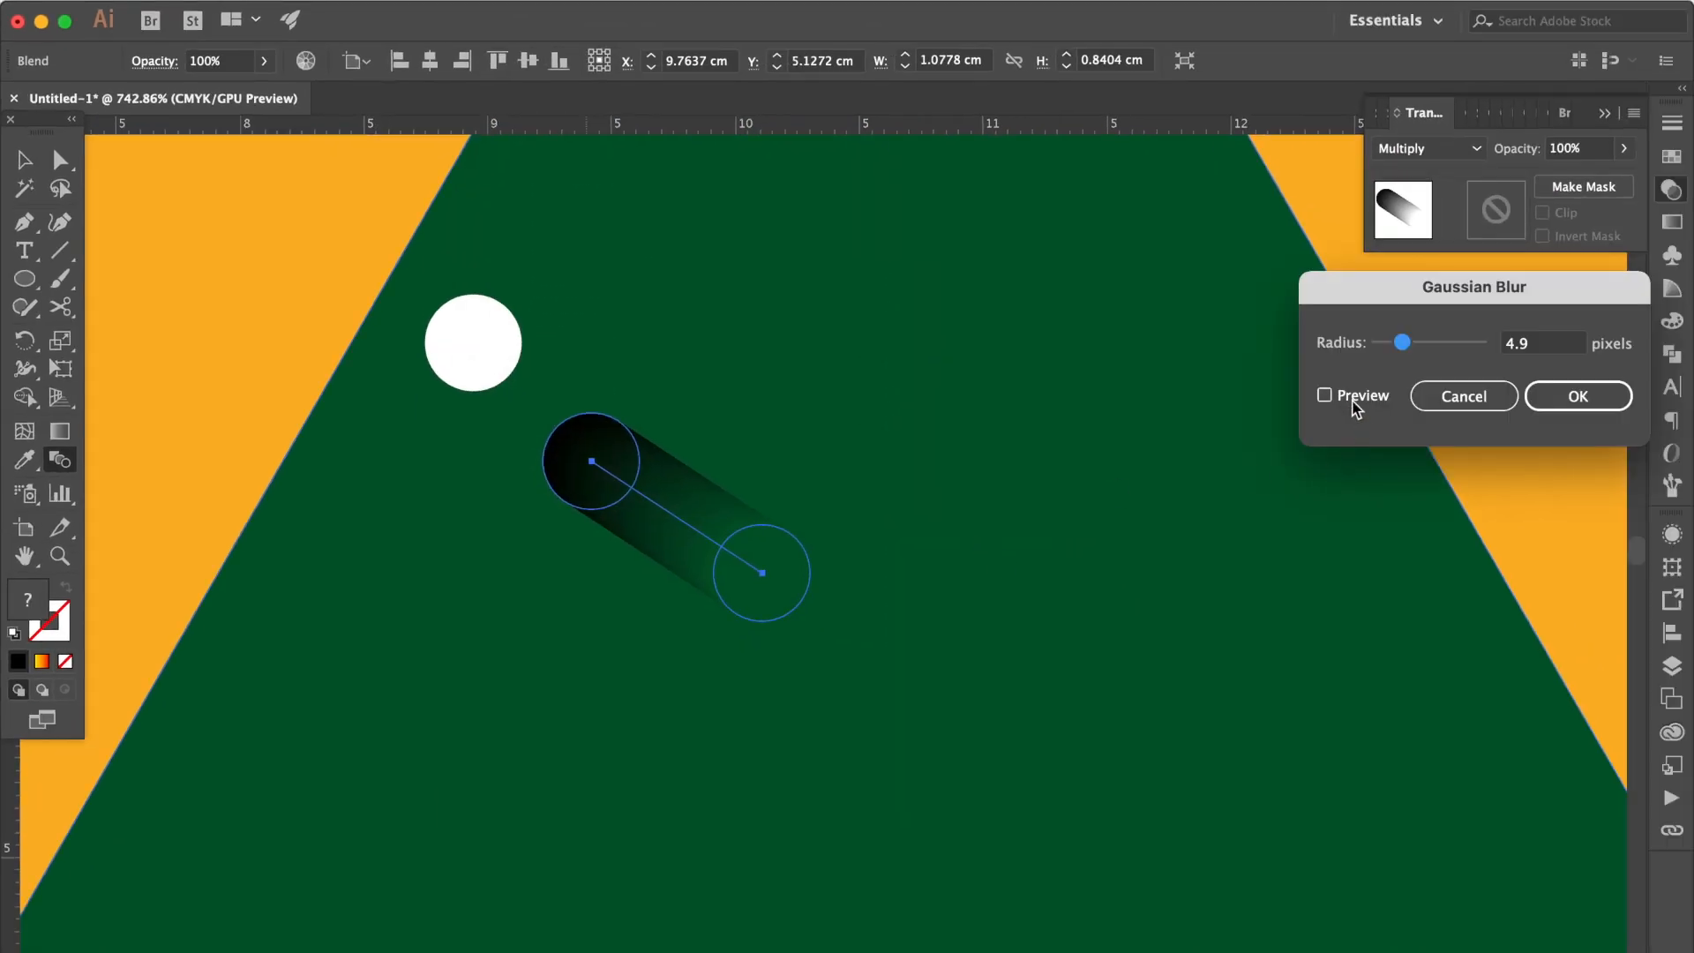
left_click(1357, 407)
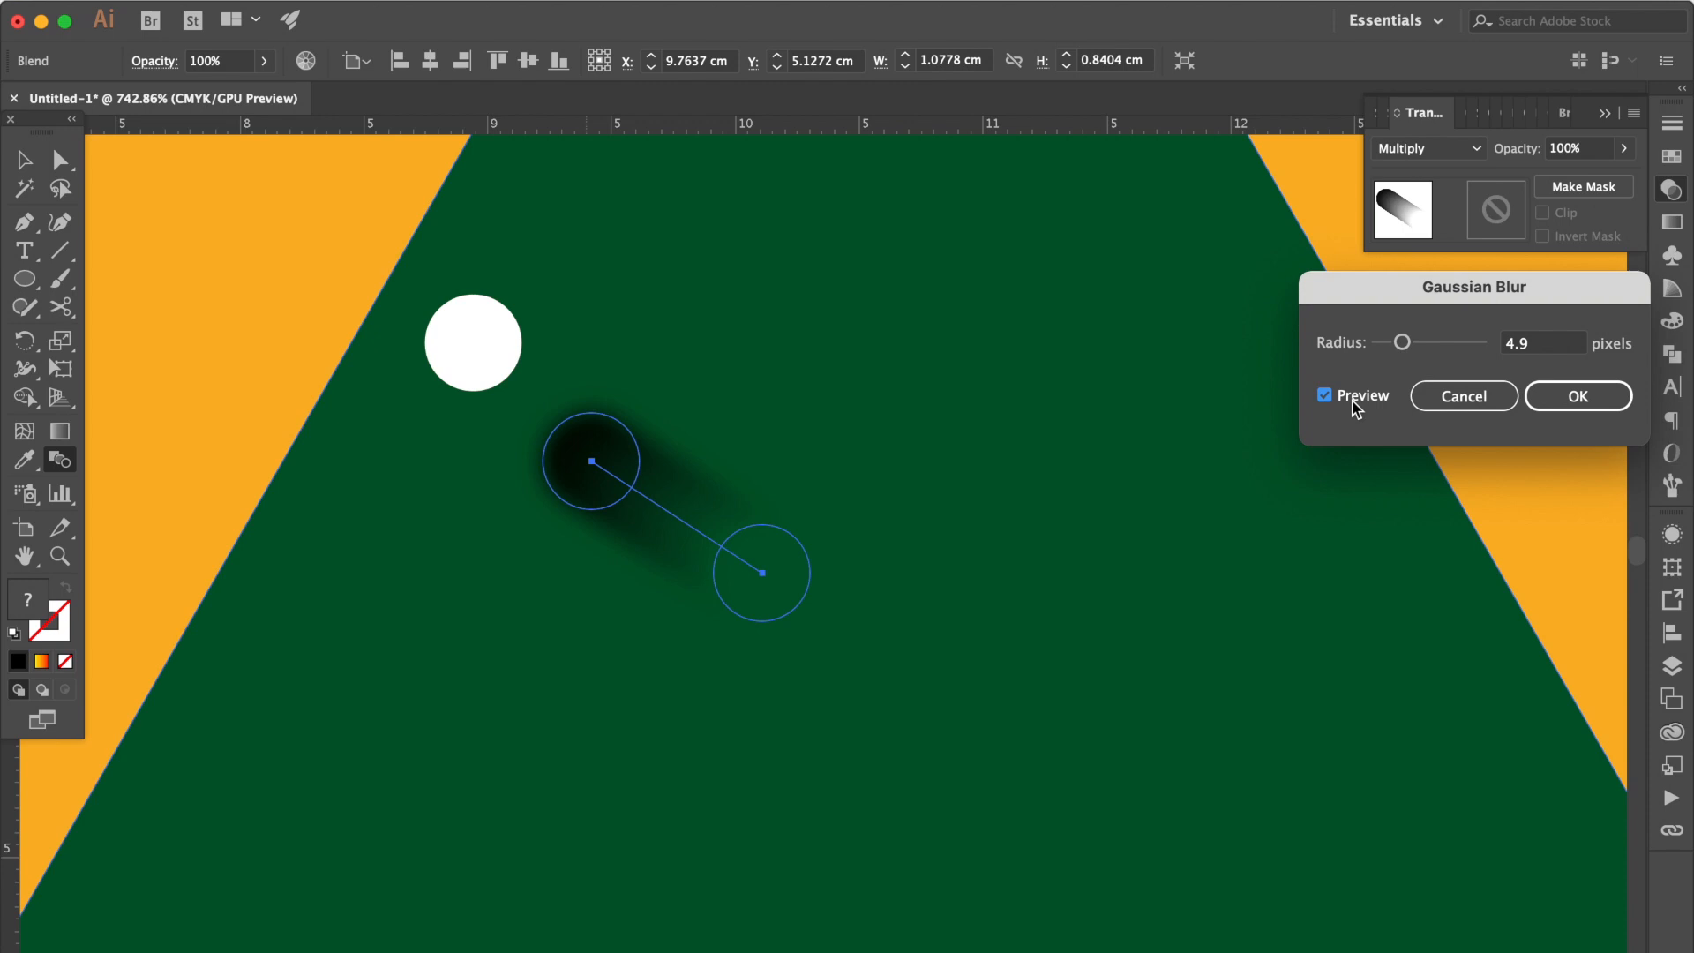
left_click(1579, 397)
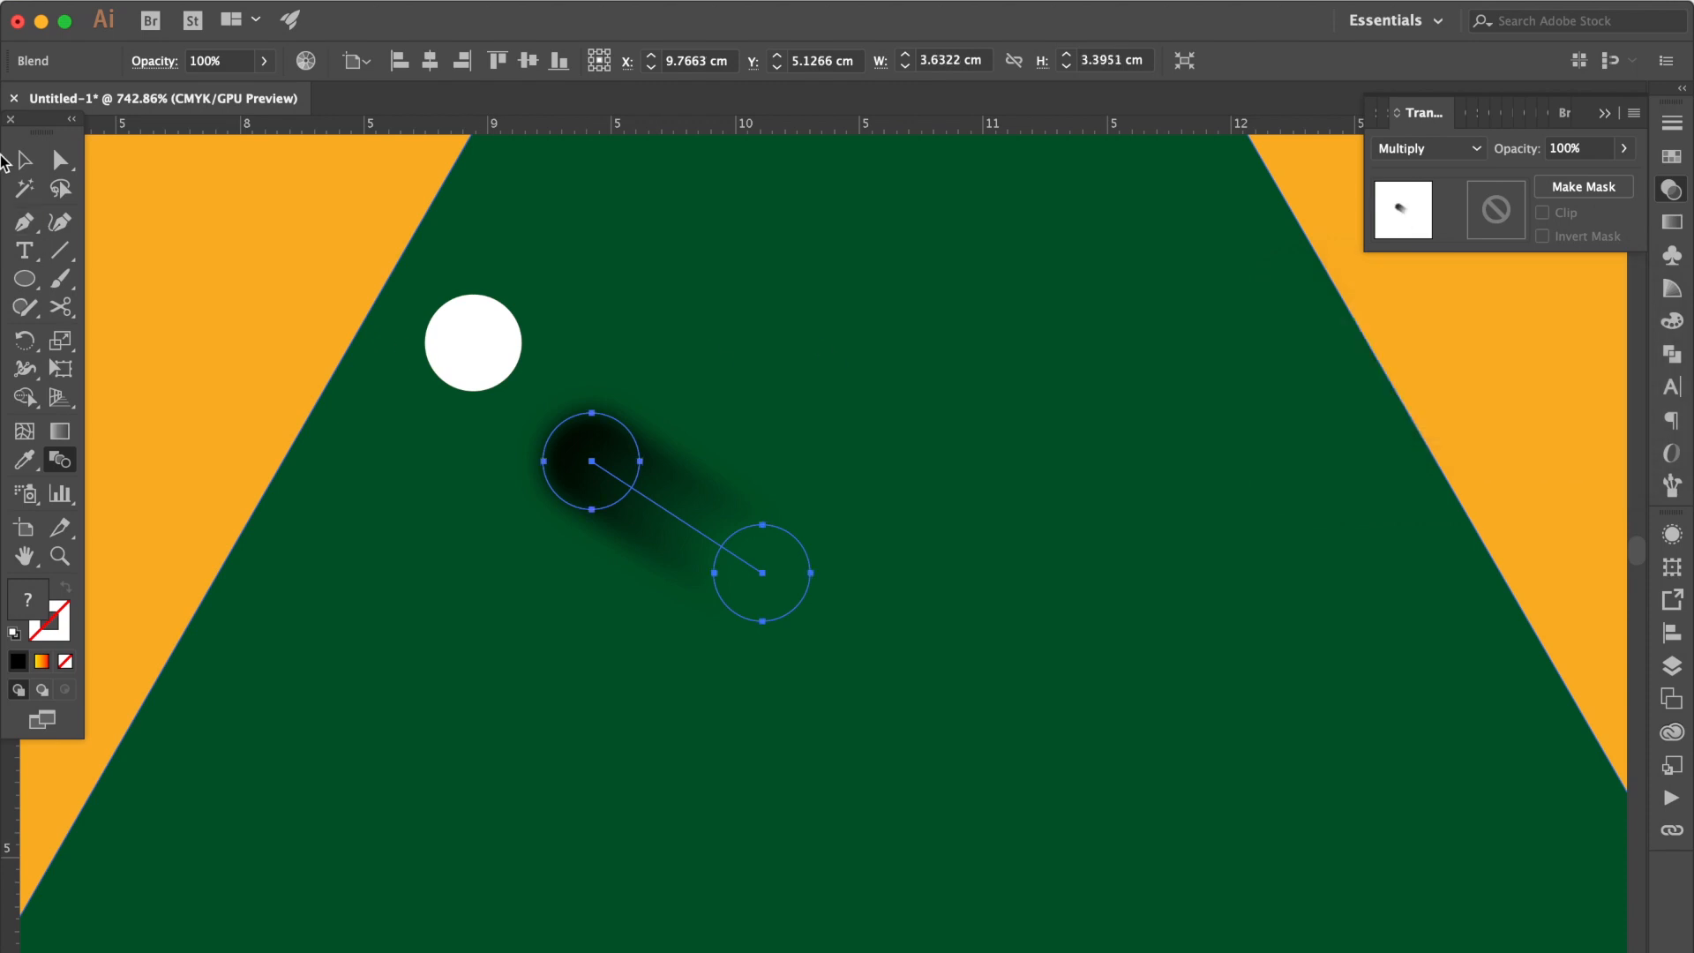
Step: Place the white circle over the shadow's dark end and set the shadow blend's opacity to 65%
left_click(35, 160)
left_click_drag(490, 353, 609, 460)
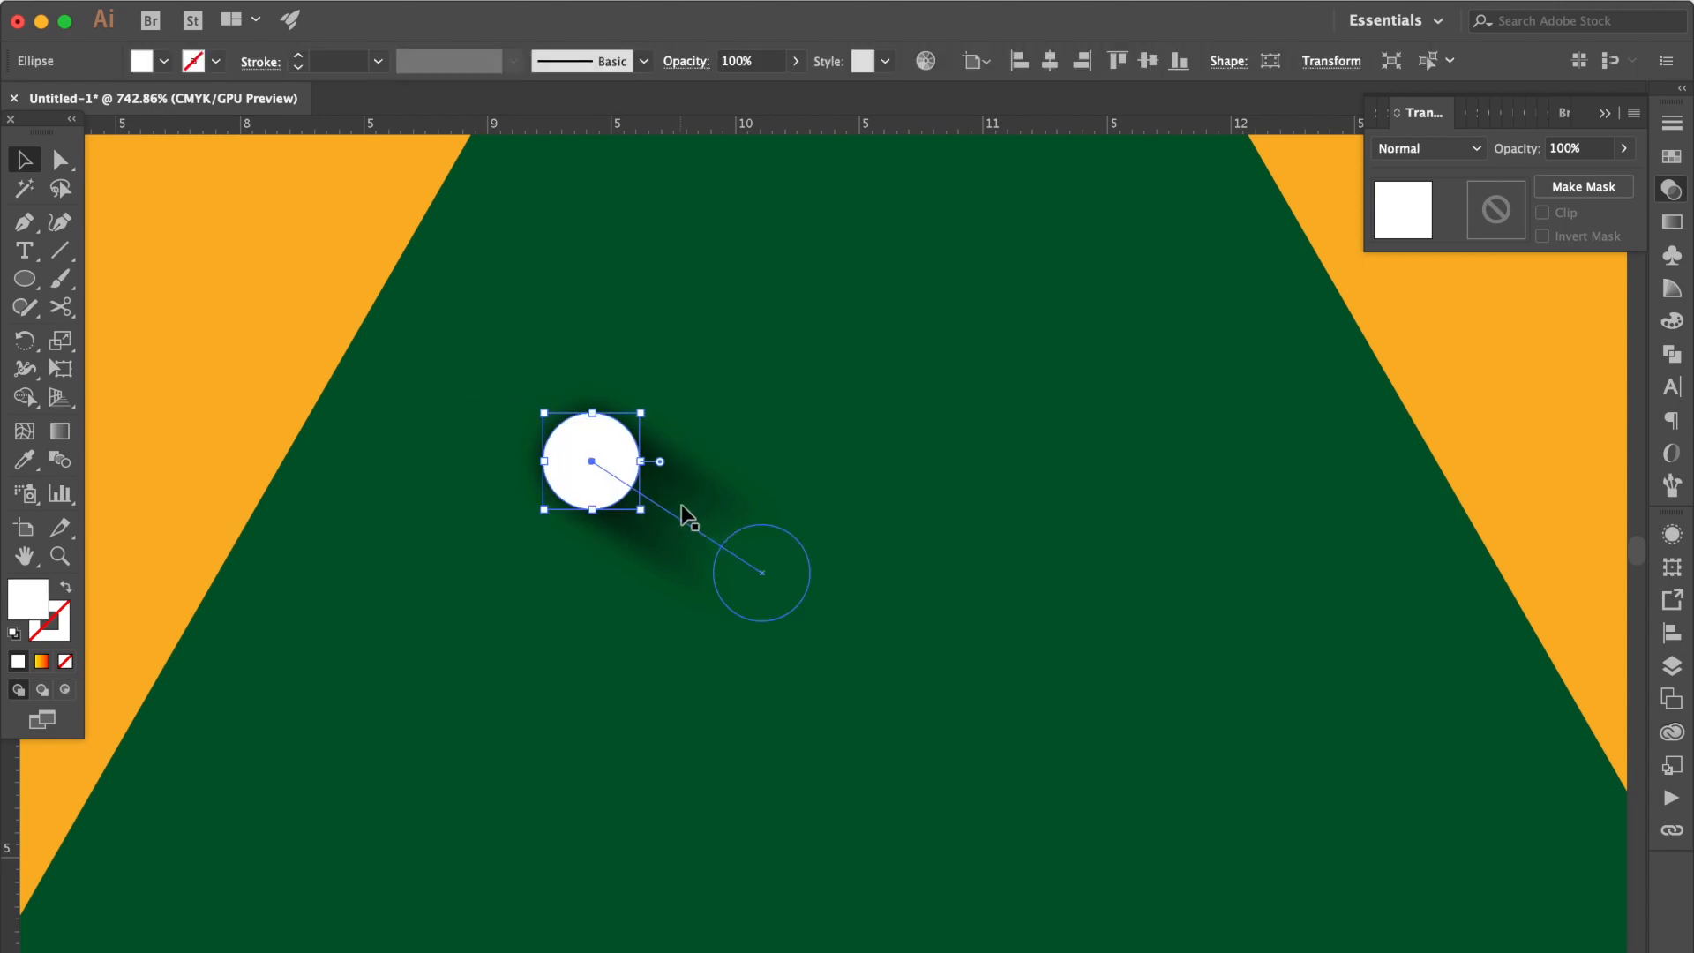
left_click(693, 526)
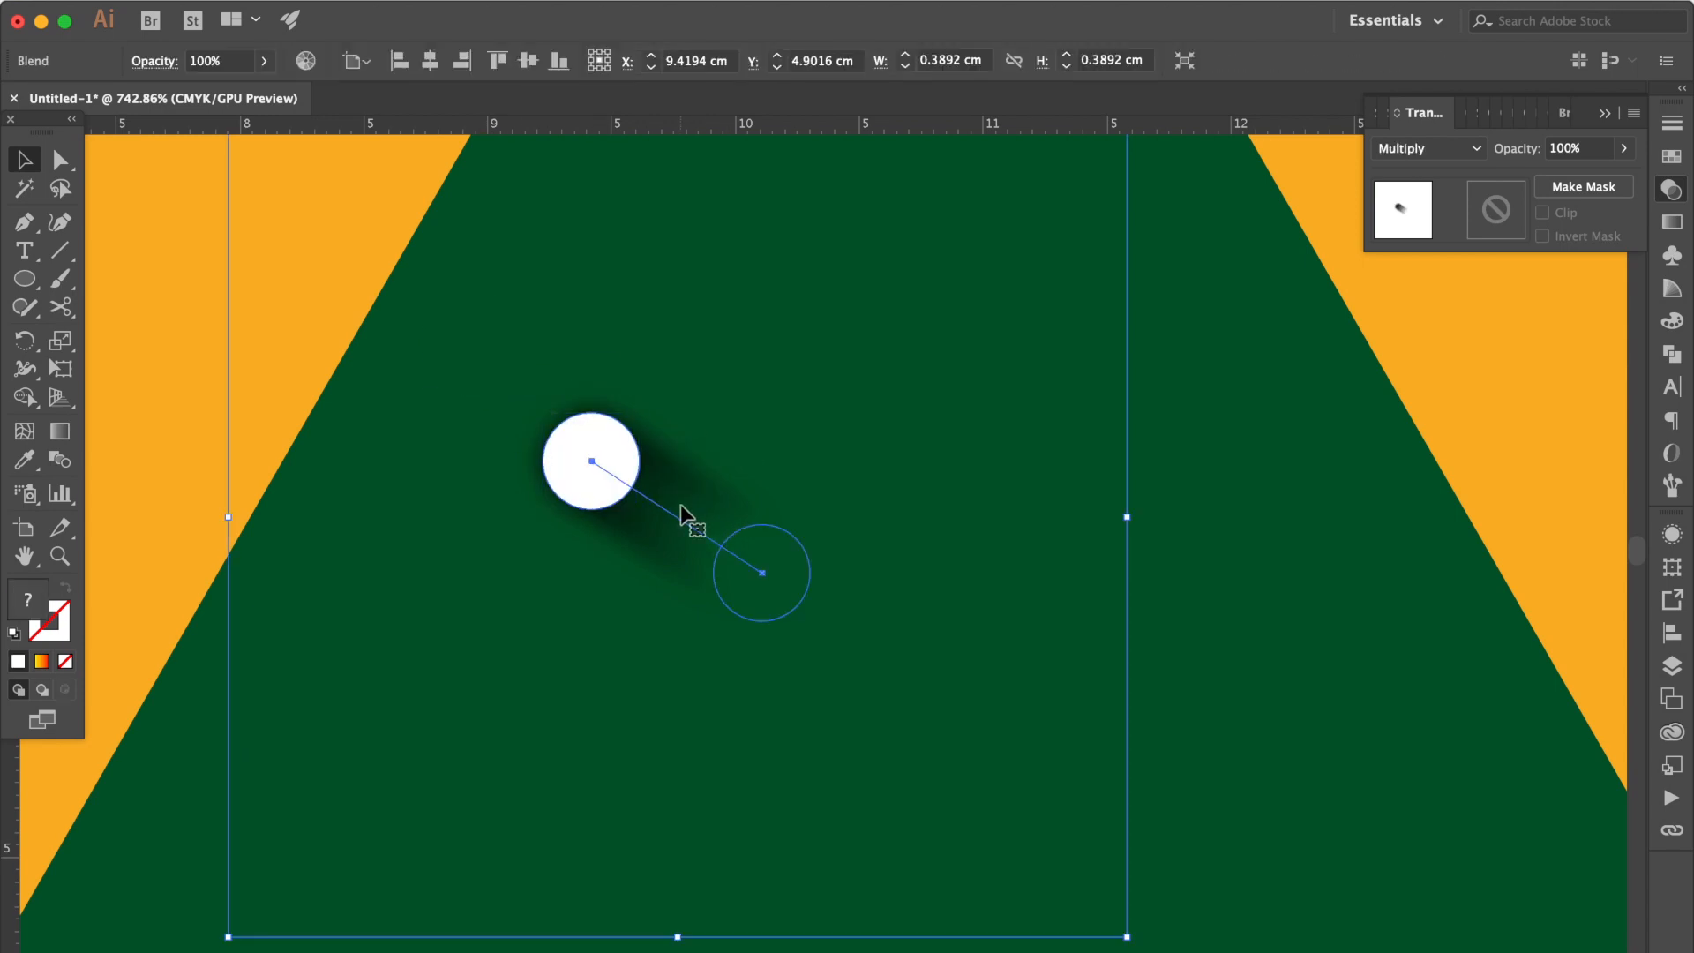
left_click(1583, 149)
key("Return")
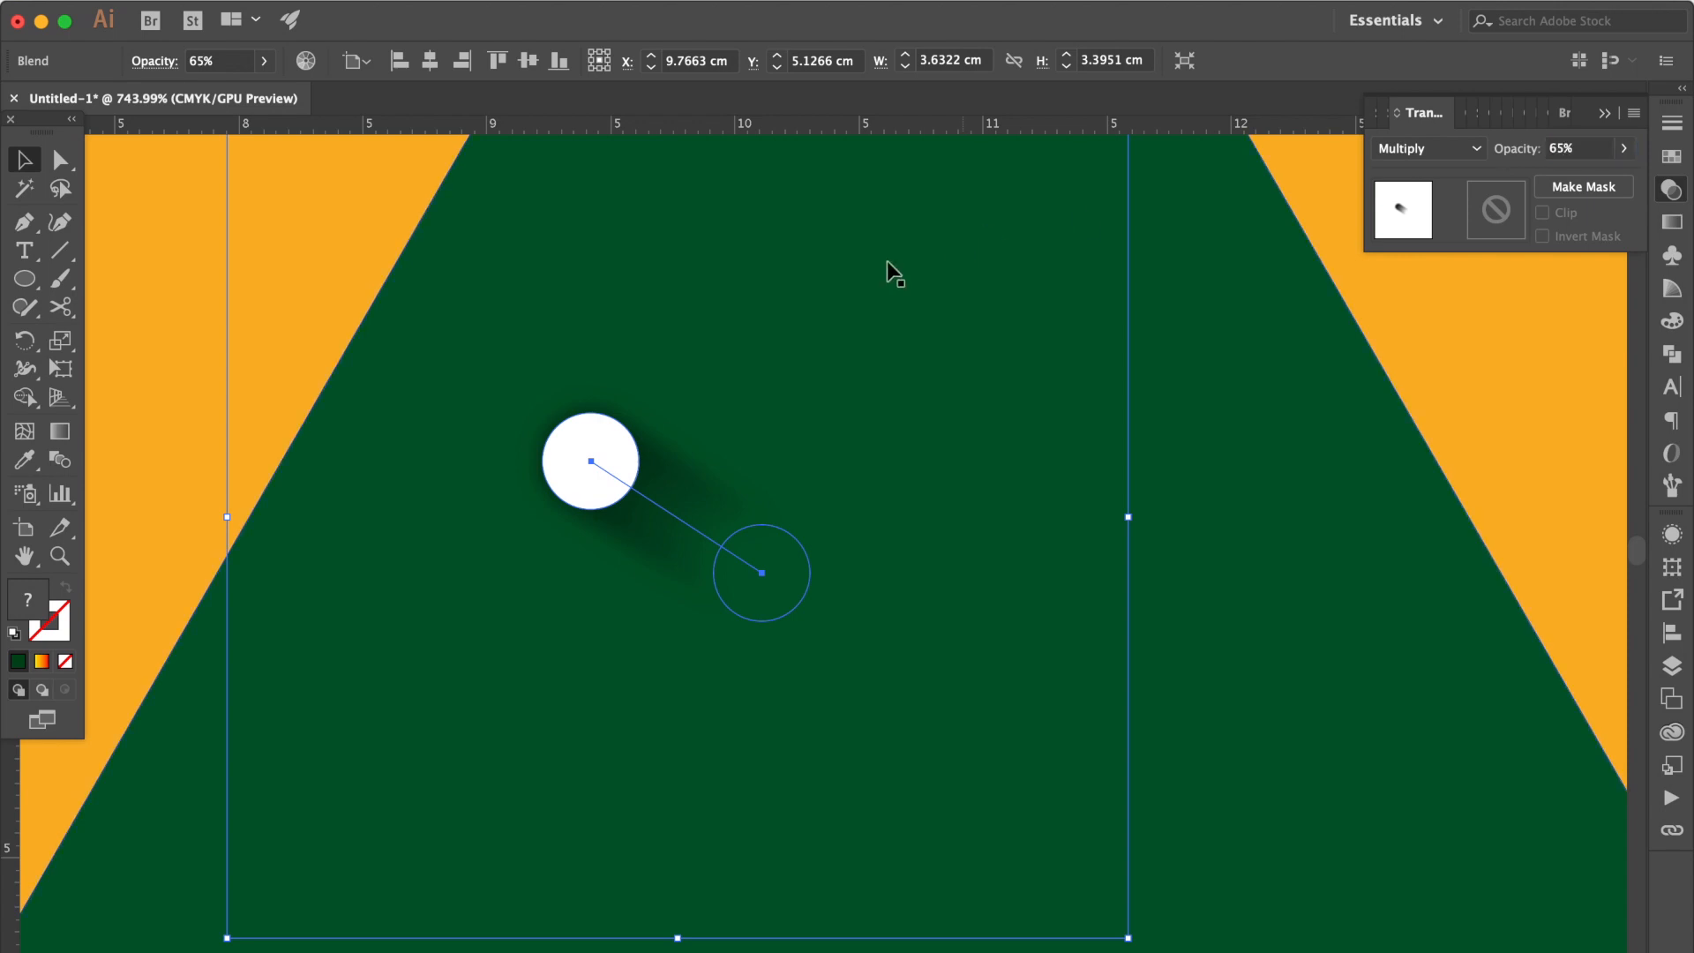
Step: Group the white circle with its shadow and move the group up and to the right on the top tier
left_click(612, 430, "shift")
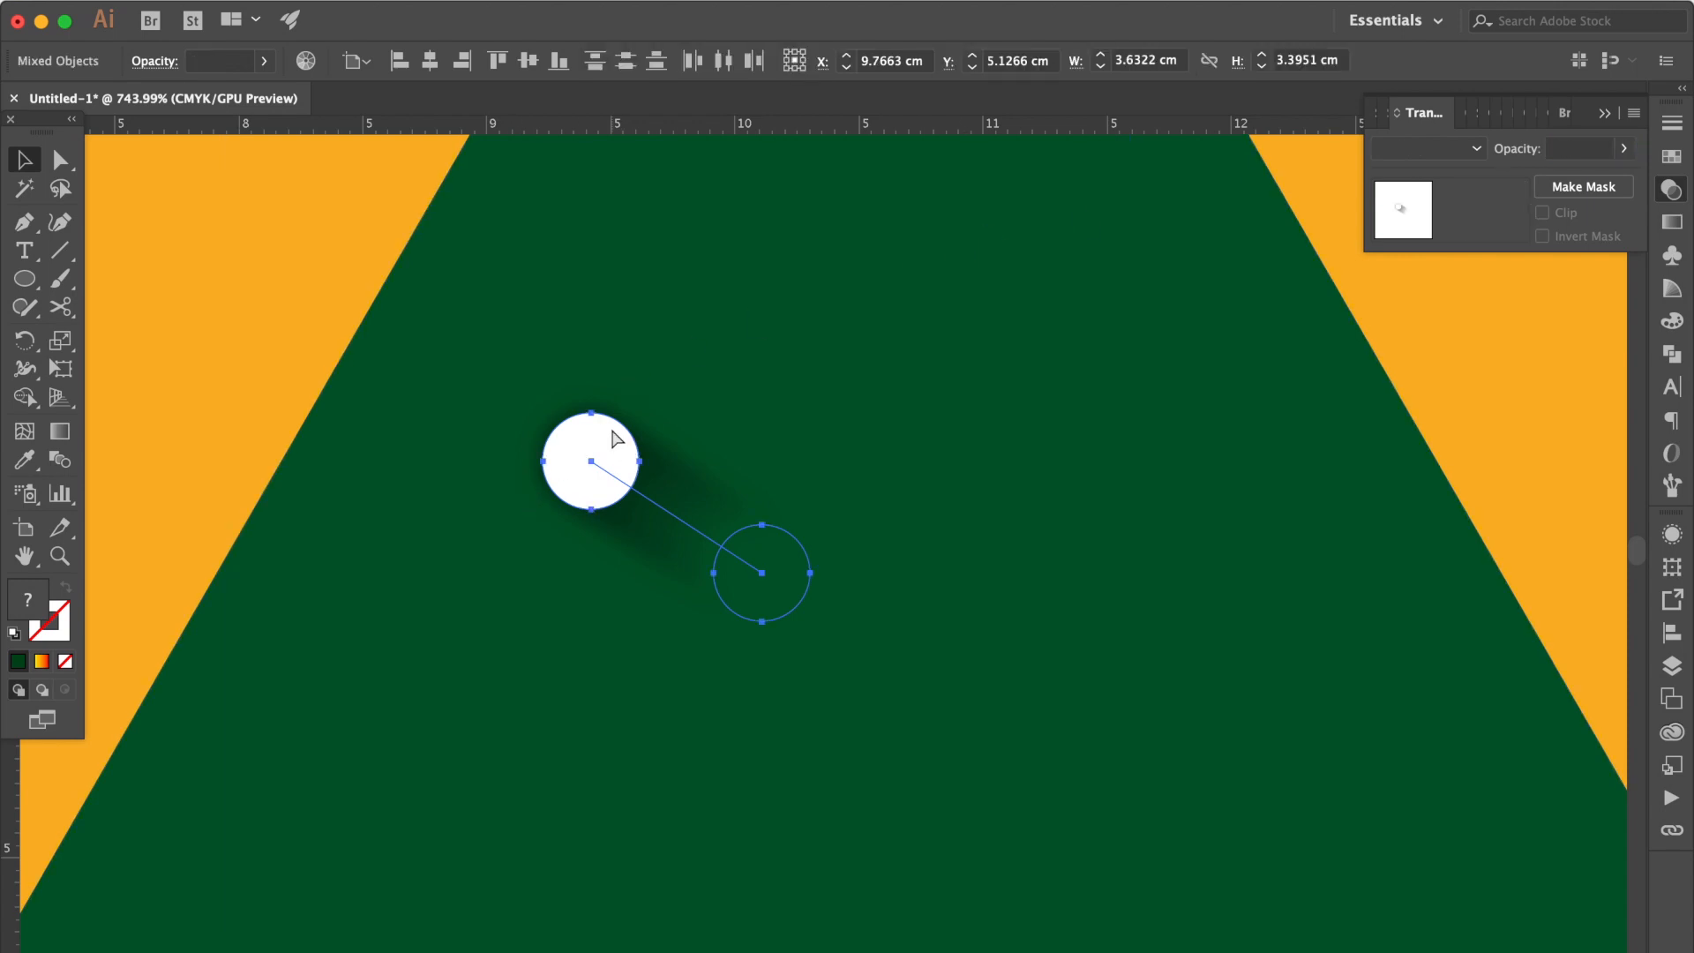
key("super+g")
left_click_drag(616, 464, 983, 293)
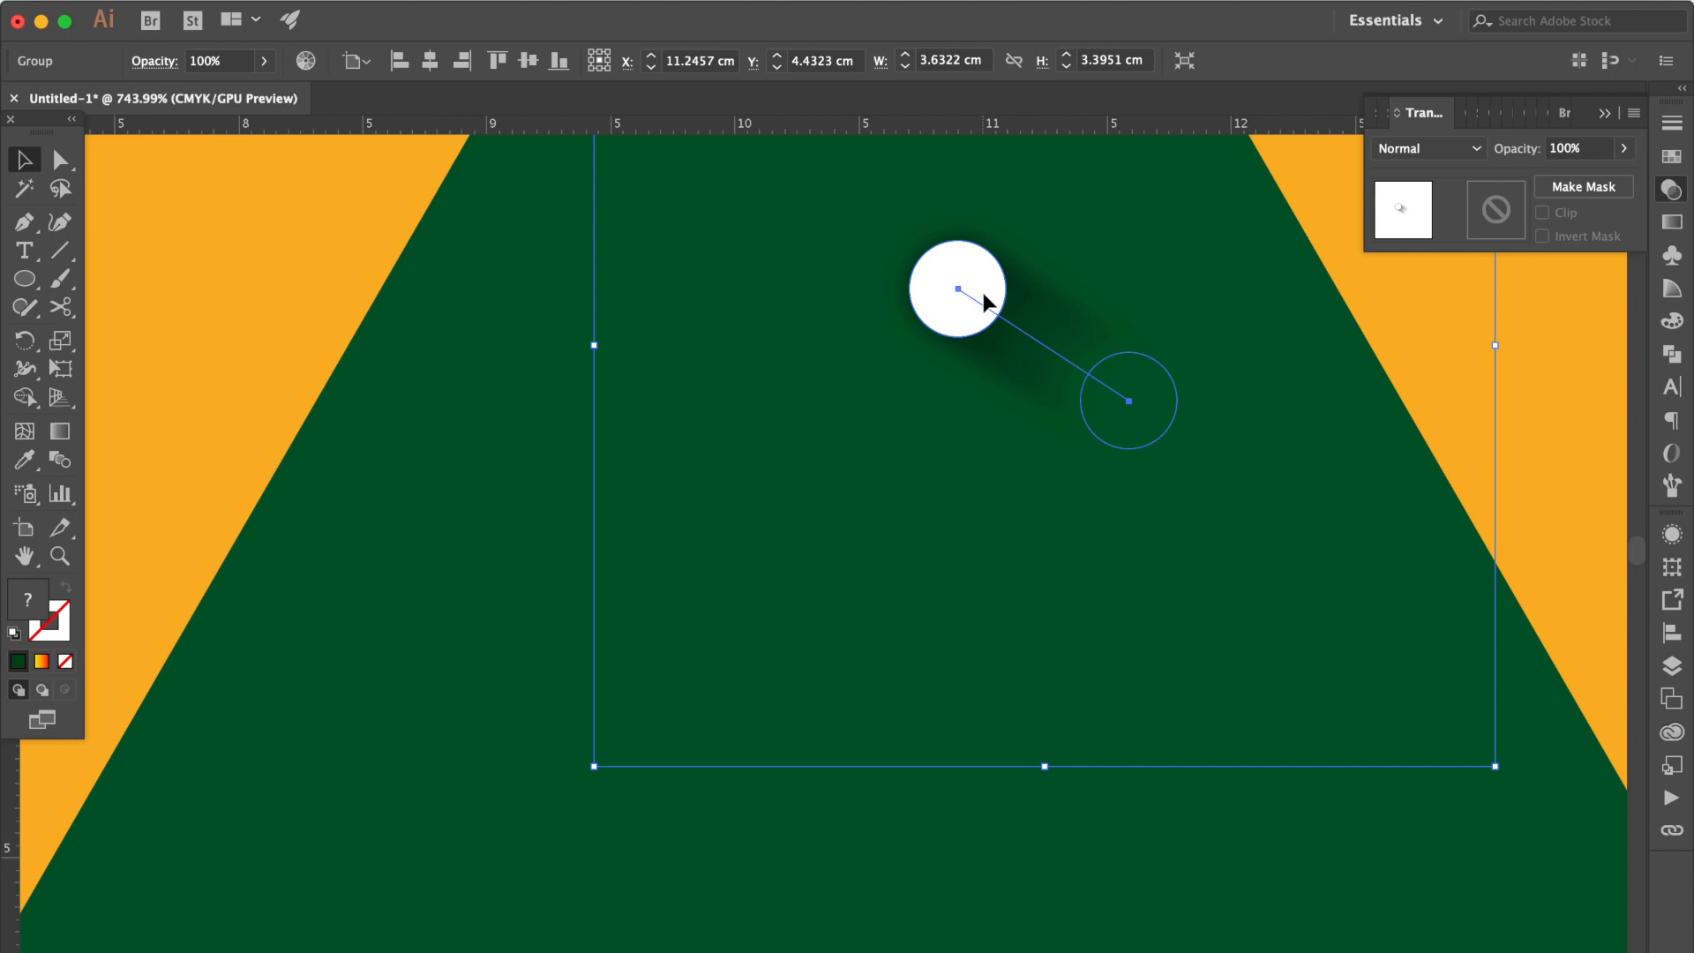
Step: Copy the ball with its shadow to the lower right area of the top tier and enlarge the copy slightly
scroll(983, 293, "down", 5)
scroll(983, 298, "down", 3)
left_click_drag(982, 295, 1111, 507)
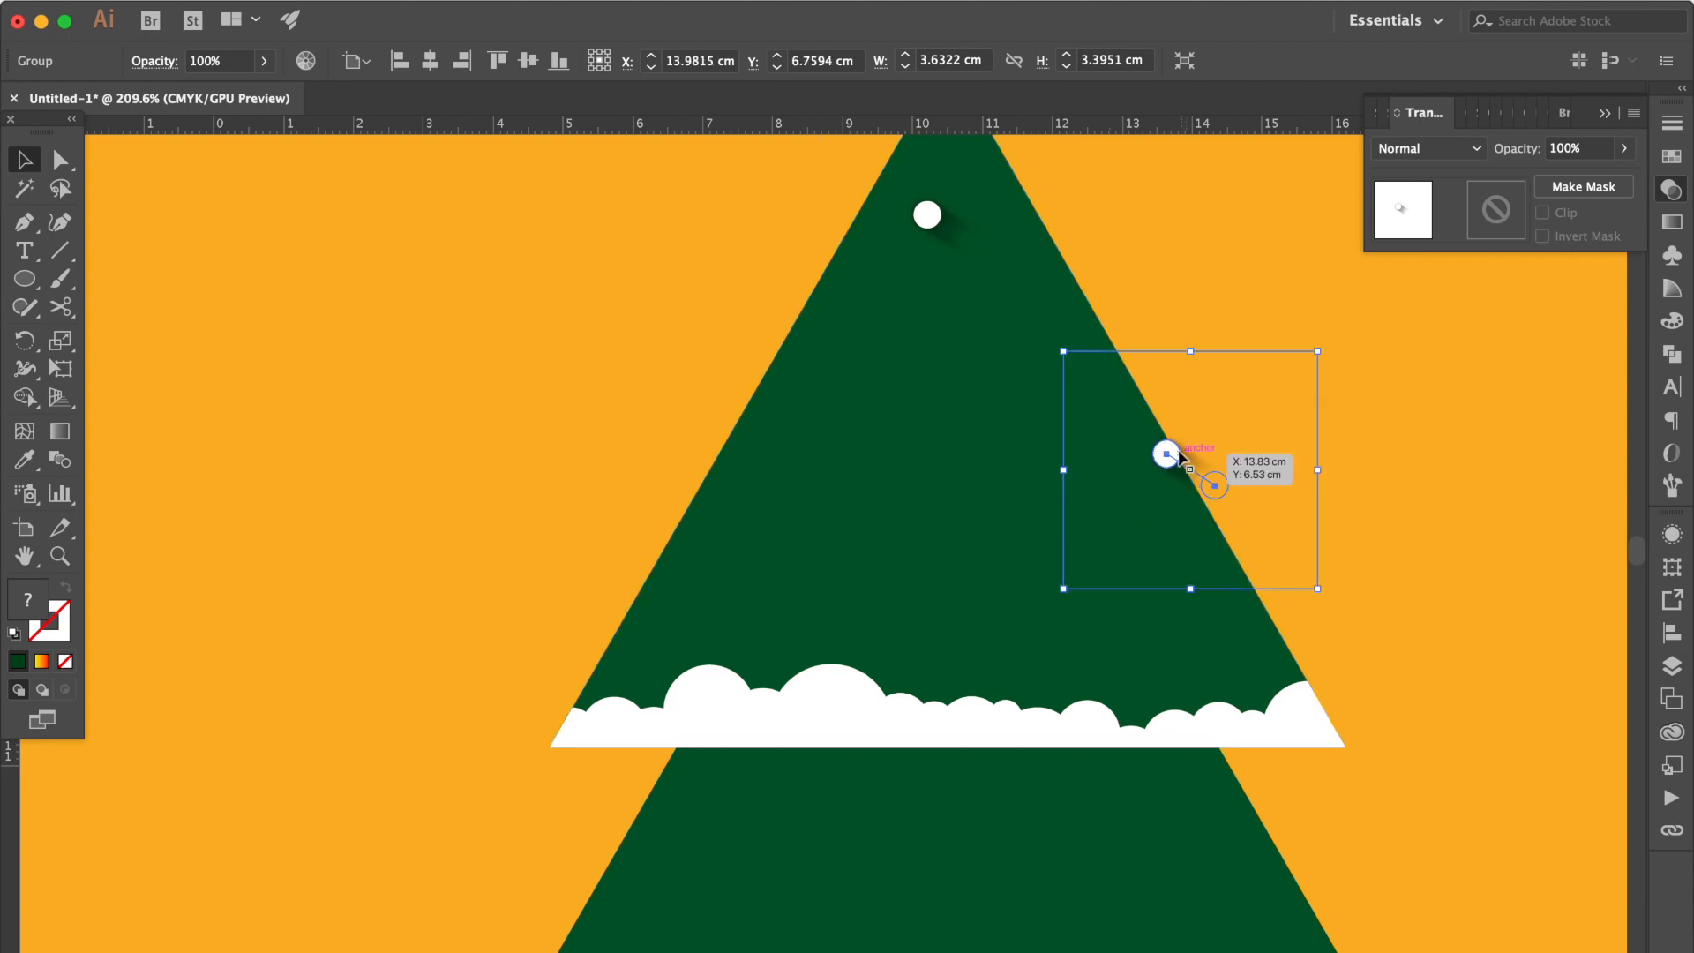
left_click_drag(1168, 455, 1086, 525)
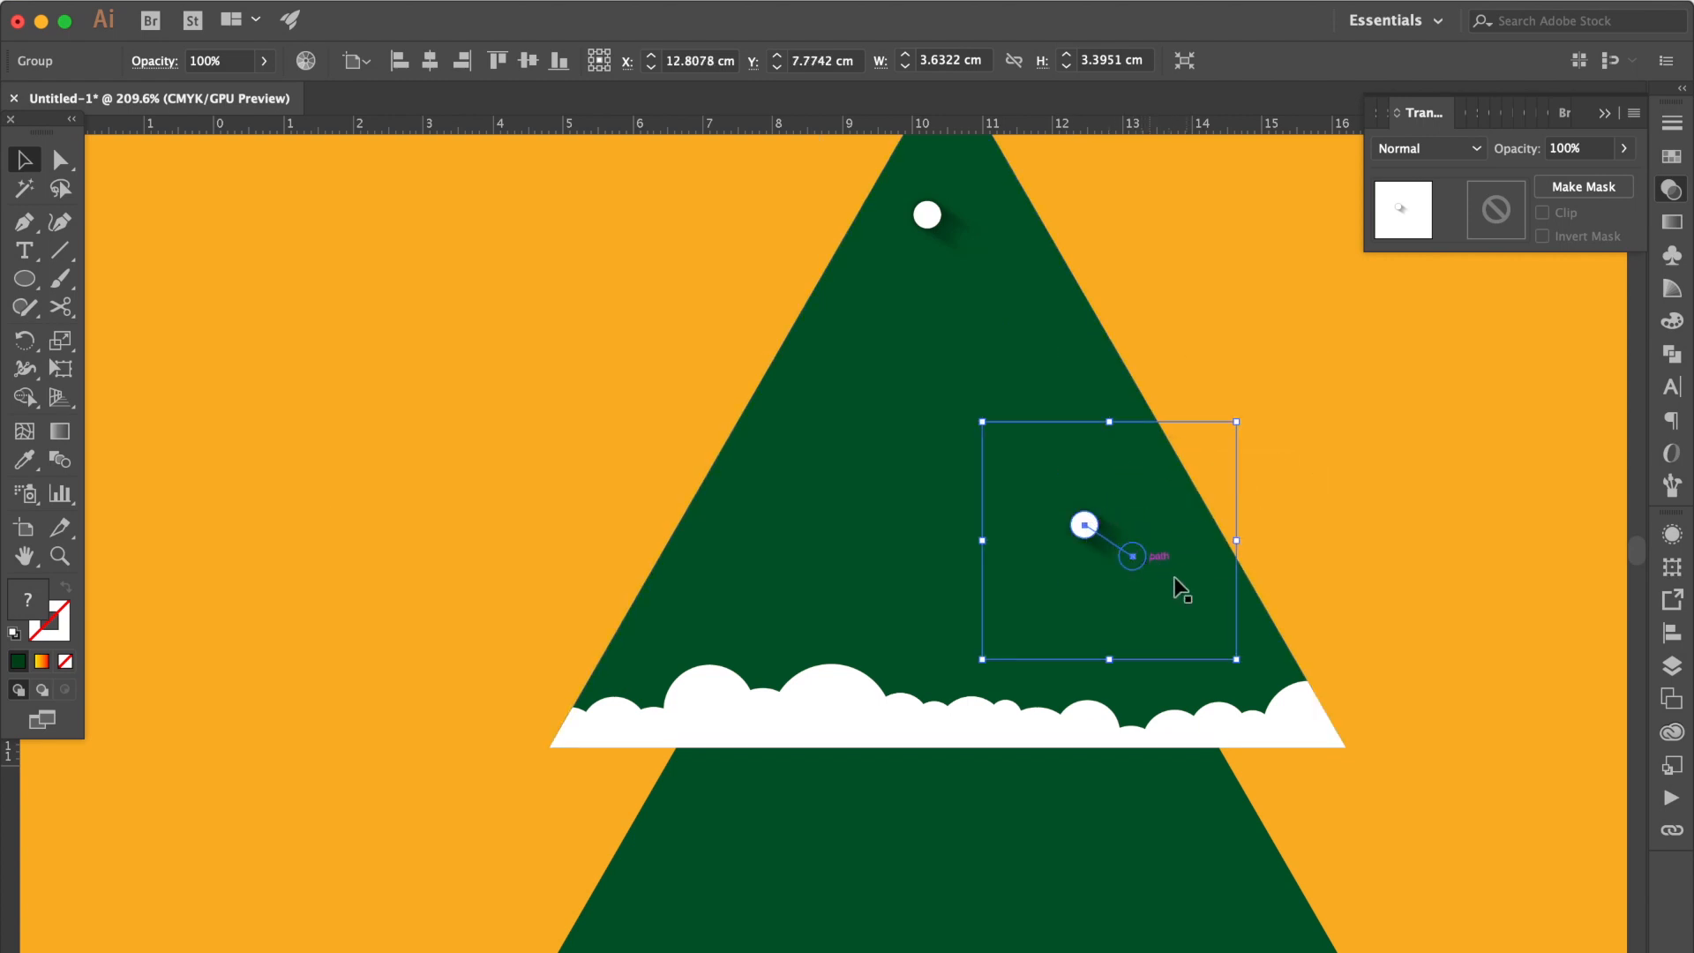
left_click_drag(1234, 662, 1334, 781)
left_click_drag(1156, 455, 1147, 437)
Step: Copy the ball with its shadow to the lower left area of the top tier and shrink the copy
left_click_drag(1122, 562, 736, 562)
left_click_drag(915, 577, 787, 549)
left_click_drag(723, 586, 810, 599)
Step: Copy the three top-tier balls onto the second tier, with the largest at left, the smallest at right and the medium one upper centre
scroll(1070, 469, "down", 4)
left_click_drag(1028, 263, 1041, 717)
left_click_drag(1127, 472, 803, 757)
left_click_drag(902, 487, 1199, 771)
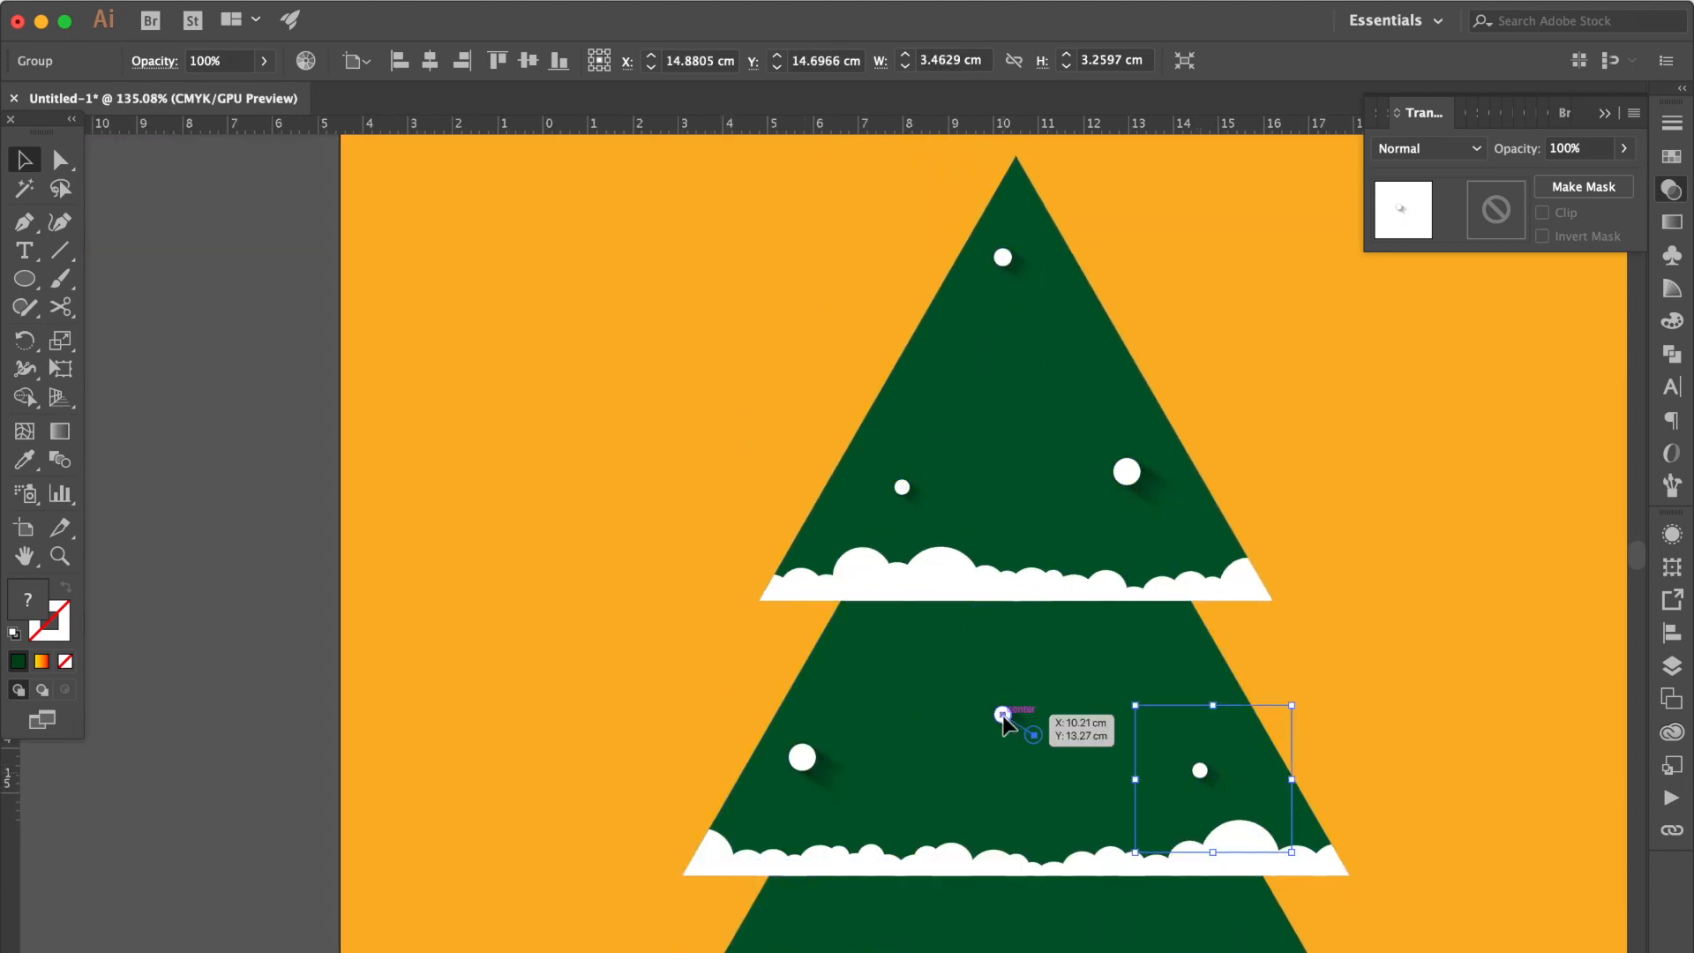
left_click_drag(1003, 714, 953, 663)
Step: Copy the second tier's balls with their shadows down onto the third and fourth tiers
scroll(950, 442, "down", 4)
scroll(889, 501, "down", 3)
left_click(810, 554, "shift")
left_click(1075, 563, "shift")
left_click_drag(1075, 563, 1074, 732)
left_click_drag(910, 662, 909, 847)
Step: Spread the copied balls unevenly across the third and fourth tiers
left_click_drag(809, 716, 942, 731)
left_click_drag(912, 662, 823, 668)
left_click_drag(1063, 732, 773, 736)
left_click_drag(812, 909, 835, 830)
left_click_drag(1076, 917, 1158, 896)
left_click_drag(911, 846, 758, 894)
Step: Copy the small ball at the third tier's left edge to its right side and shrink the copy
scroll(854, 707, "up", 5)
left_click_drag(676, 672, 1292, 670)
left_click_drag(1398, 770, 1350, 722)
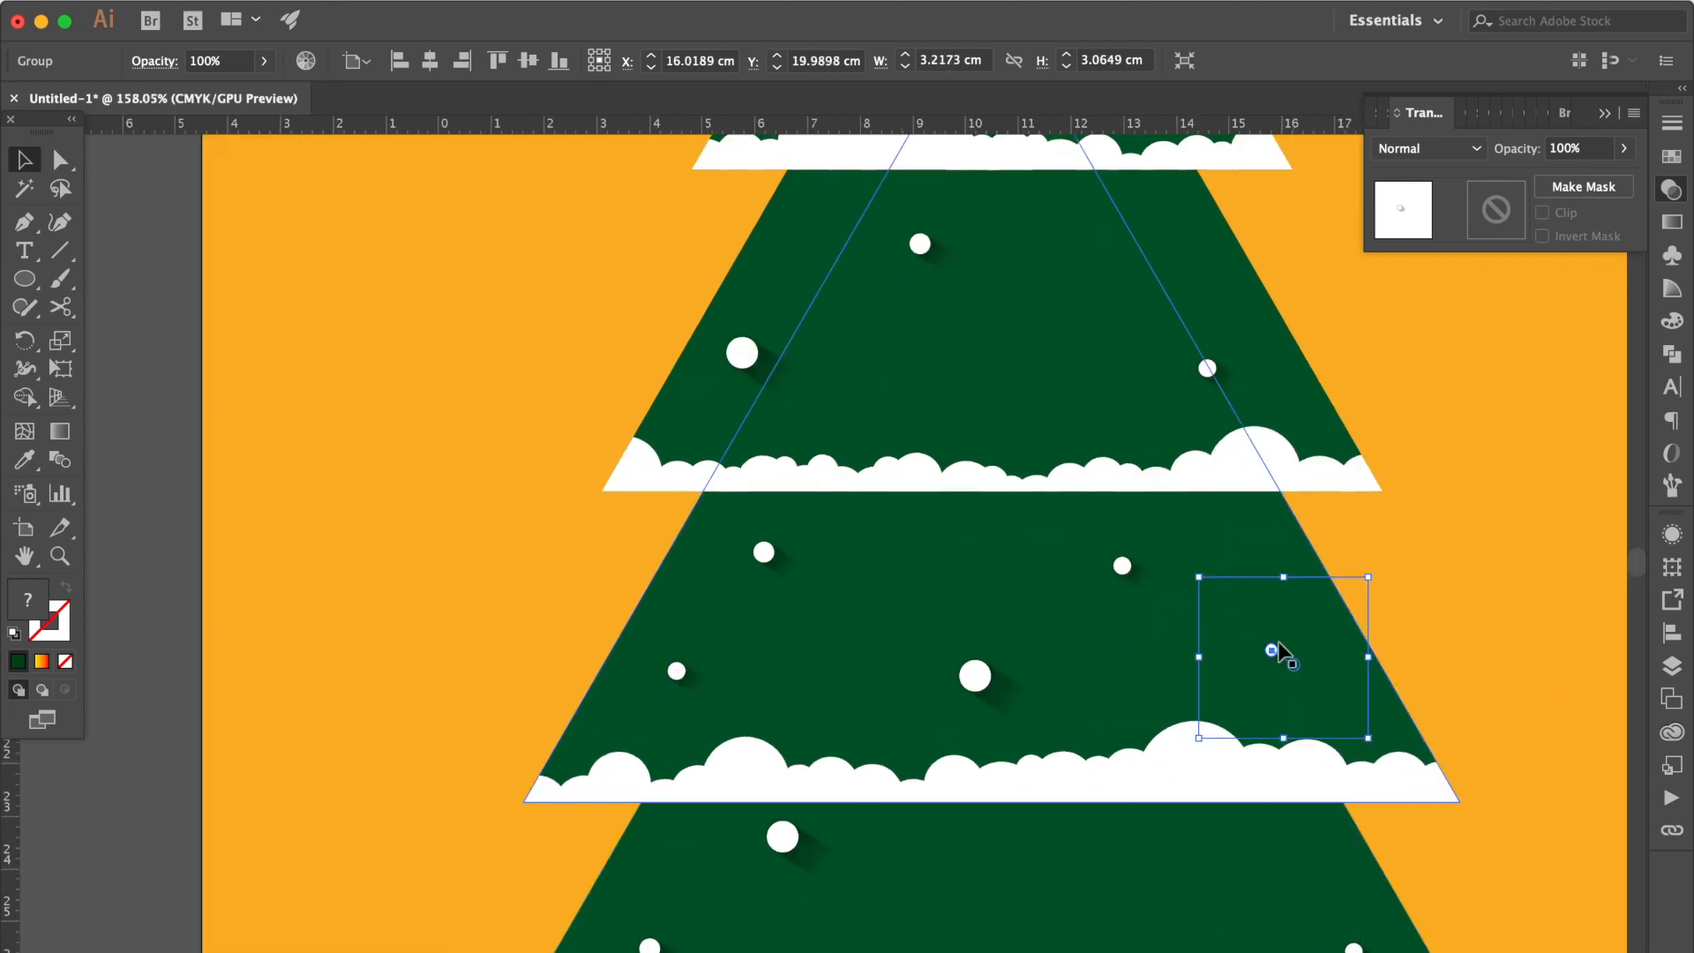
left_click_drag(1275, 651, 1336, 690)
Step: Place two copies of the third tier's smallest ball on the fourth tier, one upper right of centre and one just above the snow
scroll(1335, 691, "down", 2)
left_click_drag(1323, 605, 1323, 772)
left_click_drag(1324, 772, 1069, 758)
left_click_drag(1068, 758, 916, 904)
scroll(916, 904, "down", 5)
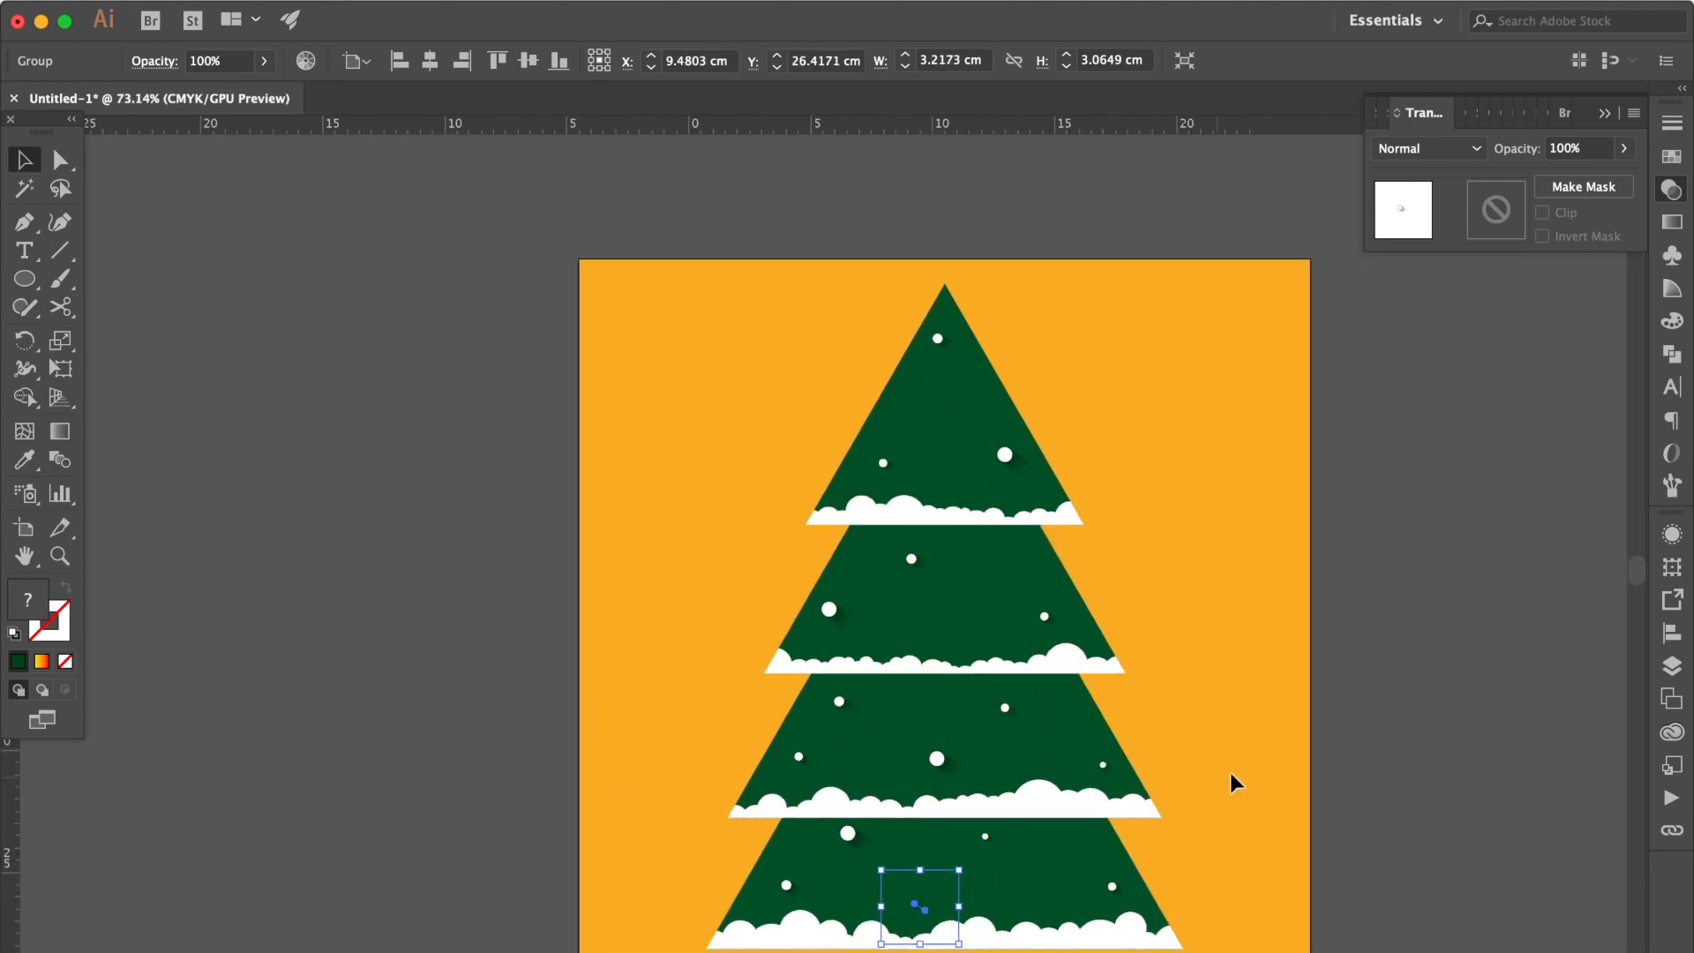
left_click(1215, 783)
Step: With the Pen tool, draw a horizontal line about 0.83 cm long on the second tier, using no fill and a white 1 pt stroke
scroll(1119, 658, "up", 5)
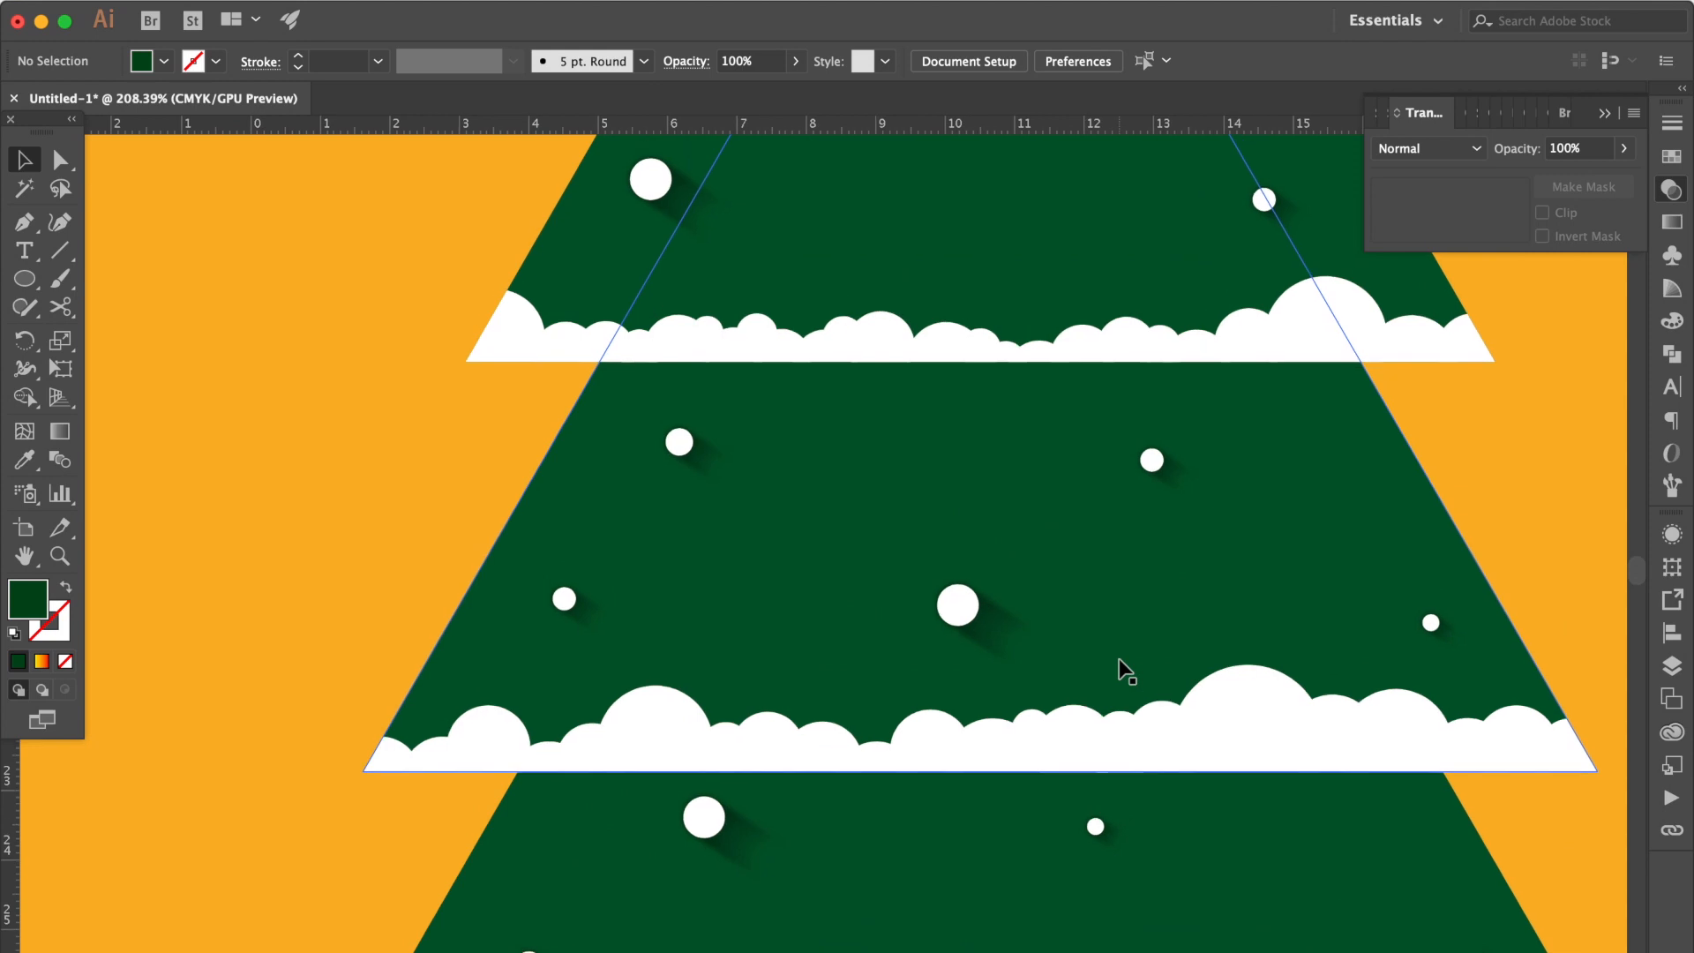
scroll(1119, 658, "up", 5)
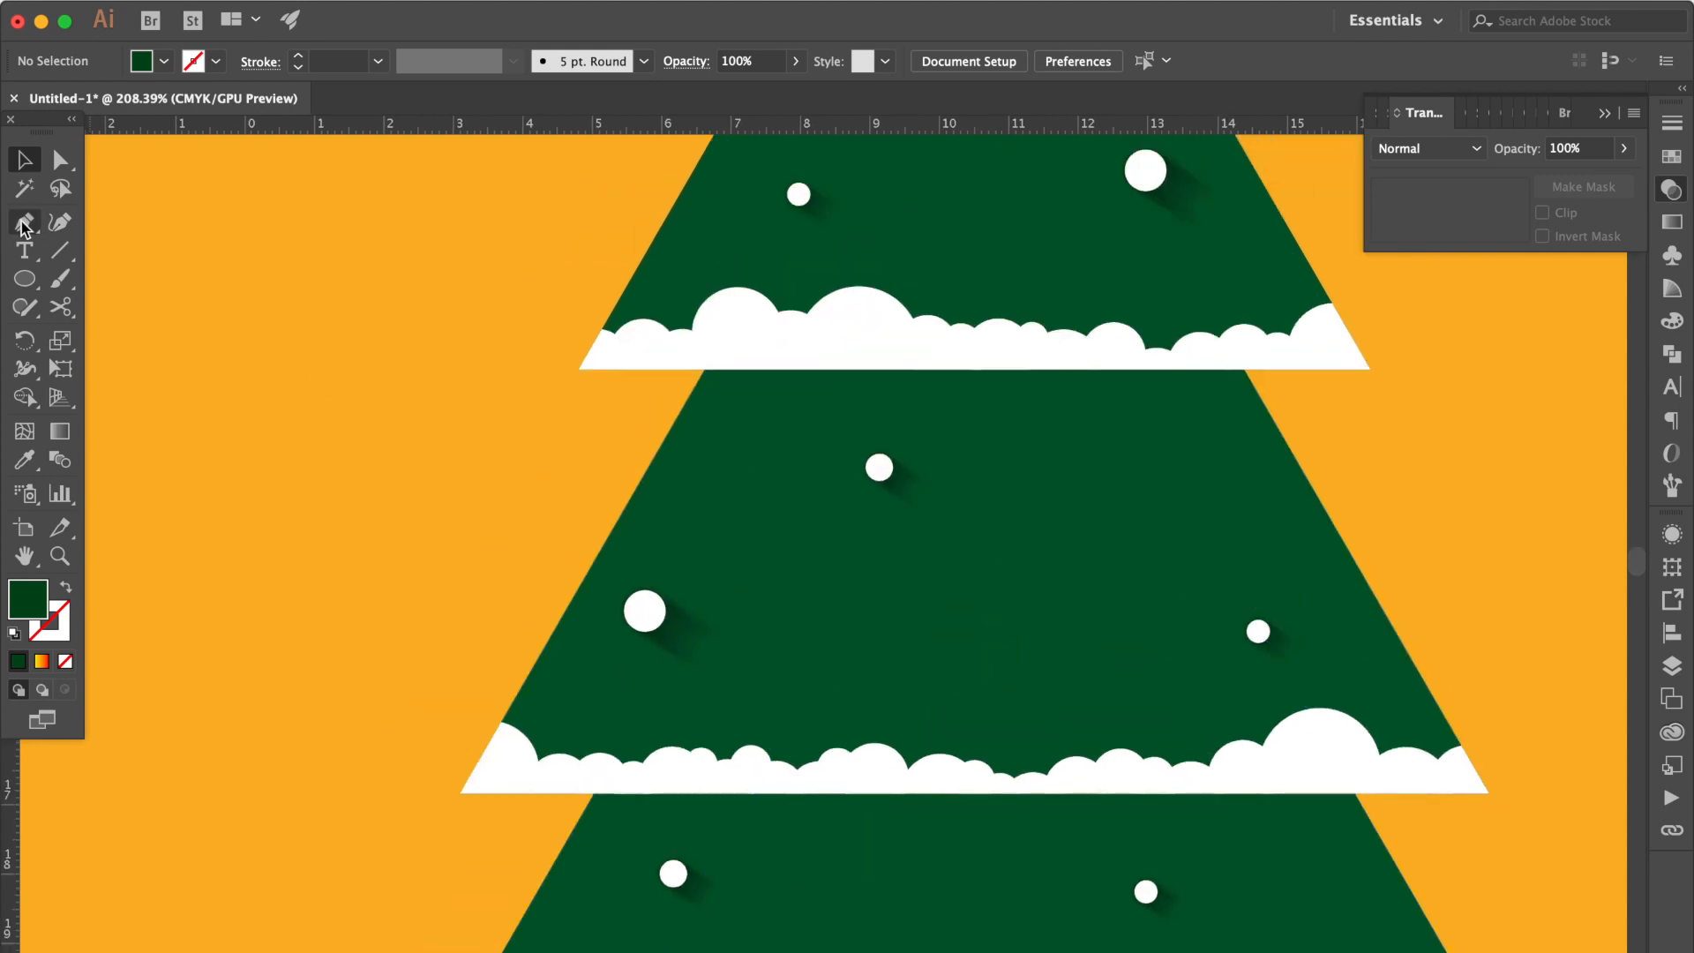
left_click(34, 228)
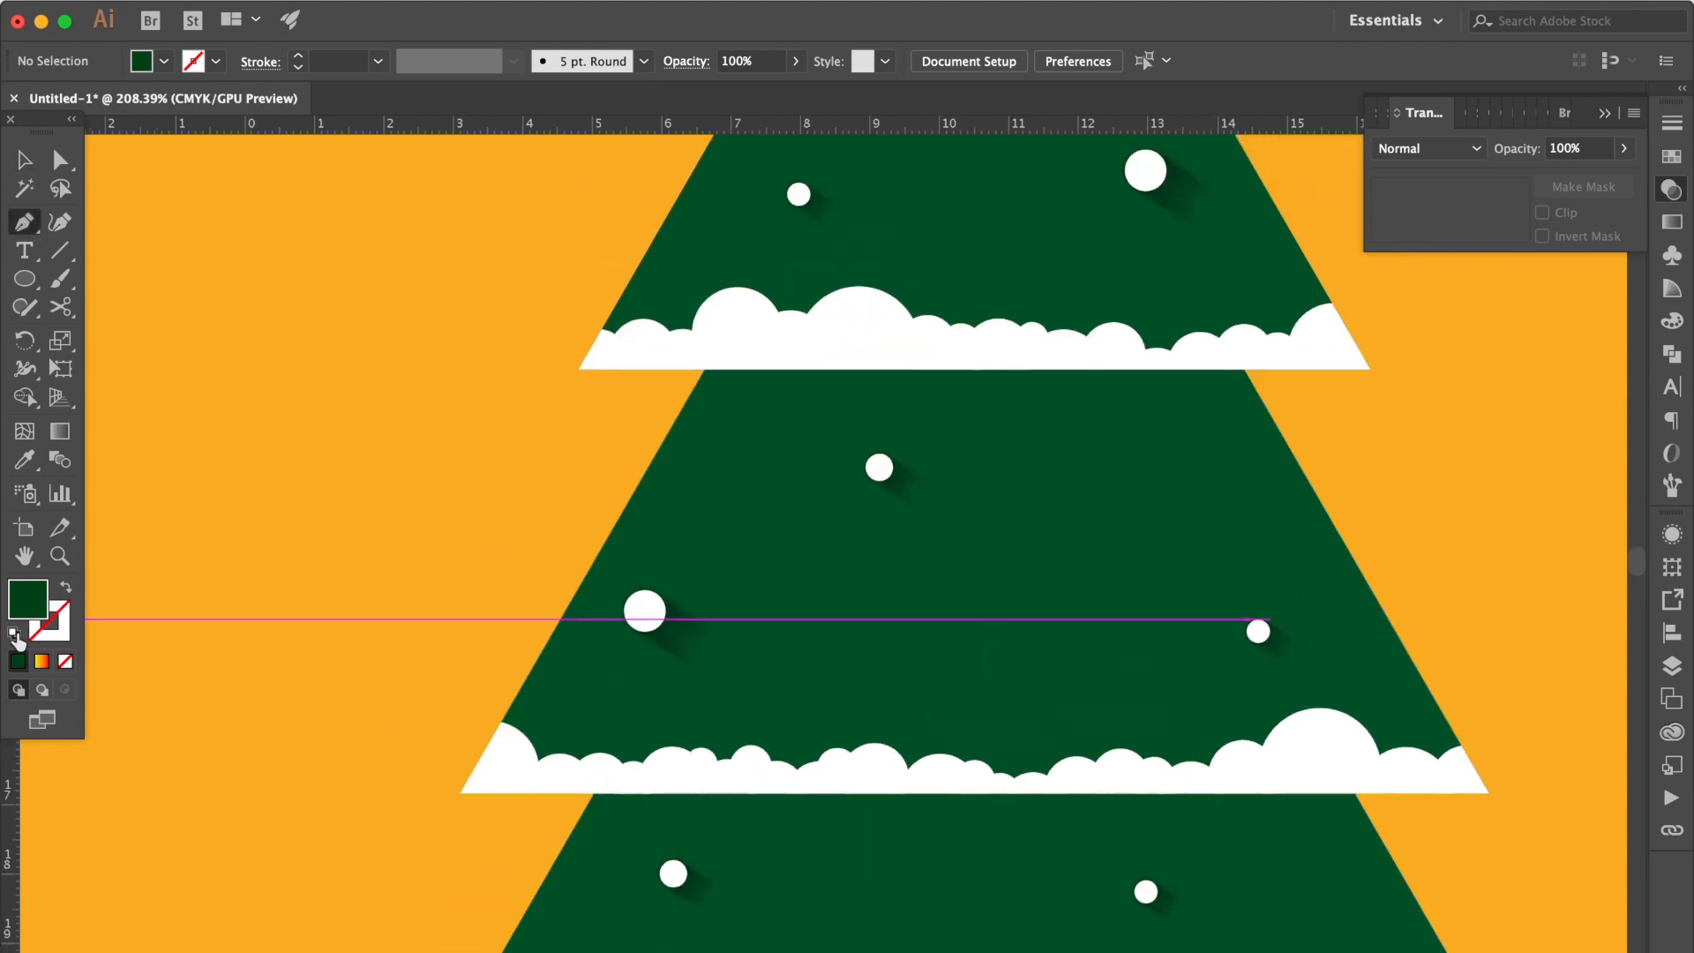
left_click(15, 636)
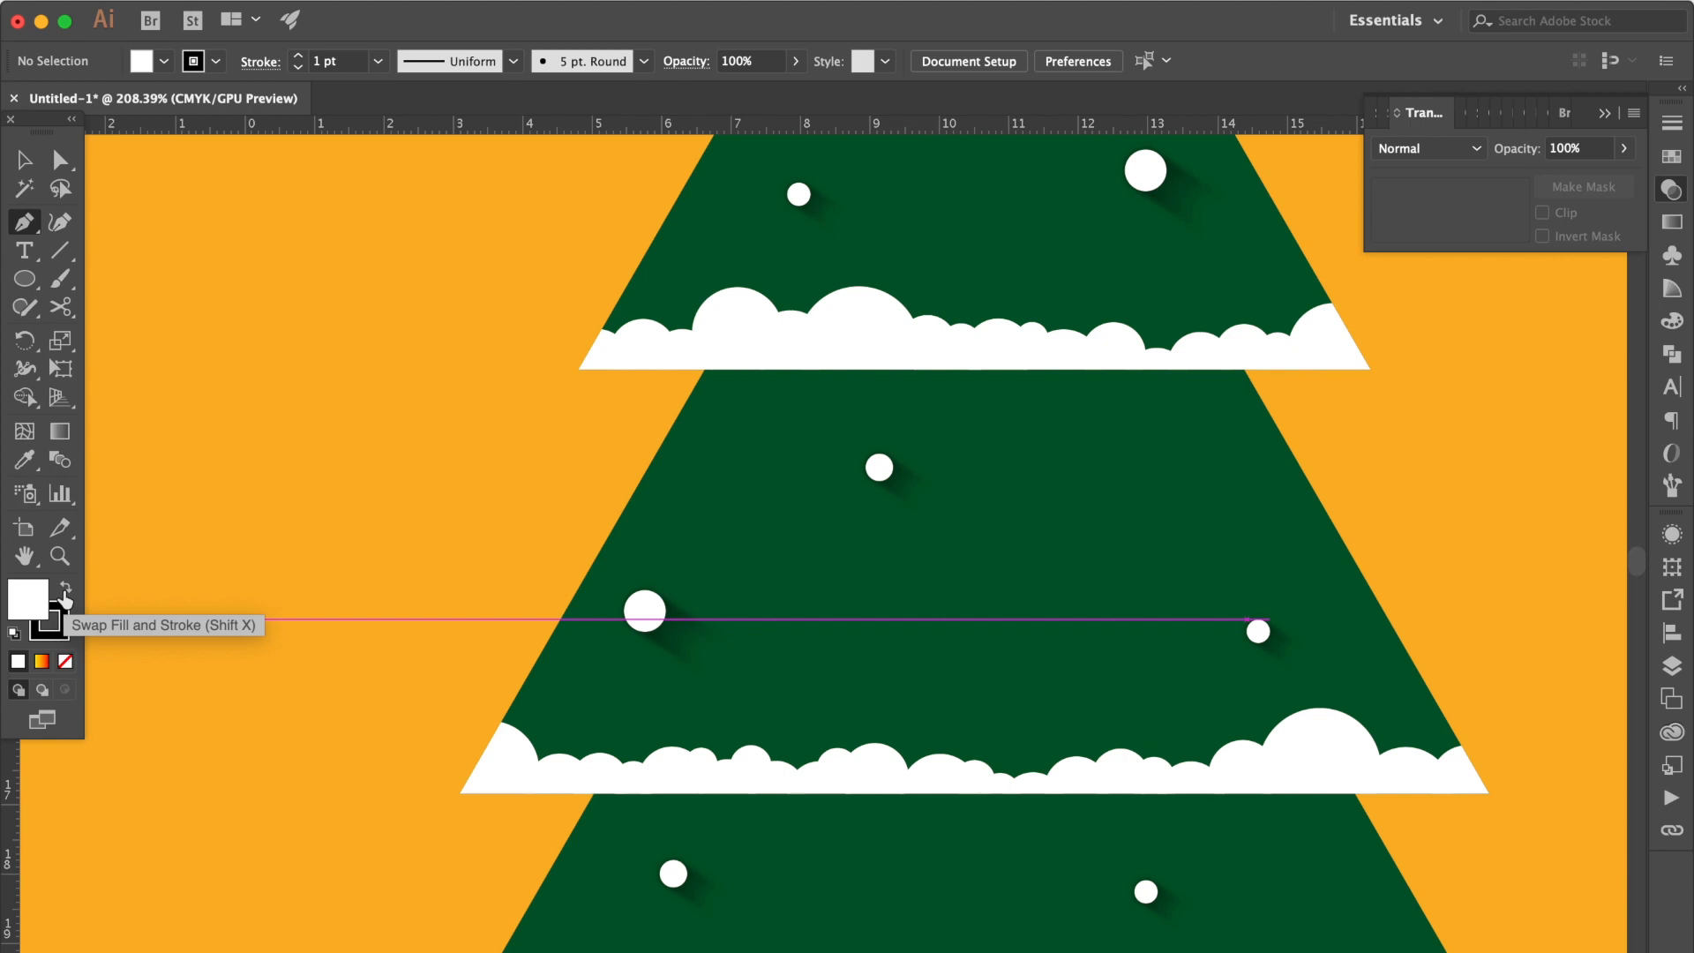
left_click(65, 593)
left_click(66, 662)
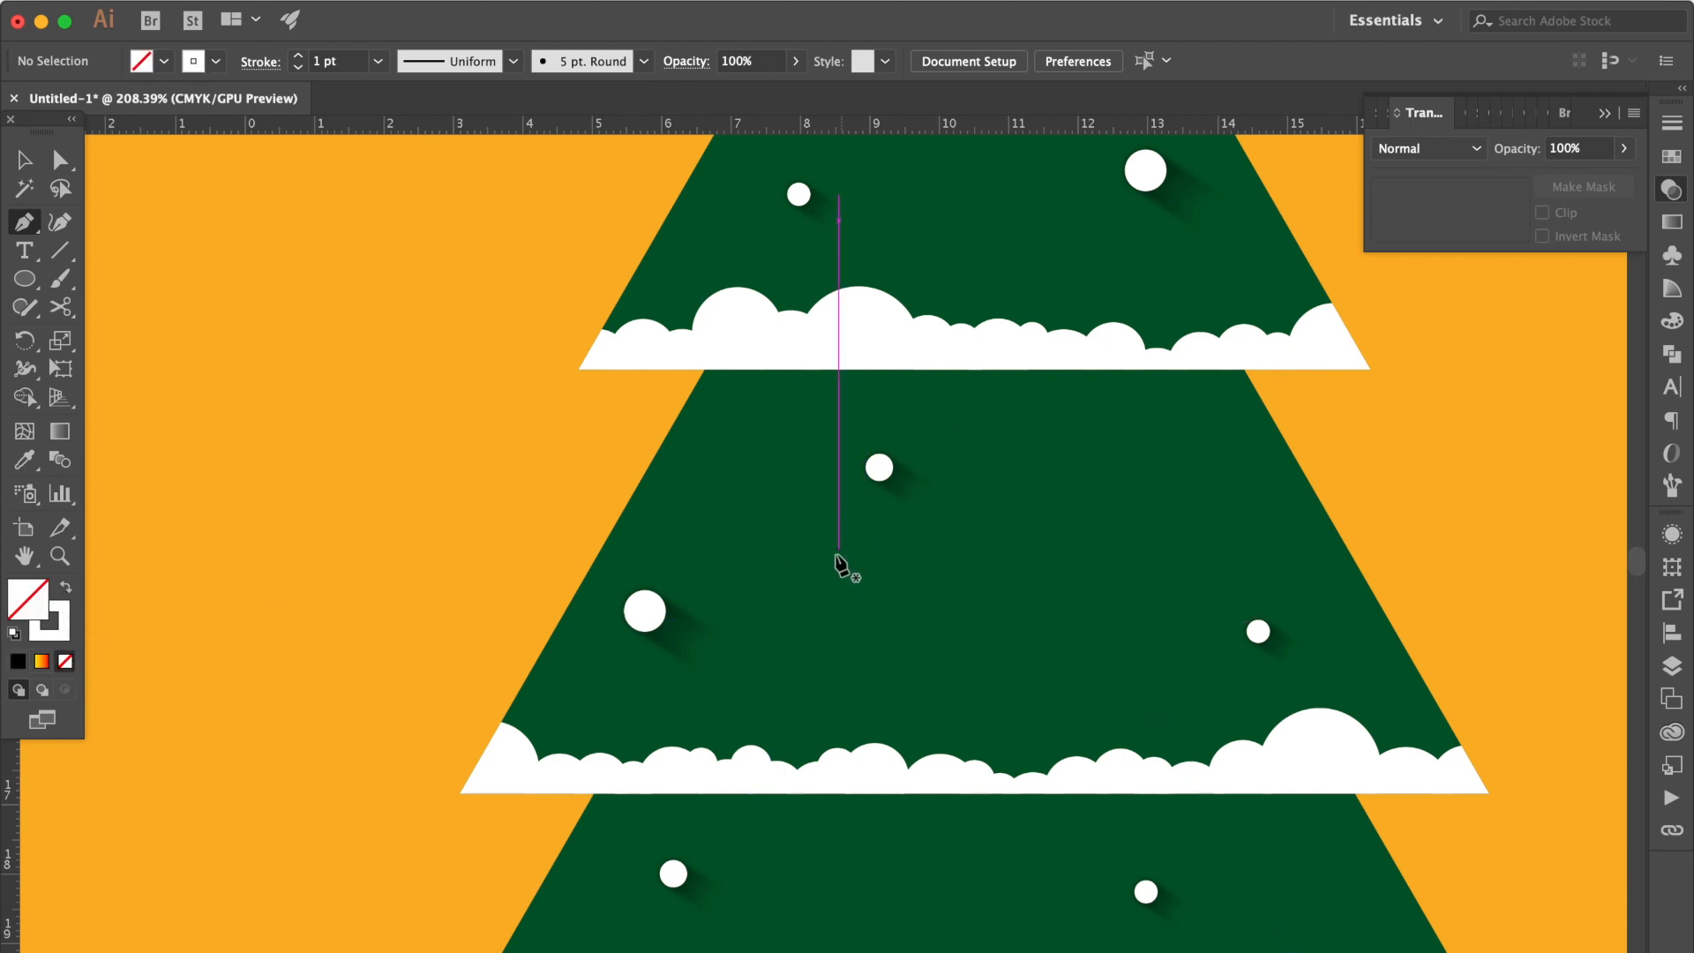
left_click(835, 590)
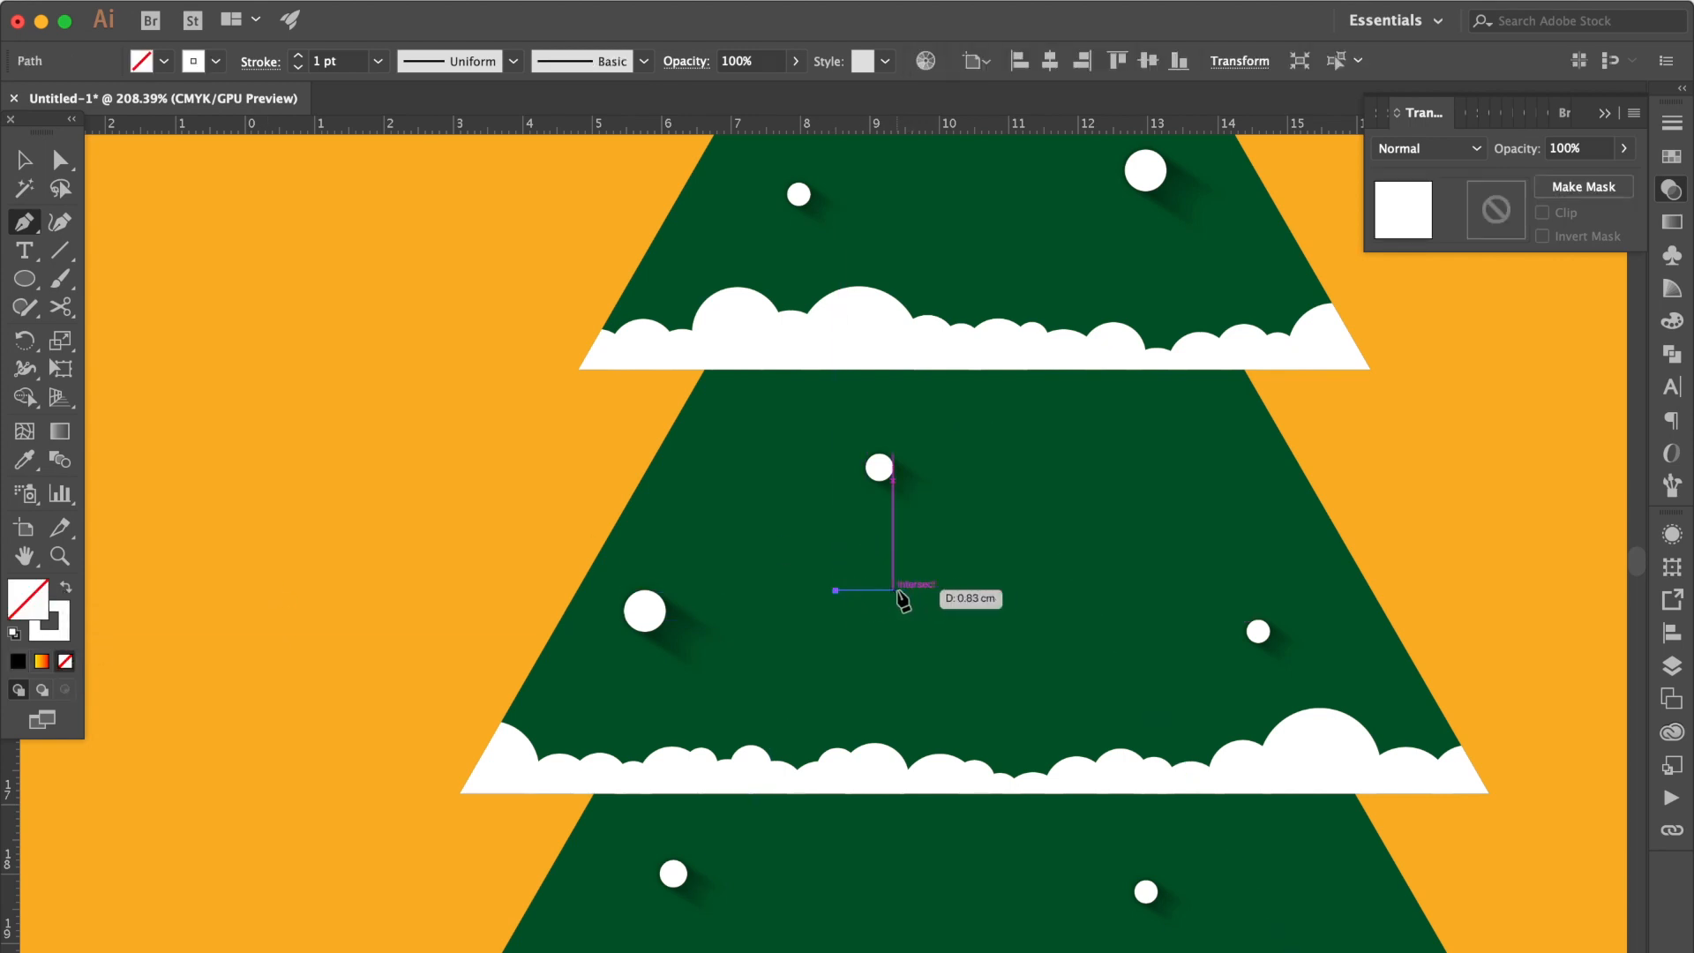
left_click(894, 590)
scroll(894, 590, "up", 5)
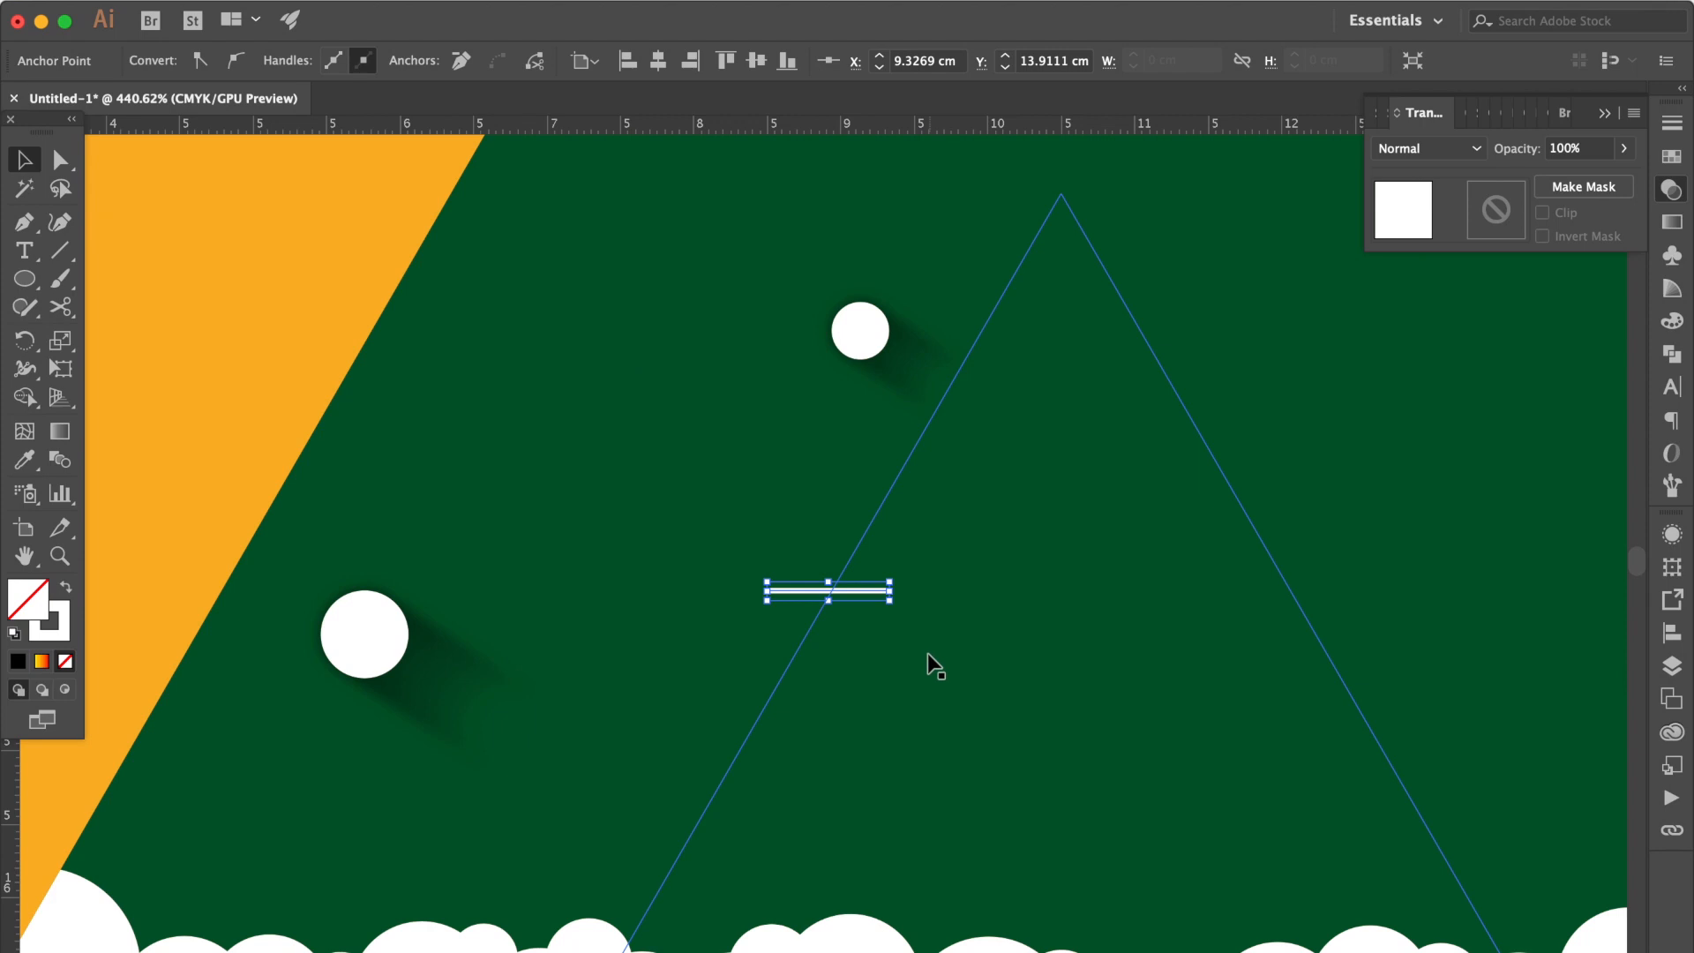
Step: Copy the line rotated 45° about its centre and repeat the transformation until four lines form an eight-armed star
left_click(24, 339)
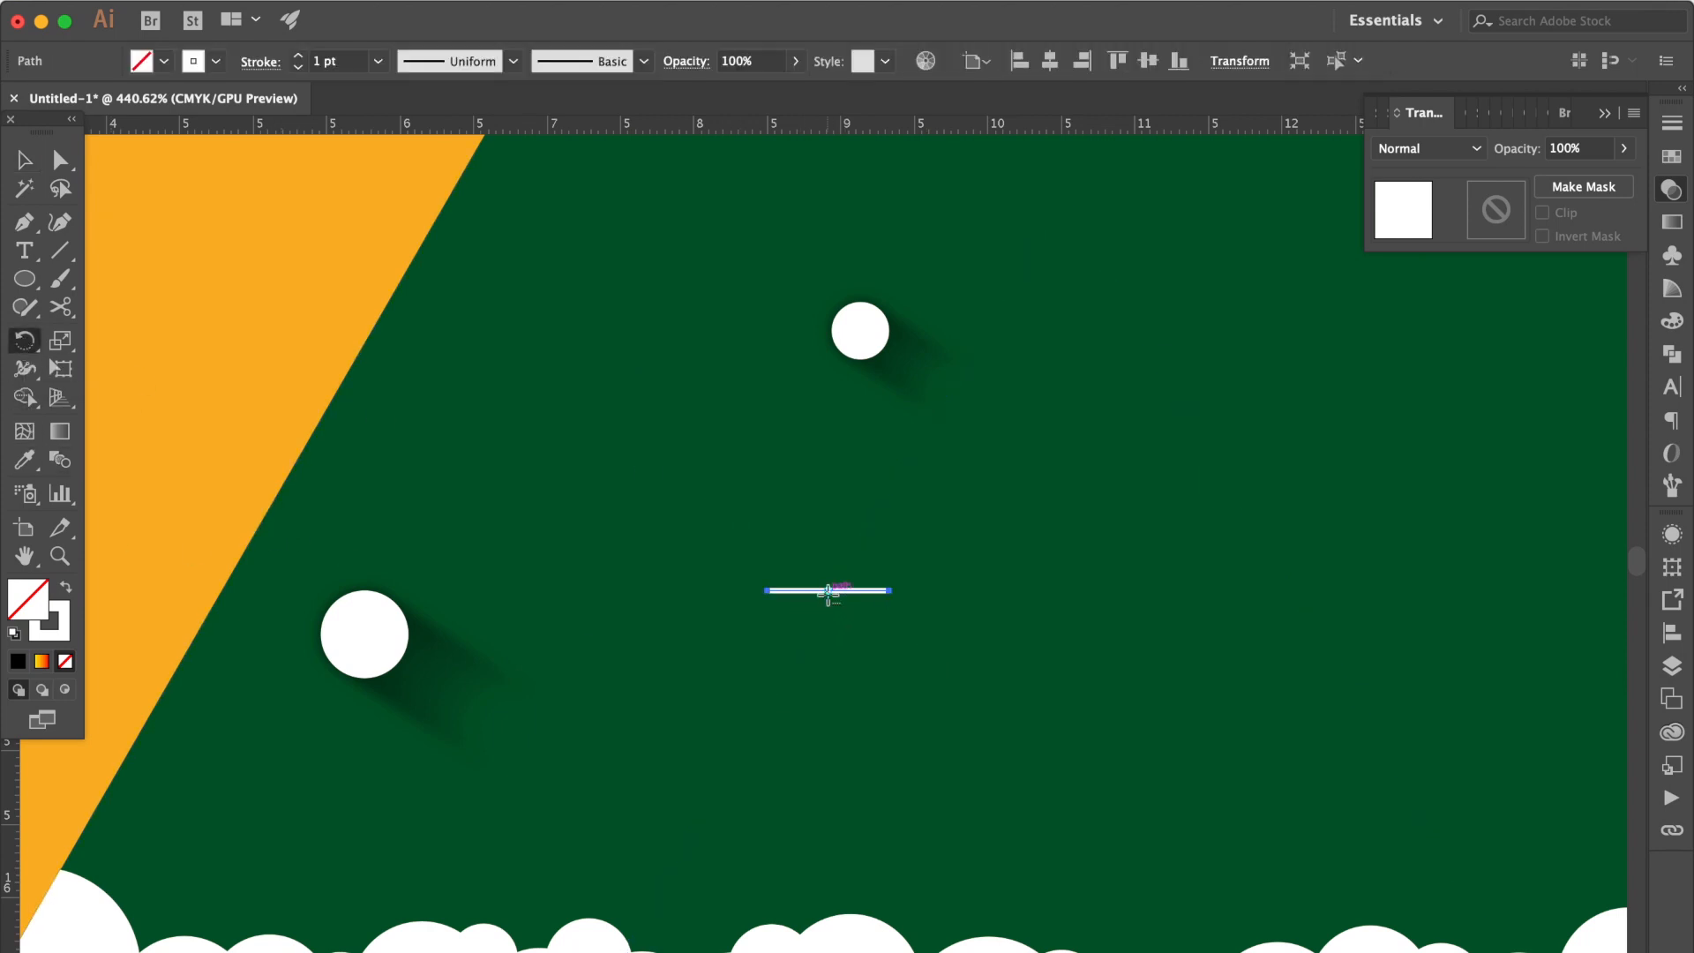
left_click(828, 595, "alt")
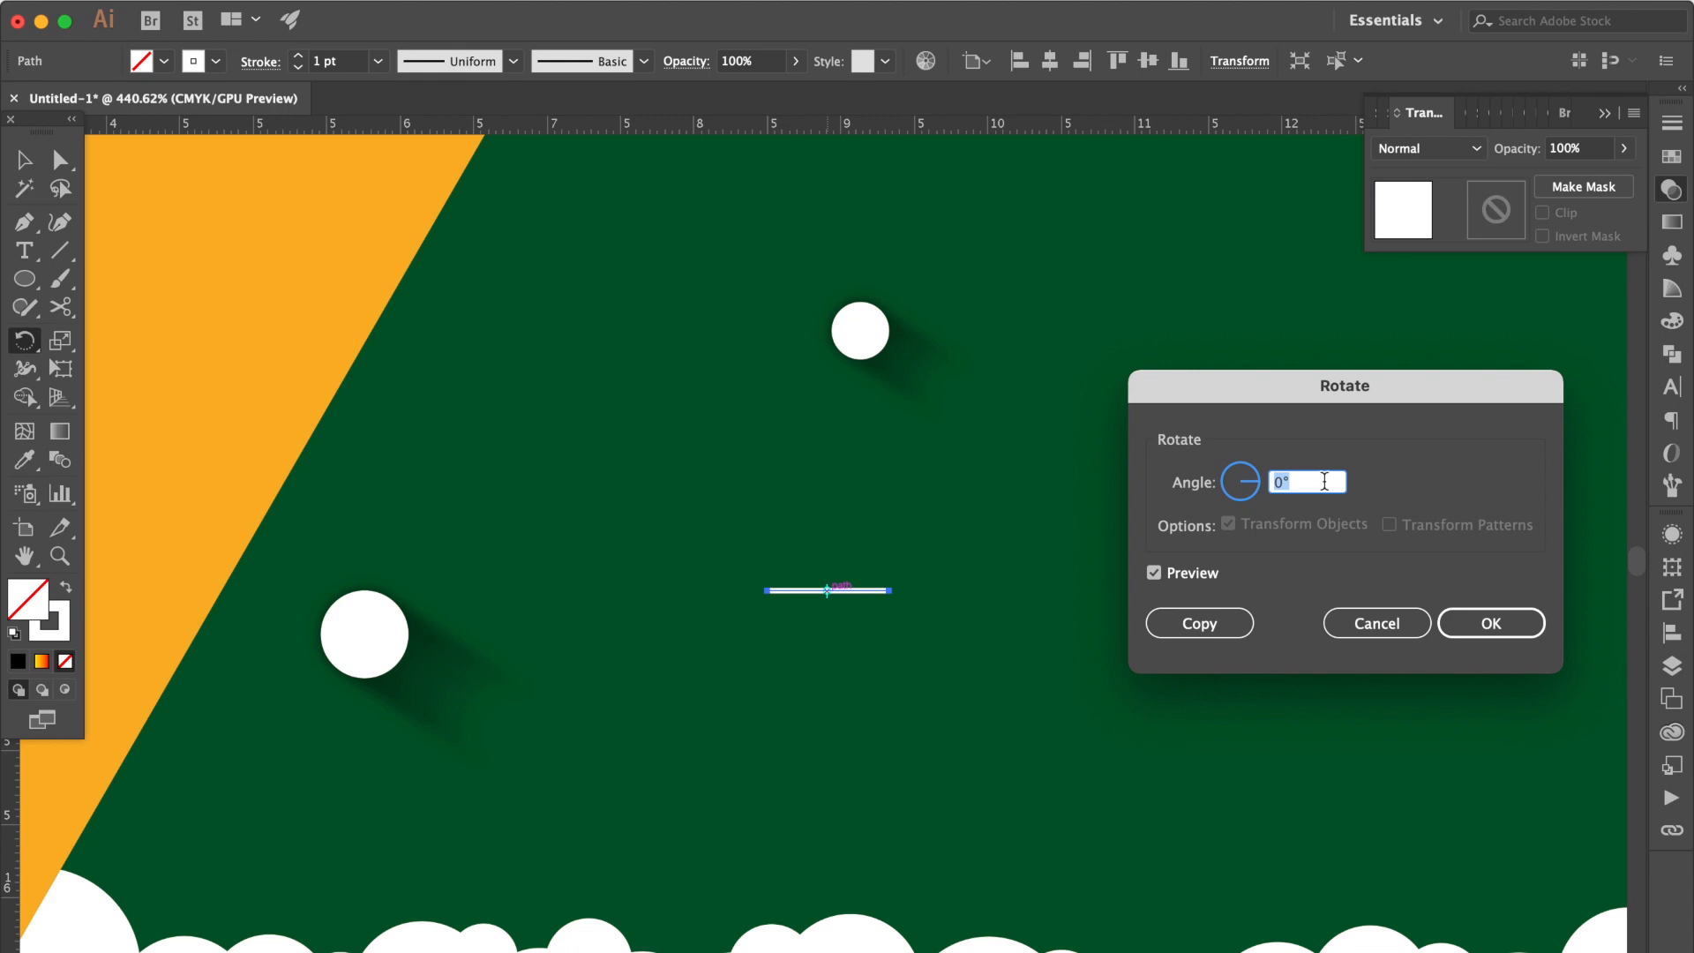
left_click(1188, 575)
left_click(1187, 576)
left_click(1200, 623)
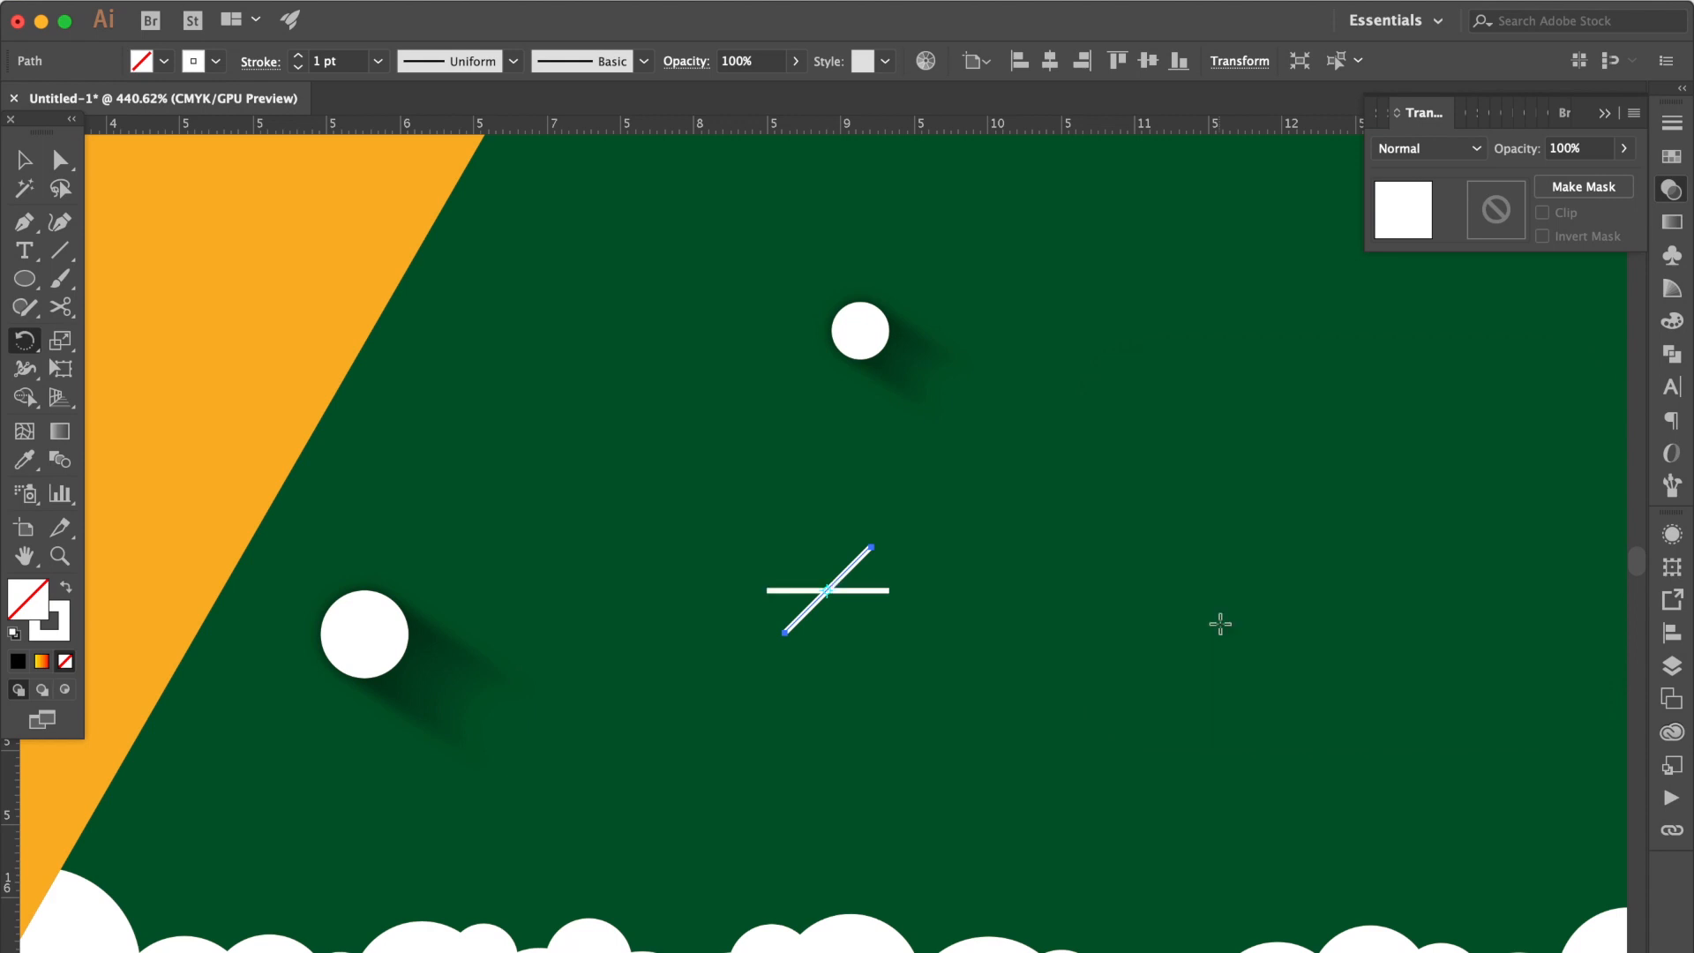
key("super+d")
key("super+d")
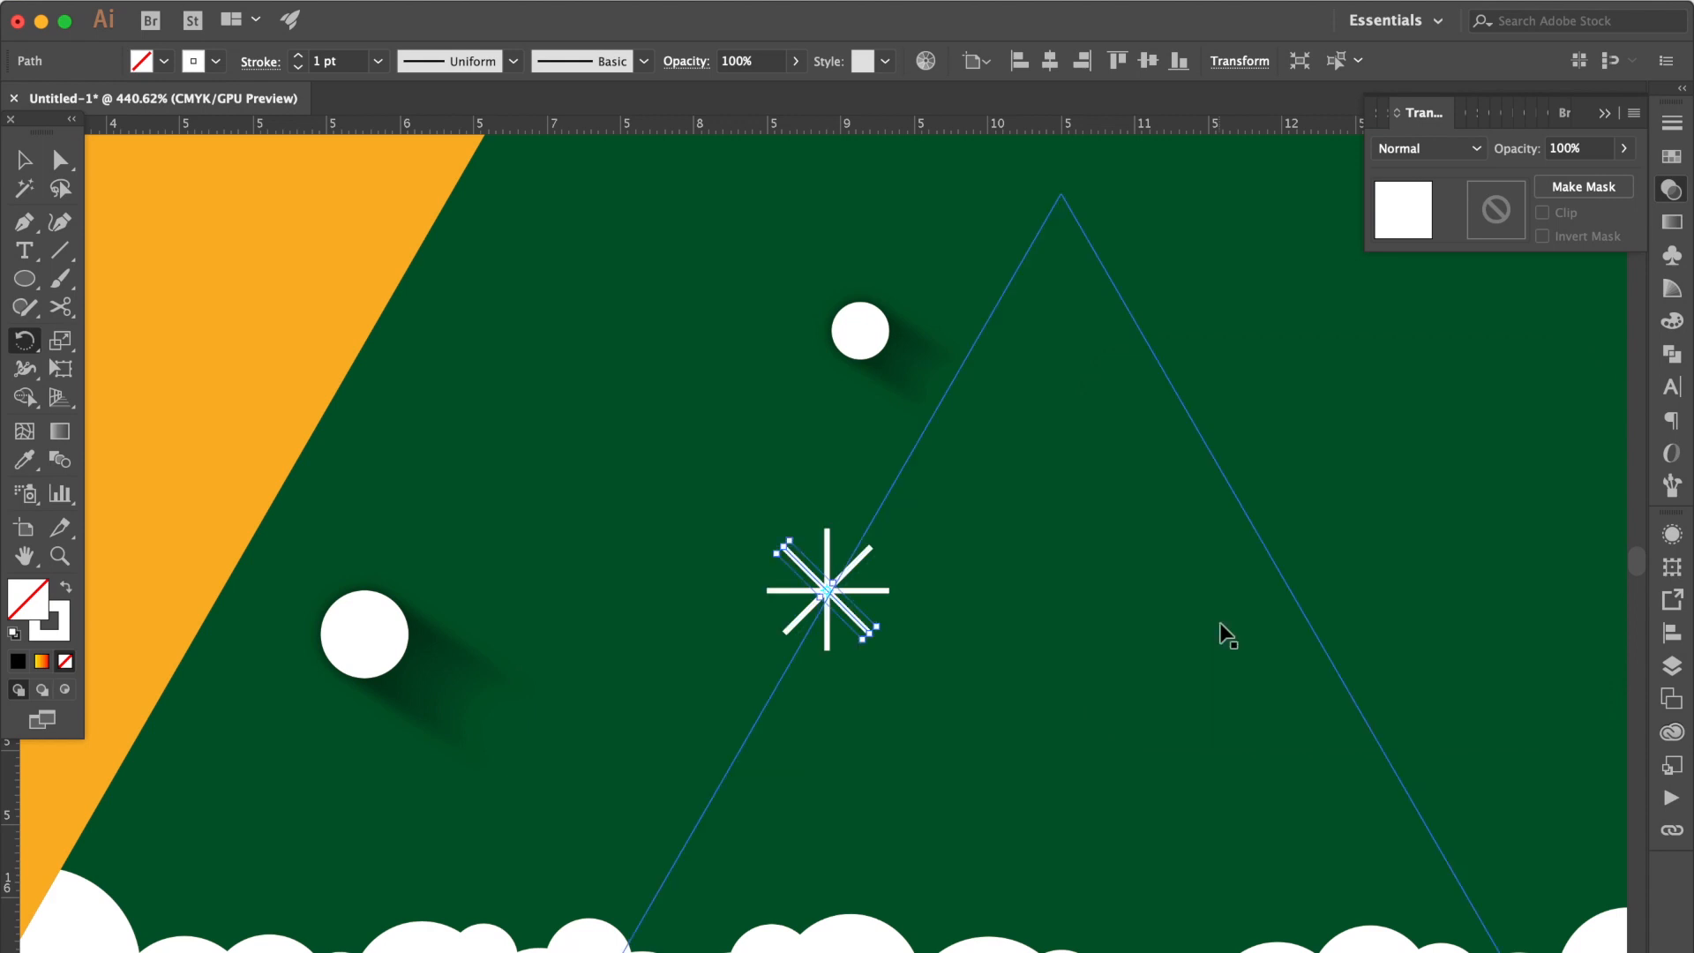
Step: Scale the diagonal line running from upper left to lower right uniformly to 85%
scroll(879, 625, "up", 2)
scroll(879, 625, "up", 2)
right_click(794, 575)
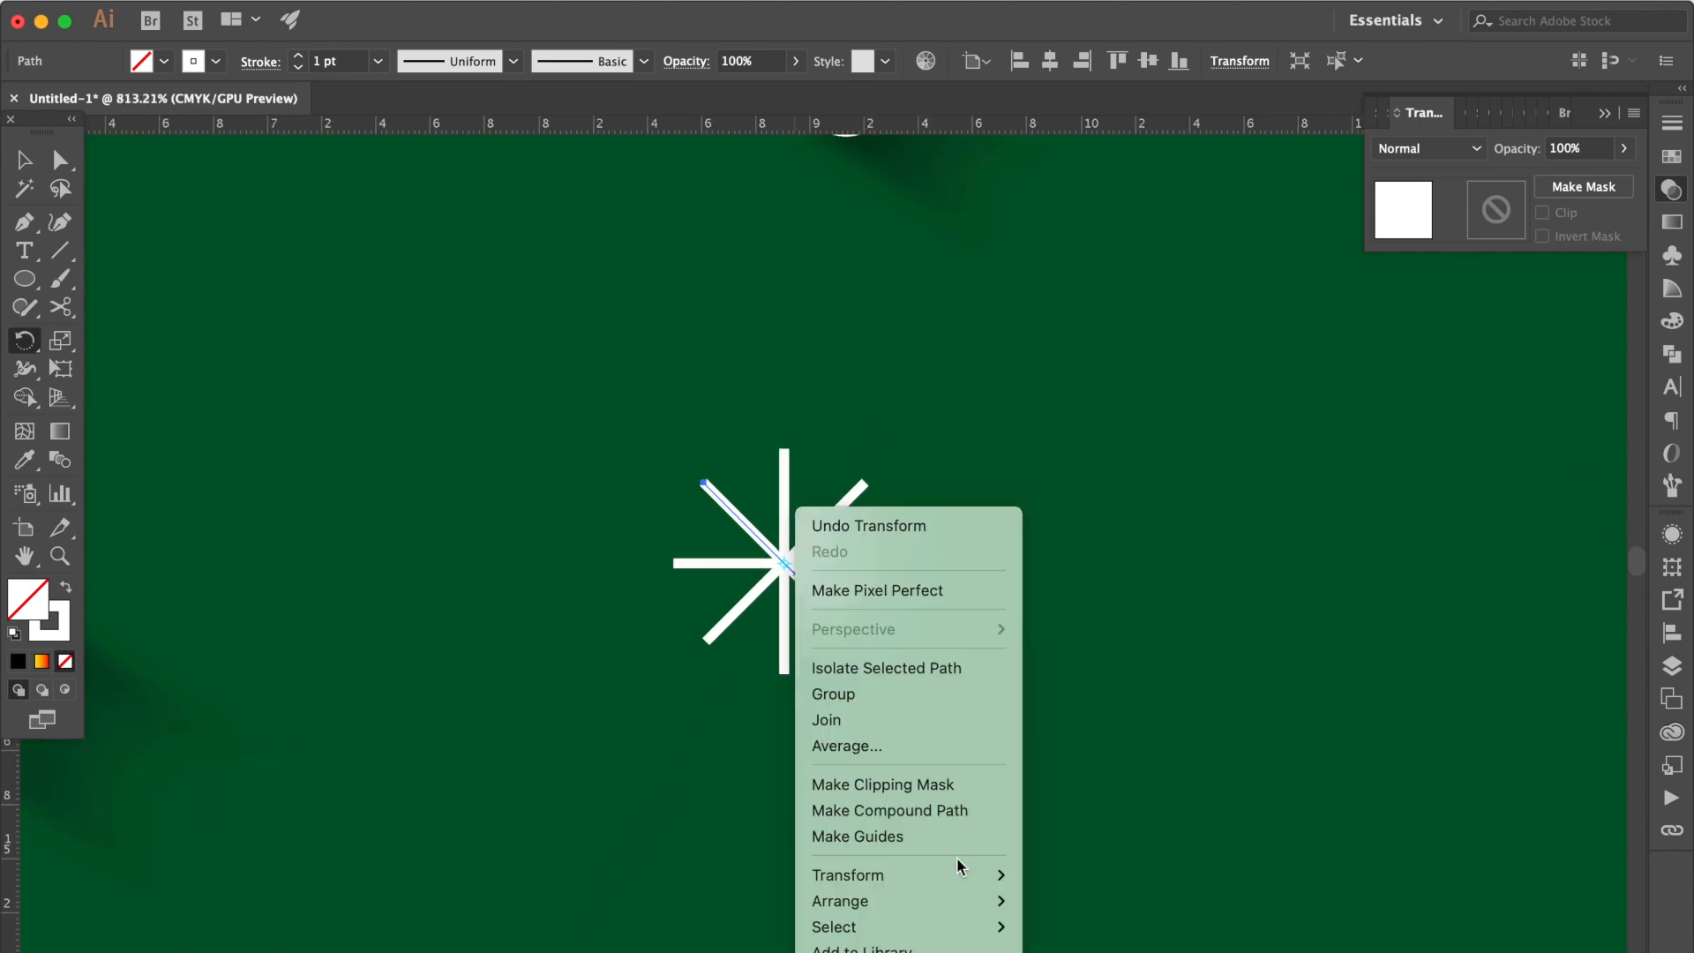
mouse_move(962, 874)
left_click(1143, 905)
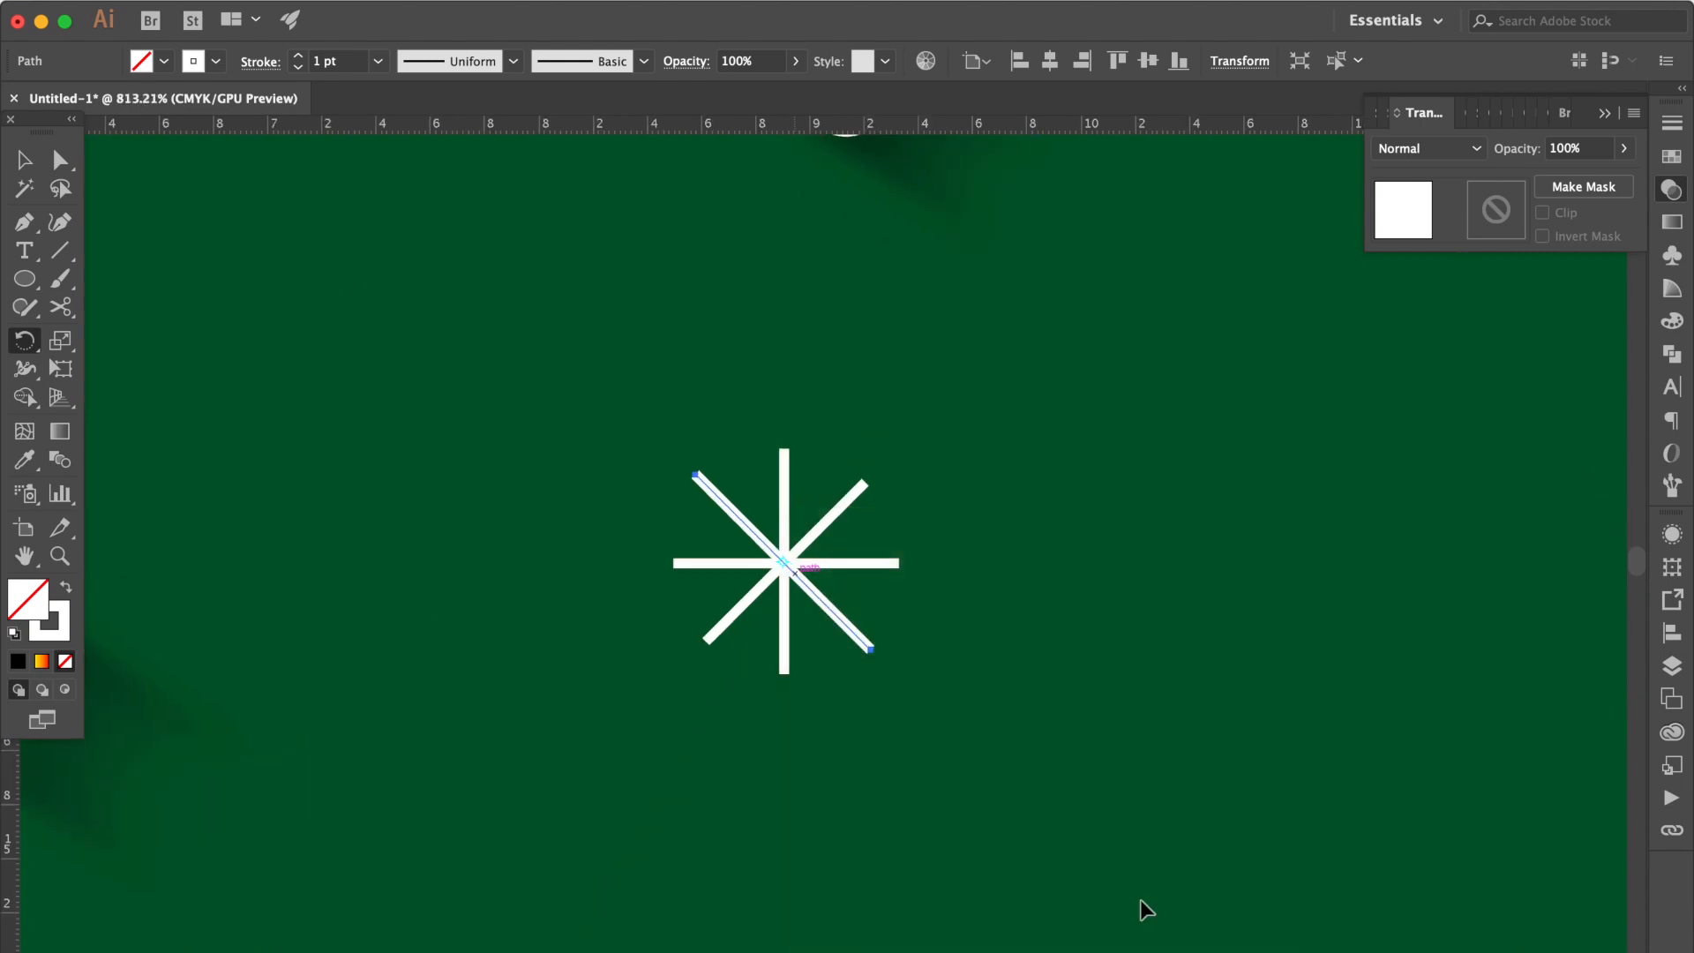
type("85")
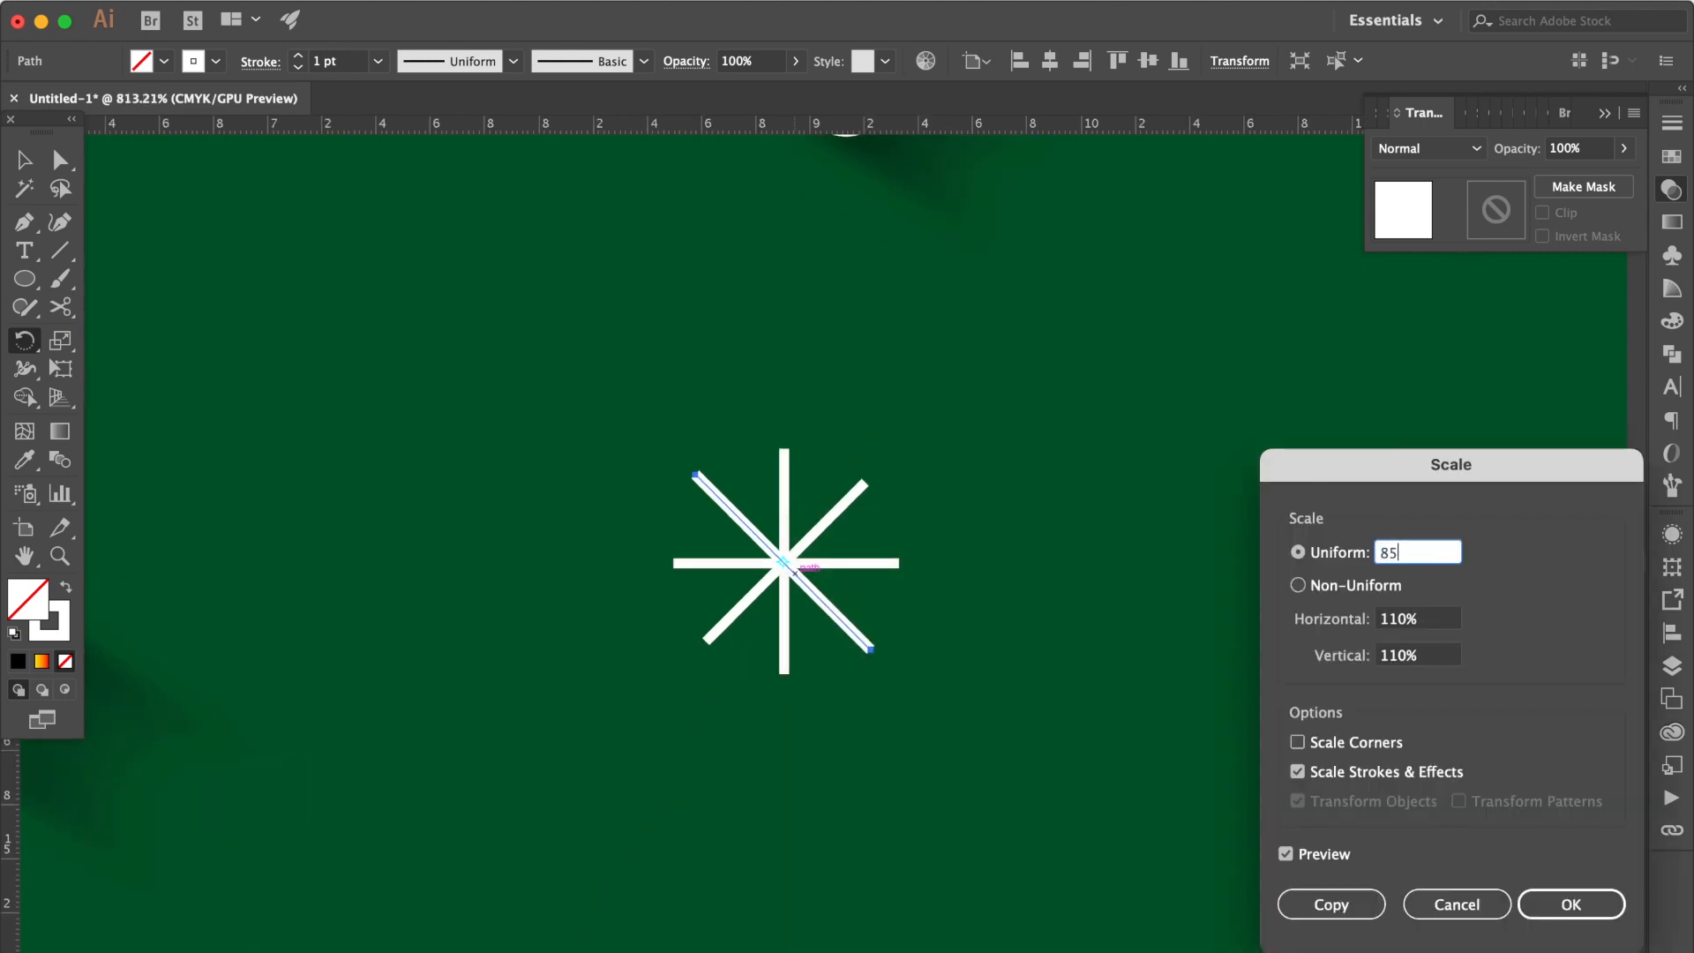
left_click(1335, 860)
left_click(1335, 860)
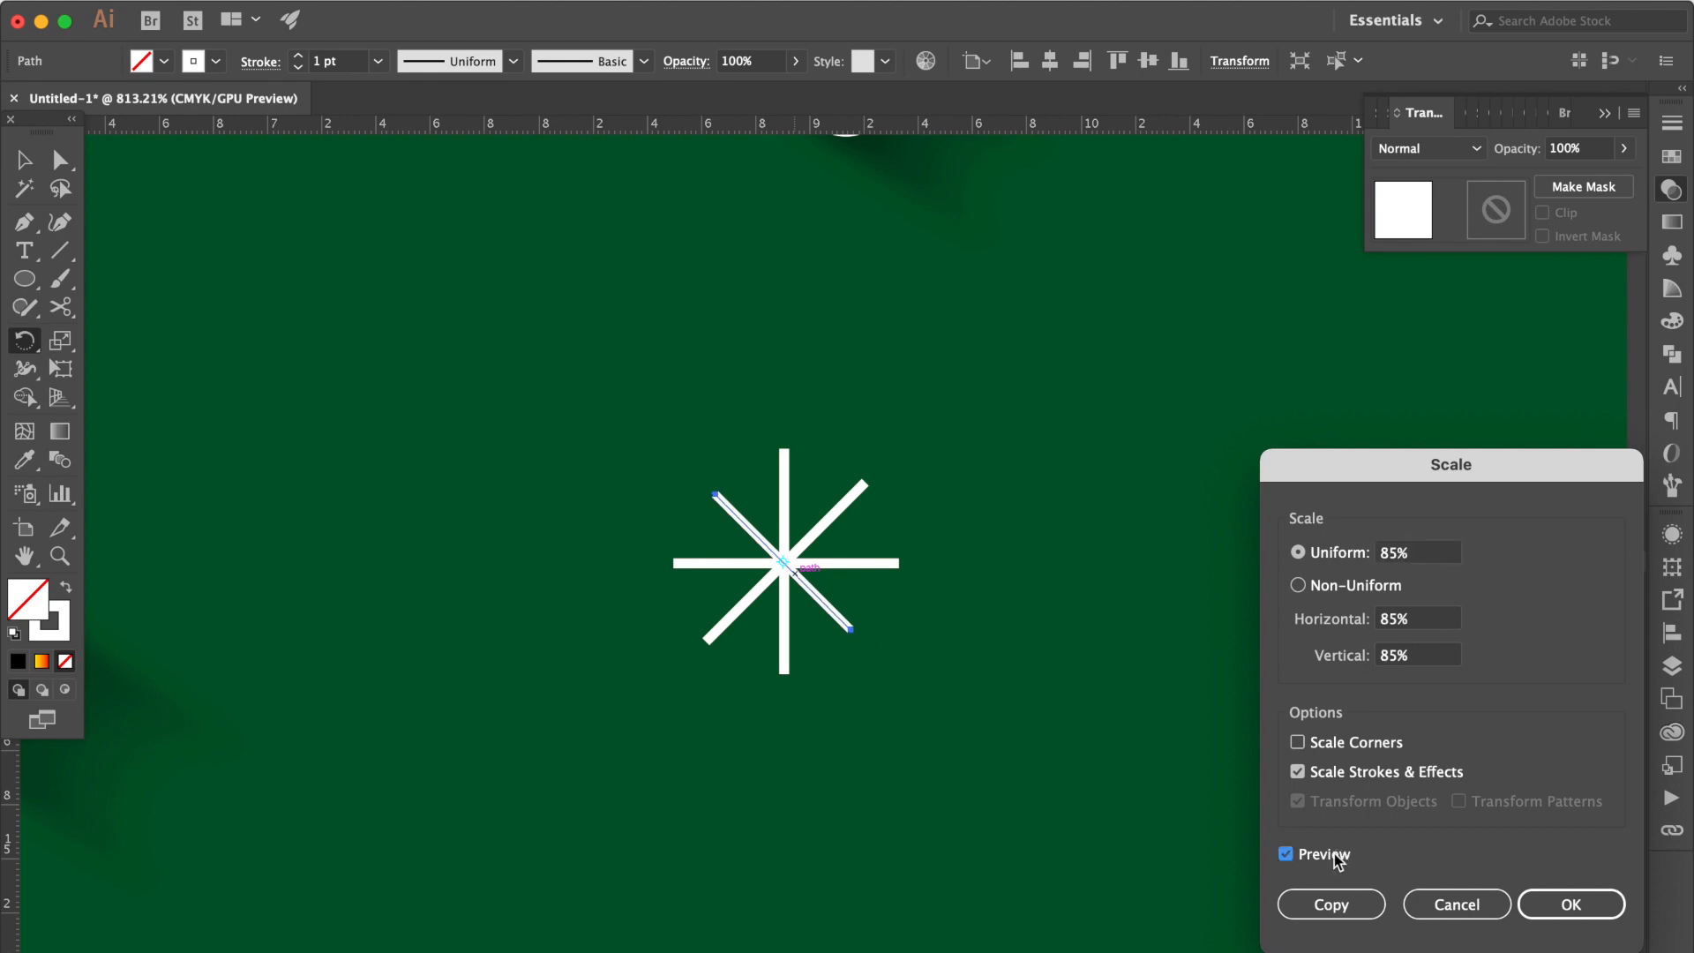
key("Return")
Step: Scale the other diagonal line, running from lower left to upper right, uniformly by the same 85%
key("super")
left_click(839, 506, "super")
right_click(838, 507)
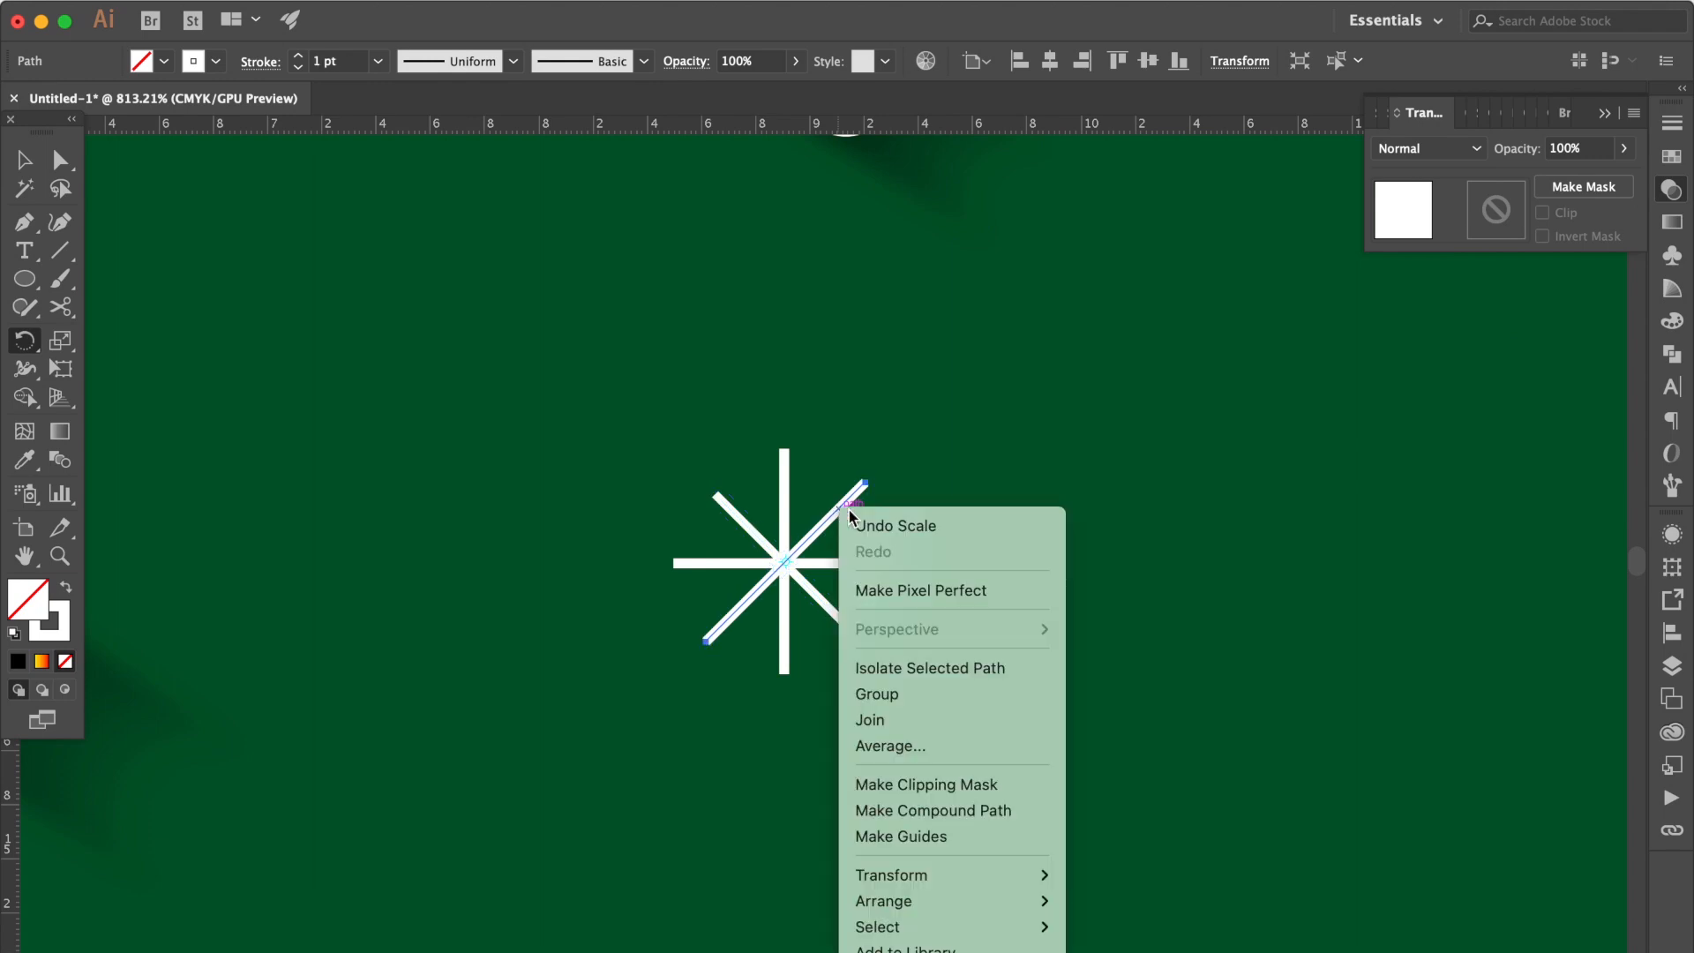
mouse_move(1014, 876)
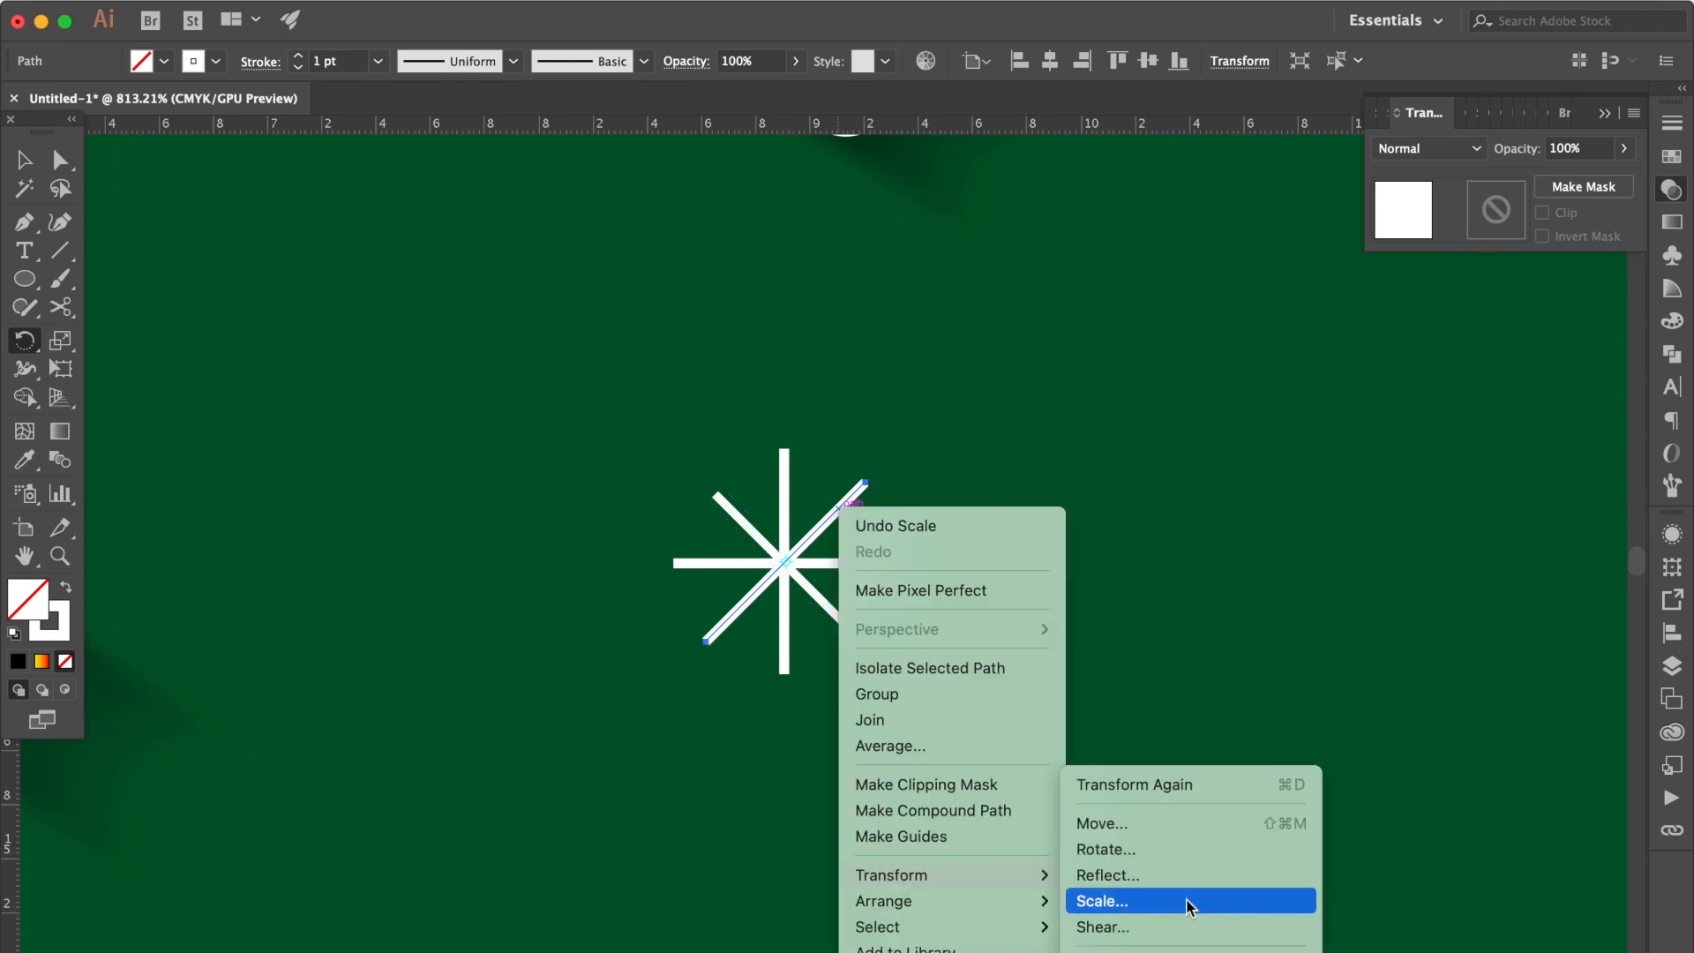
left_click(1185, 900)
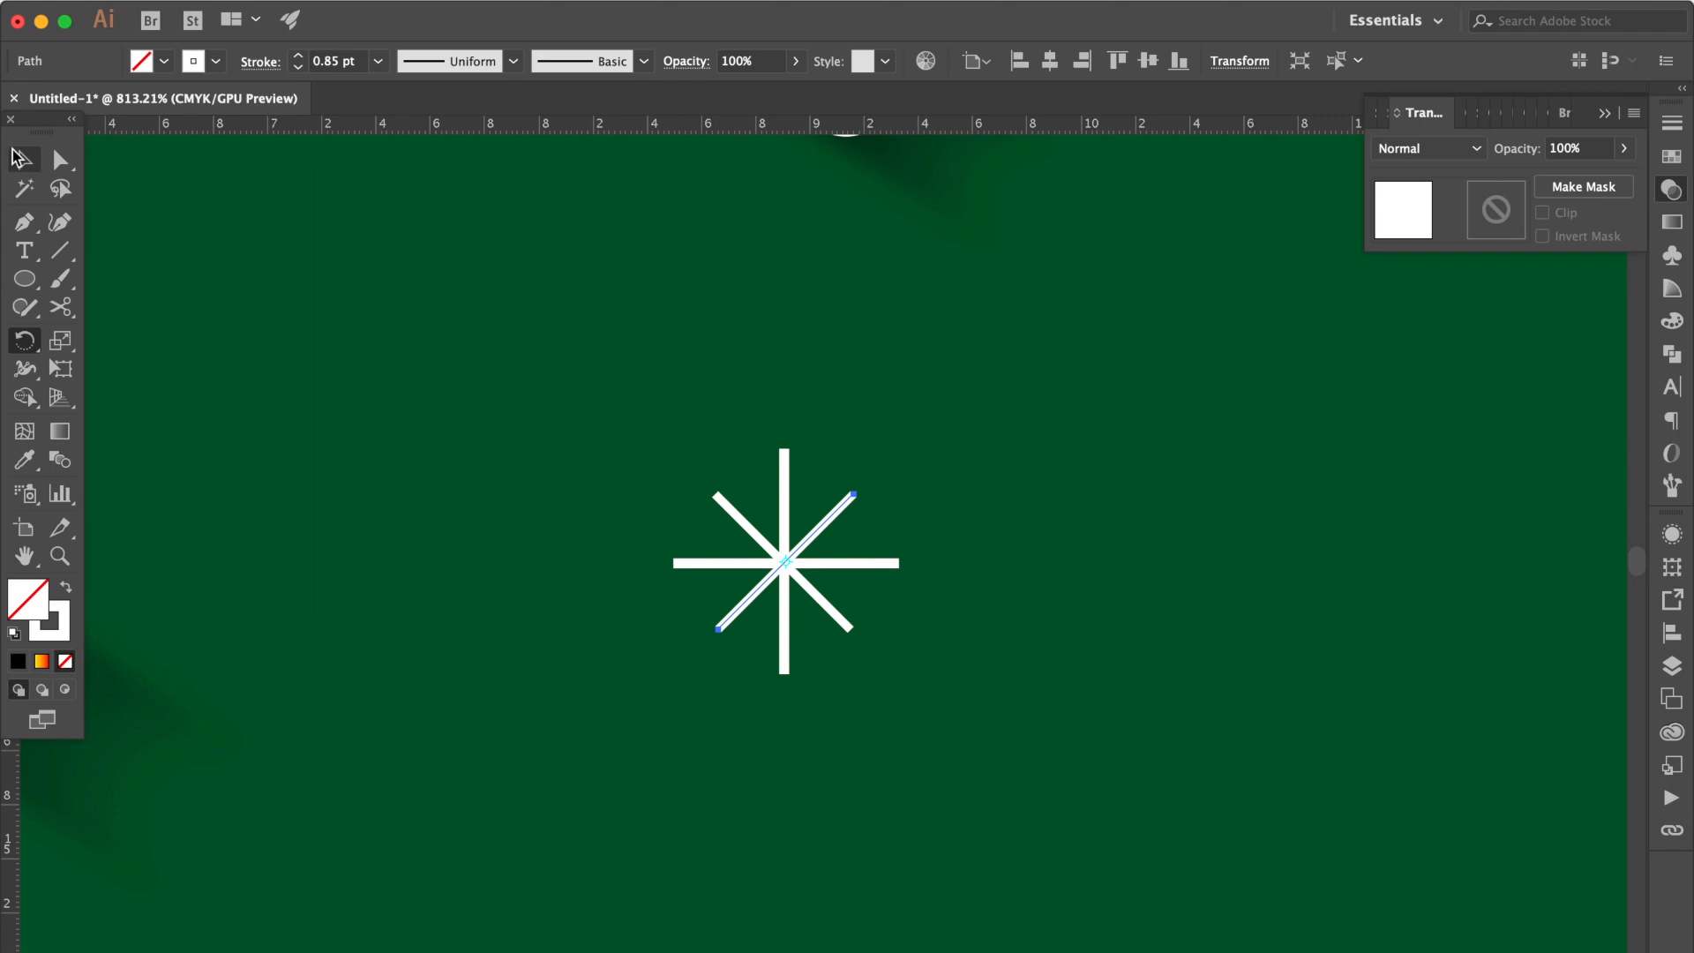
Step: Give all four snowflake lines round caps, round corner joins and a 2 pt stroke weight
left_click(27, 161)
key("super+a")
left_click(785, 474, "shift")
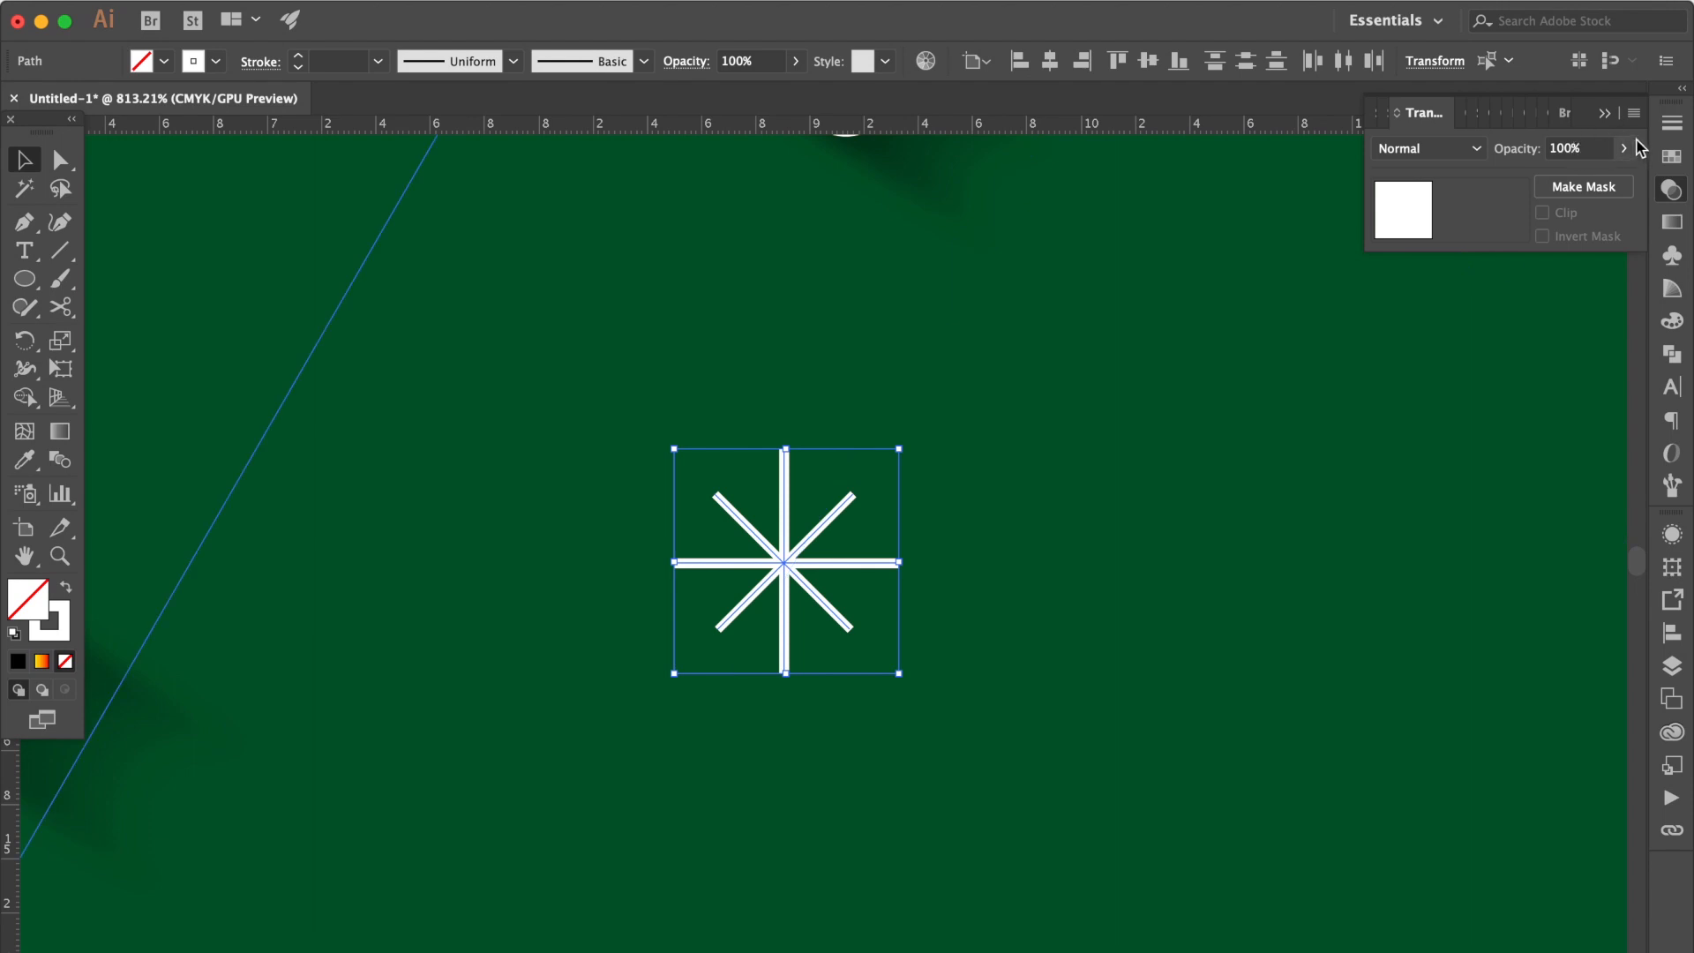
left_click(1673, 127)
left_click(1491, 181)
left_click(1490, 211)
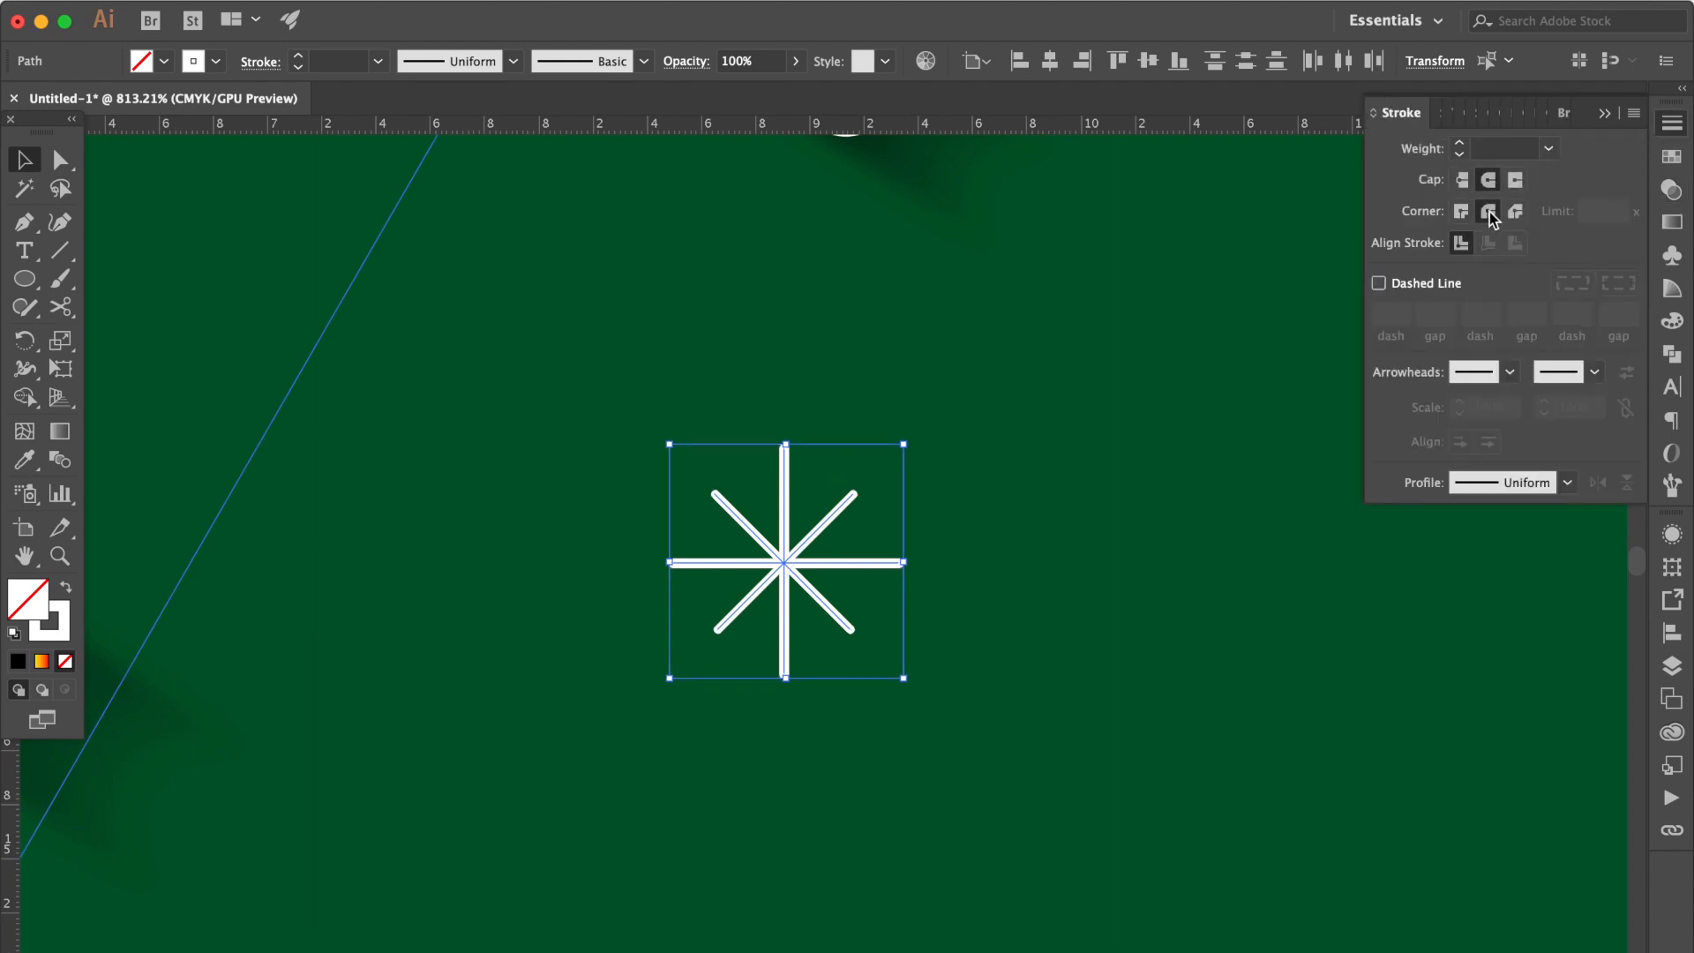
left_click(1549, 150)
left_click(1571, 277)
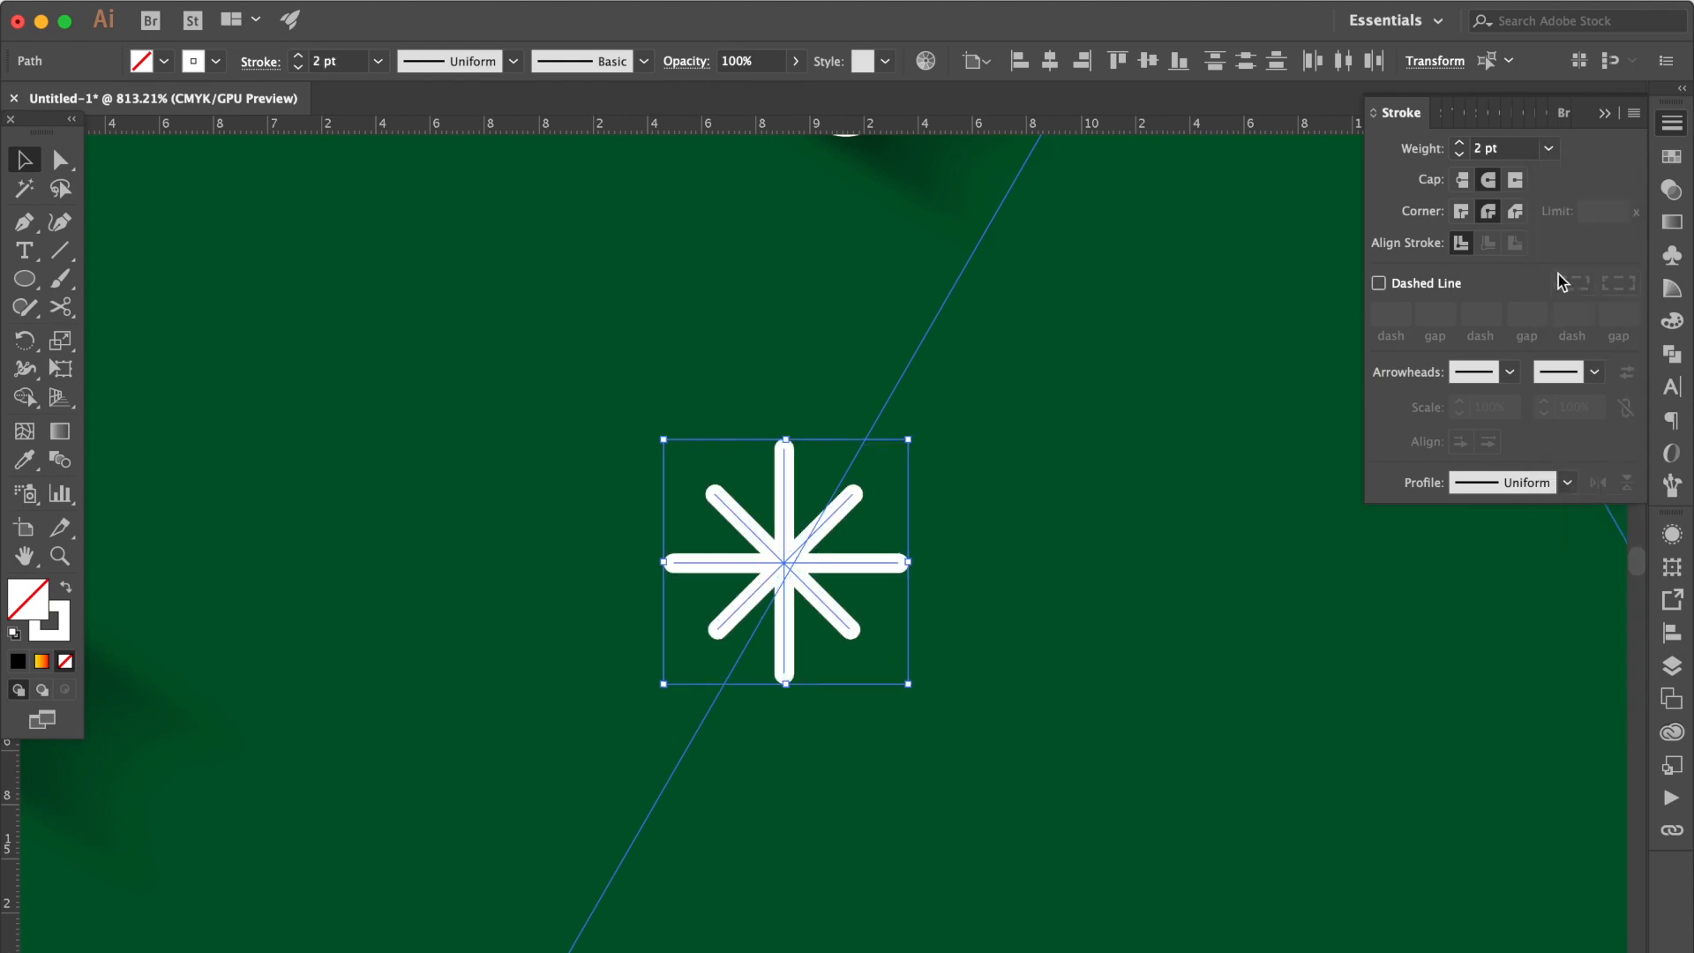
Step: Group the four snowflake lines and expand the group's fill and stroke into shapes
scroll(985, 473, "down", 8)
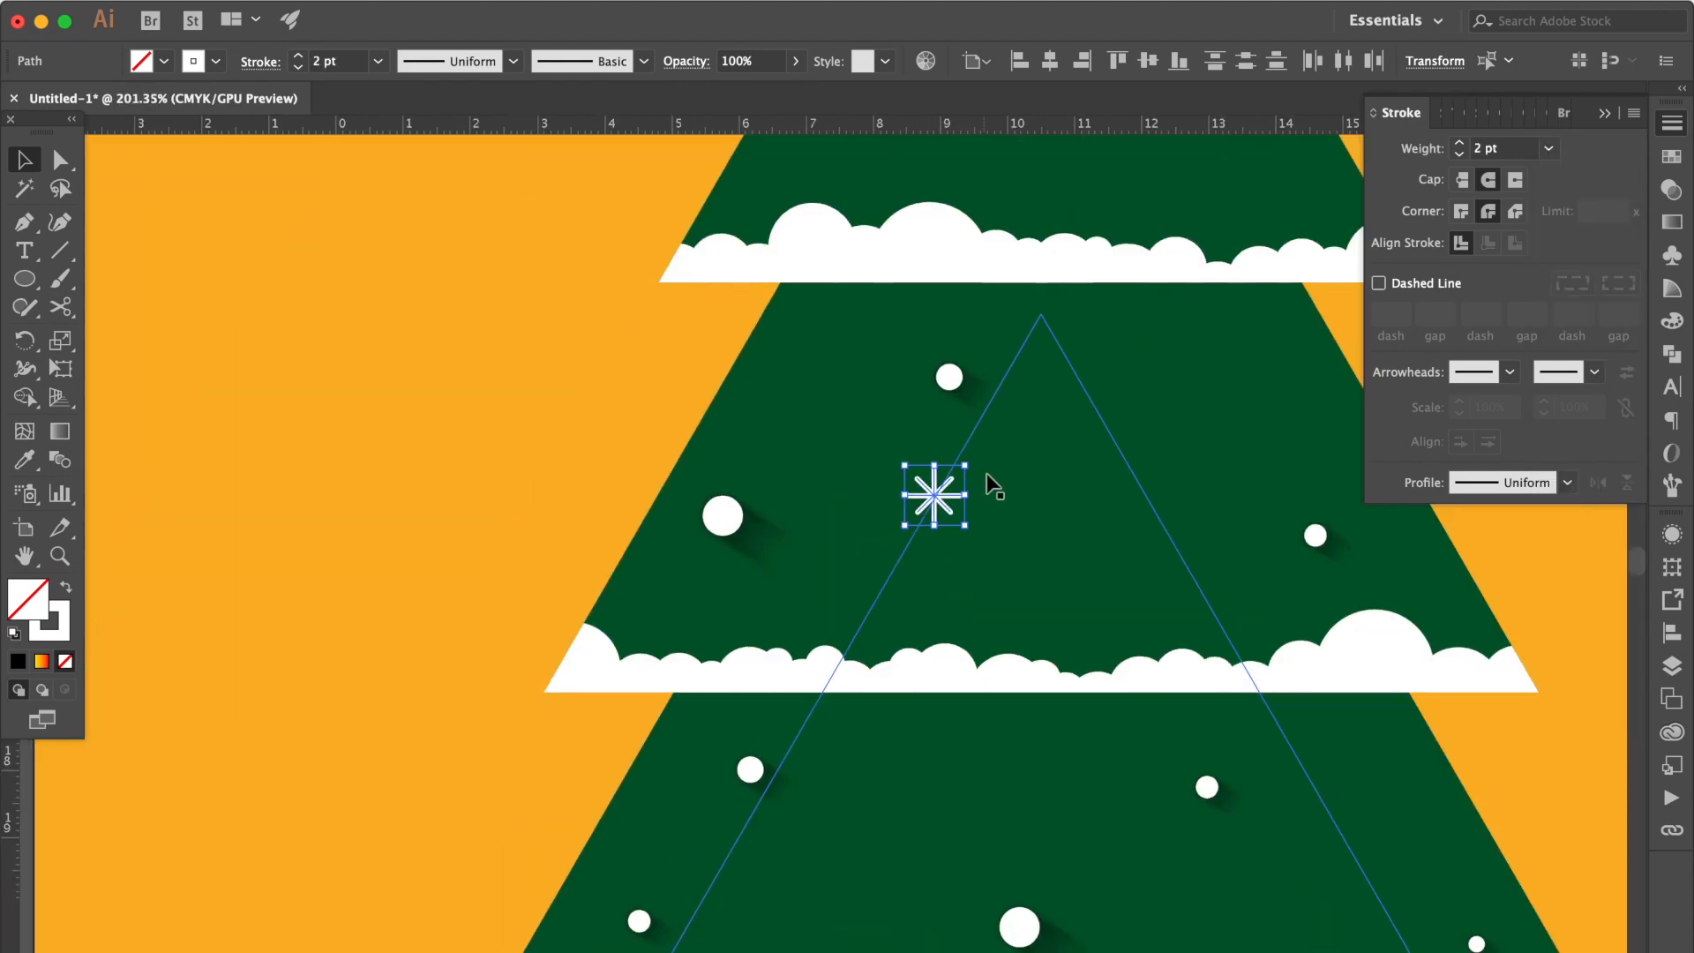
key("super+g")
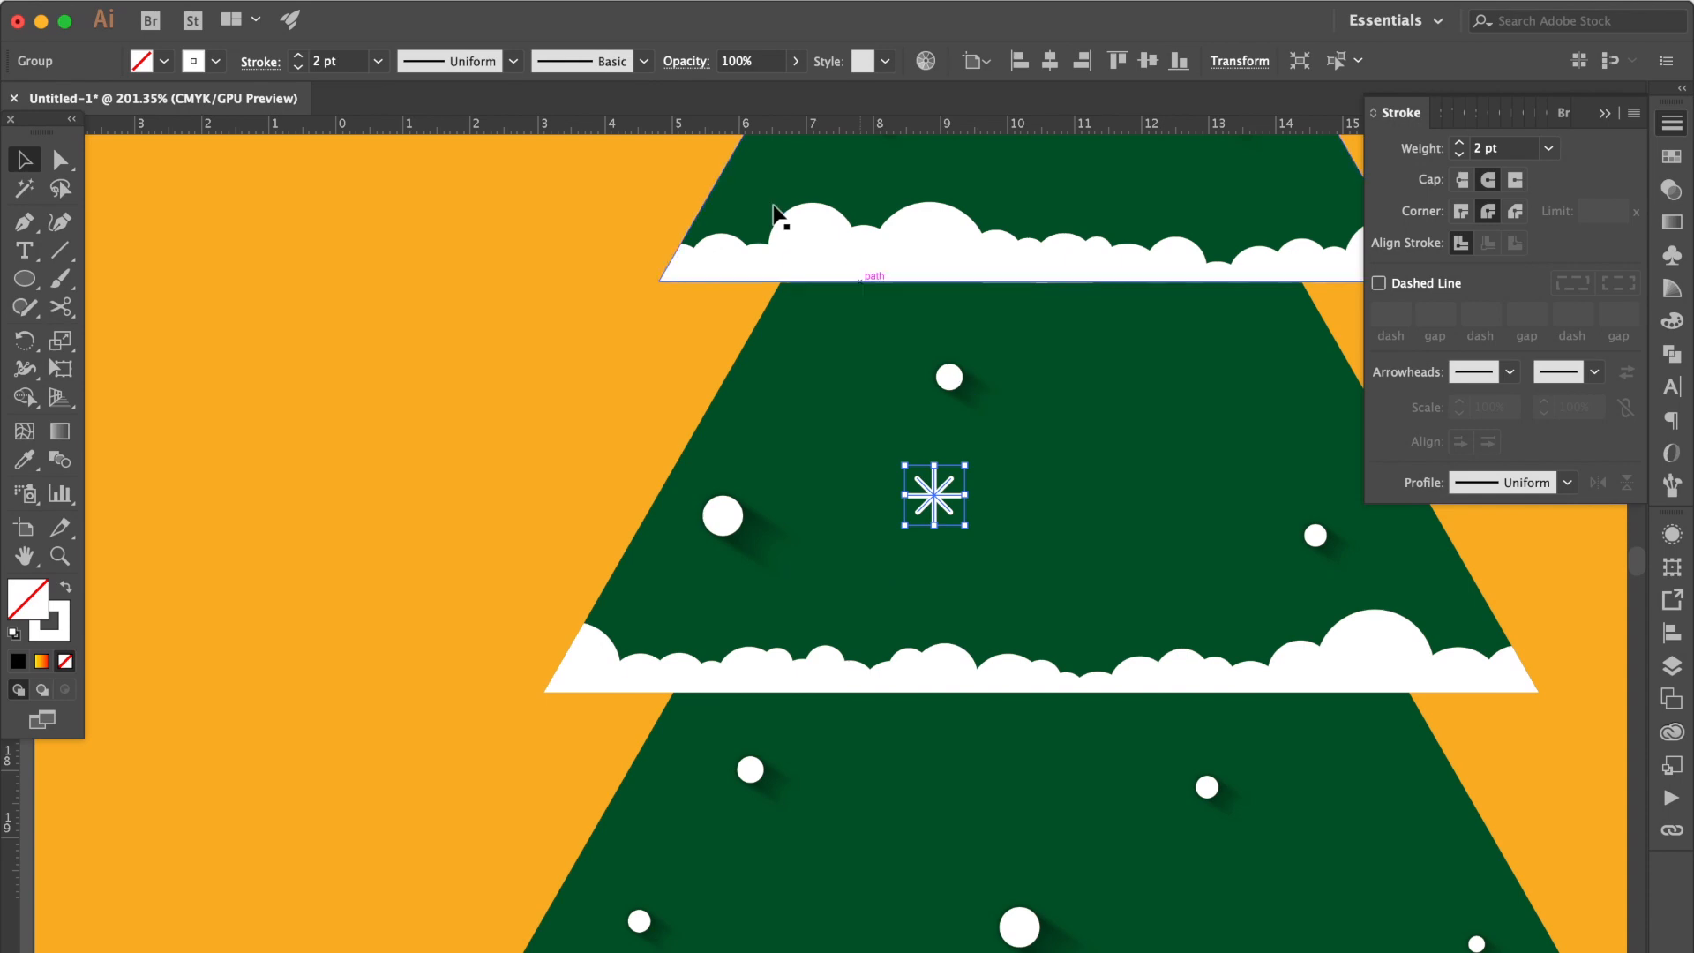
left_click(319, 2)
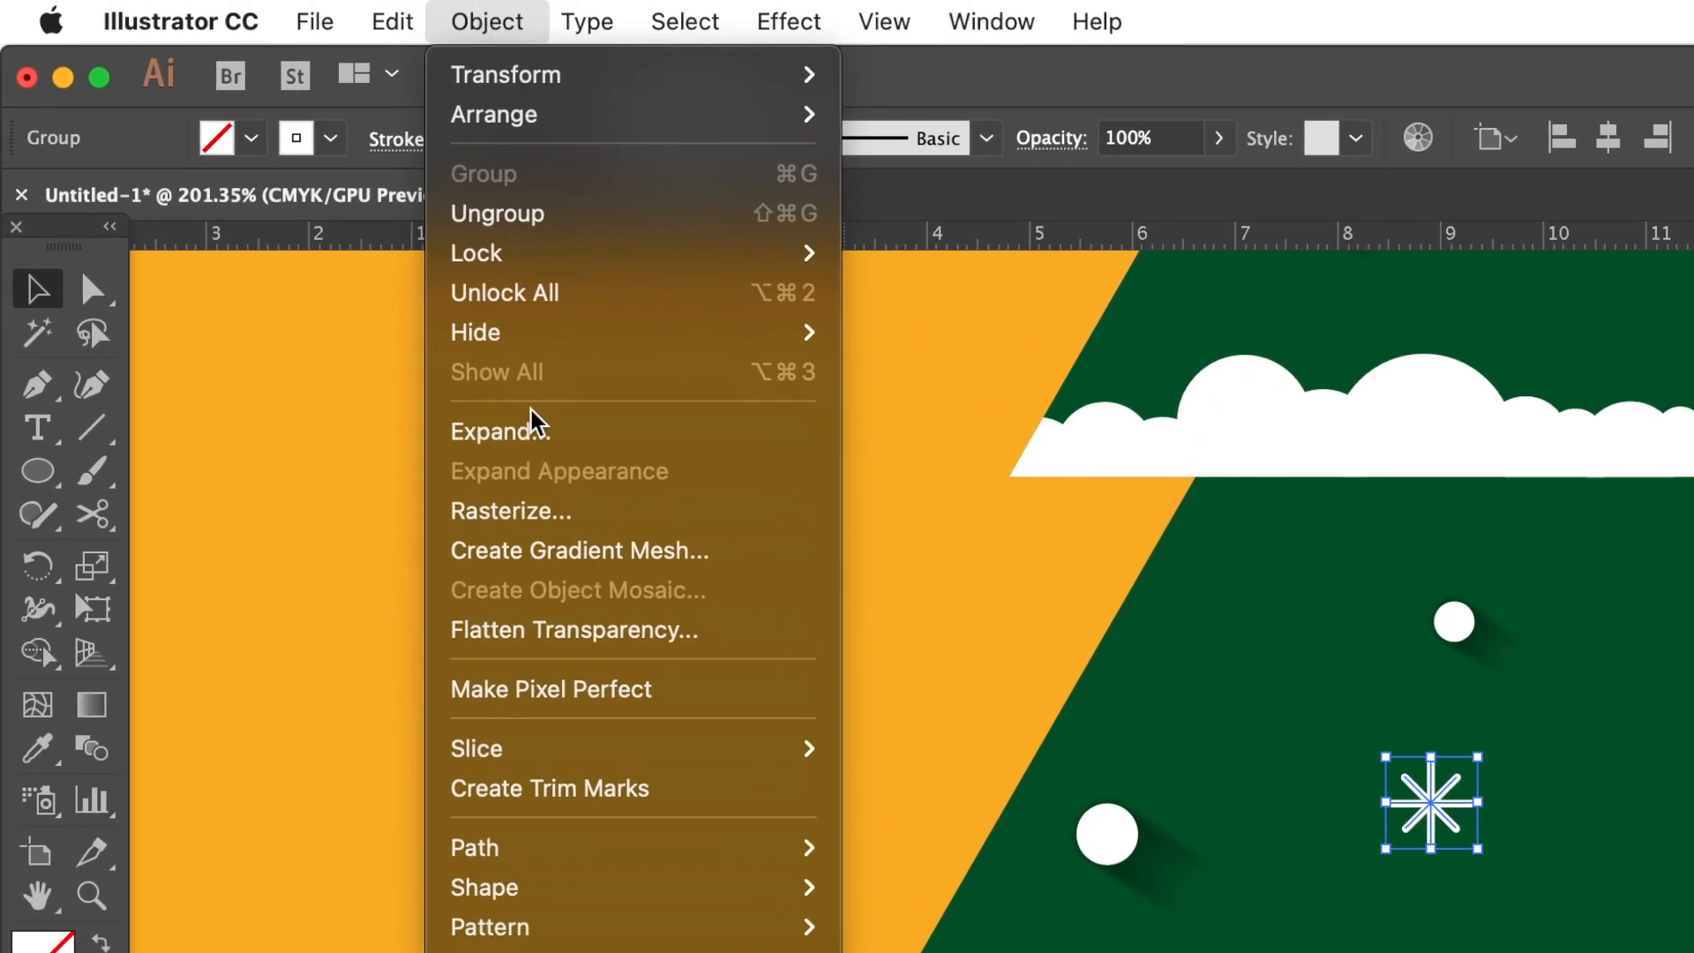
left_click(529, 429)
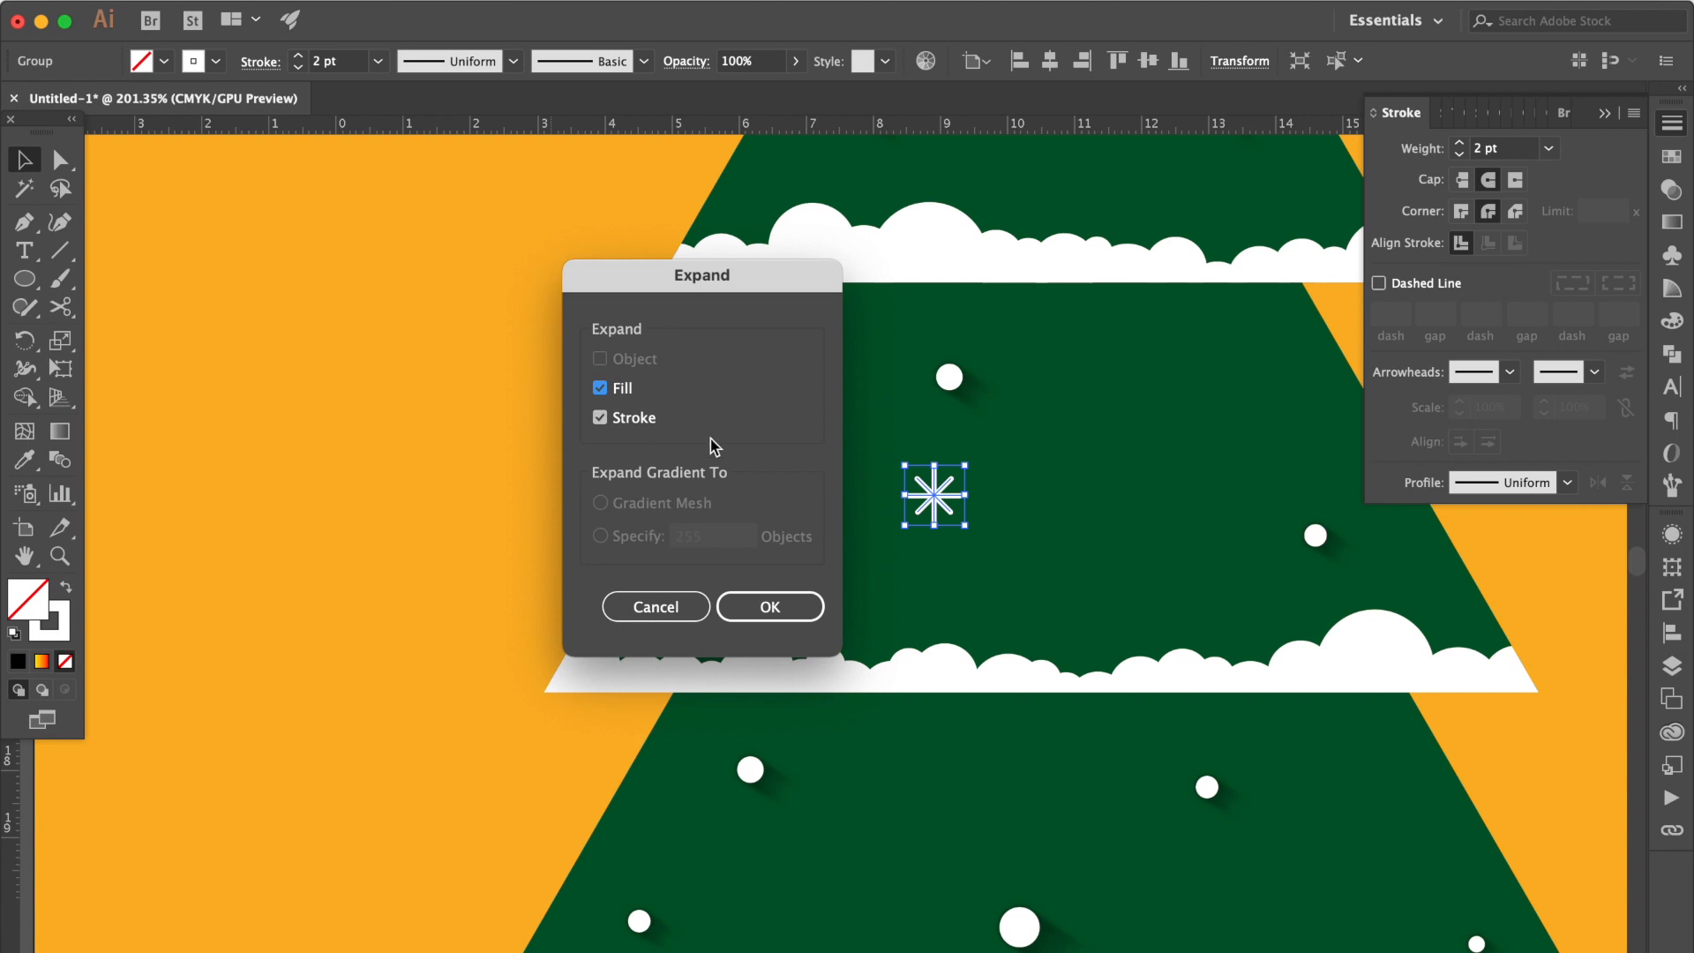
key("Return")
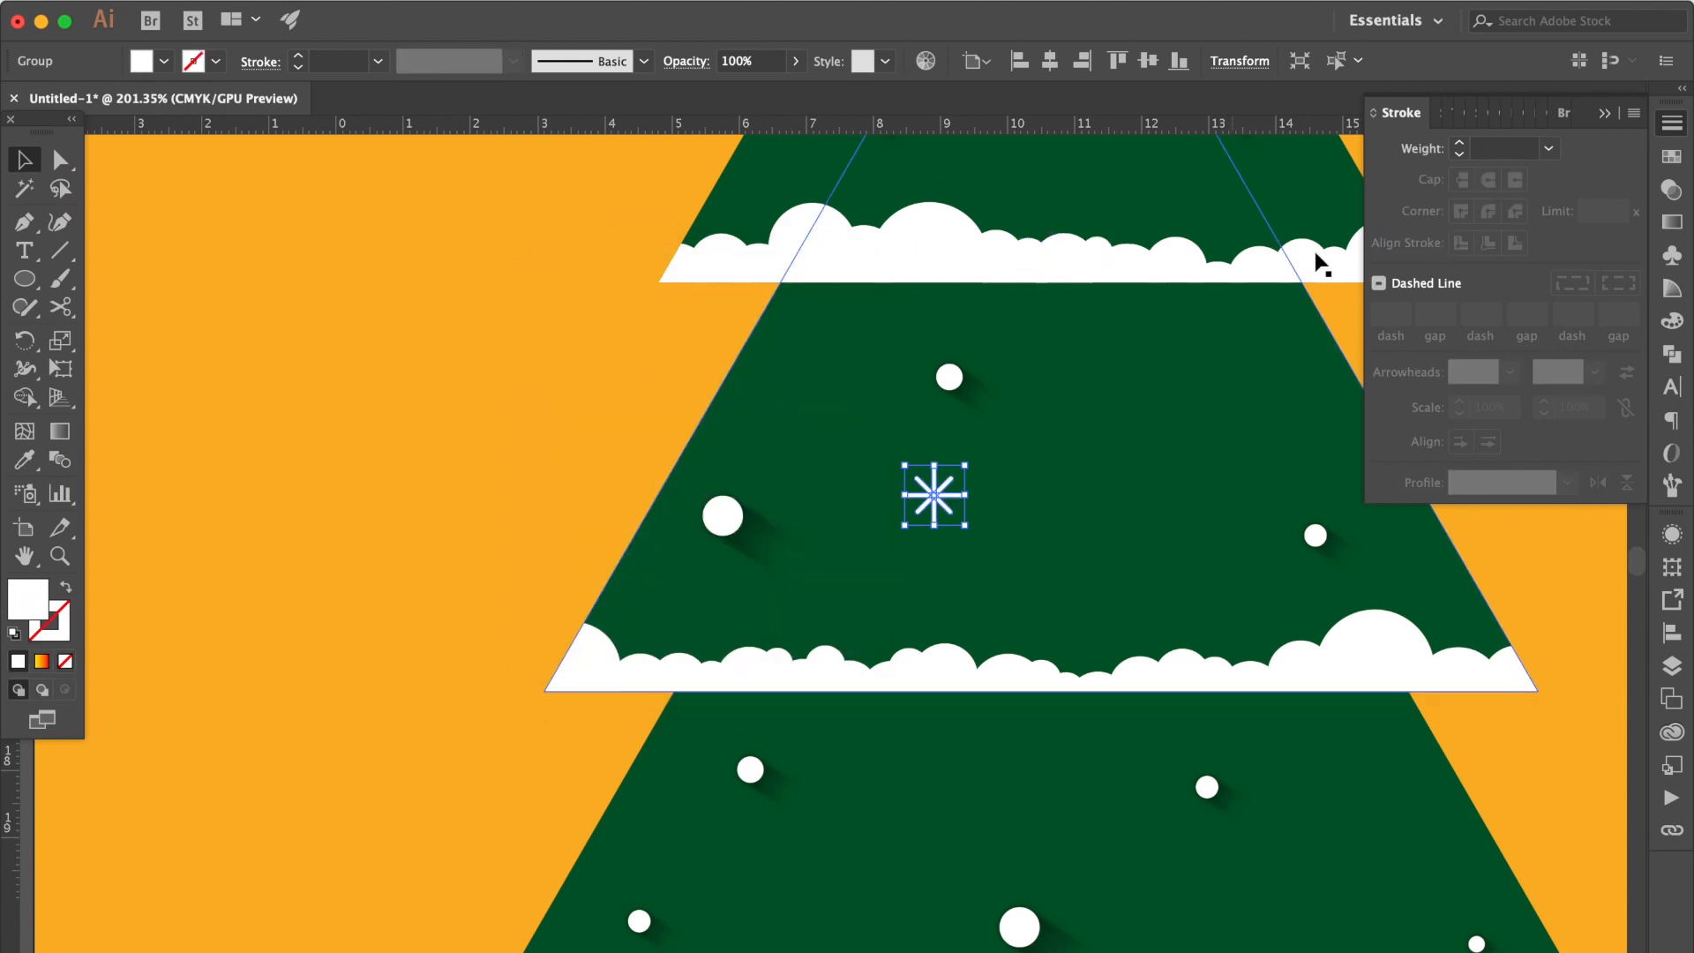
Step: Unite the snowflake into one shape and place two copies, one to its upper left and one to its lower right
left_click(1672, 353)
left_click(1387, 176)
scroll(989, 518, "up", 4)
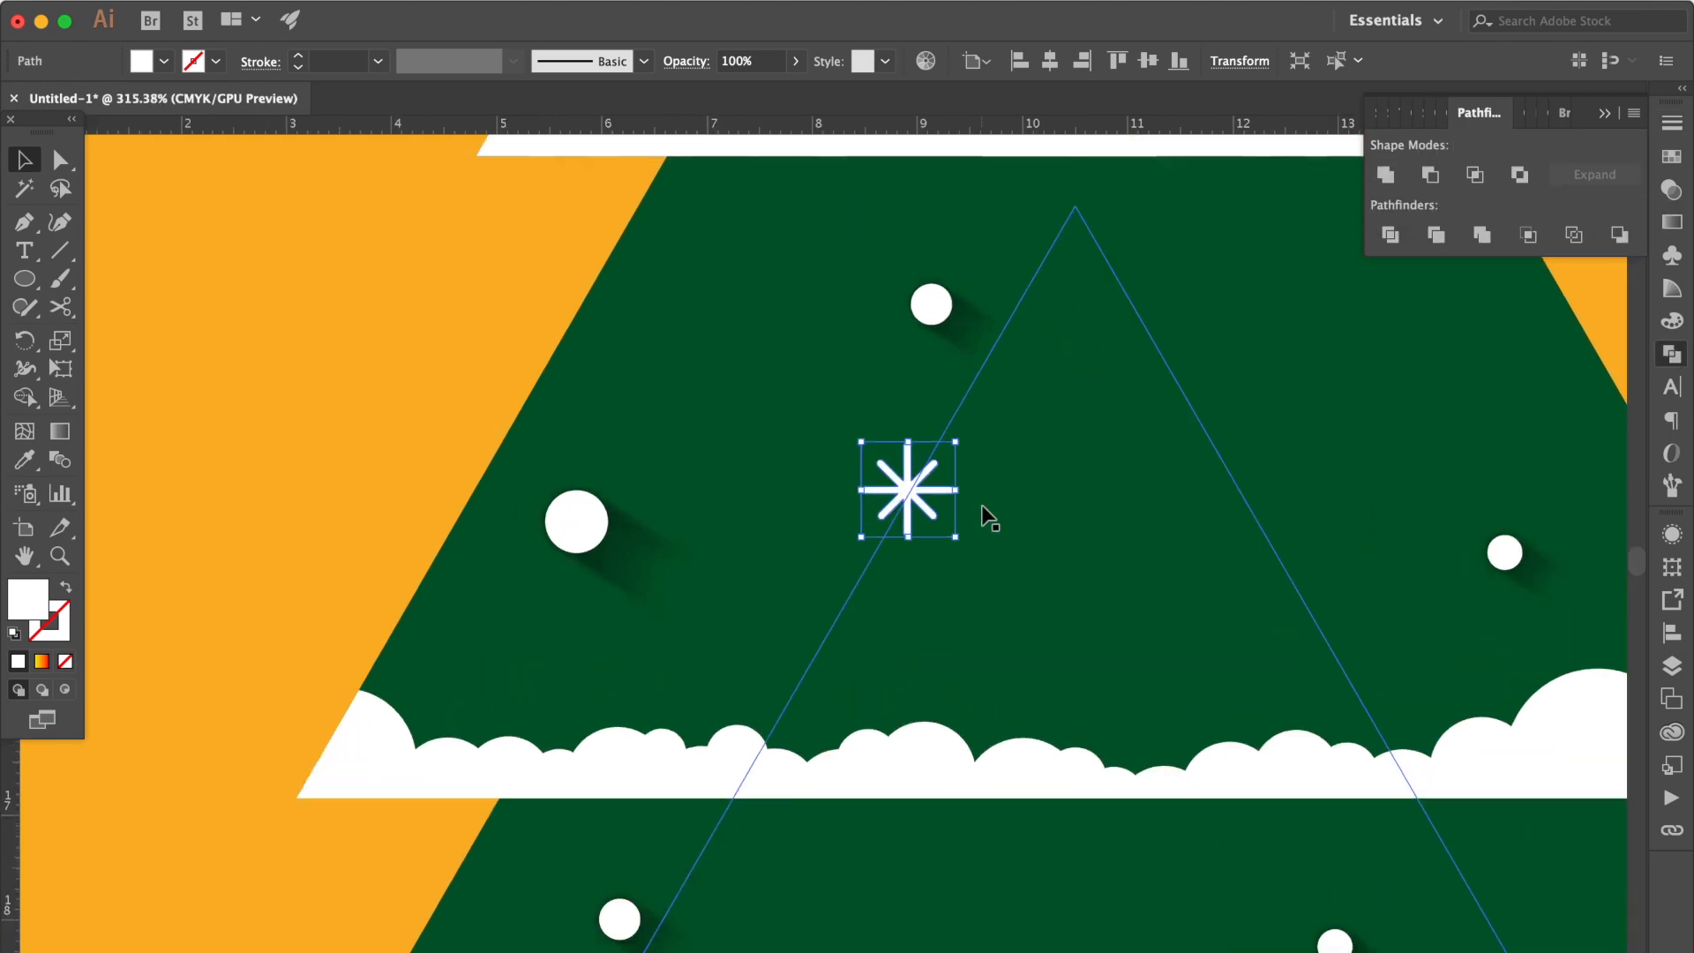
left_click_drag(900, 494, 729, 322)
left_click_drag(1039, 621, 1026, 621)
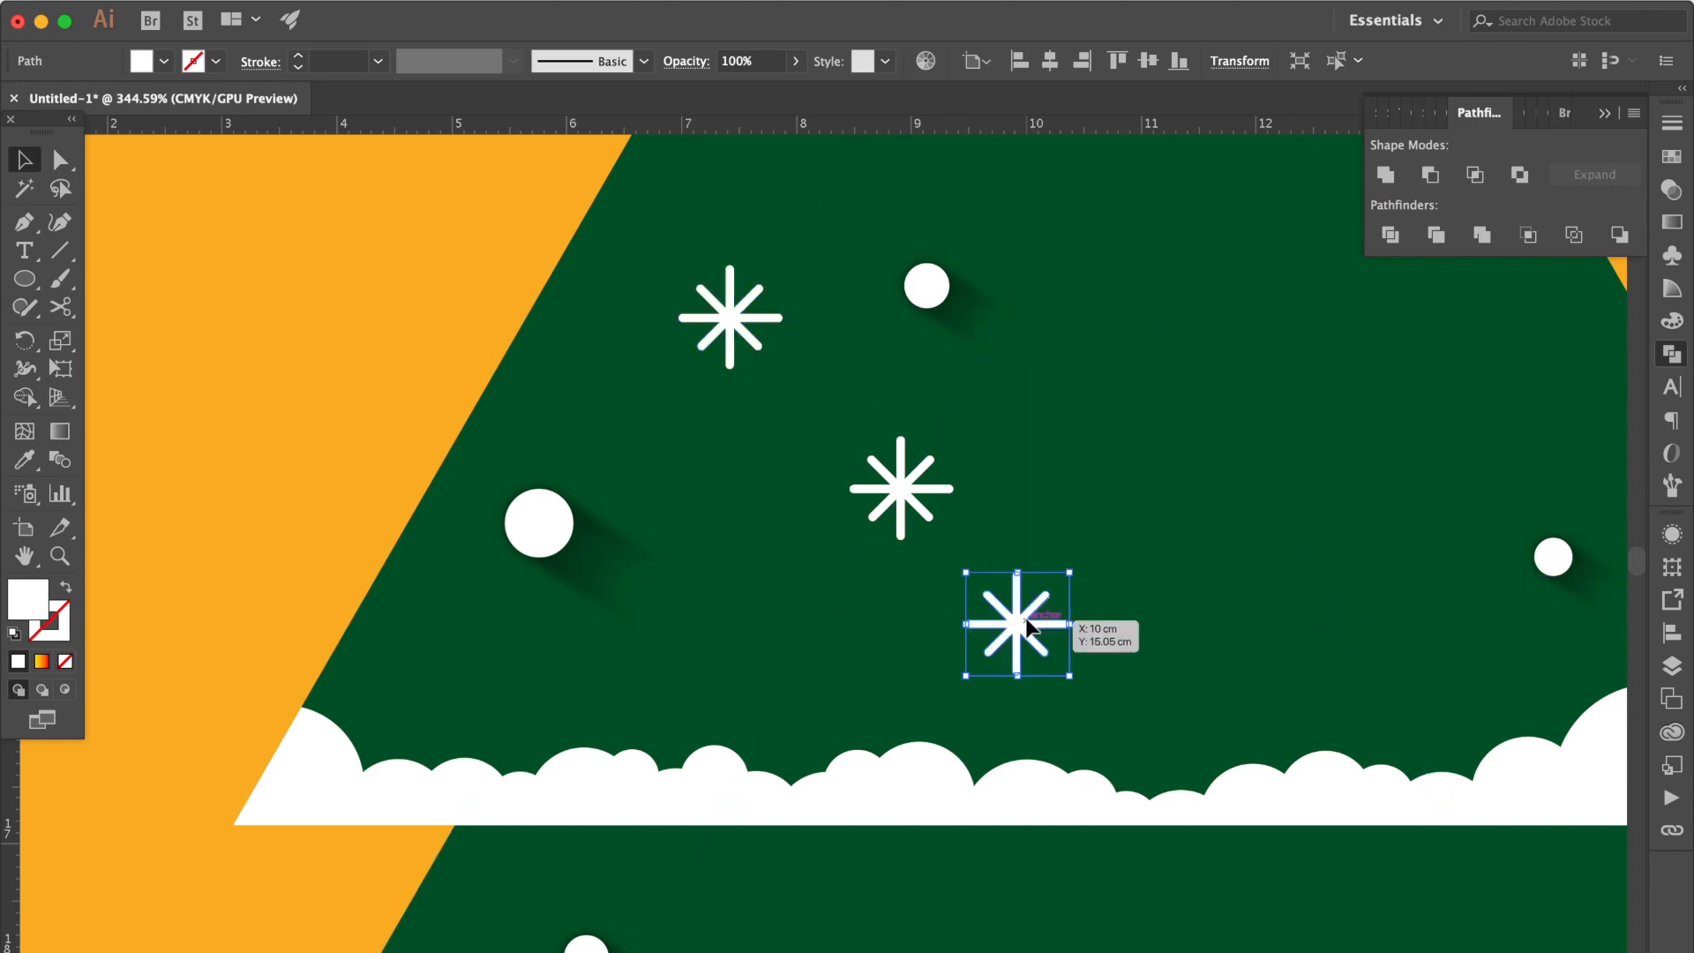
Step: Fill the middle and lower right snowflakes with black
left_click(903, 471, "shift")
left_click(1672, 157)
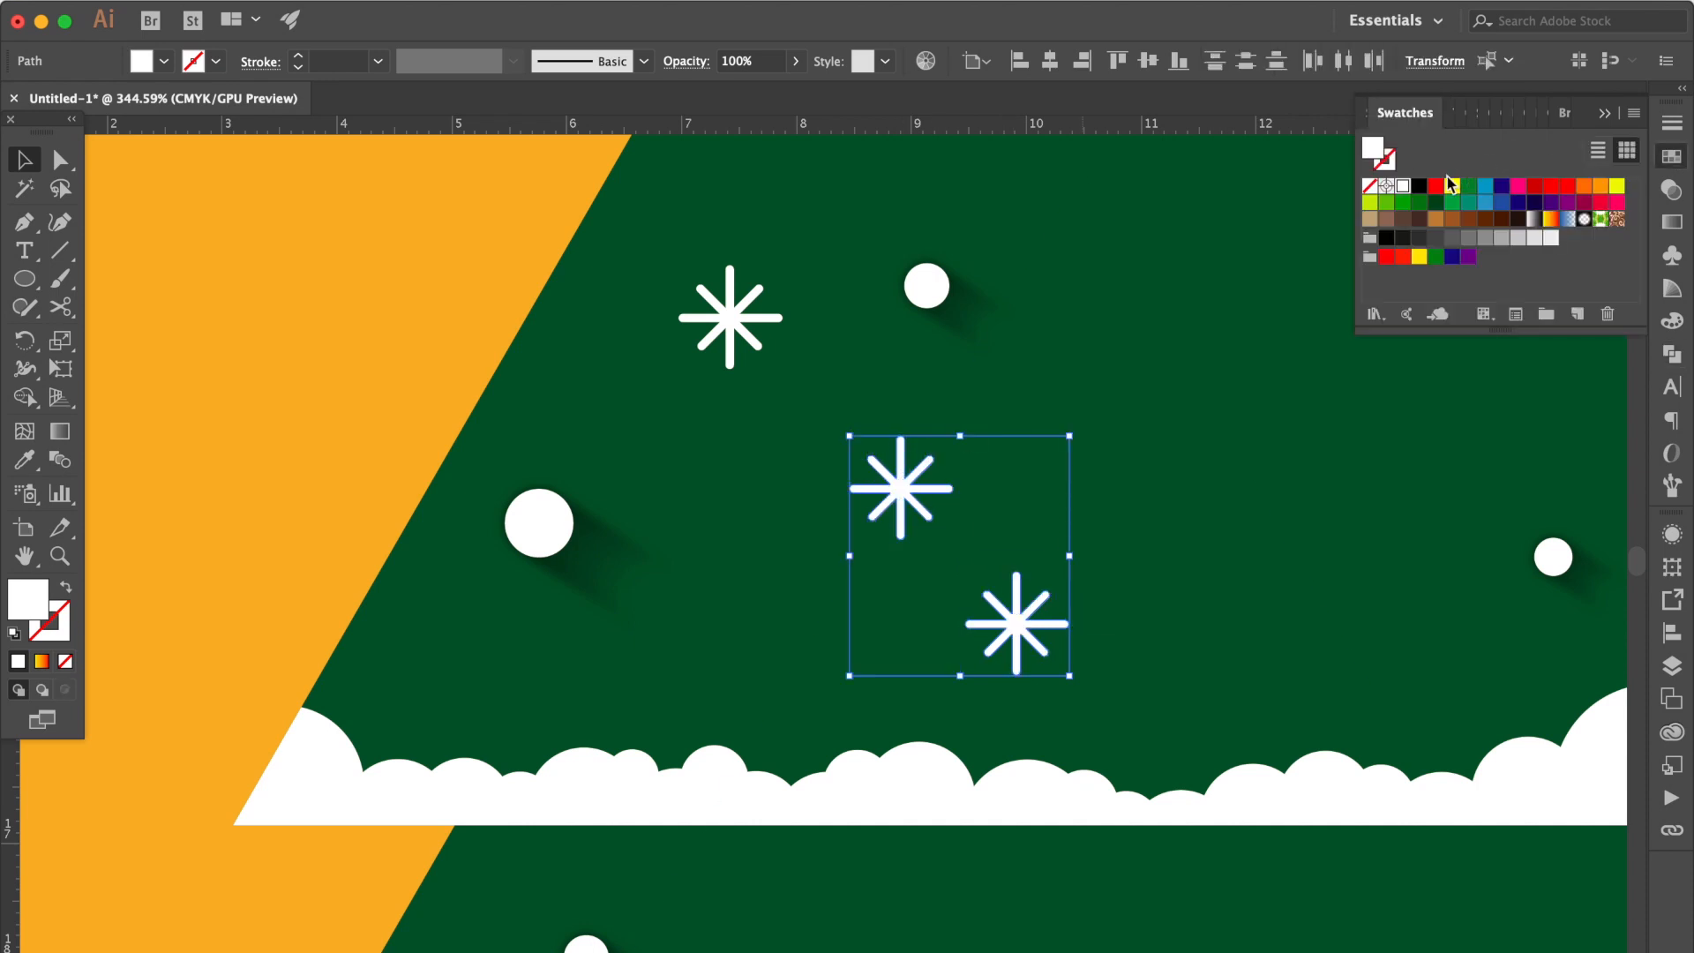
left_click(1421, 187)
left_click(1177, 606)
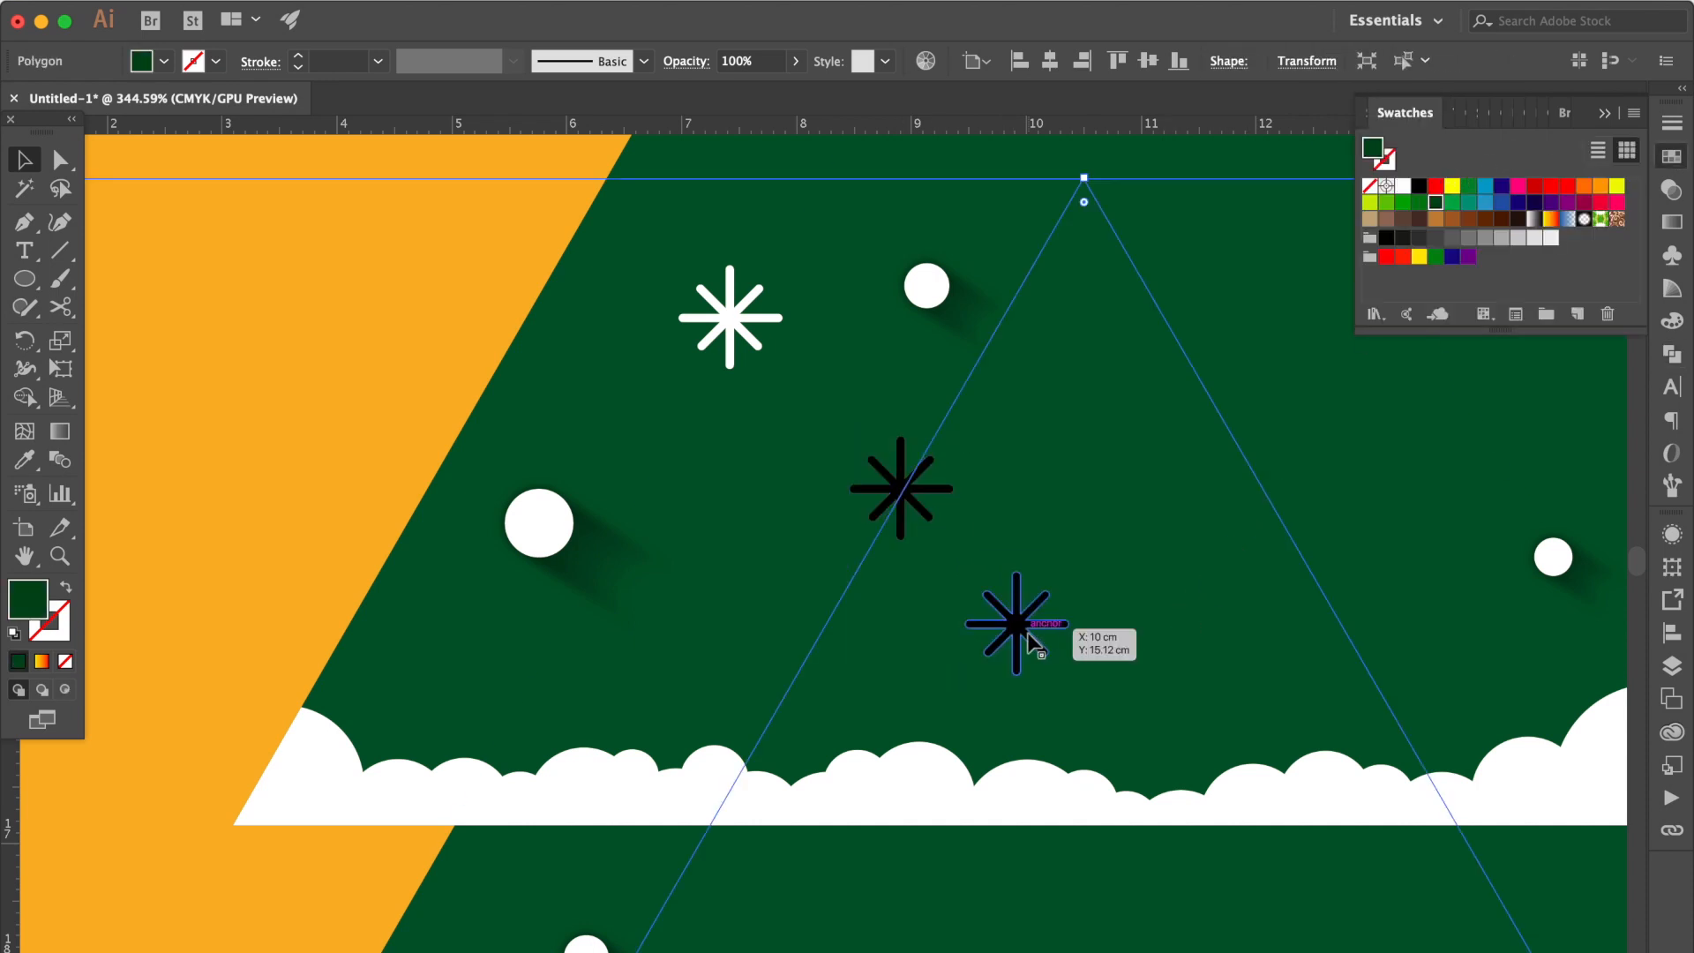
Step: Reduce the lower right black snowflake's opacity until it is fully transparent
left_click(1013, 629)
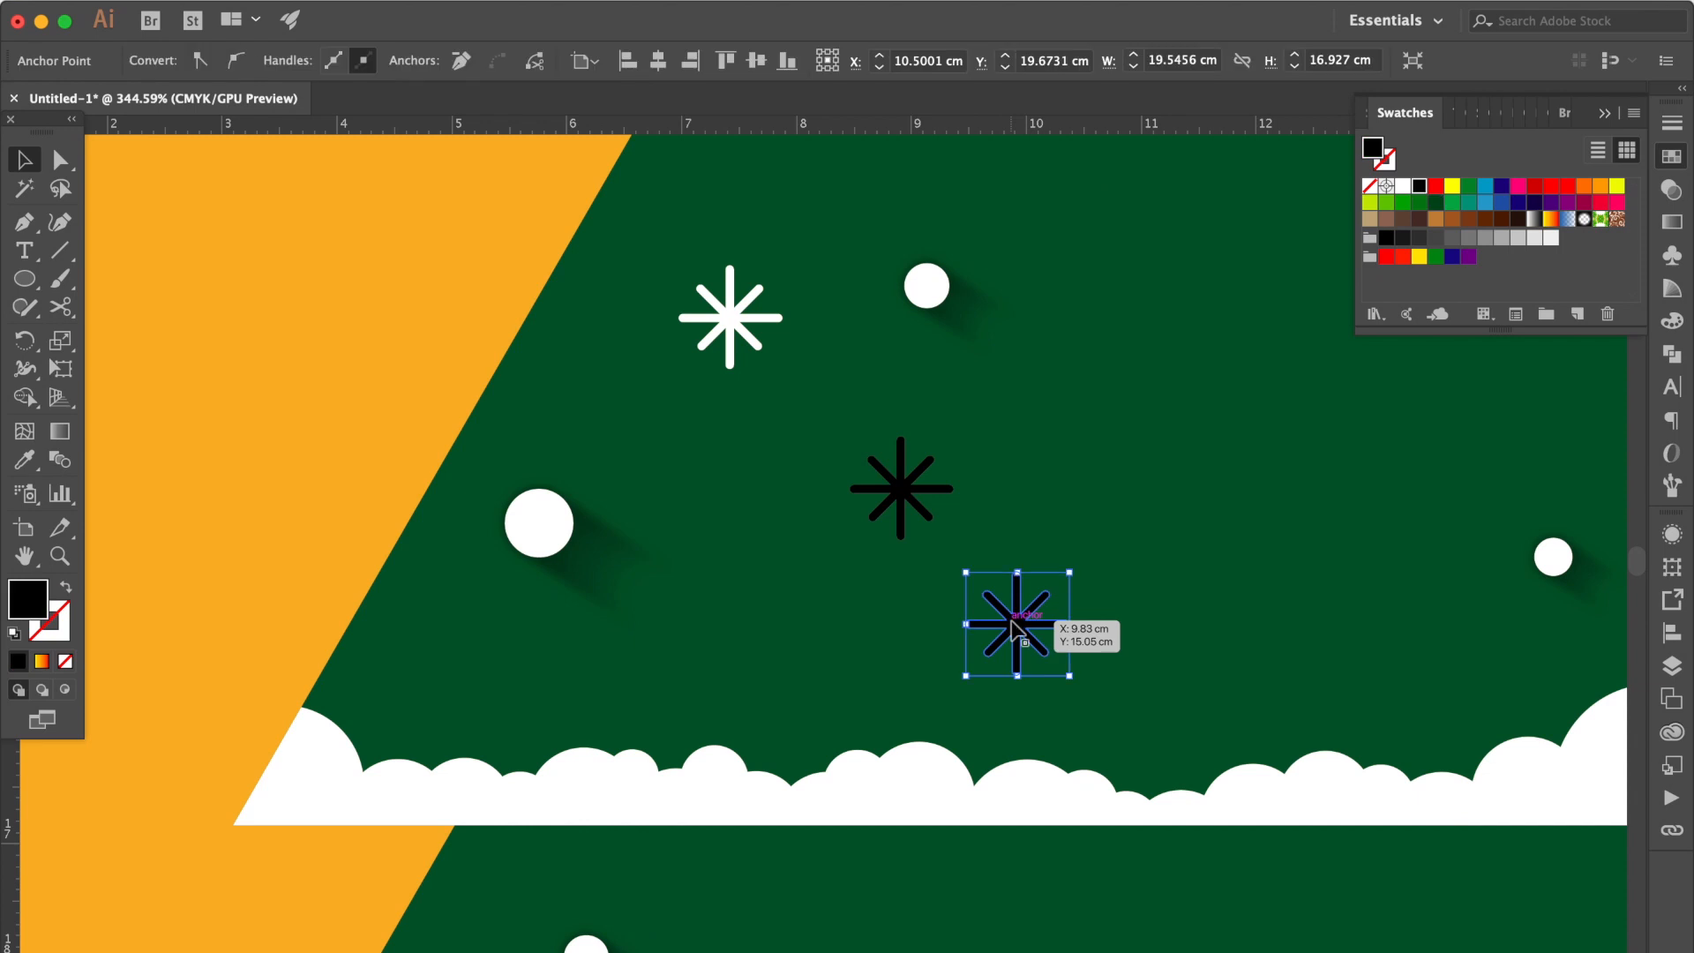
left_click(1672, 190)
left_click(1624, 149)
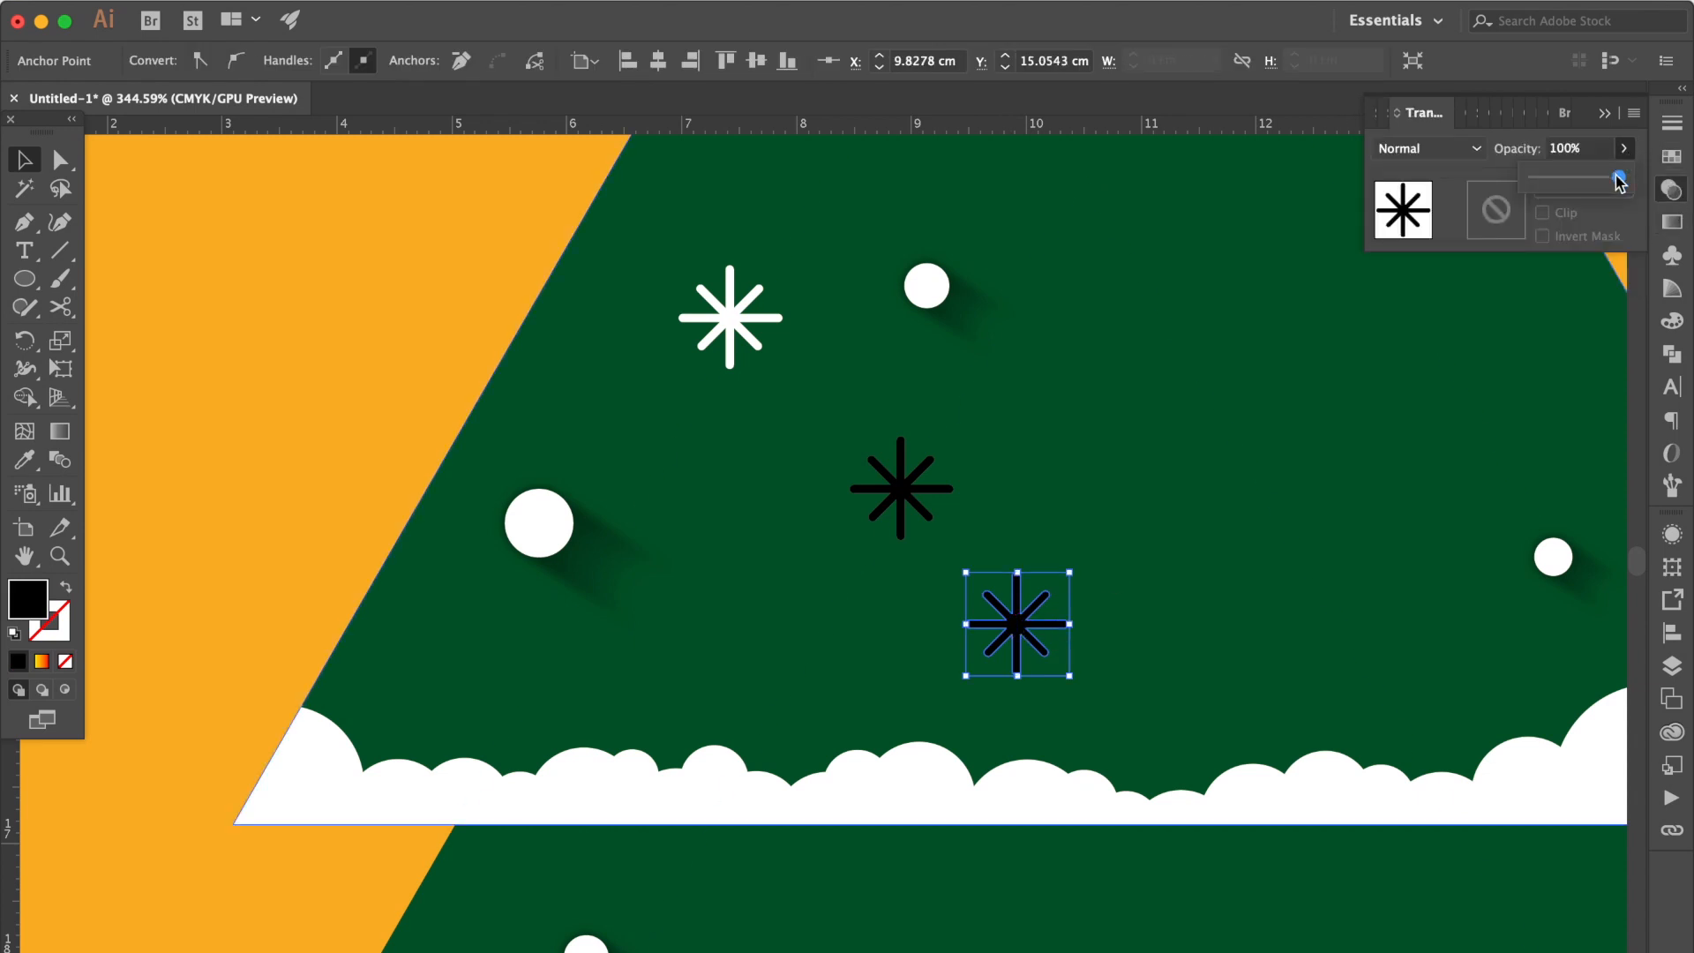
left_click_drag(1620, 181, 1534, 178)
Step: Blend the black snowflake into the transparent one using 1000 specified steps
left_click(909, 475, "shift")
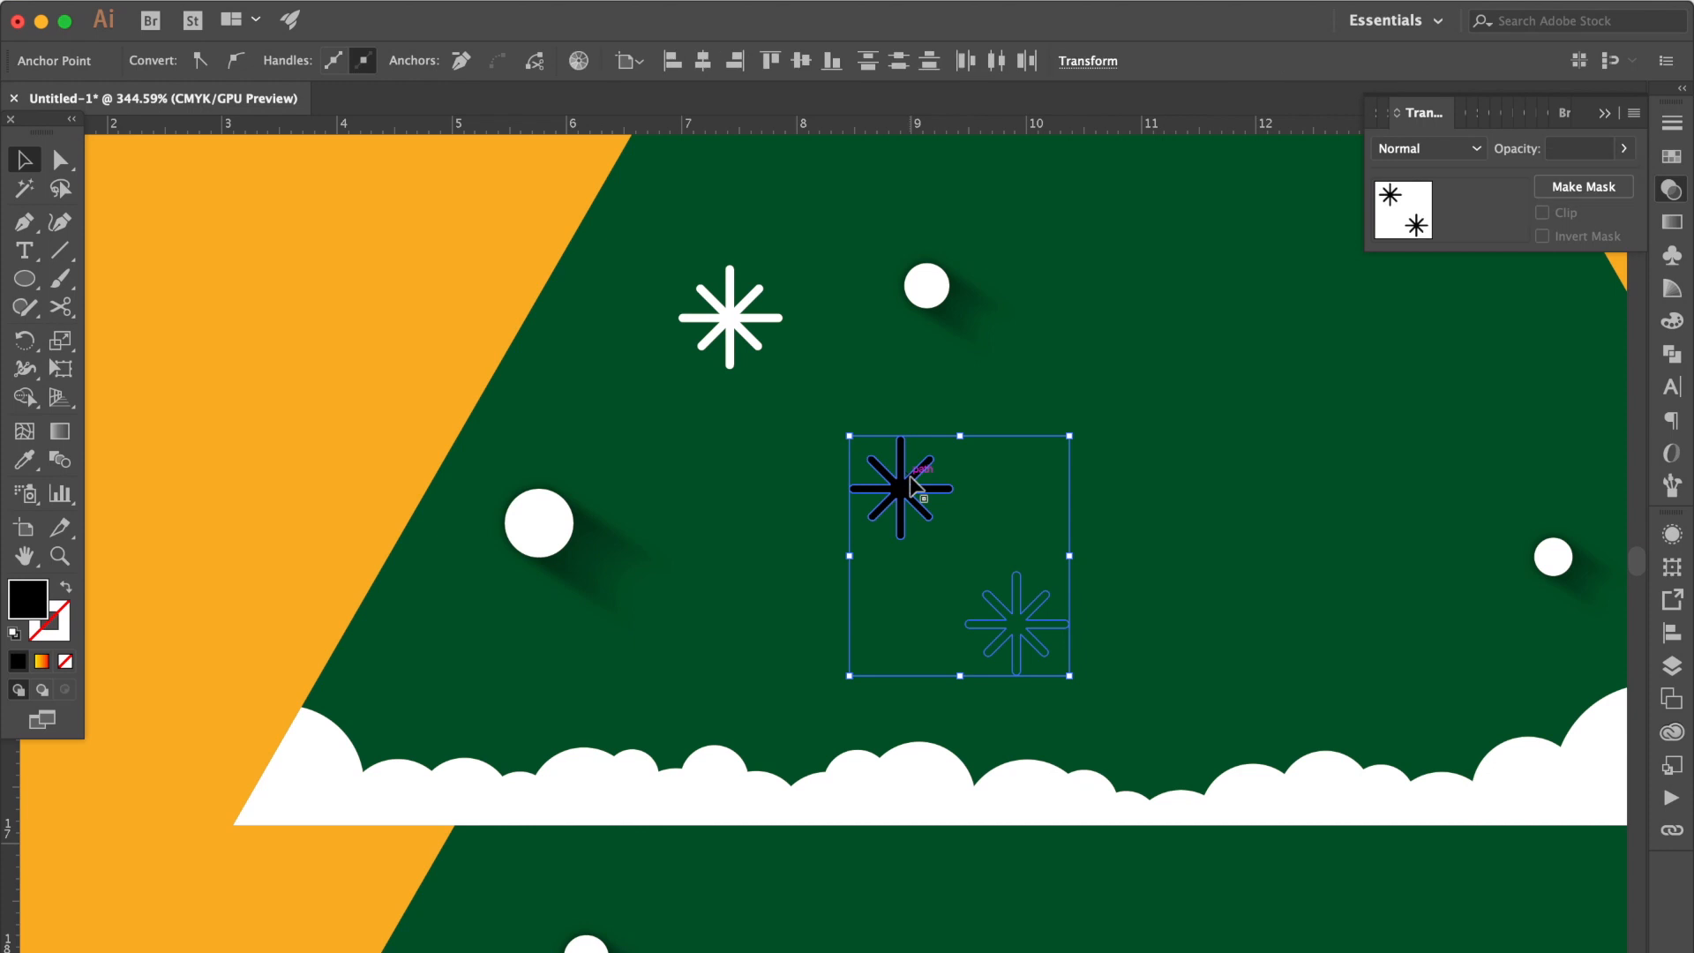
left_click(59, 459)
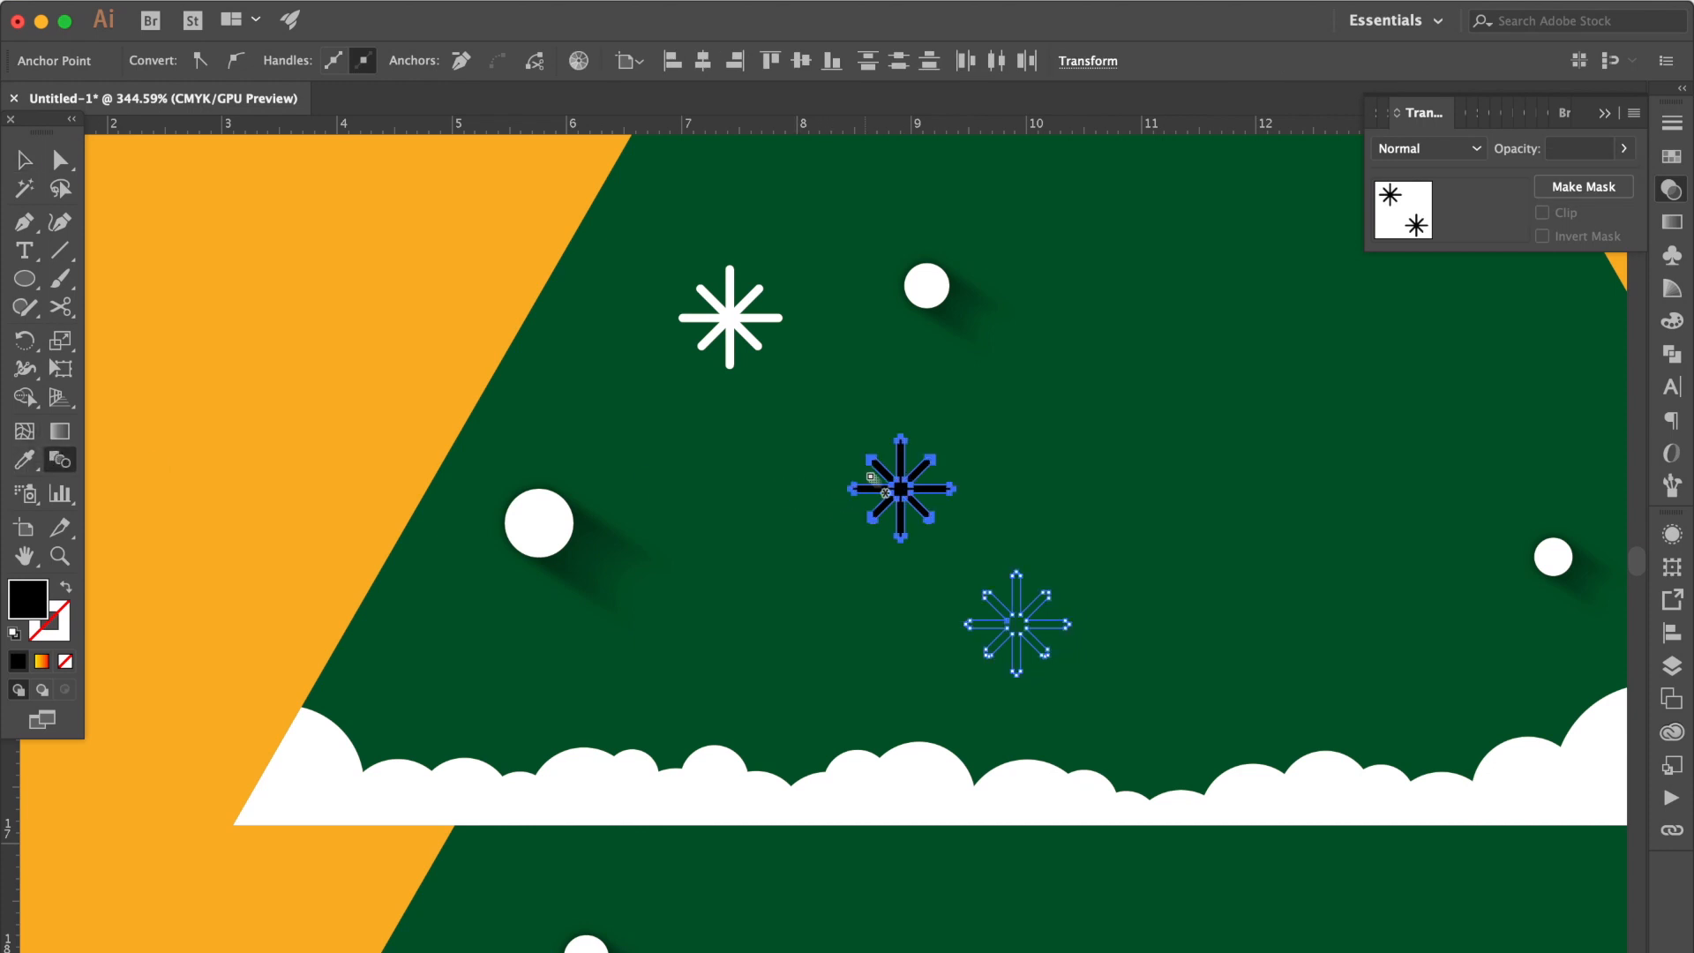
left_click(1017, 624)
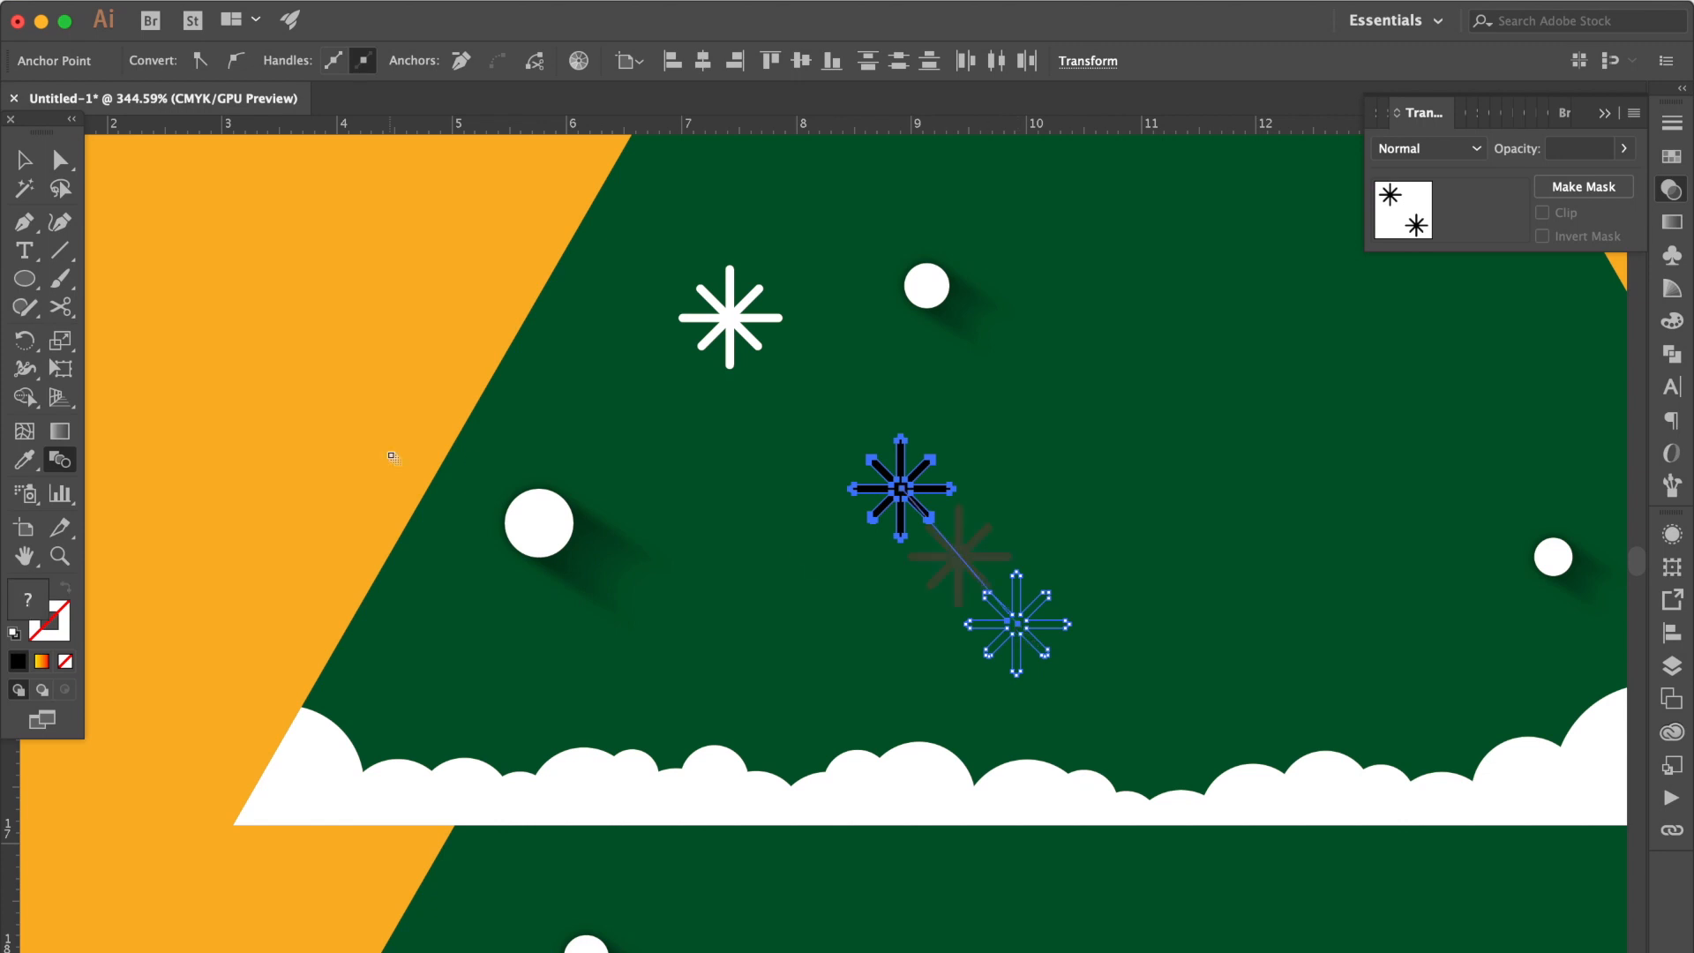
double_click(59, 460)
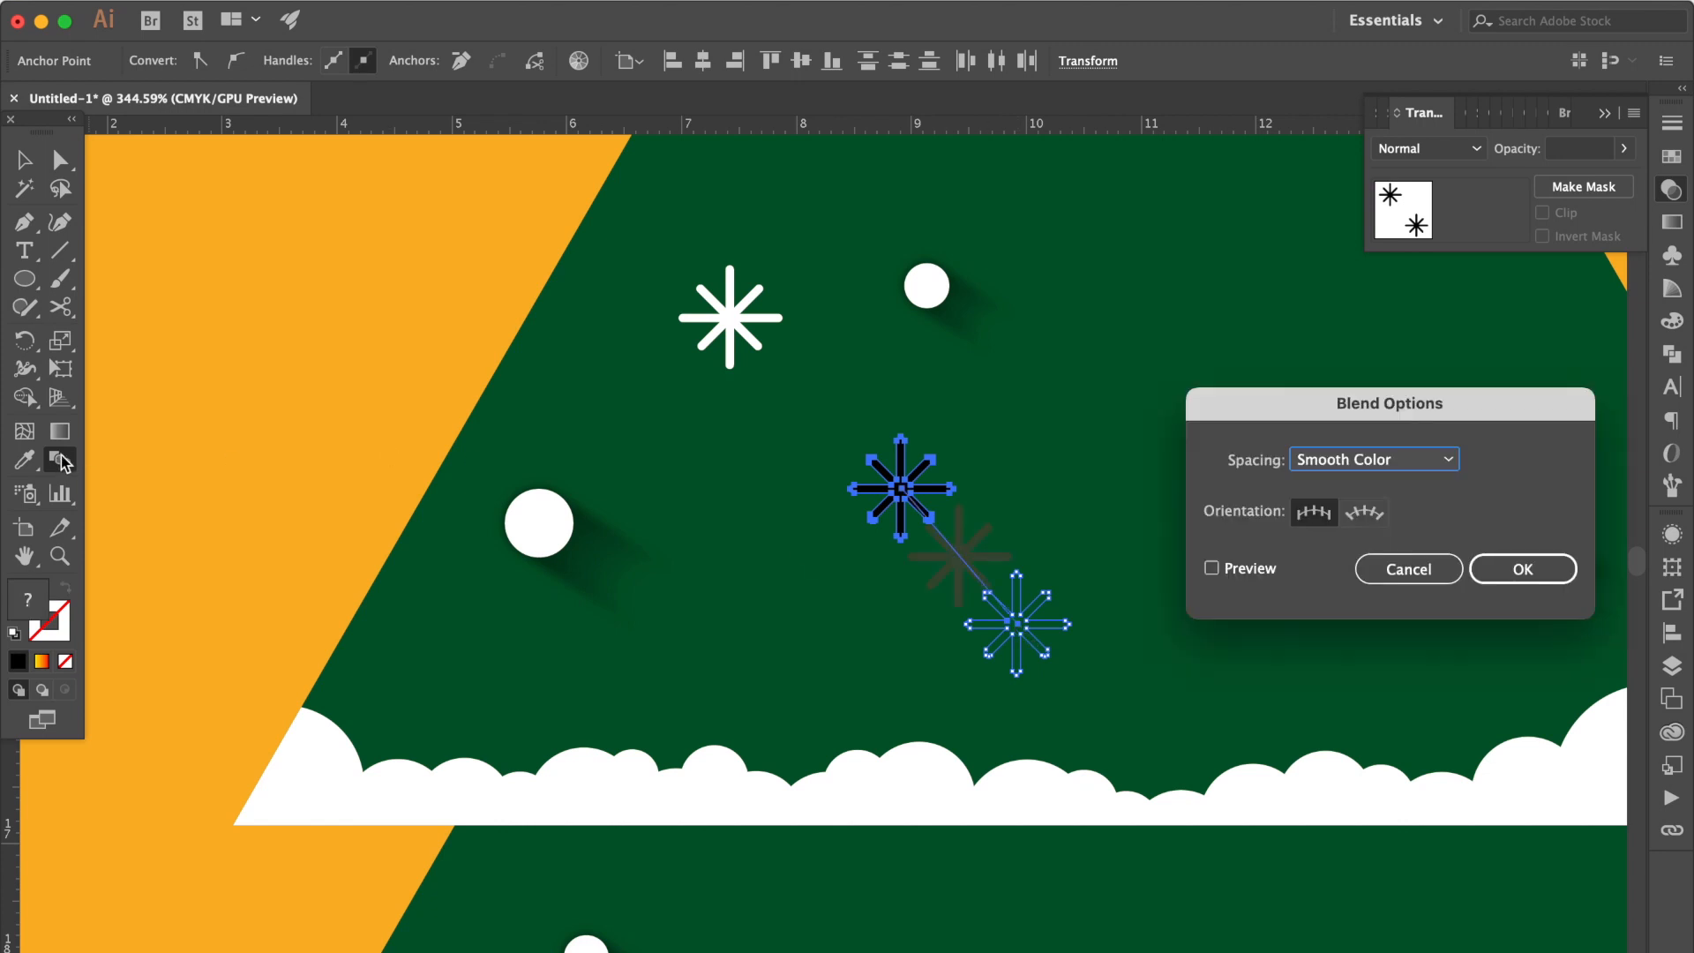
left_click(1377, 460)
left_click(1368, 507)
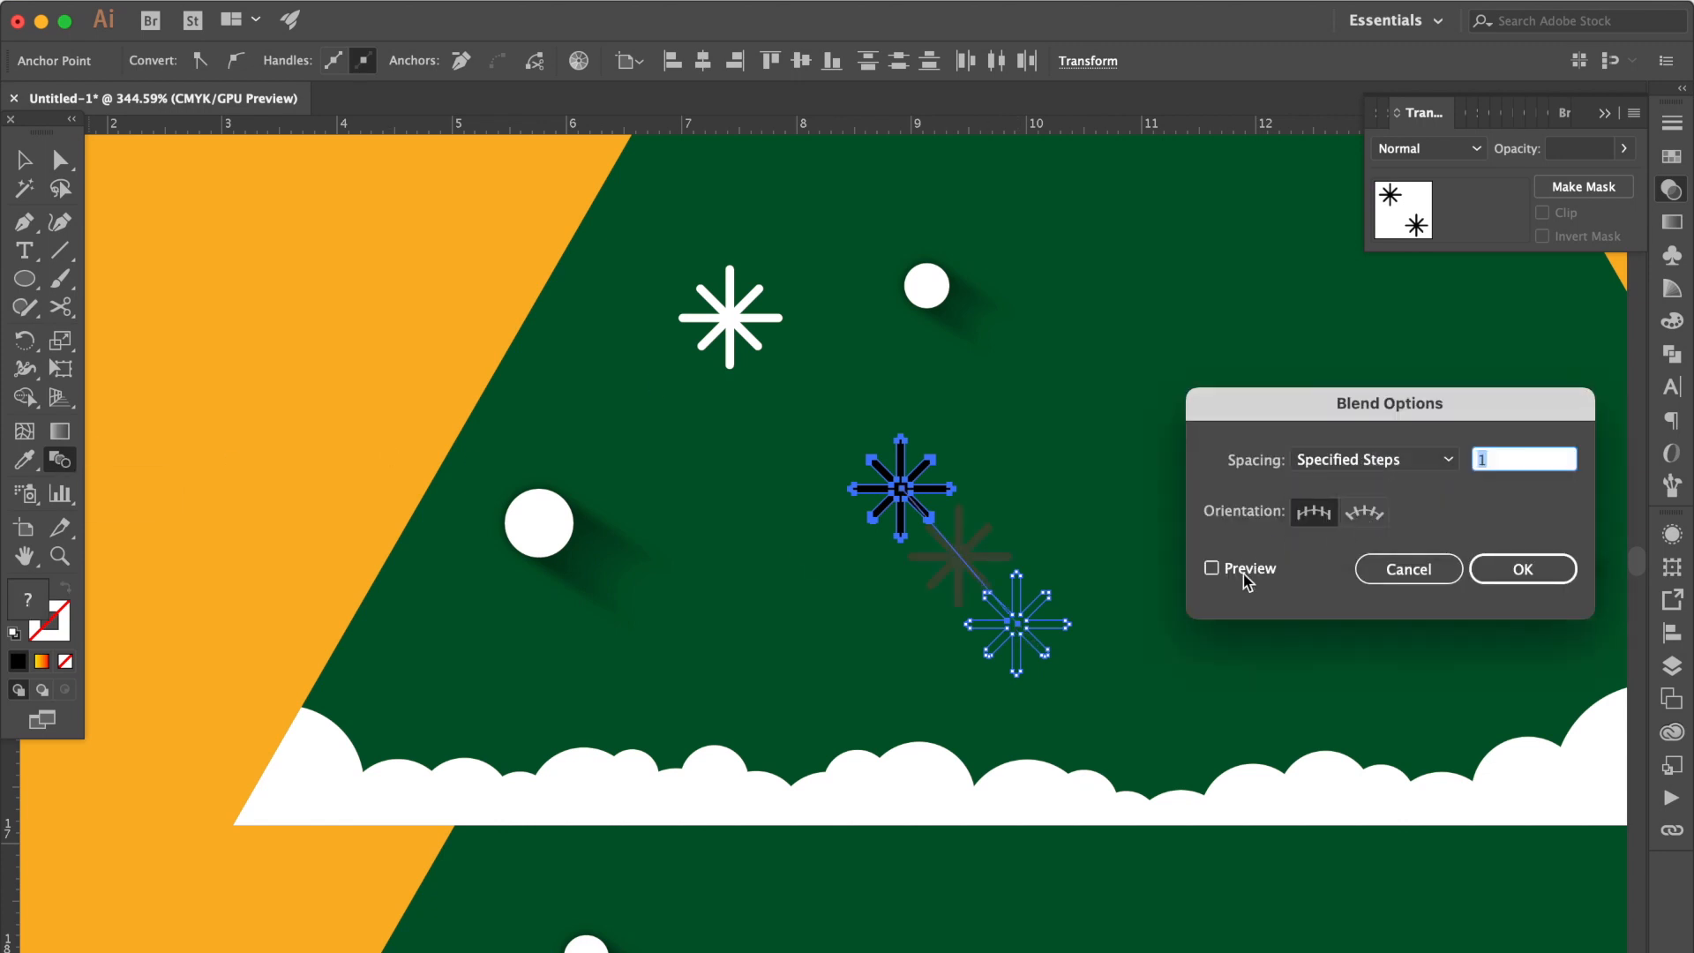
left_click(1242, 572)
double_click(1505, 459)
type("1000")
key("Tab")
key("Return")
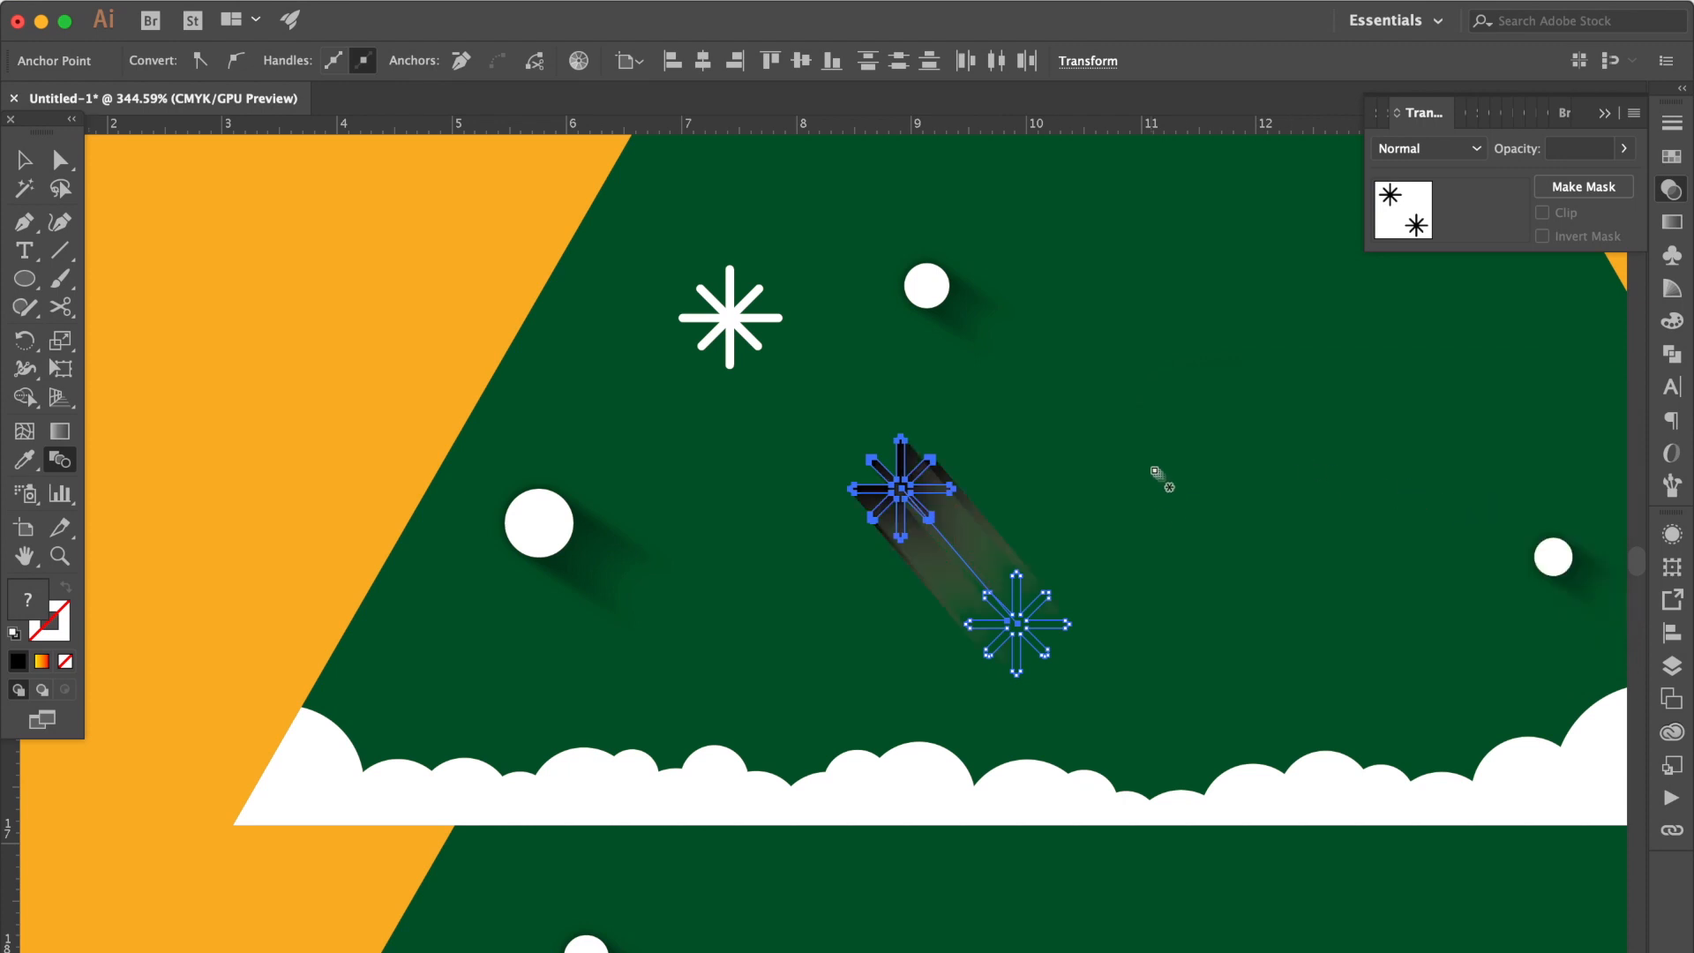
Step: Set the blended snowflakes to Multiply and apply a Gaussian Blur to the blend
left_click(1456, 151)
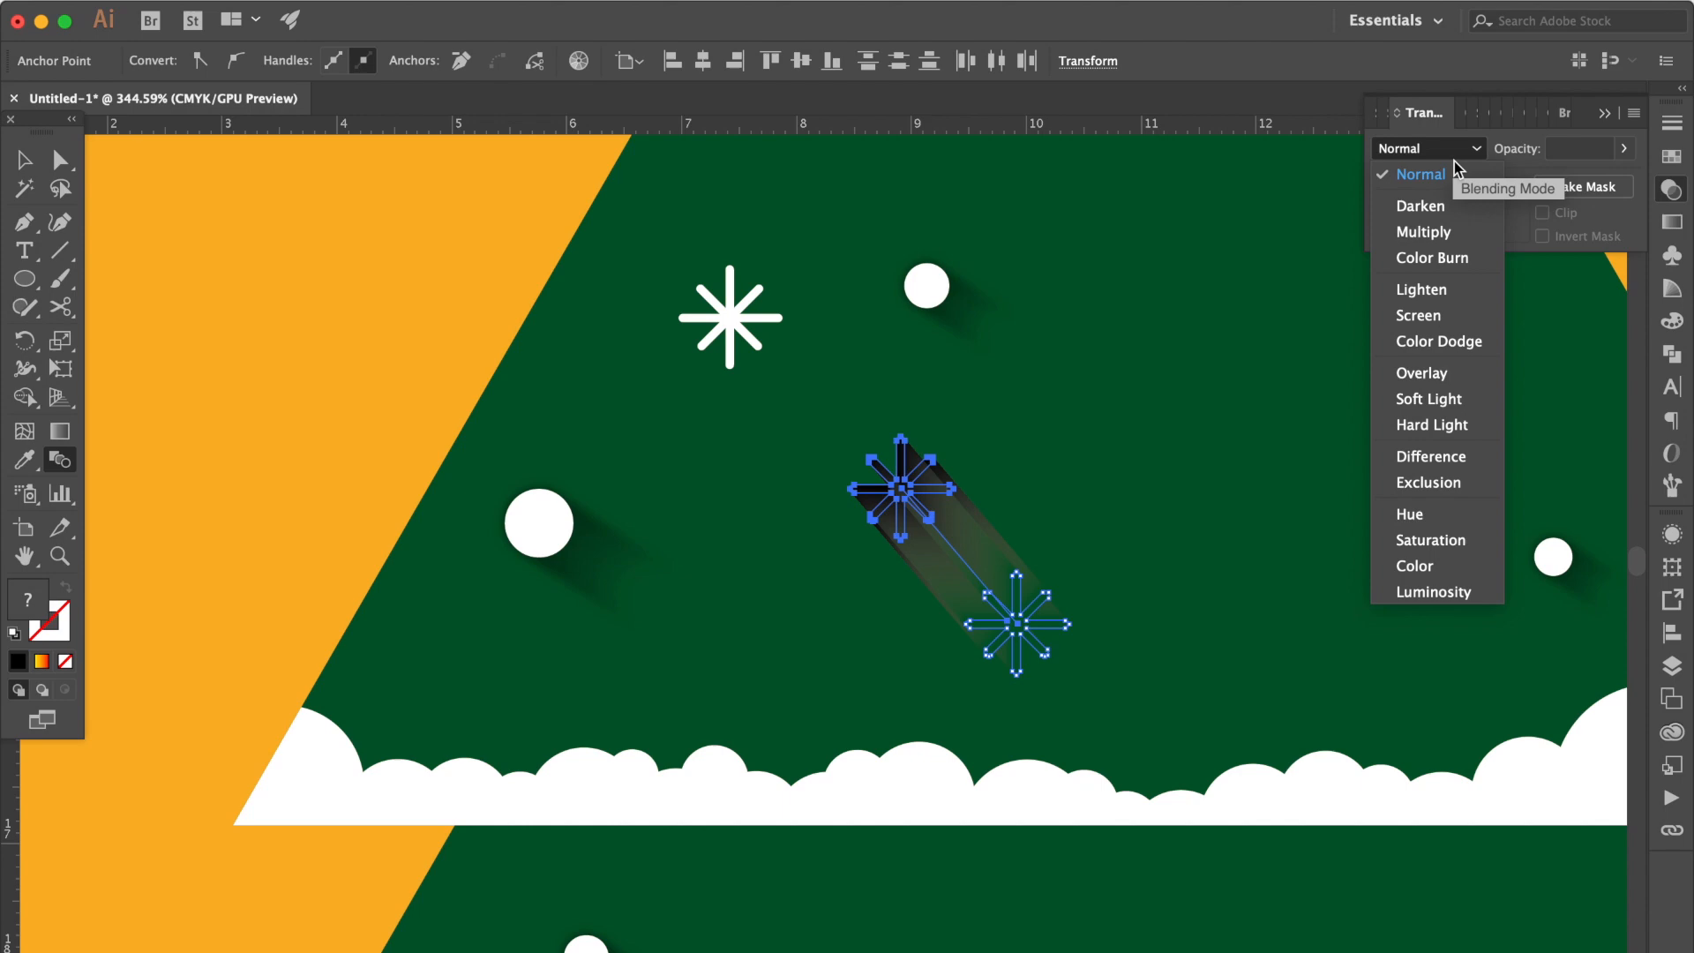
left_click(1440, 235)
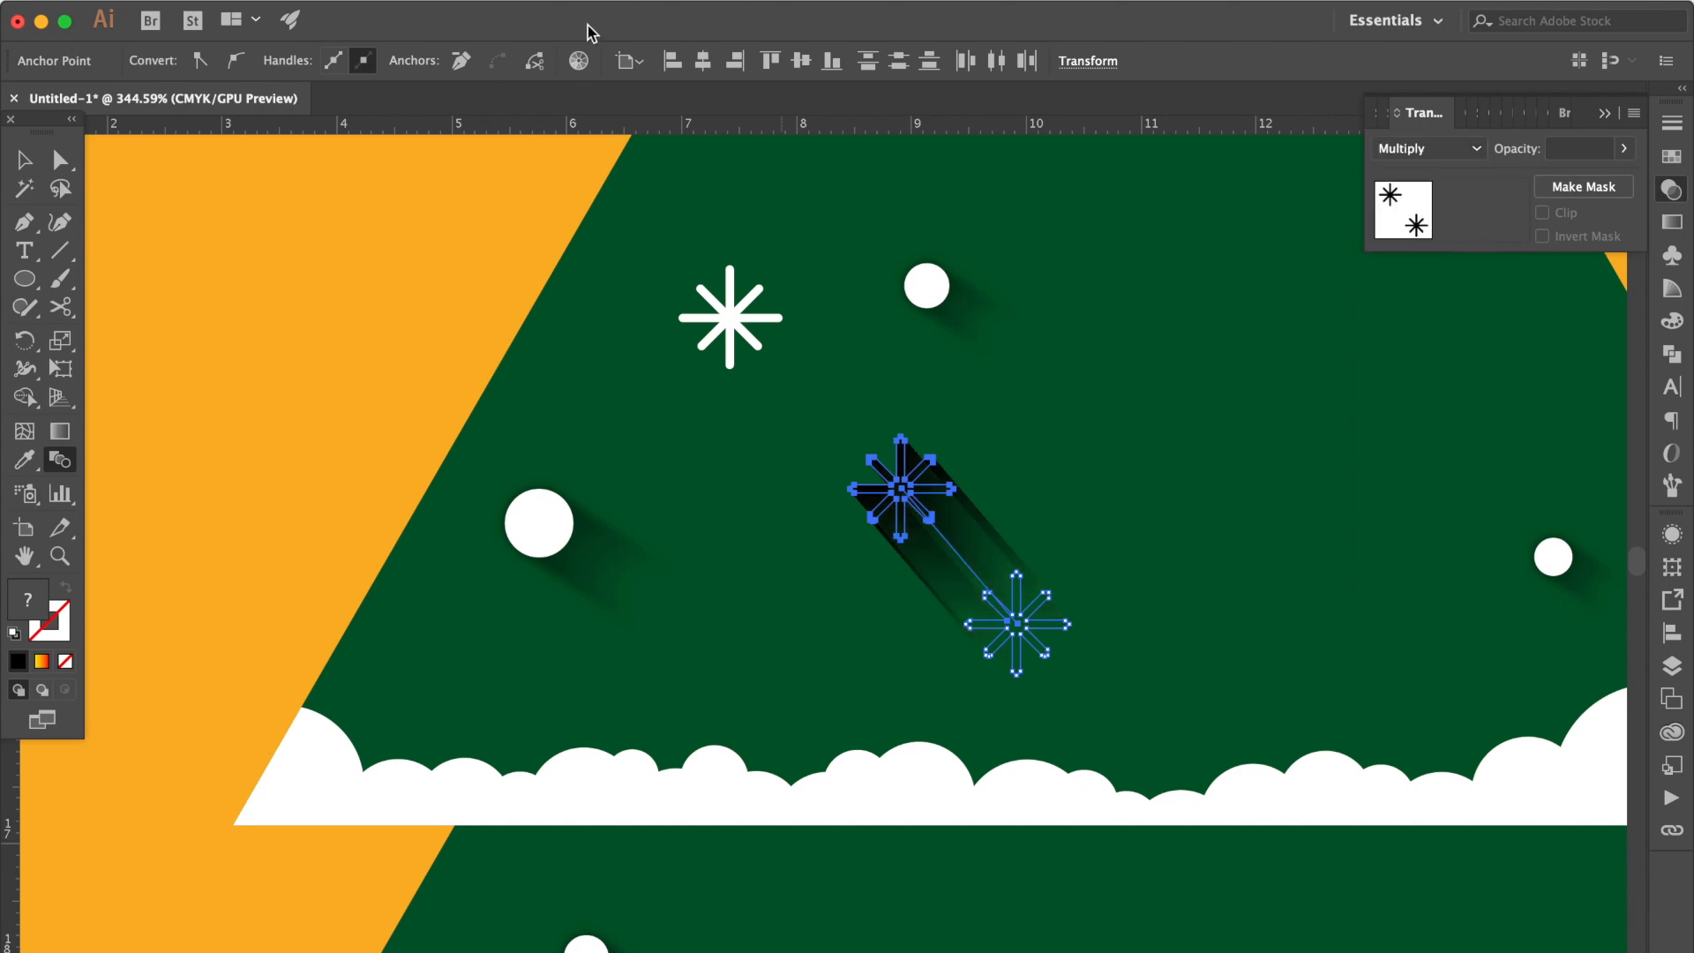
left_click(790, 23)
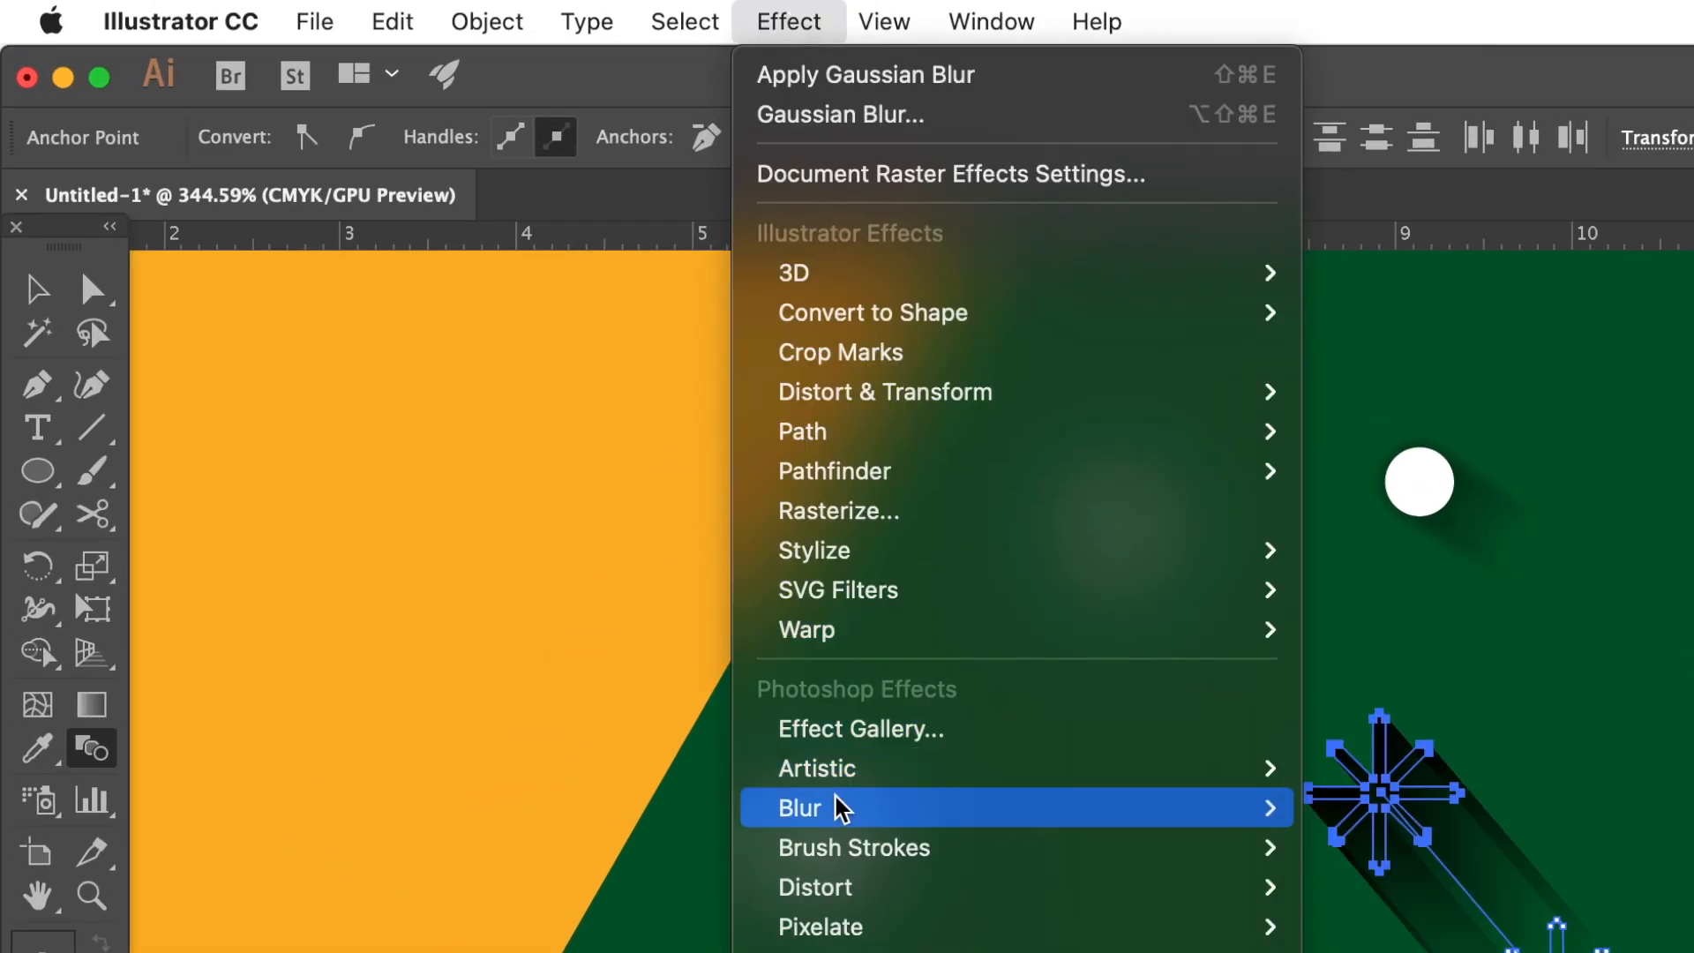
mouse_move(839, 806)
left_click(1331, 808)
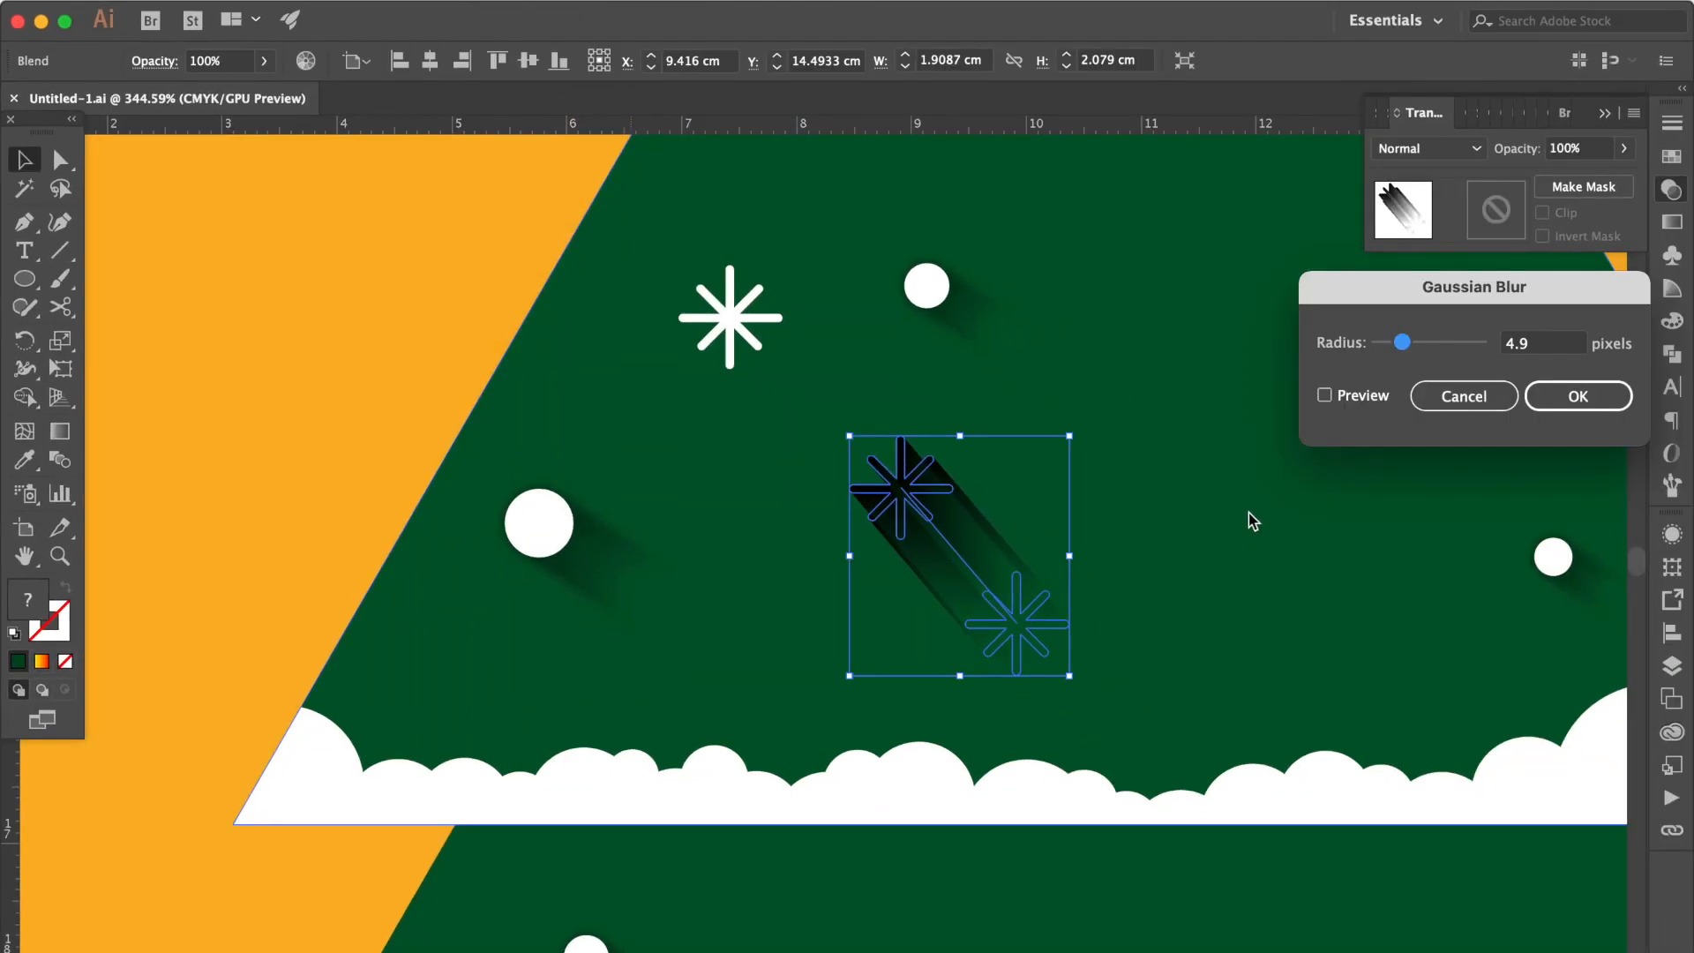
left_click(1366, 396)
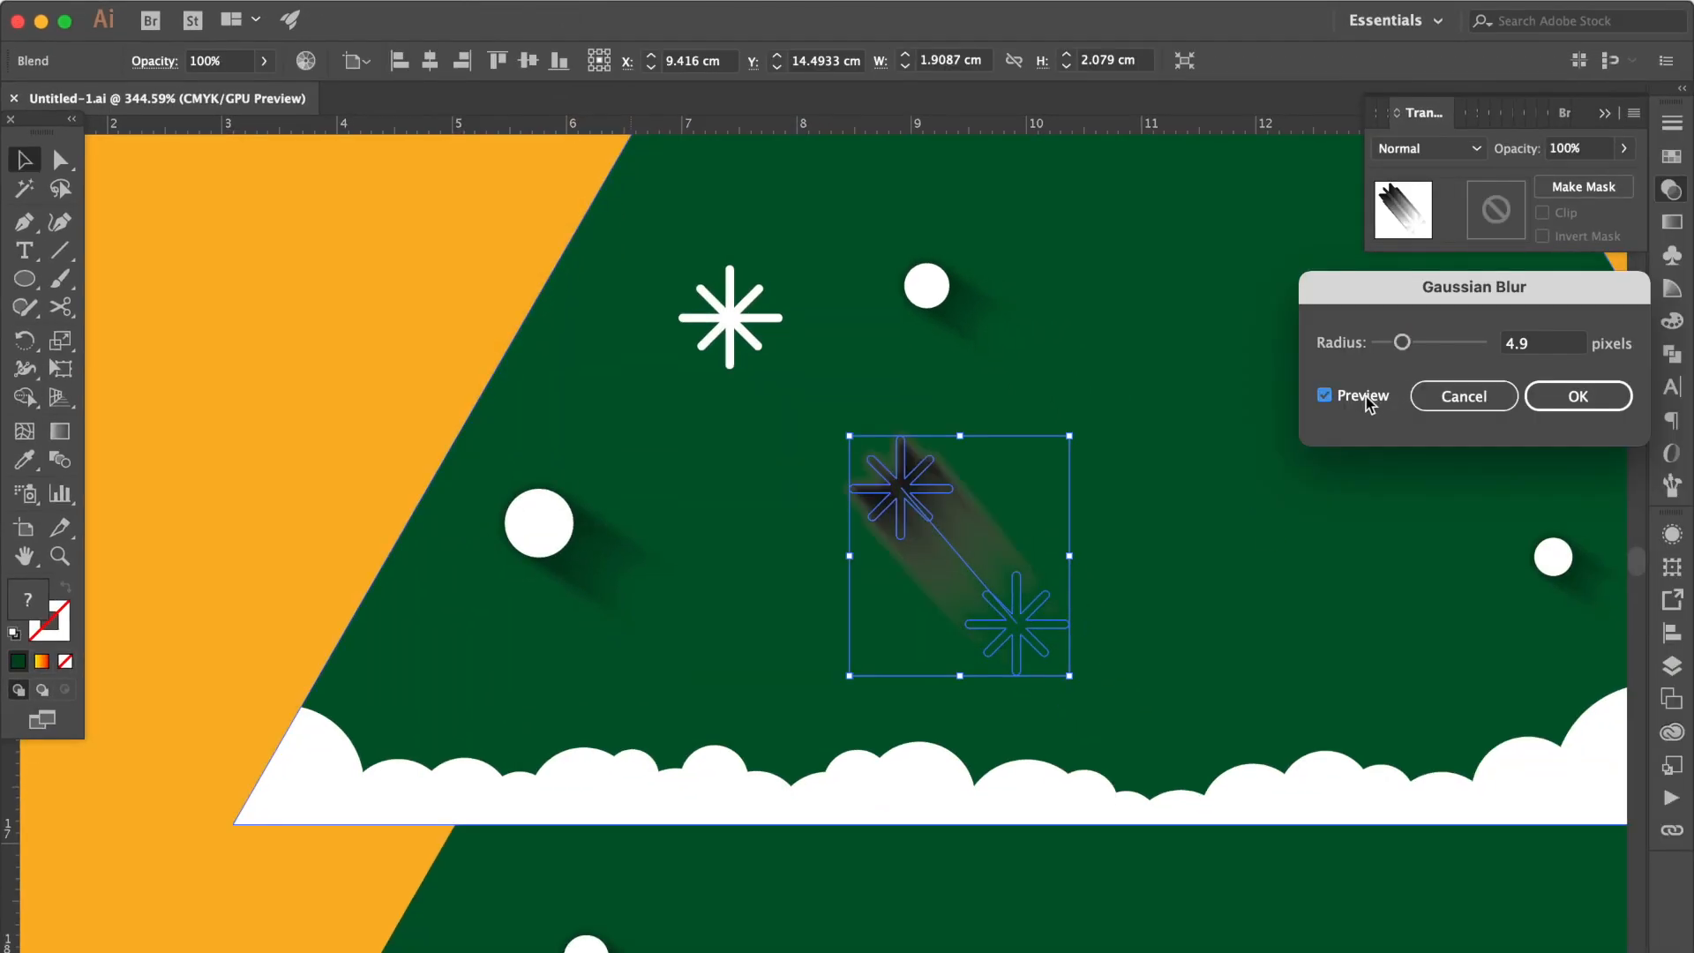
left_click_drag(1406, 353, 1399, 353)
left_click(1602, 396)
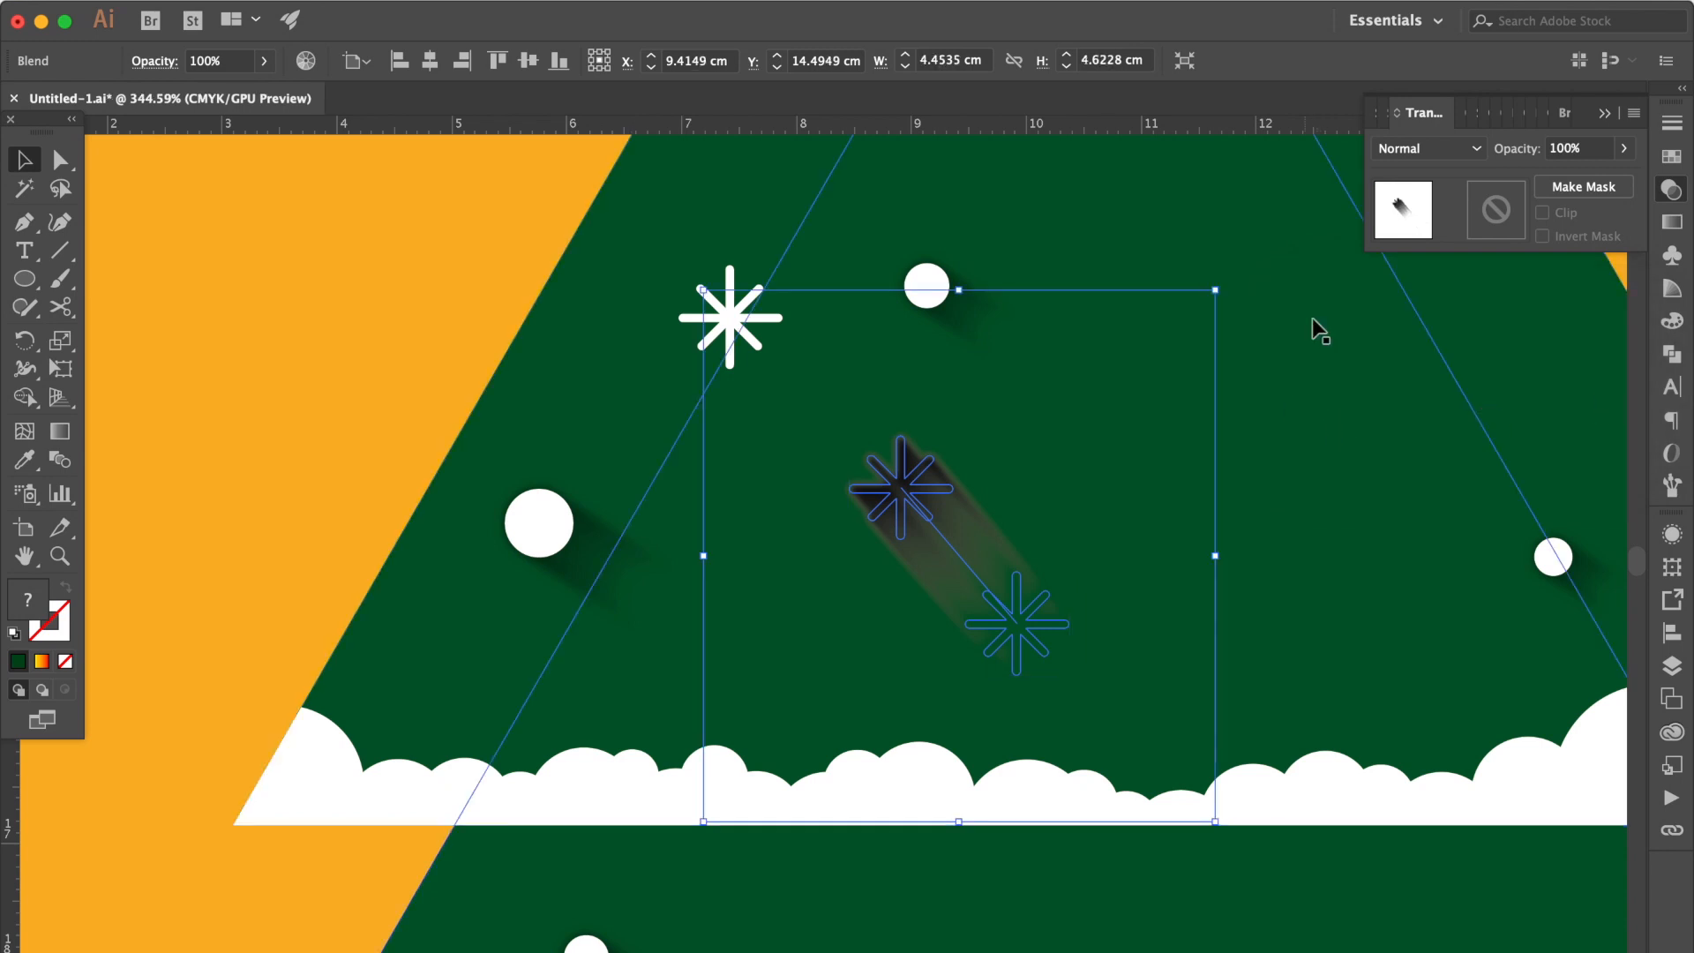
Step: Set the blurred snowflake shadow's blending mode to Multiply and its opacity to 47%
left_click(1475, 150)
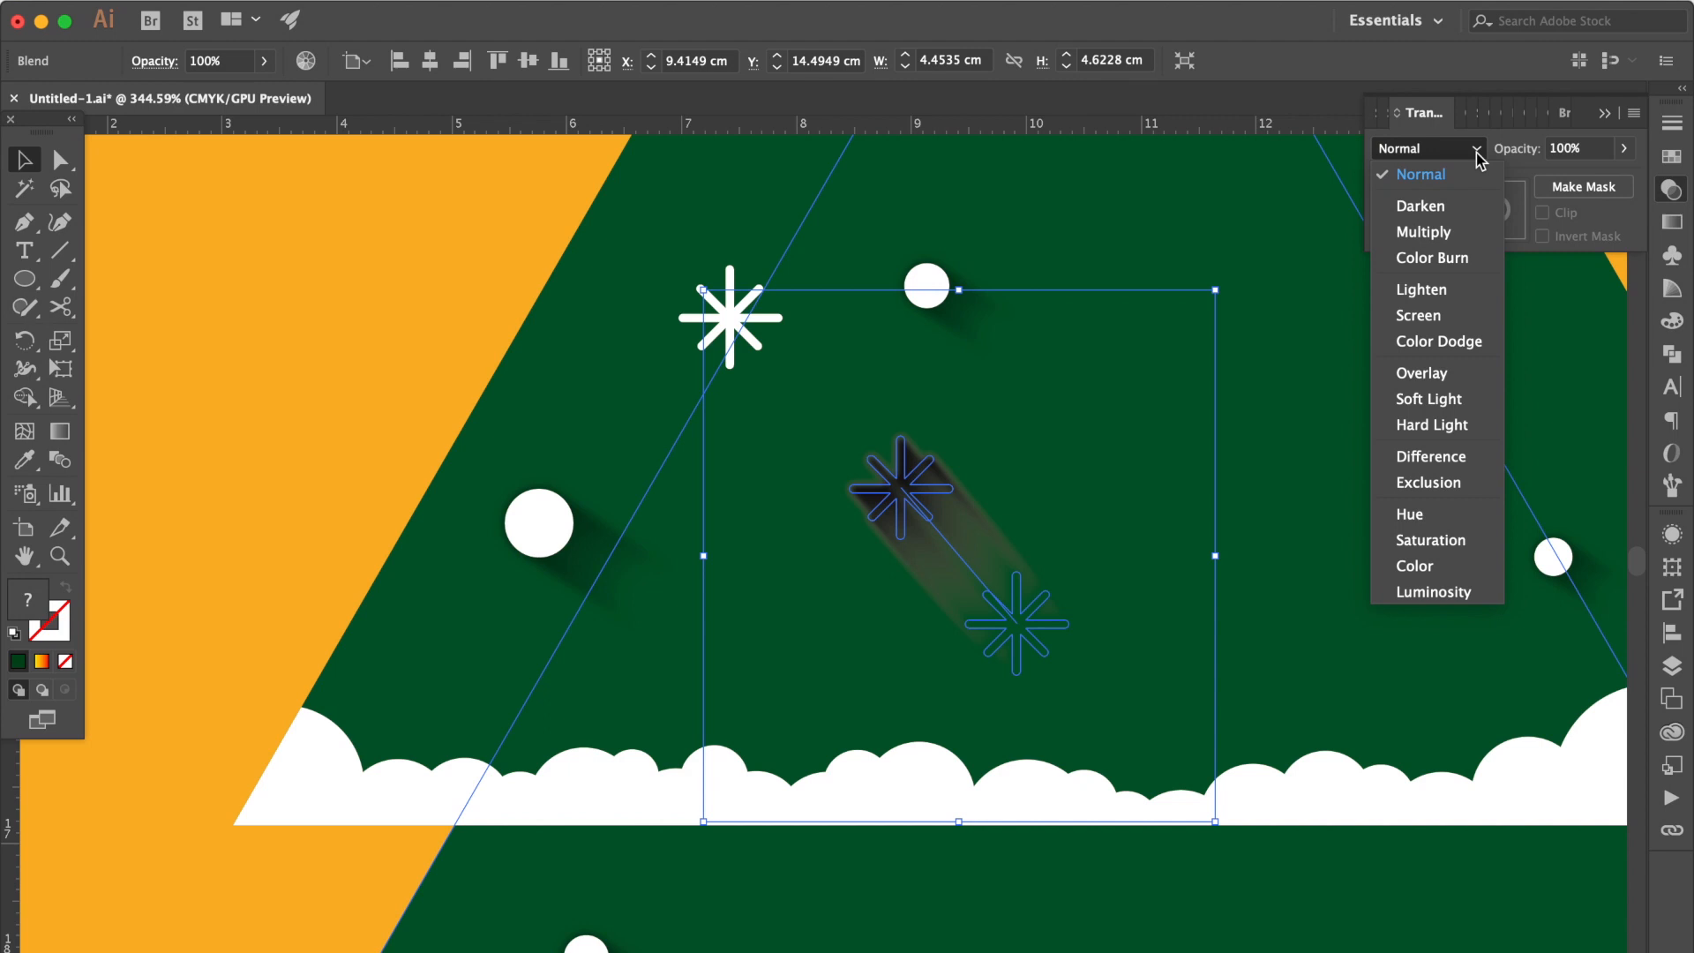
left_click(1456, 231)
left_click(1623, 149)
left_click_drag(1617, 179, 1568, 179)
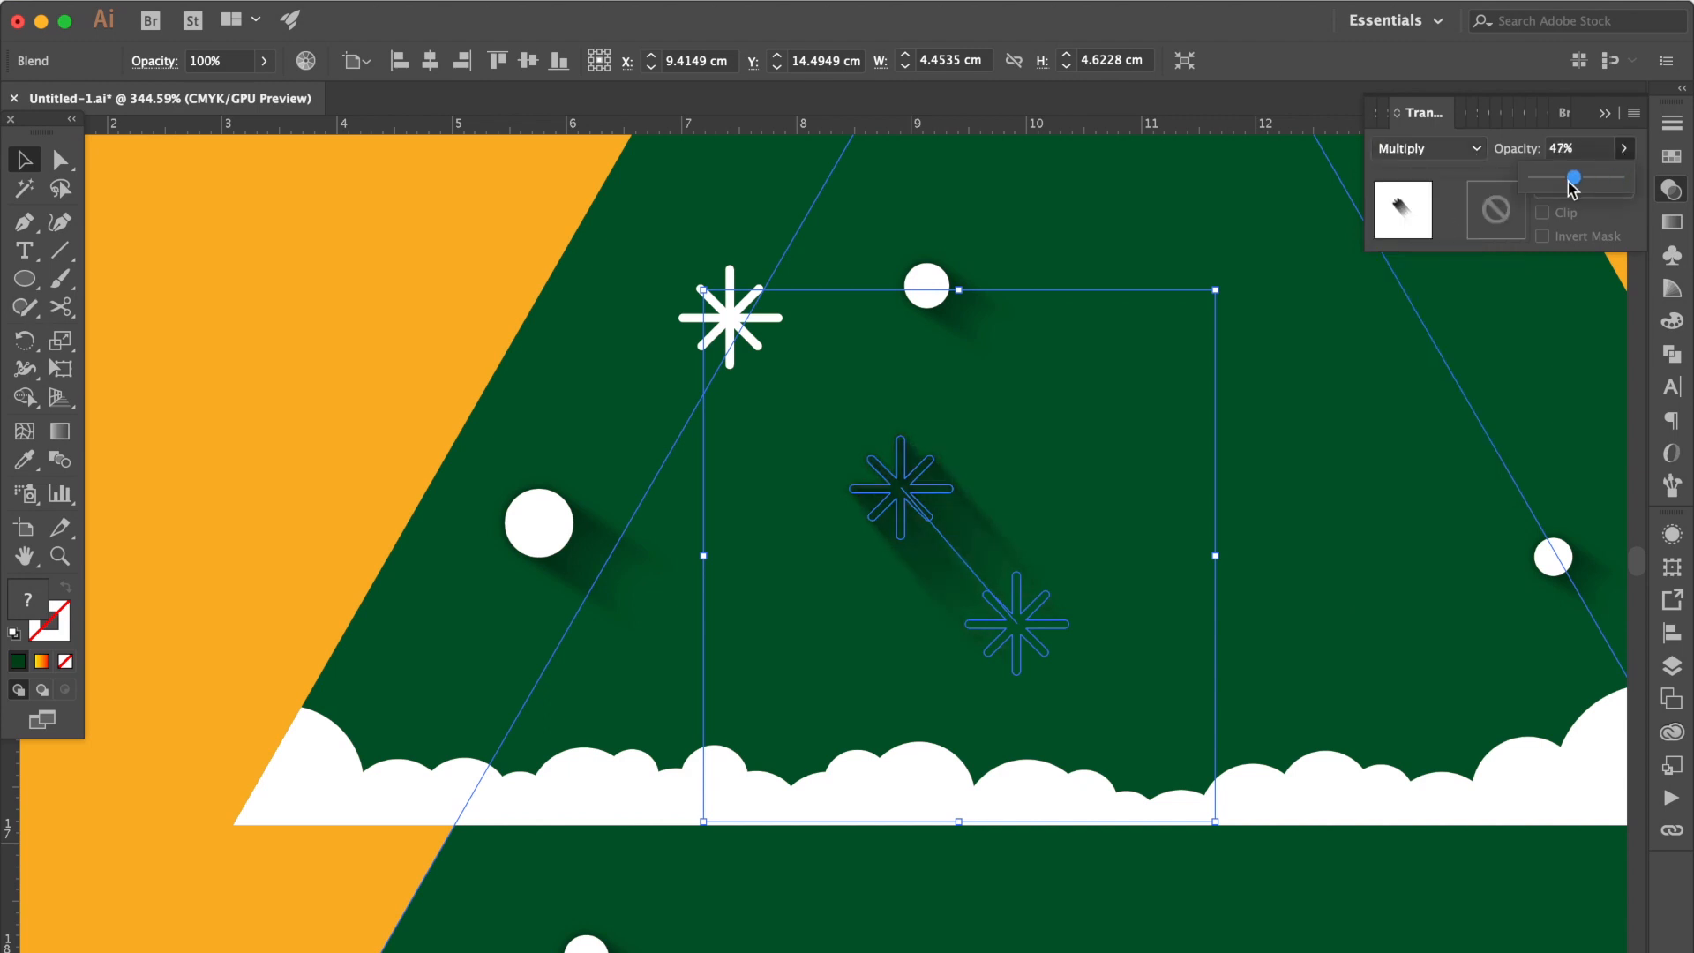
Step: Move the white snowflake onto the upper end of its blurred shadow and group the two together
left_click_drag(715, 329, 887, 500)
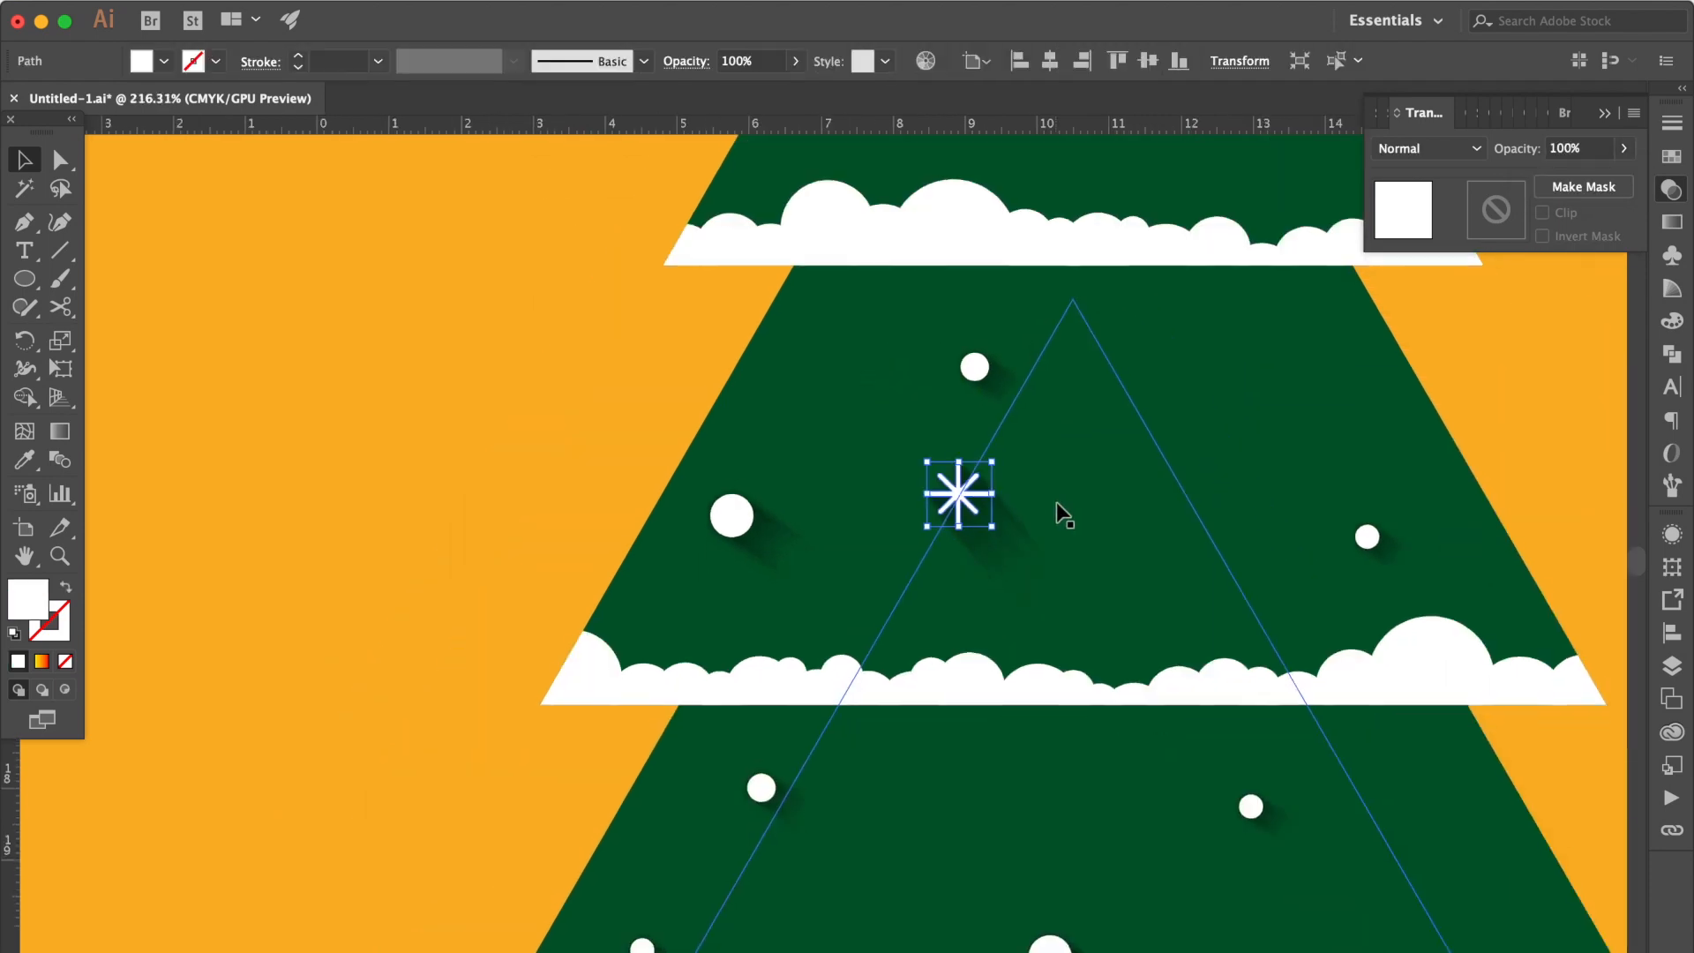
scroll(1056, 502, "down", 3)
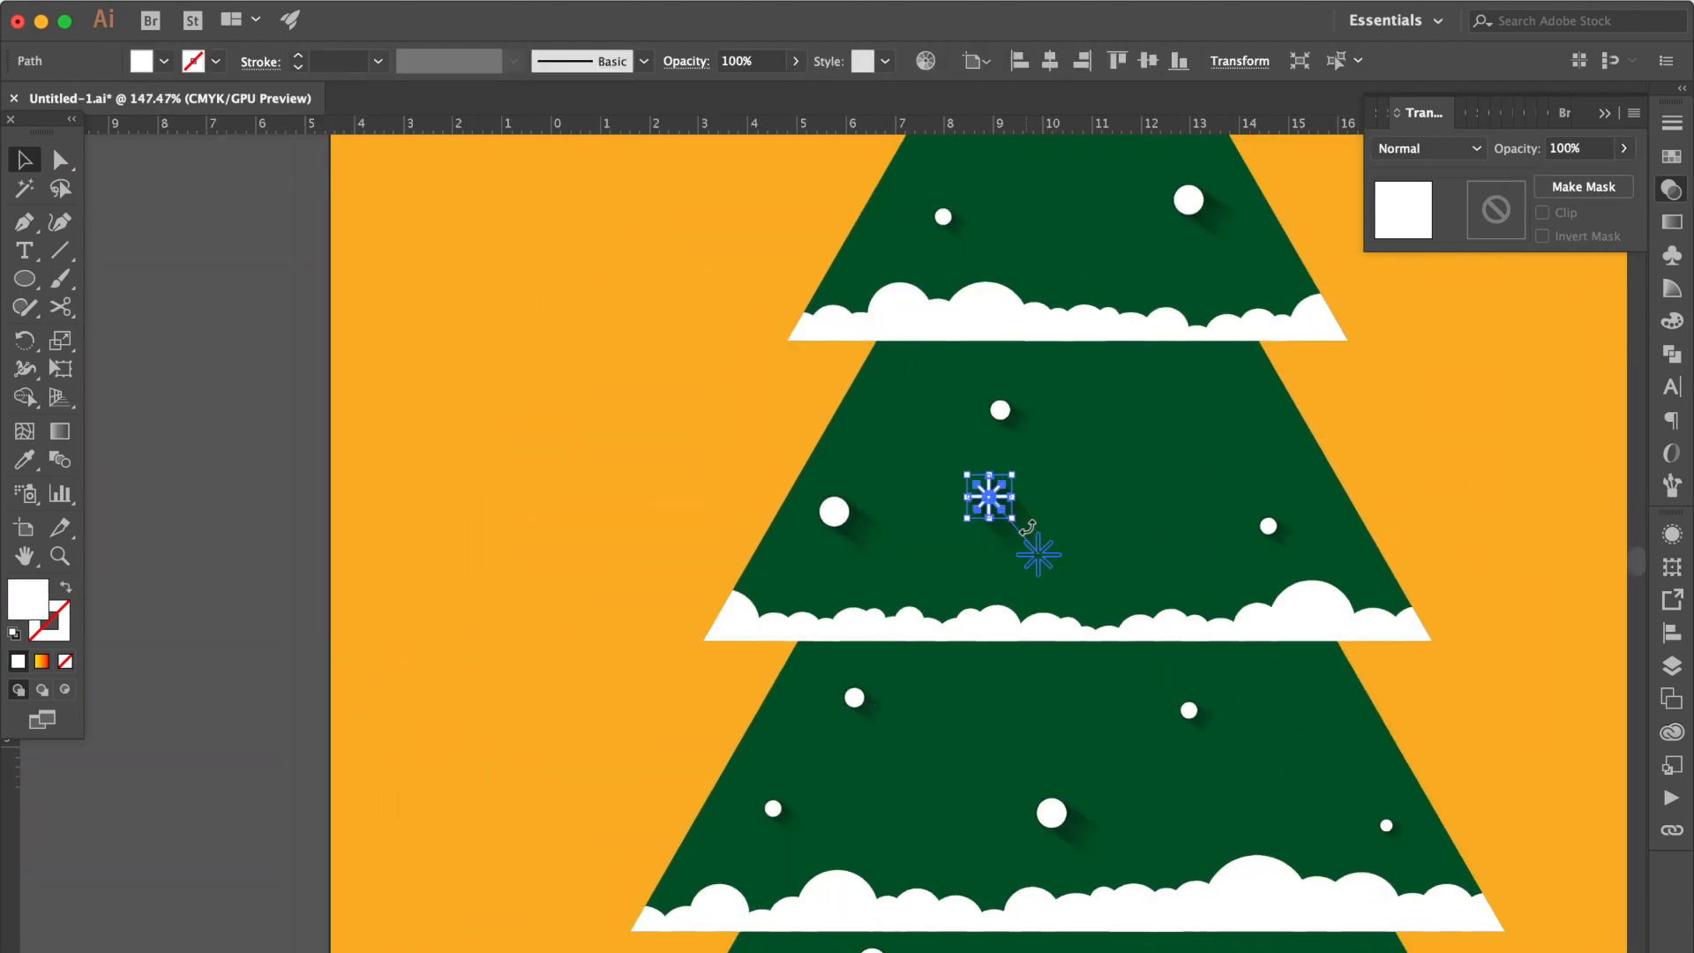
left_click(1047, 554)
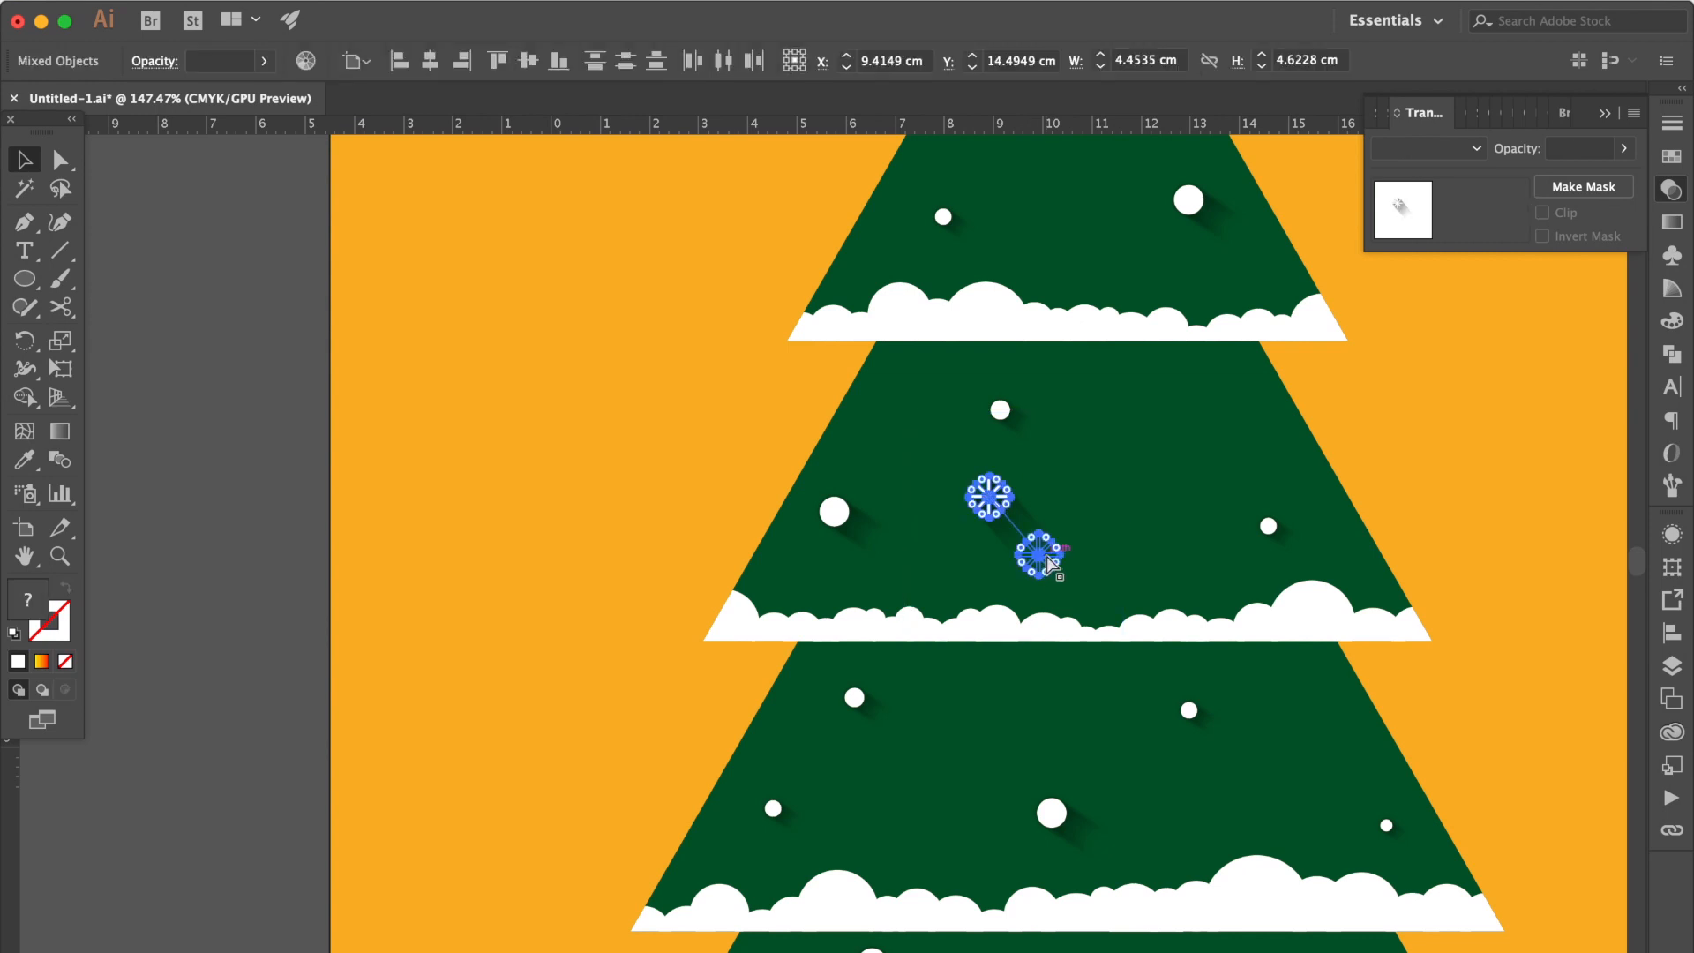
Step: Arrange one large and one smaller copy of the shadowed snowflake on each of the top and second tree tiers
scroll(1048, 563, "up", 5)
scroll(1047, 563, "right", 5)
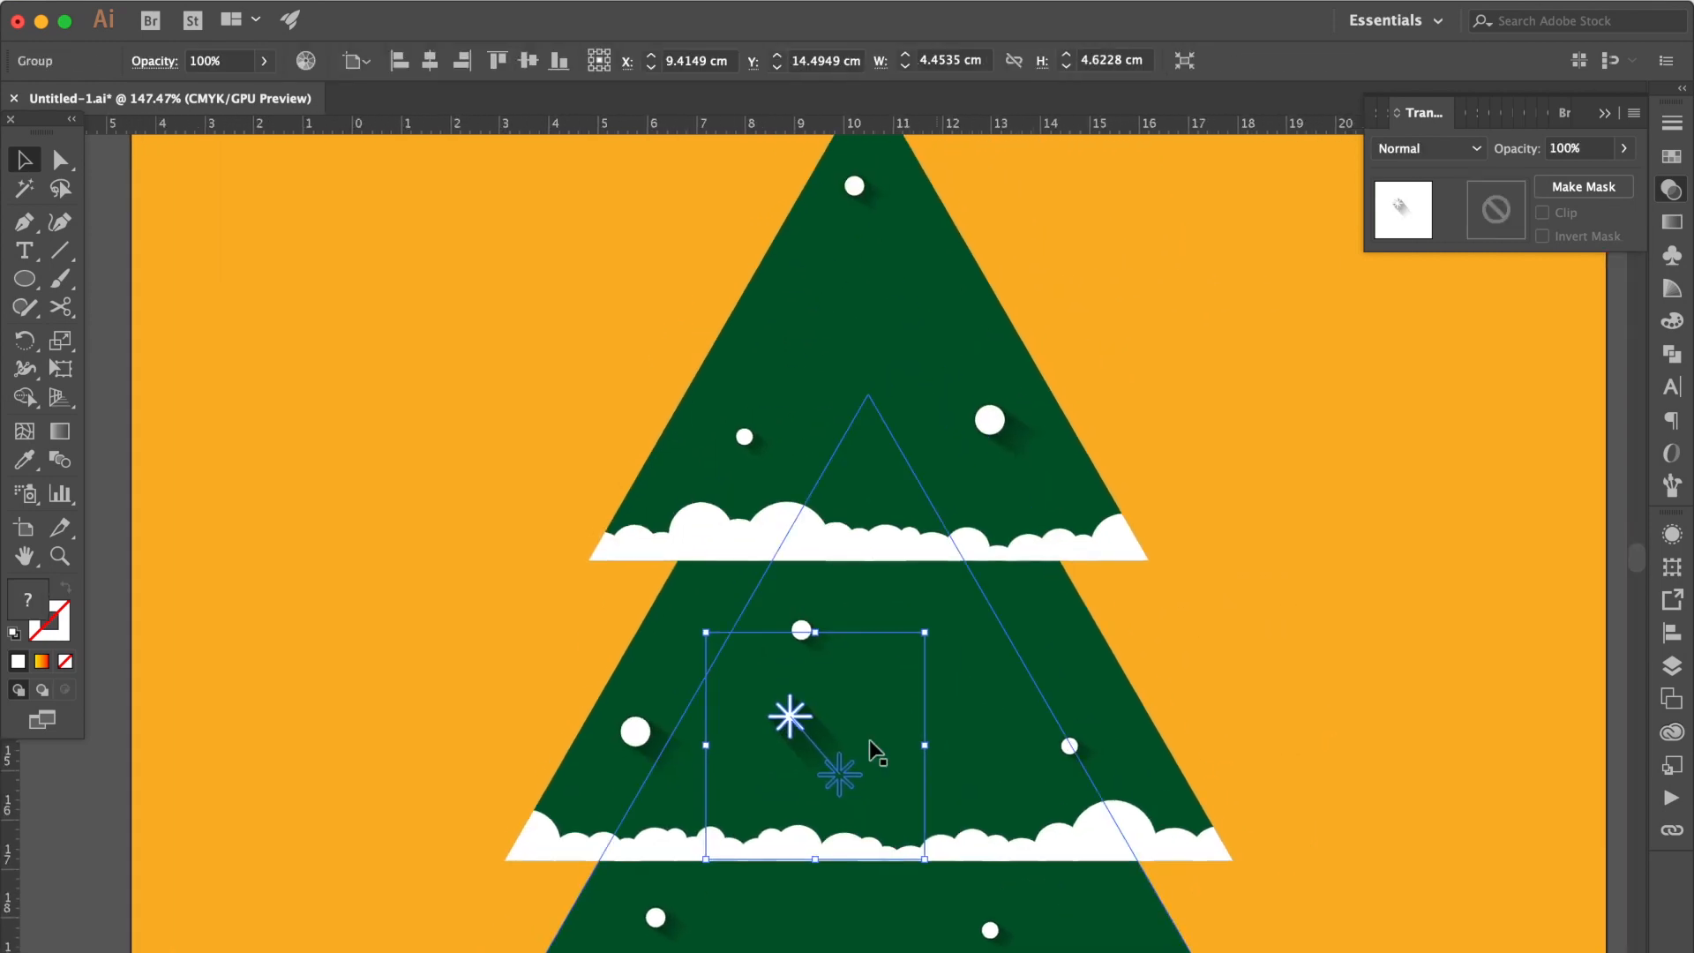
left_click_drag(836, 787, 919, 507)
left_click_drag(979, 572, 906, 496)
left_click_drag(815, 394, 905, 451)
left_click_drag(790, 715, 983, 622)
left_click_drag(900, 450, 899, 653)
Step: Place a large snowflake copy at the third tier's left and two smaller copies near its centre and upper right
left_click_drag(900, 653, 740, 912)
left_click_drag(742, 737, 681, 802)
scroll(796, 738, "down", 4)
left_click_drag(793, 521, 794, 722)
left_click_drag(794, 723, 873, 741)
left_click_drag(874, 741, 1070, 741)
left_click_drag(1070, 741, 1053, 668)
Step: Copy two large and two smaller shadowed snowflakes onto the bottom tier, spacing them among the white balls
scroll(1092, 770, "down", 4)
scroll(1093, 770, "down", 1)
left_click_drag(699, 586, 852, 839)
left_click_drag(1075, 455, 1073, 834)
left_click_drag(1073, 838, 676, 858)
left_click_drag(677, 860, 1125, 865)
left_click_drag(908, 790, 1051, 877)
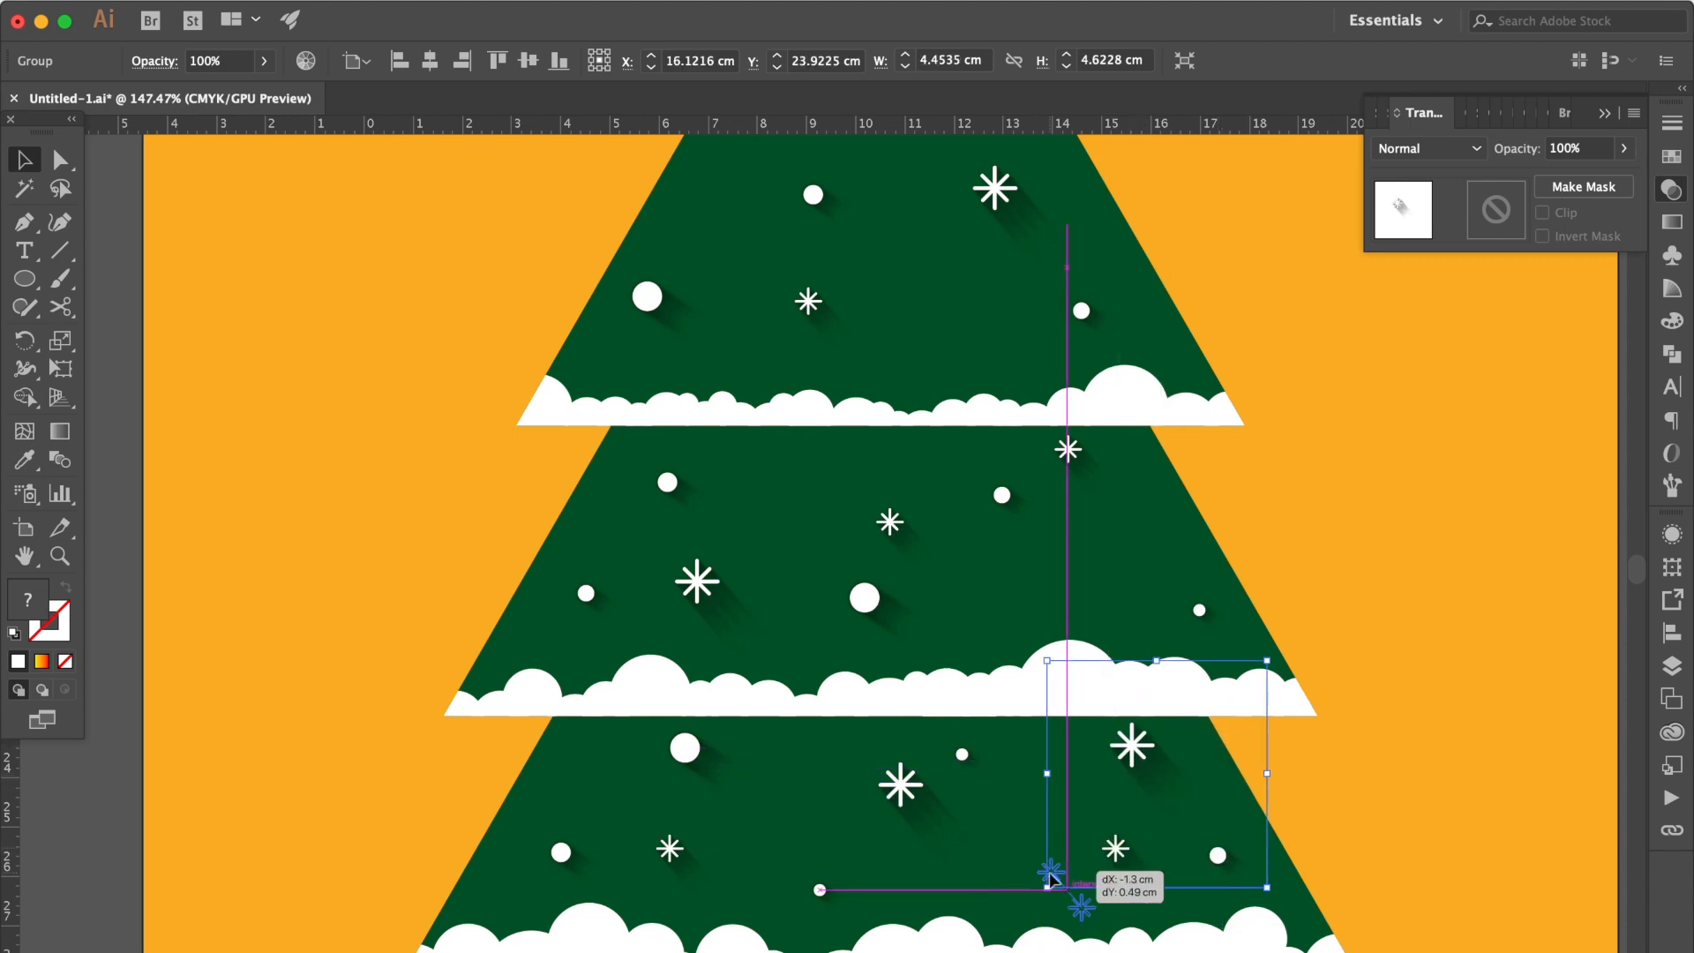
Step: Add a previewed Drop Shadow effect in Multiply mode to the top tier's green triangle
scroll(1051, 877, "down", 3)
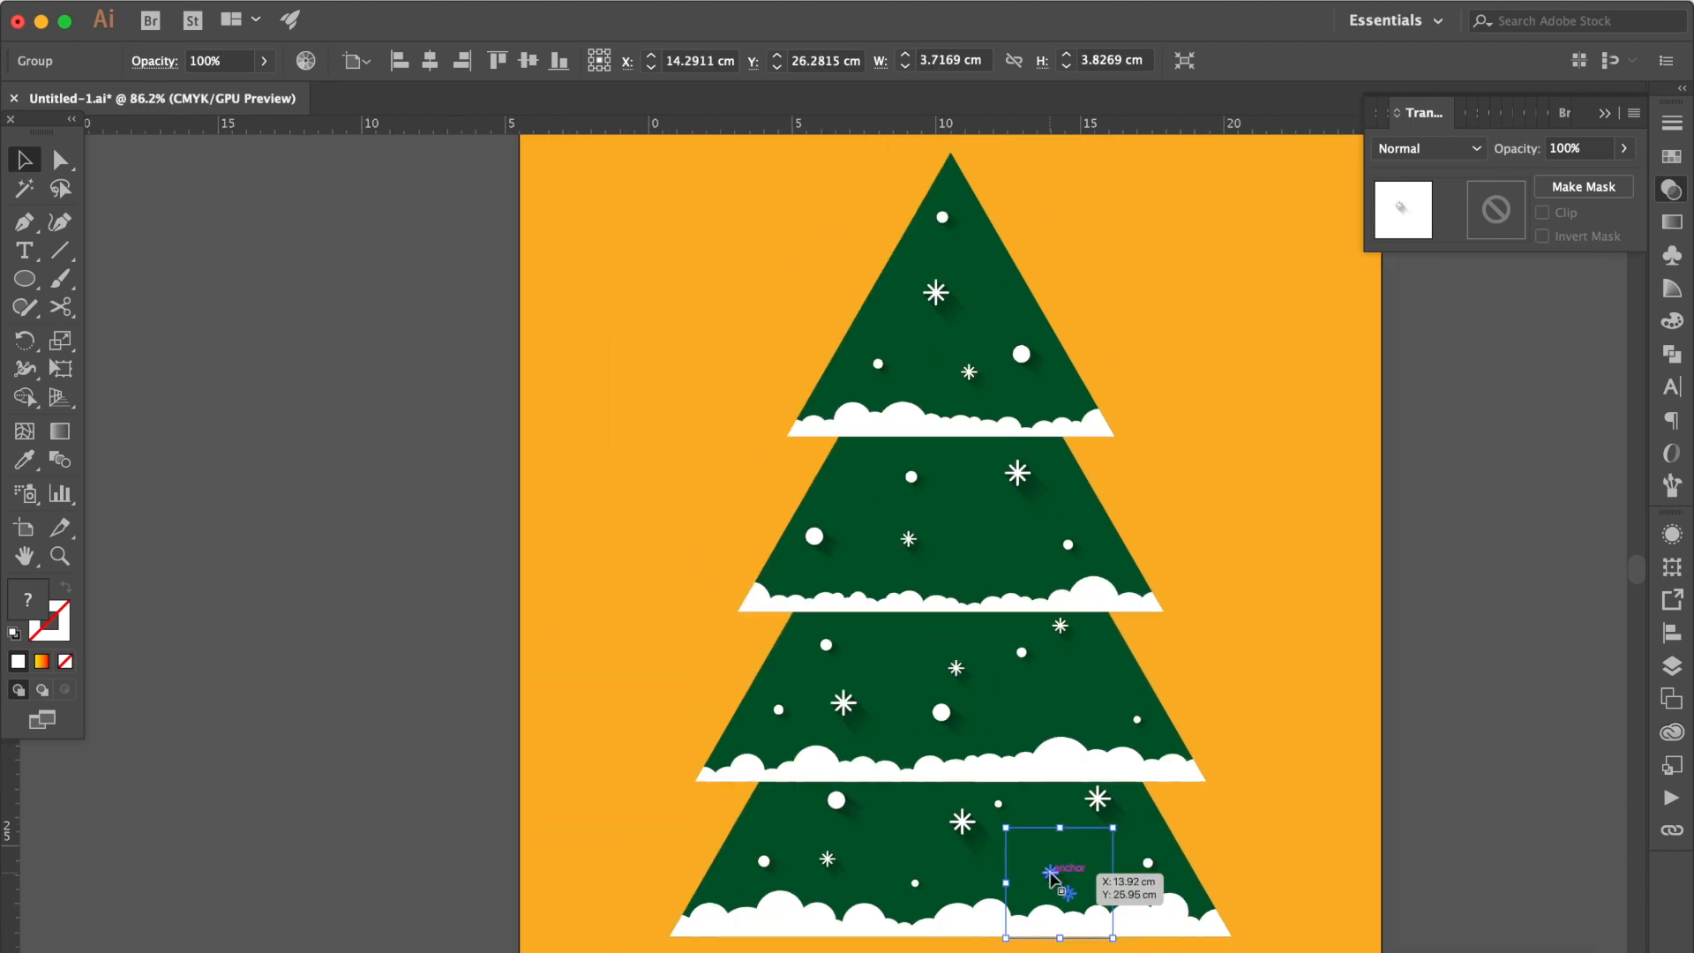
left_click(1003, 283)
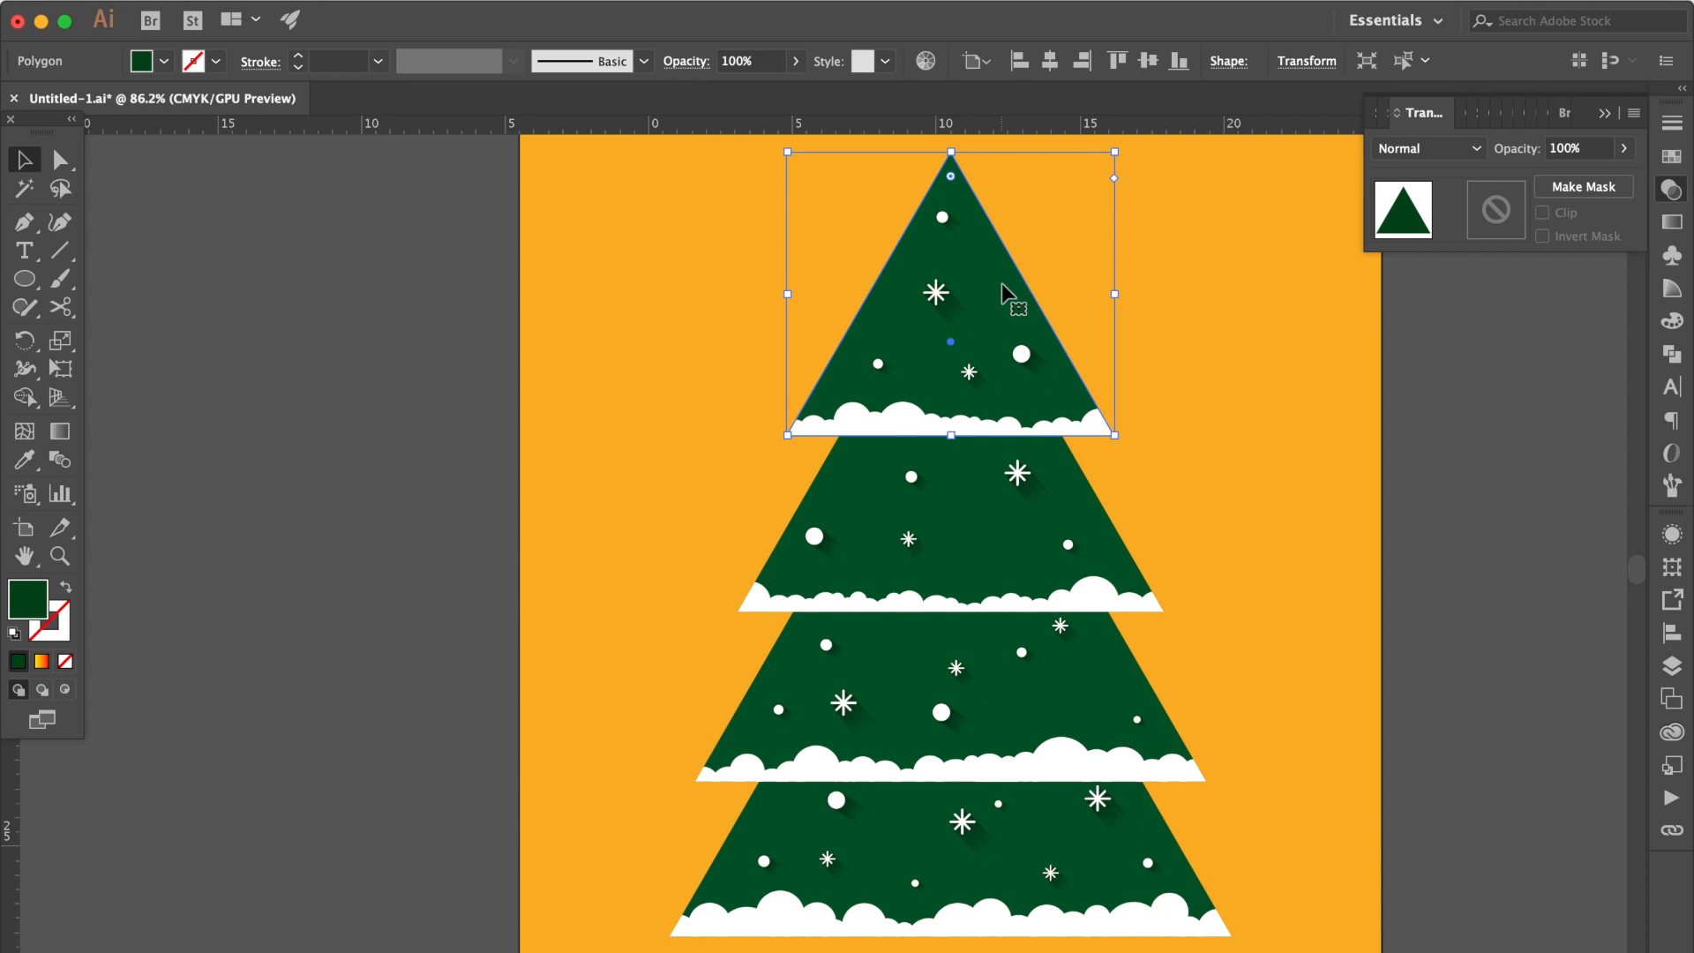
left_click(1670, 540)
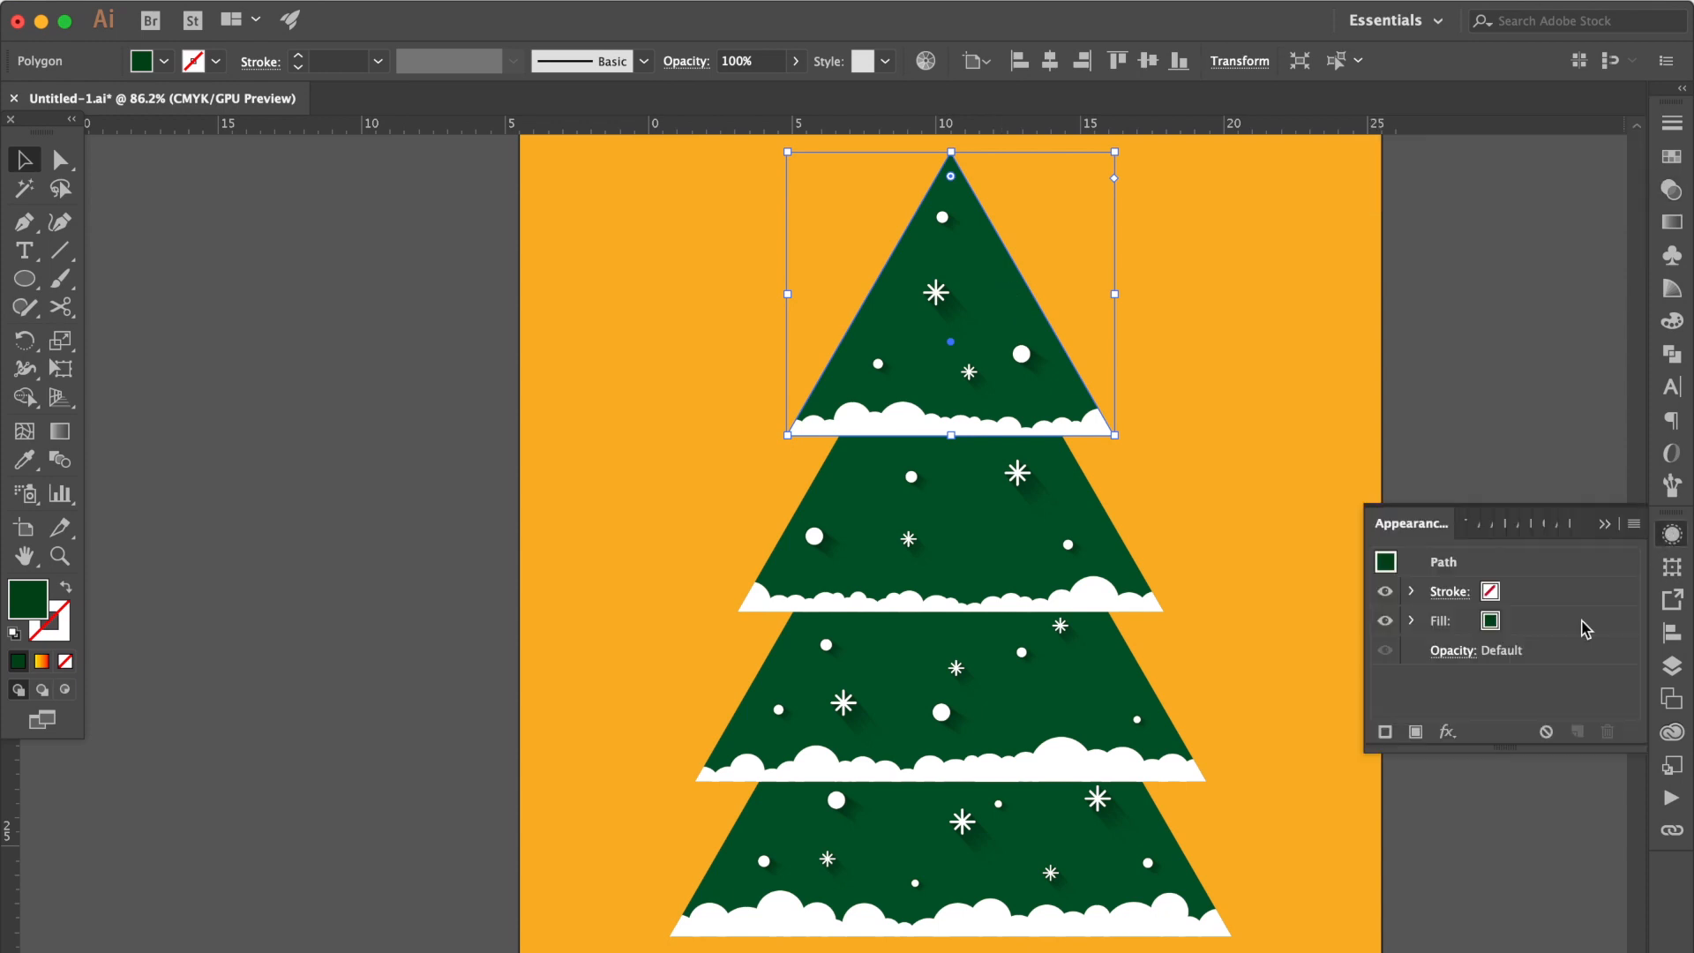
left_click(1448, 733)
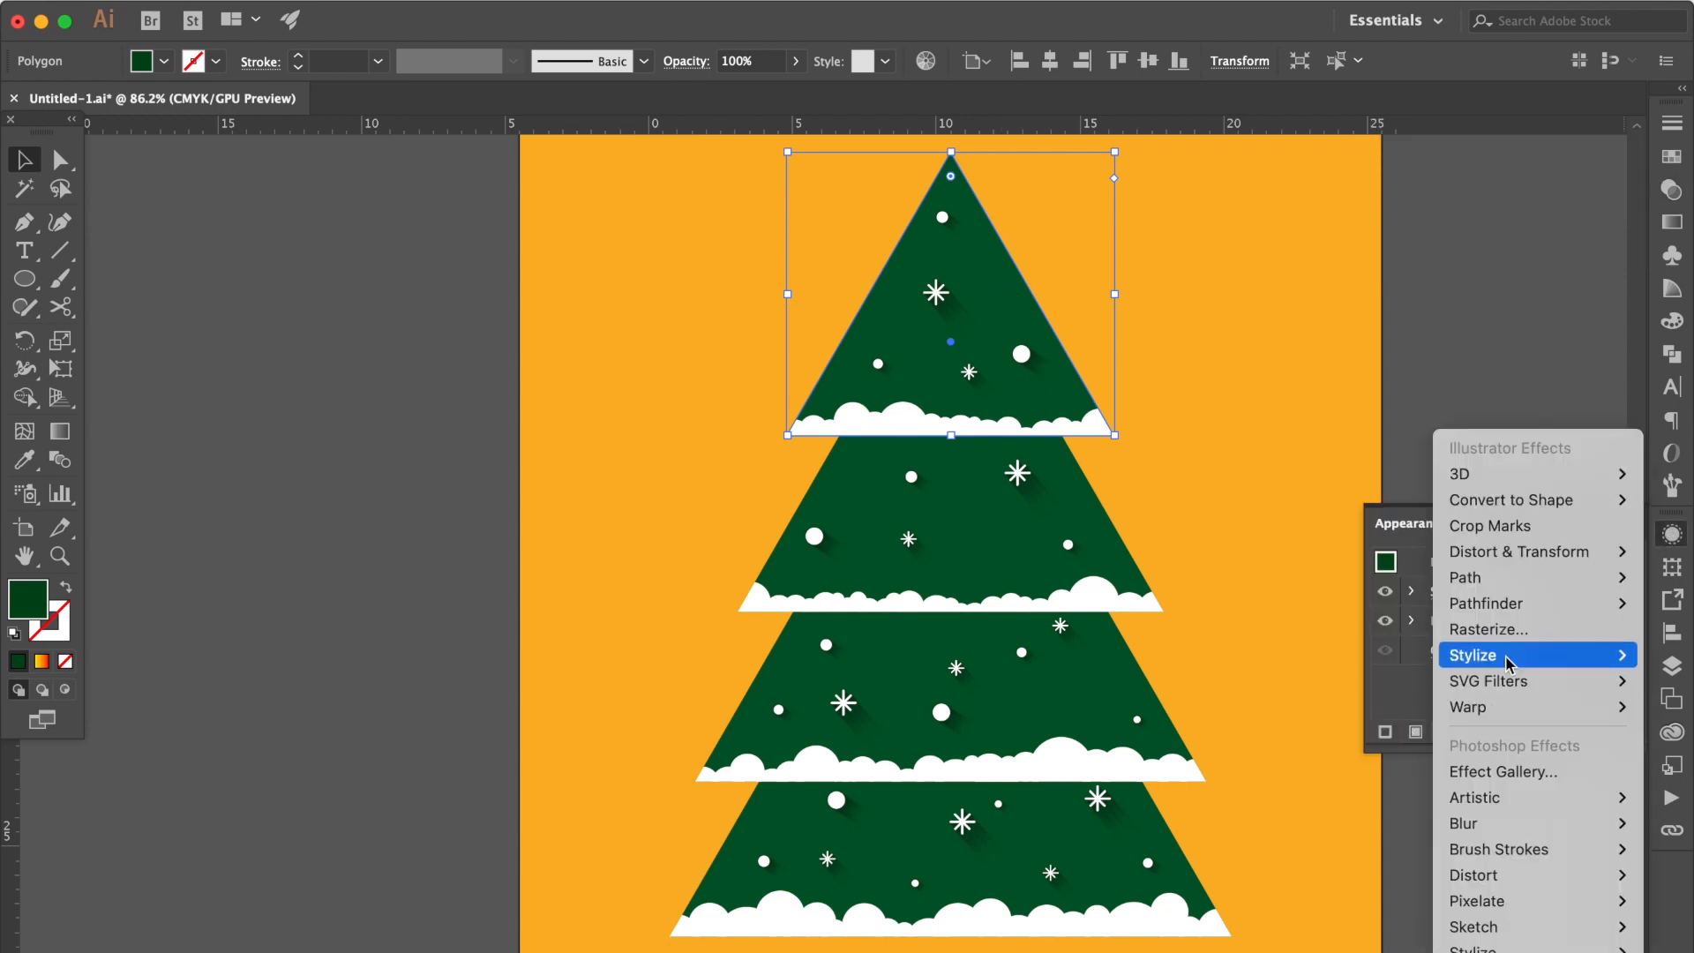
mouse_move(1479, 654)
left_click(1373, 655)
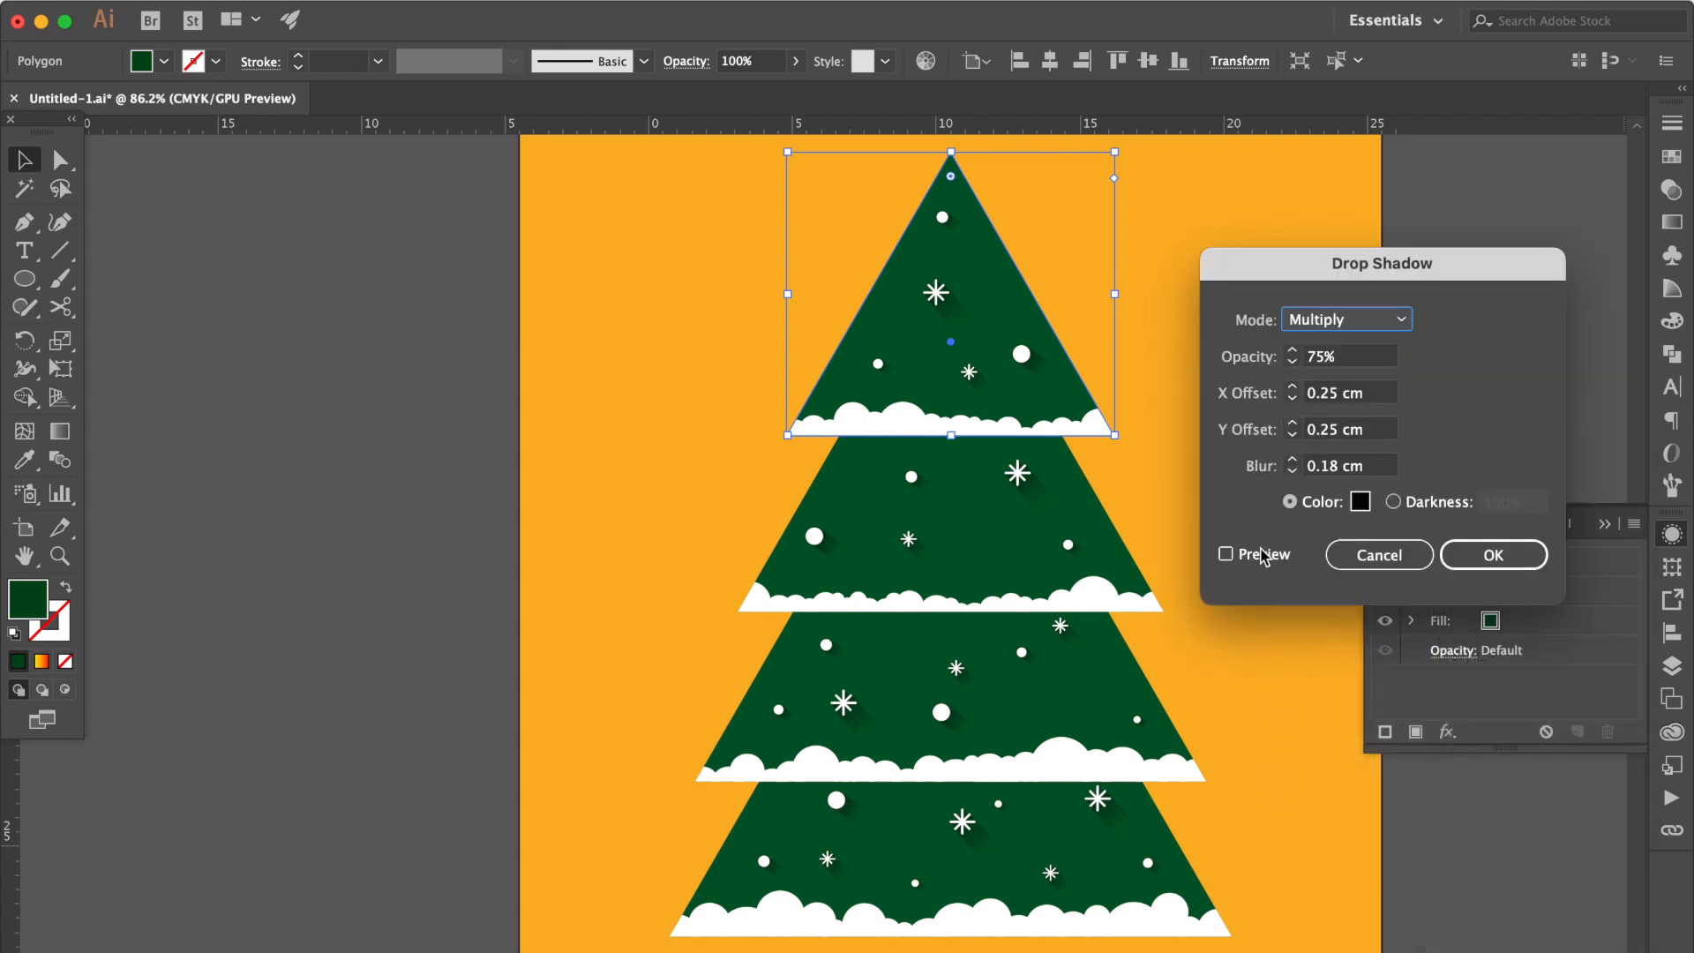
left_click(1263, 562)
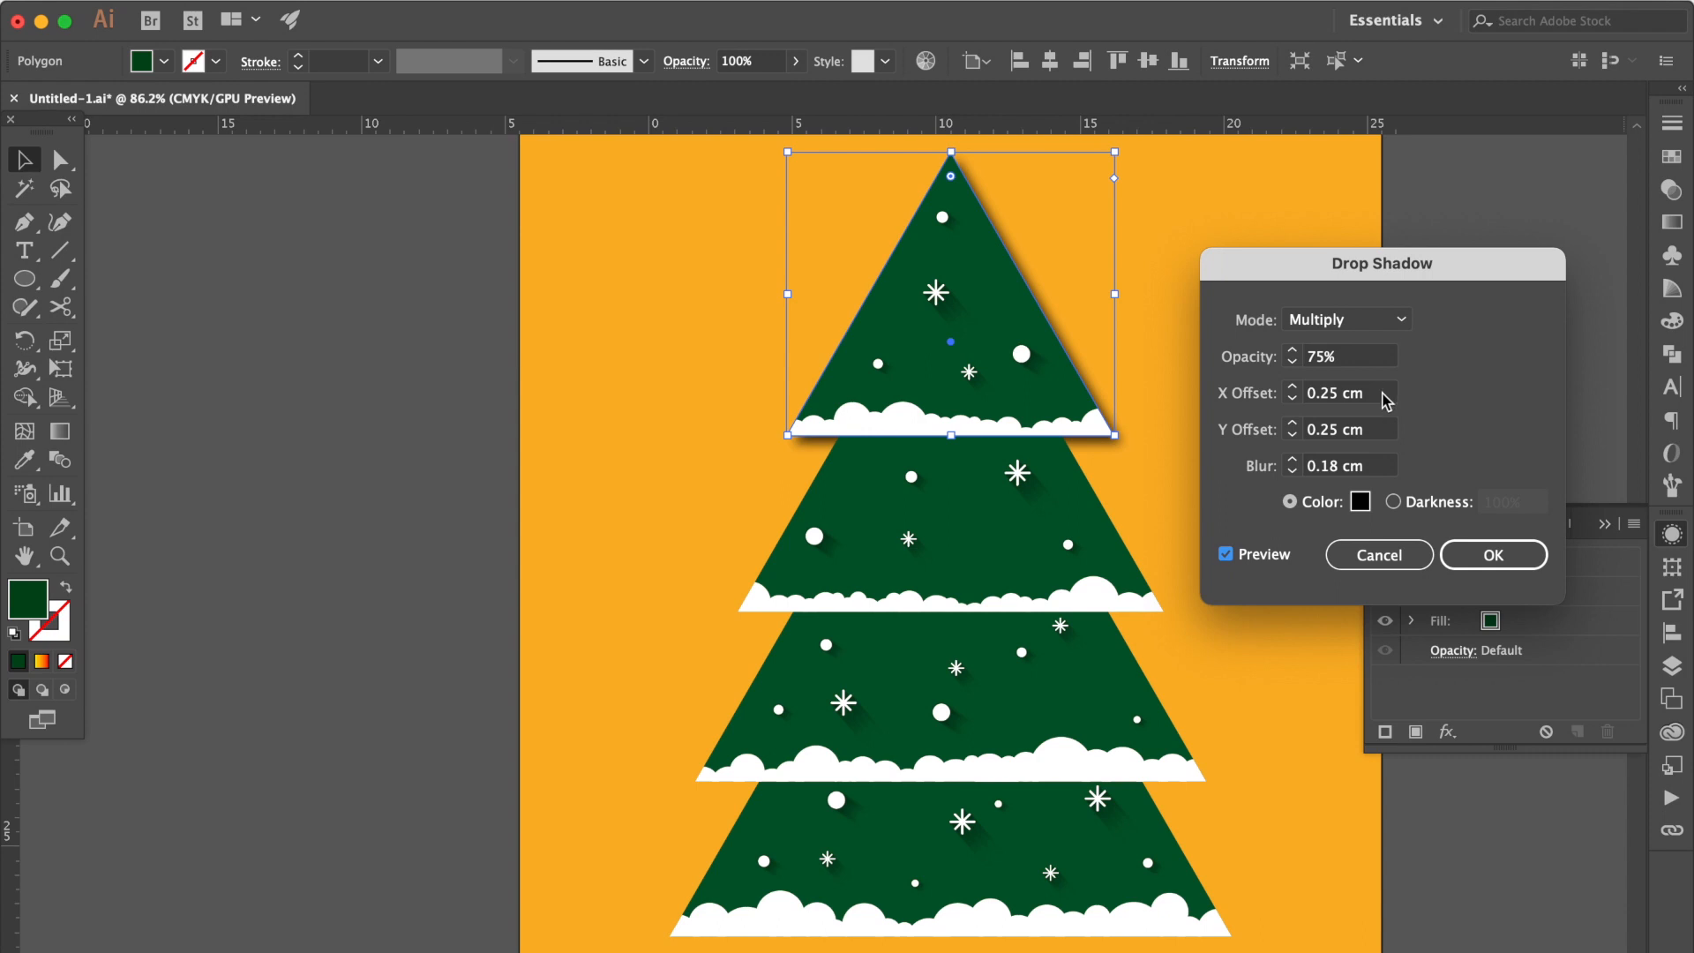
Step: Set the top triangle's drop shadow to 35% opacity, 0.1 cm X offset, 0.6 cm Y offset and 0.3 cm blur
key("Tab")
type("35")
key("Tab")
type("0")
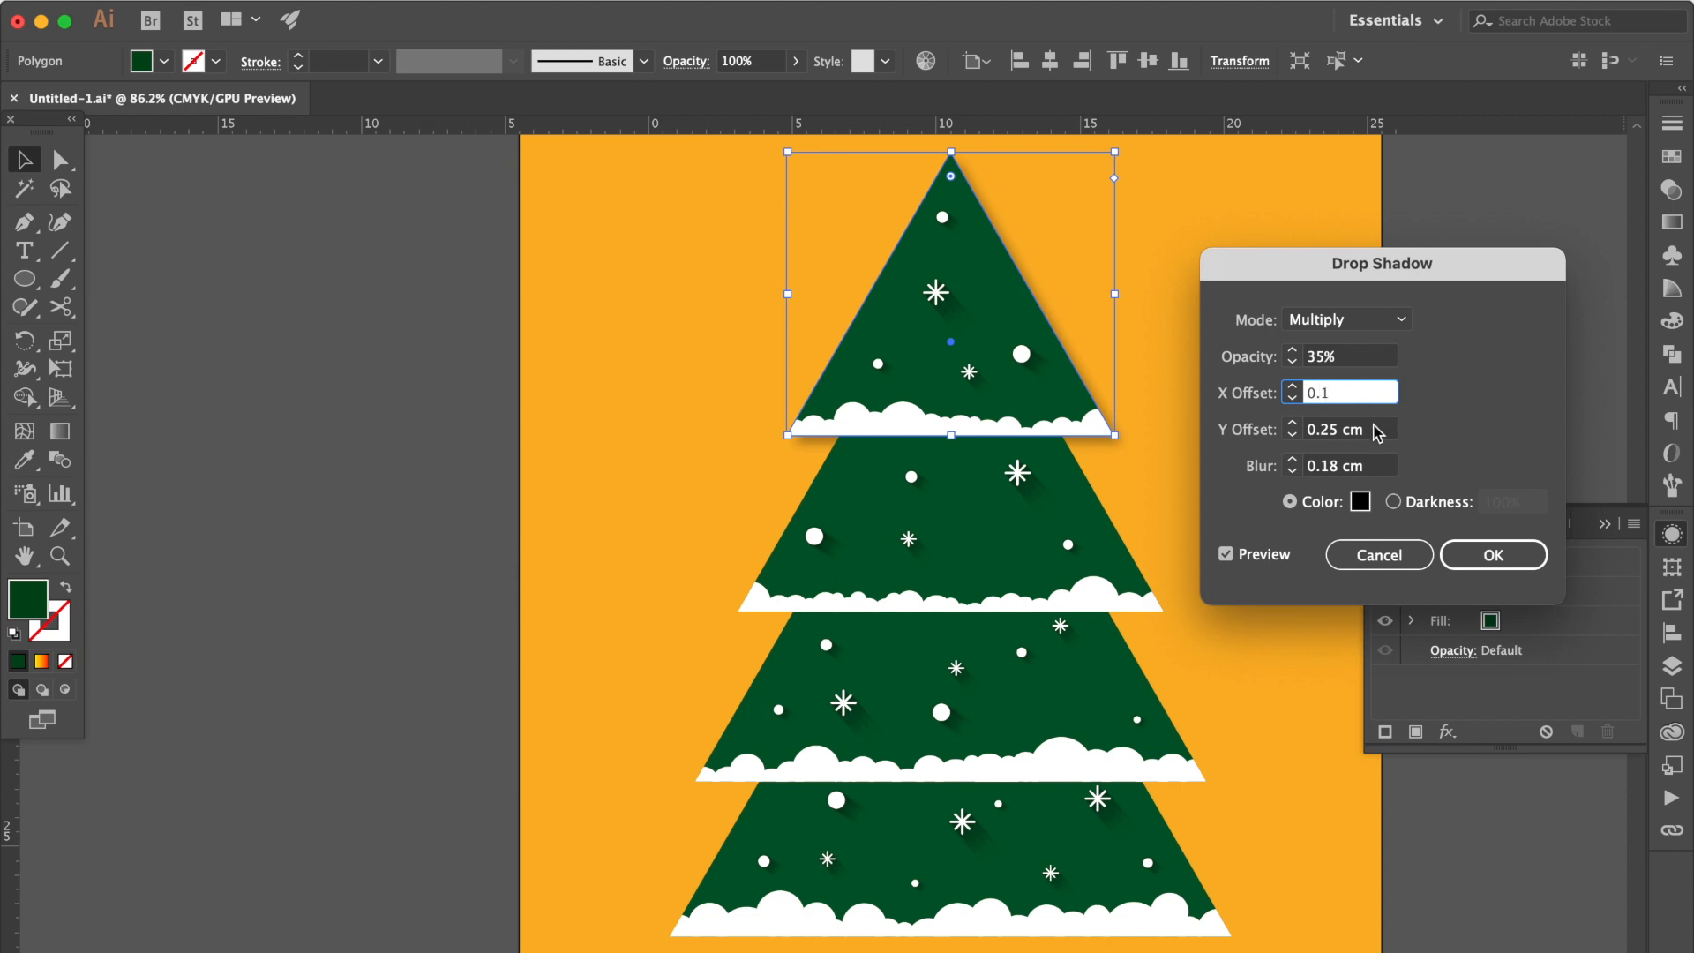
key("Tab")
type("0.")
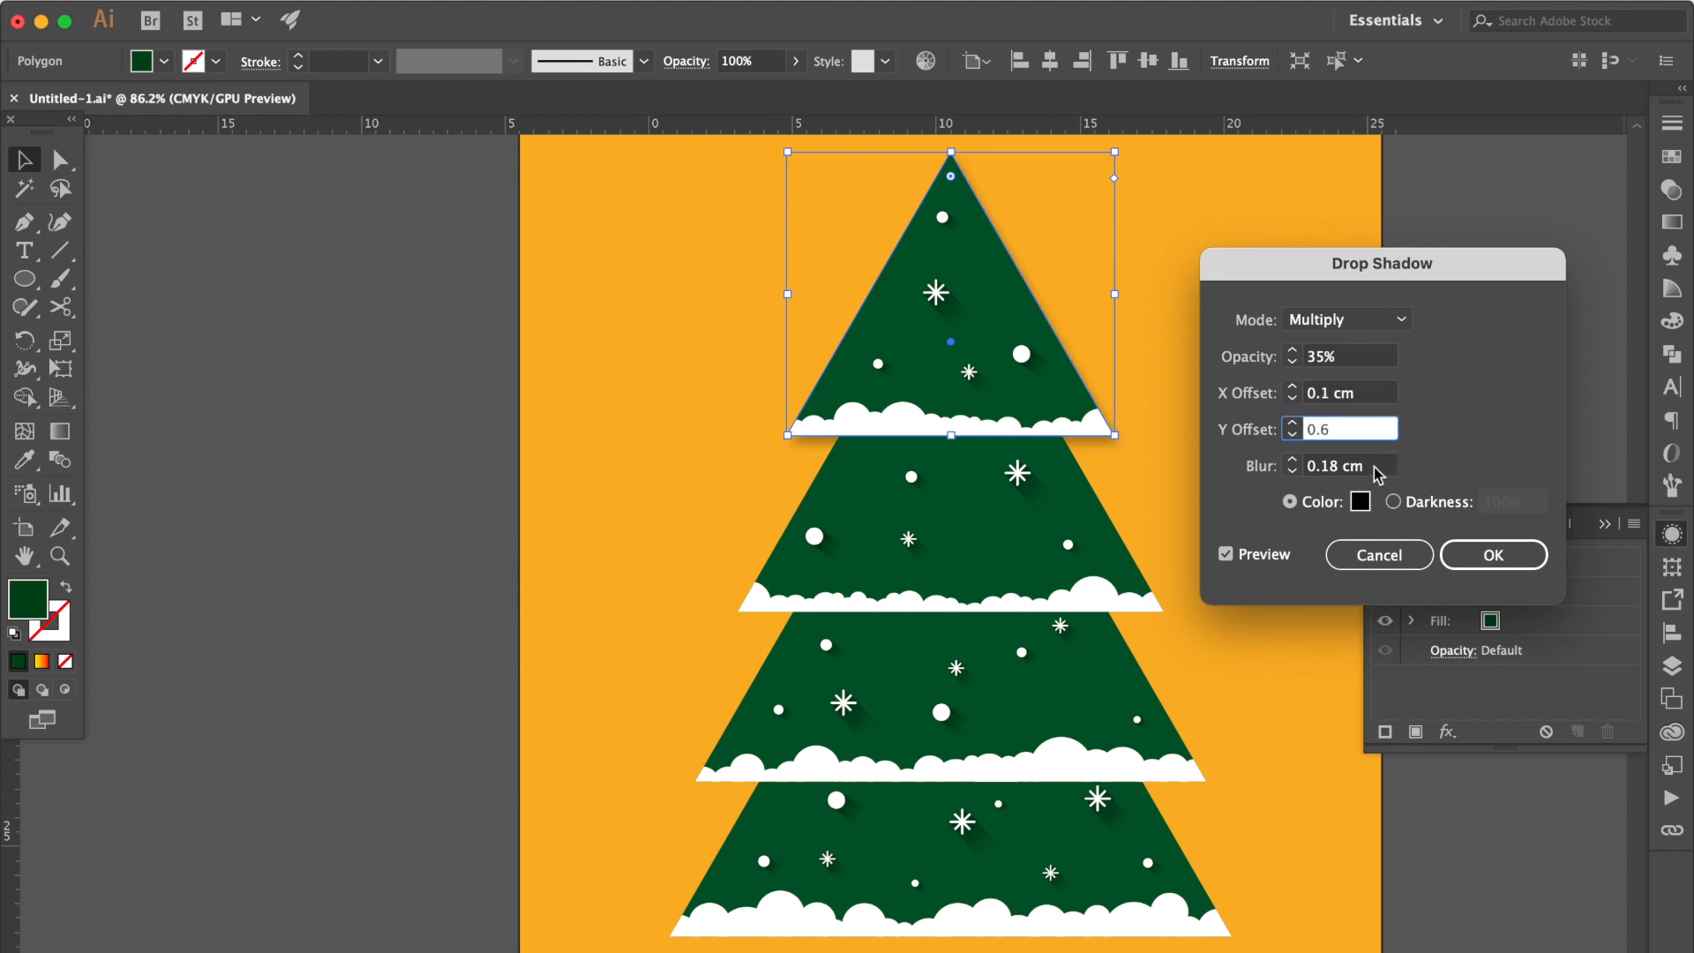
key("Tab")
type("0.3")
left_click(1489, 556)
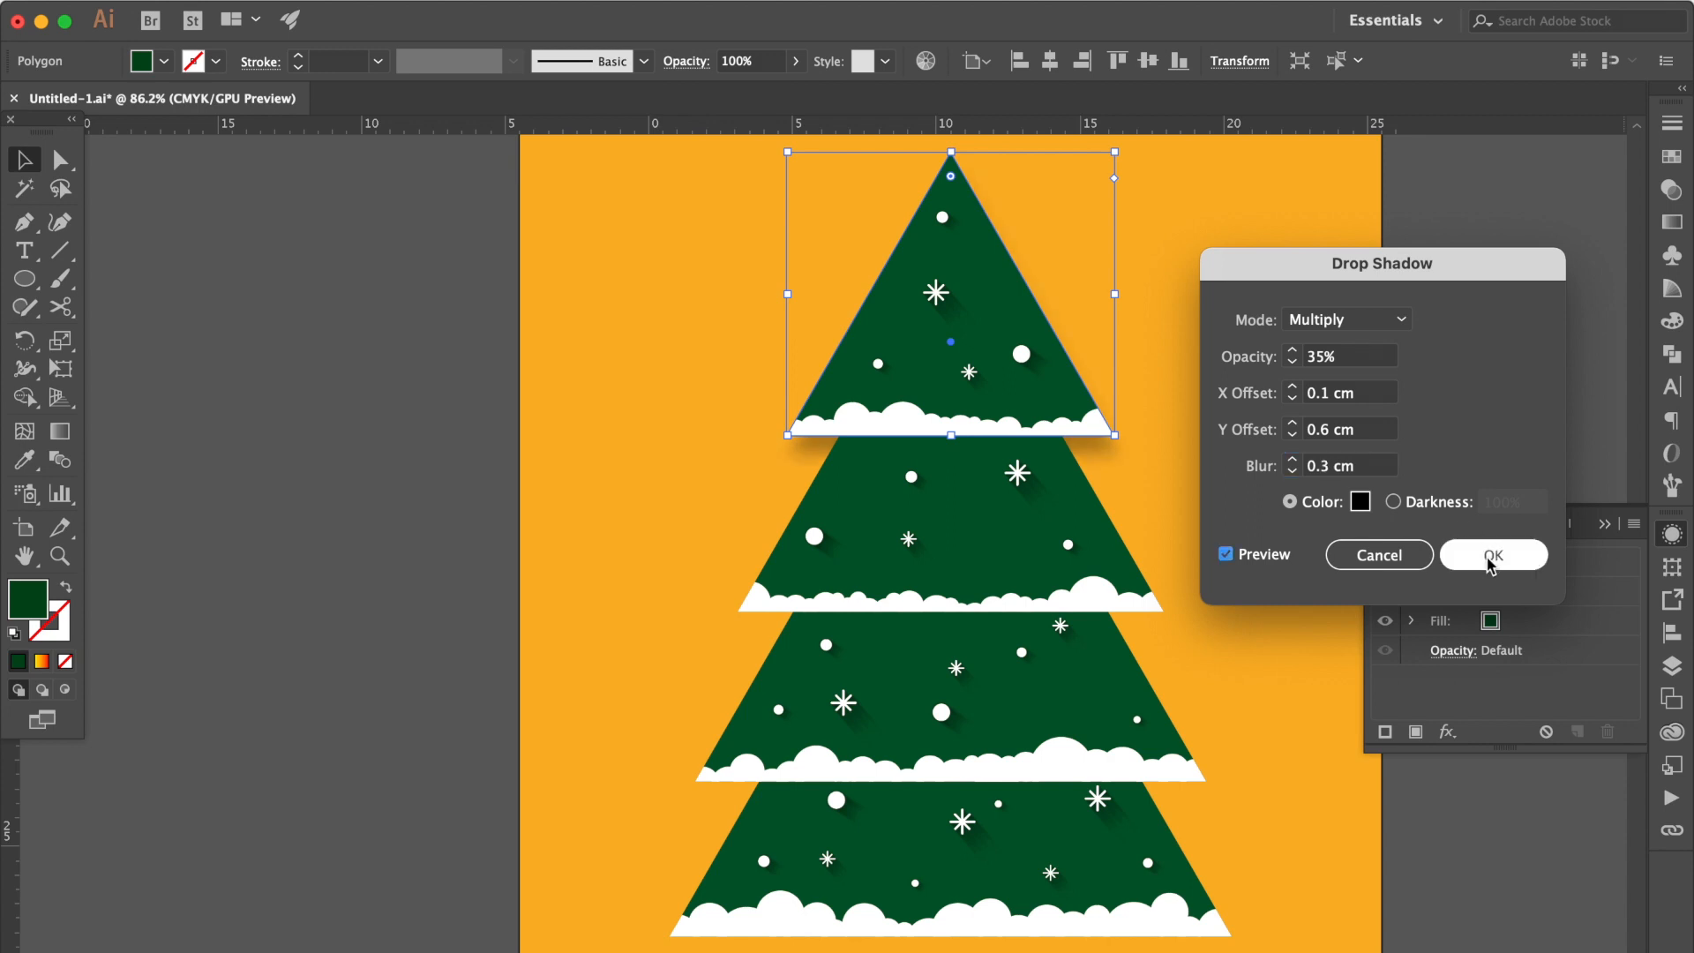
Step: Apply a drop shadow with the same settings to the second tier's green triangle
left_click(1110, 558)
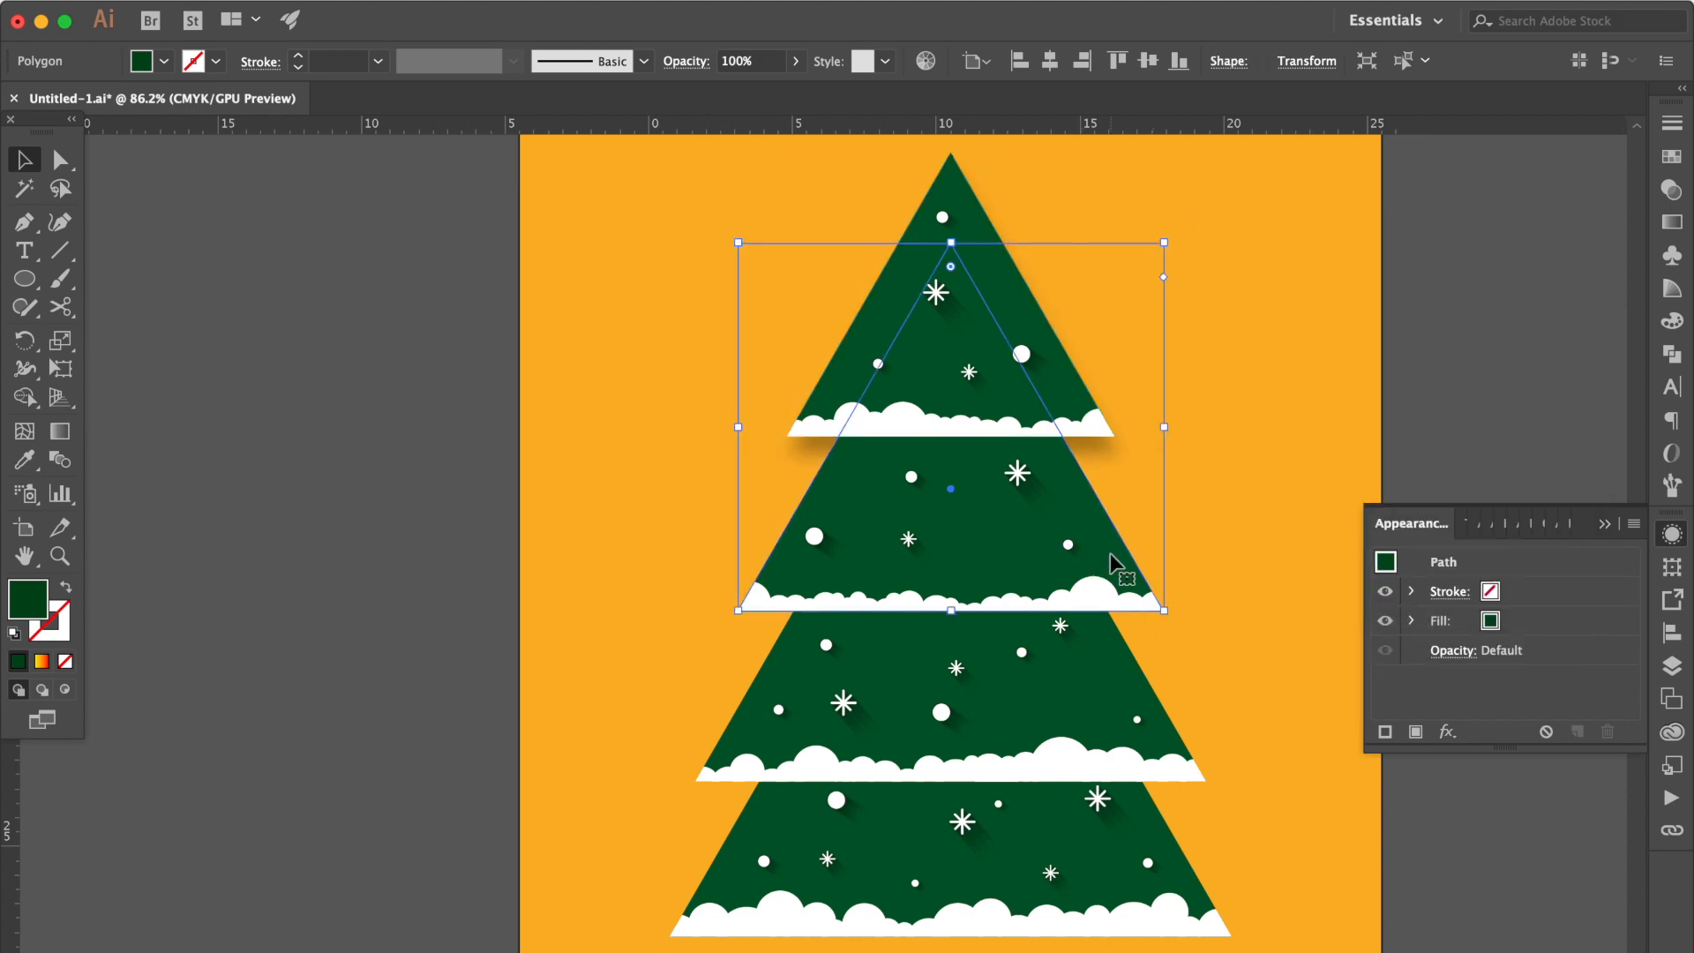
left_click(1447, 732)
mouse_move(1465, 655)
left_click(1401, 657)
left_click(1489, 556)
Step: Give the third tier's green triangle the same drop shadow
left_click(1136, 711)
left_click(1447, 732)
mouse_move(1469, 654)
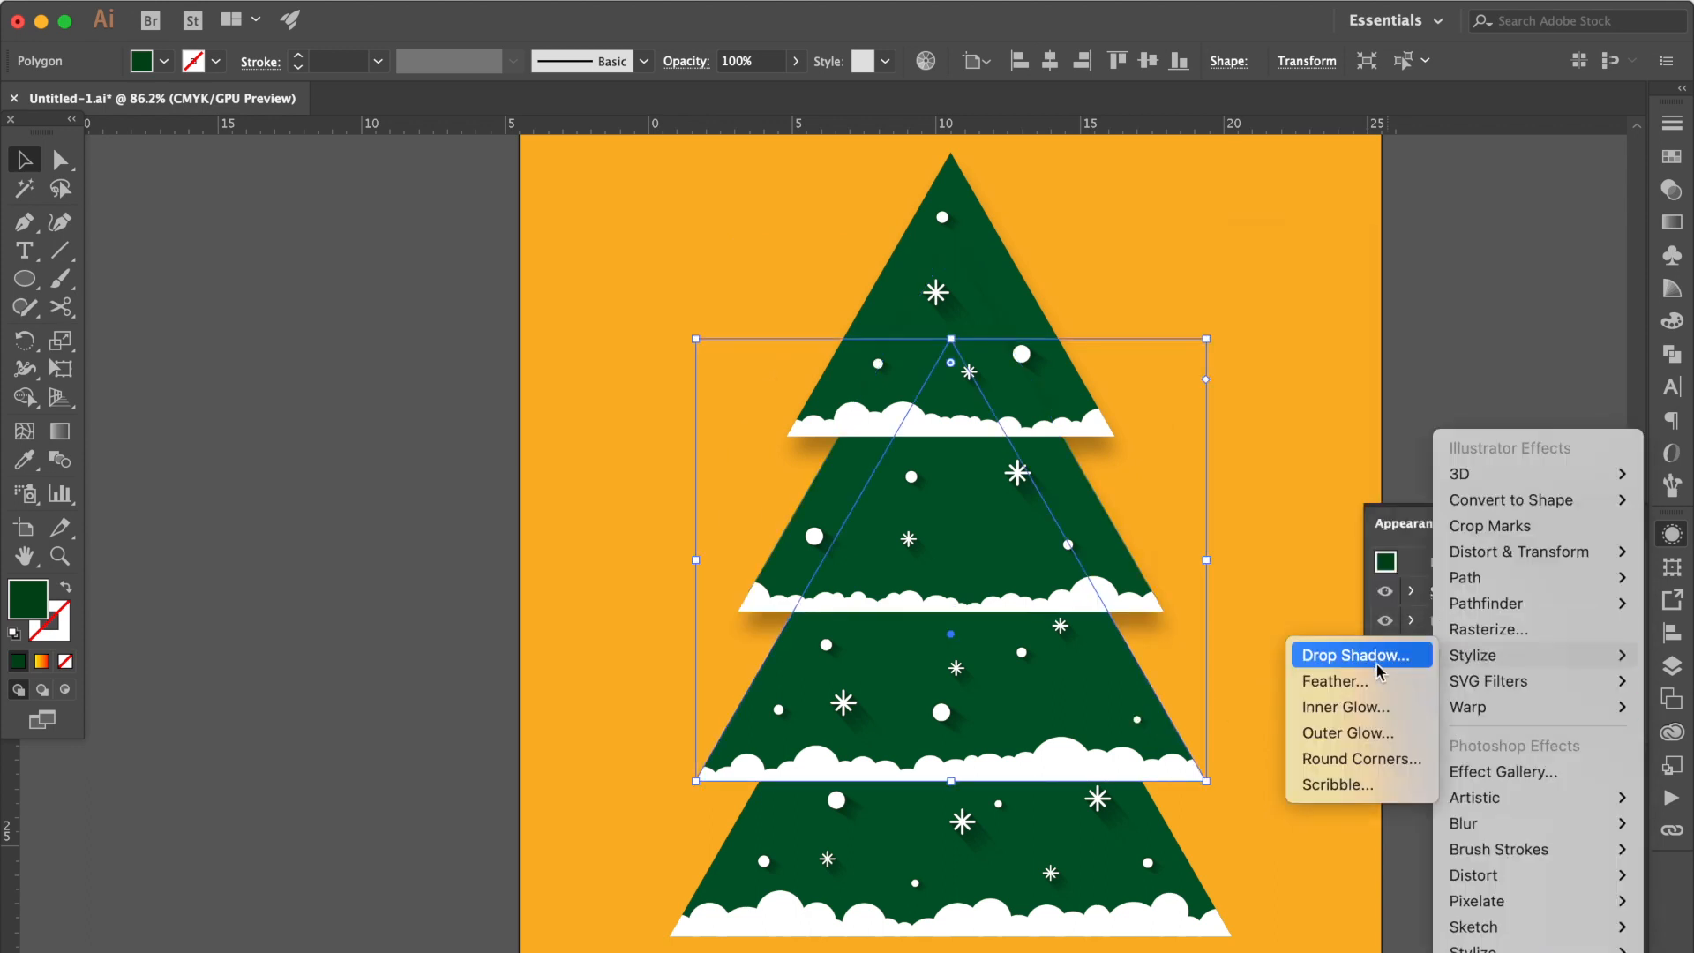
left_click(1381, 670)
key("Return")
Step: Add the matching drop shadow to the bottom tier's green triangle
left_click(1156, 880)
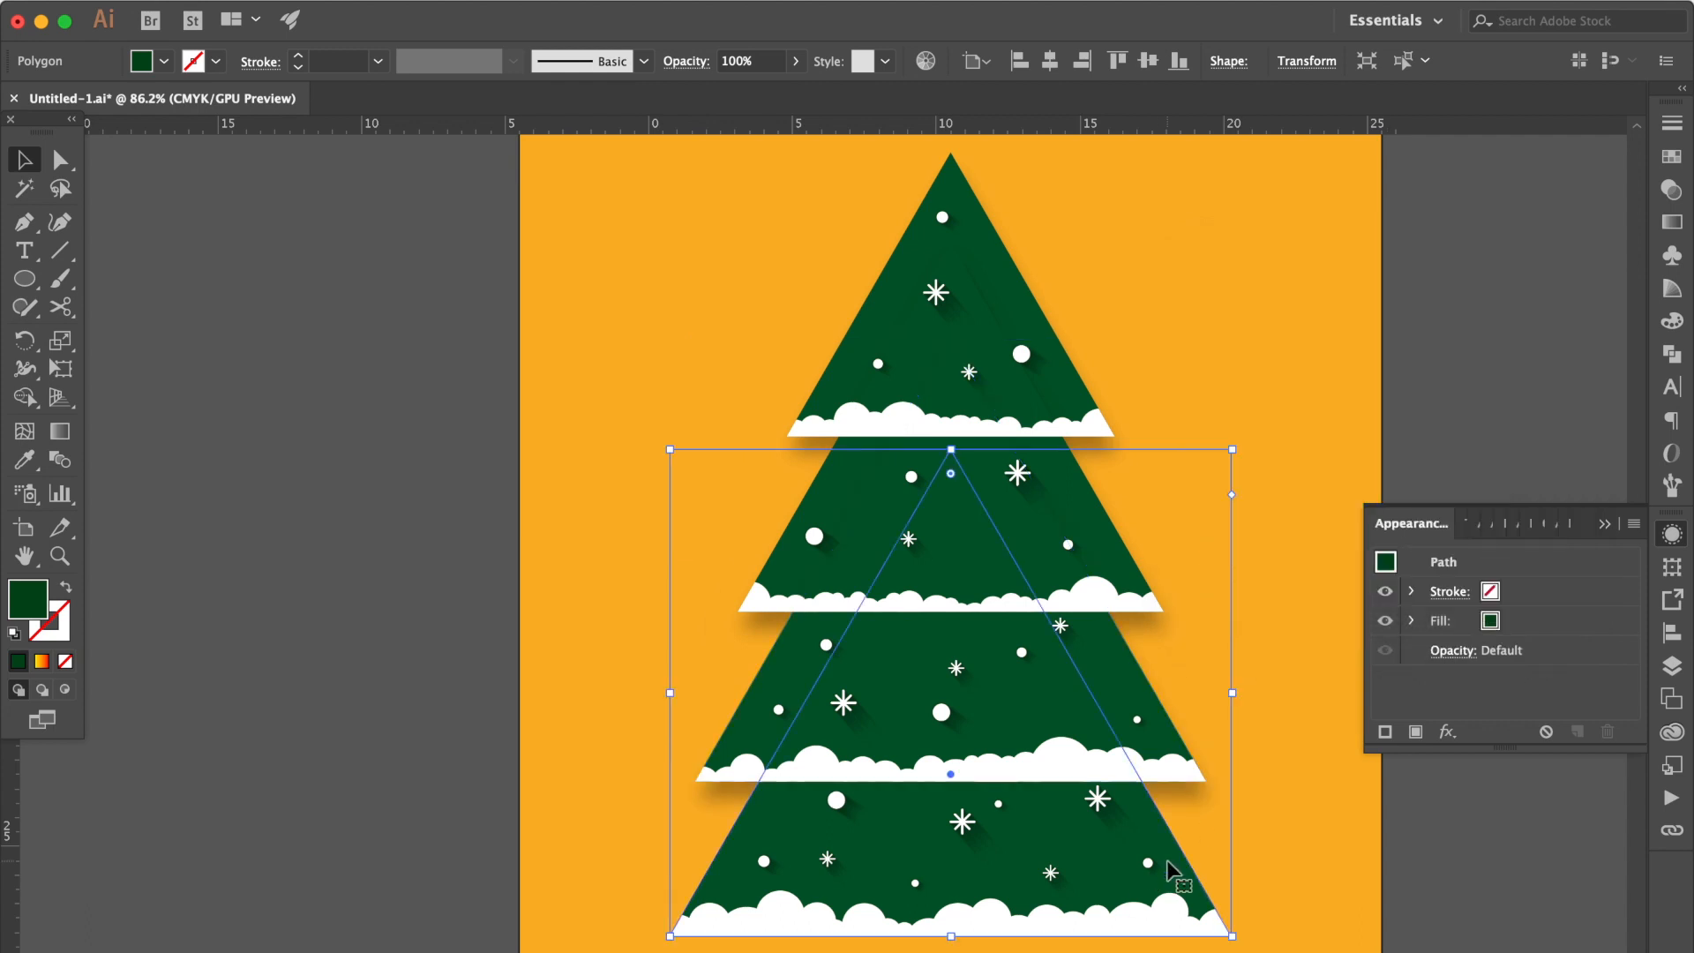
left_click(1447, 731)
mouse_move(1496, 618)
mouse_move(1482, 655)
left_click(1405, 660)
key("Return")
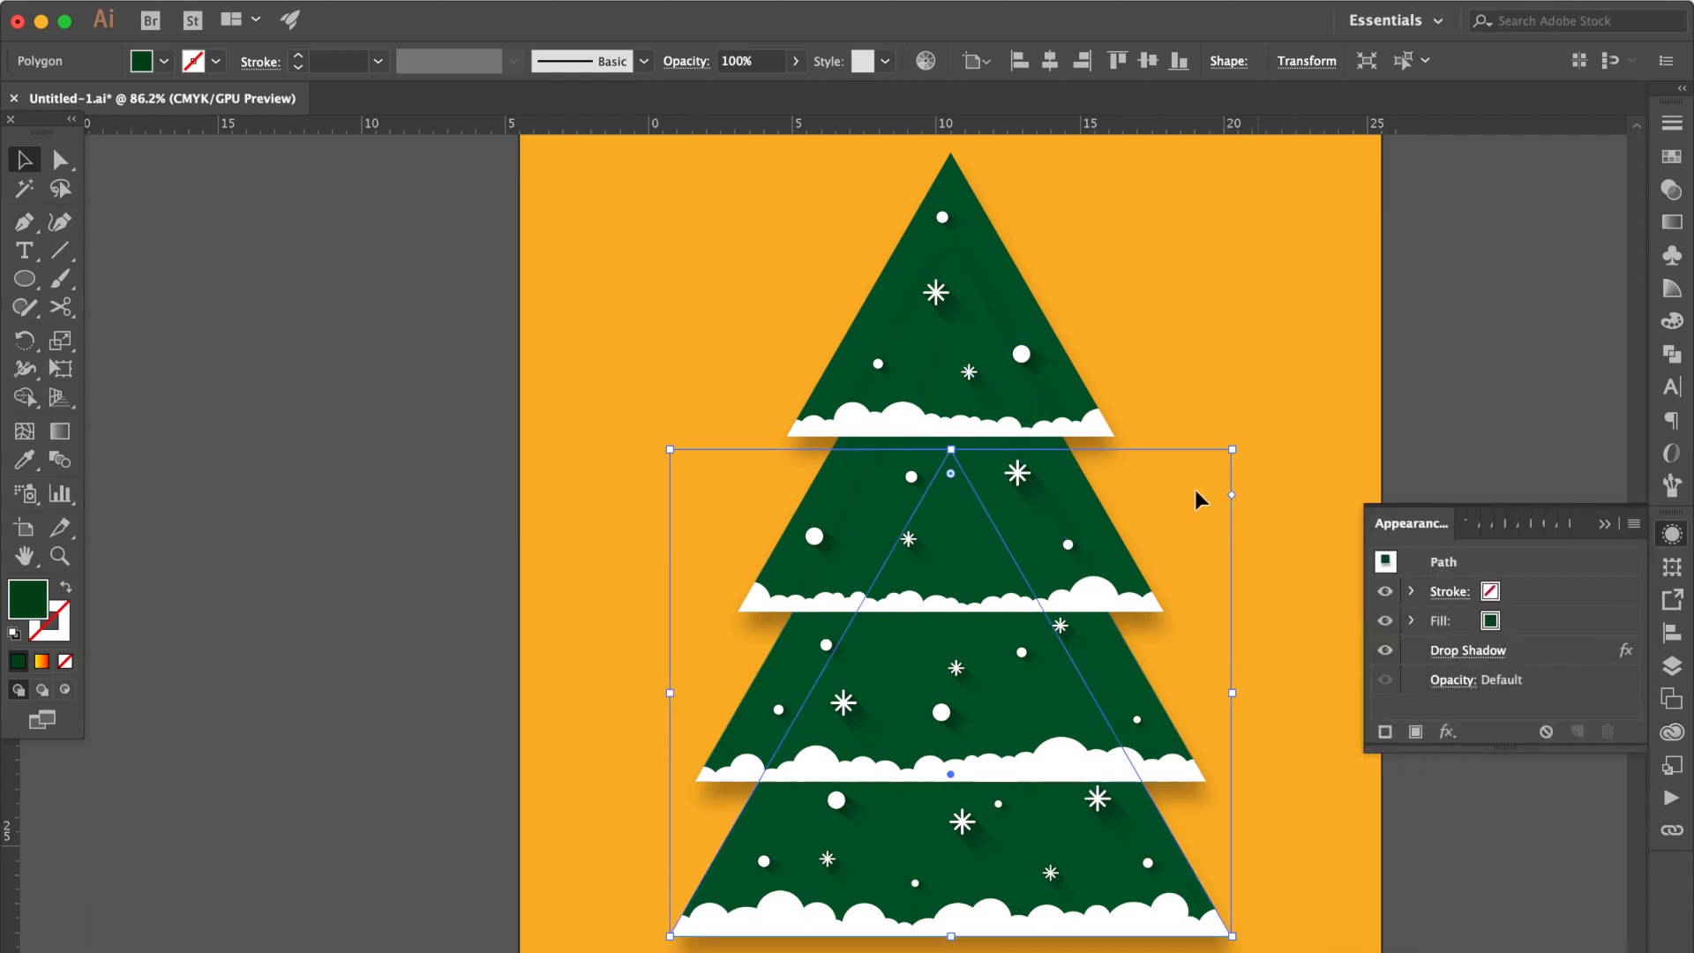
Step: Unlock all objects in the artwork, including the orange background rectangle, clear the selection and collapse the Appearance settings
key("super+a")
left_click(485, 20)
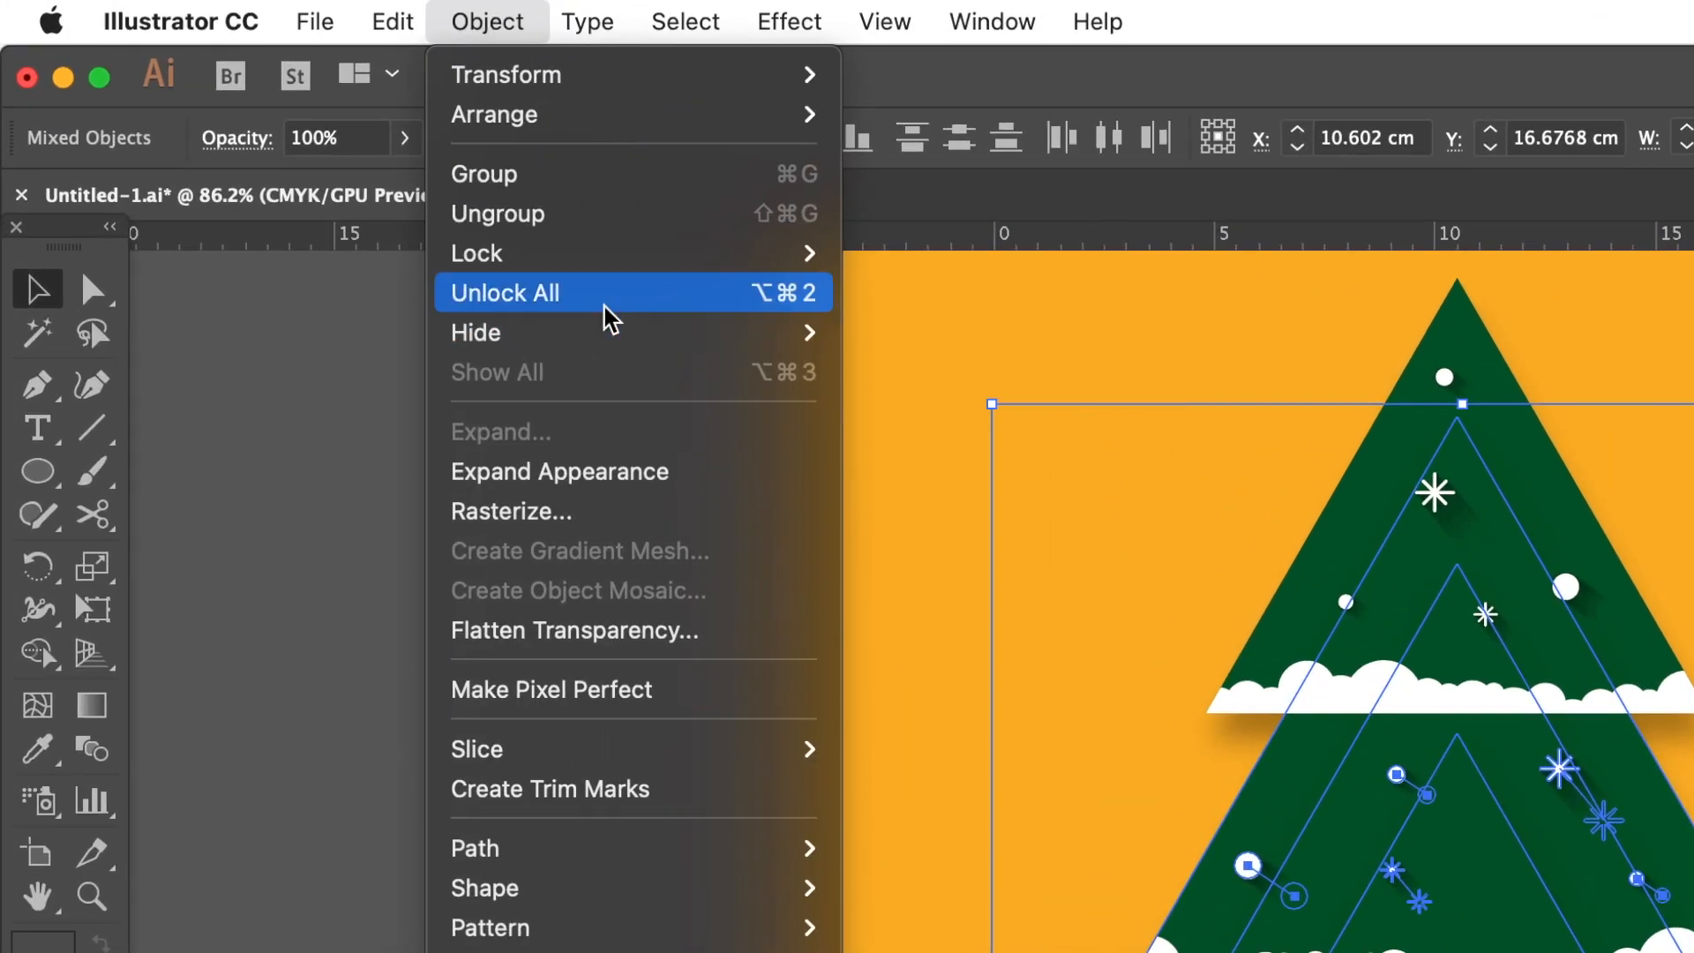
left_click(605, 307)
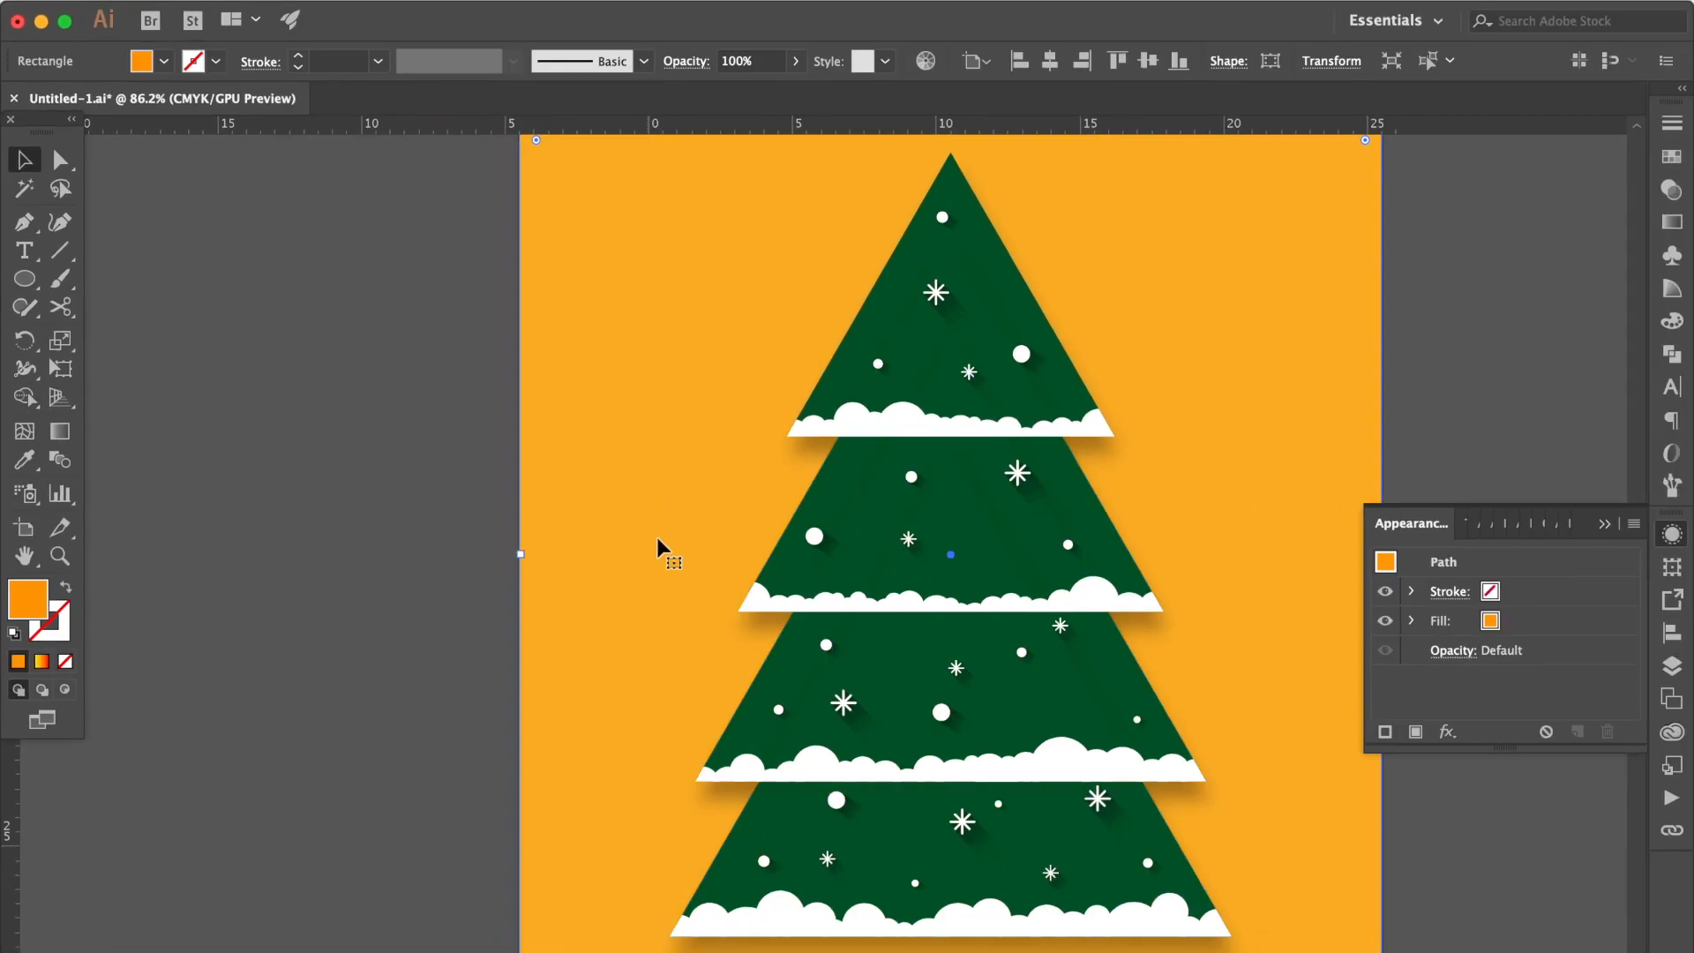
left_click(442, 482)
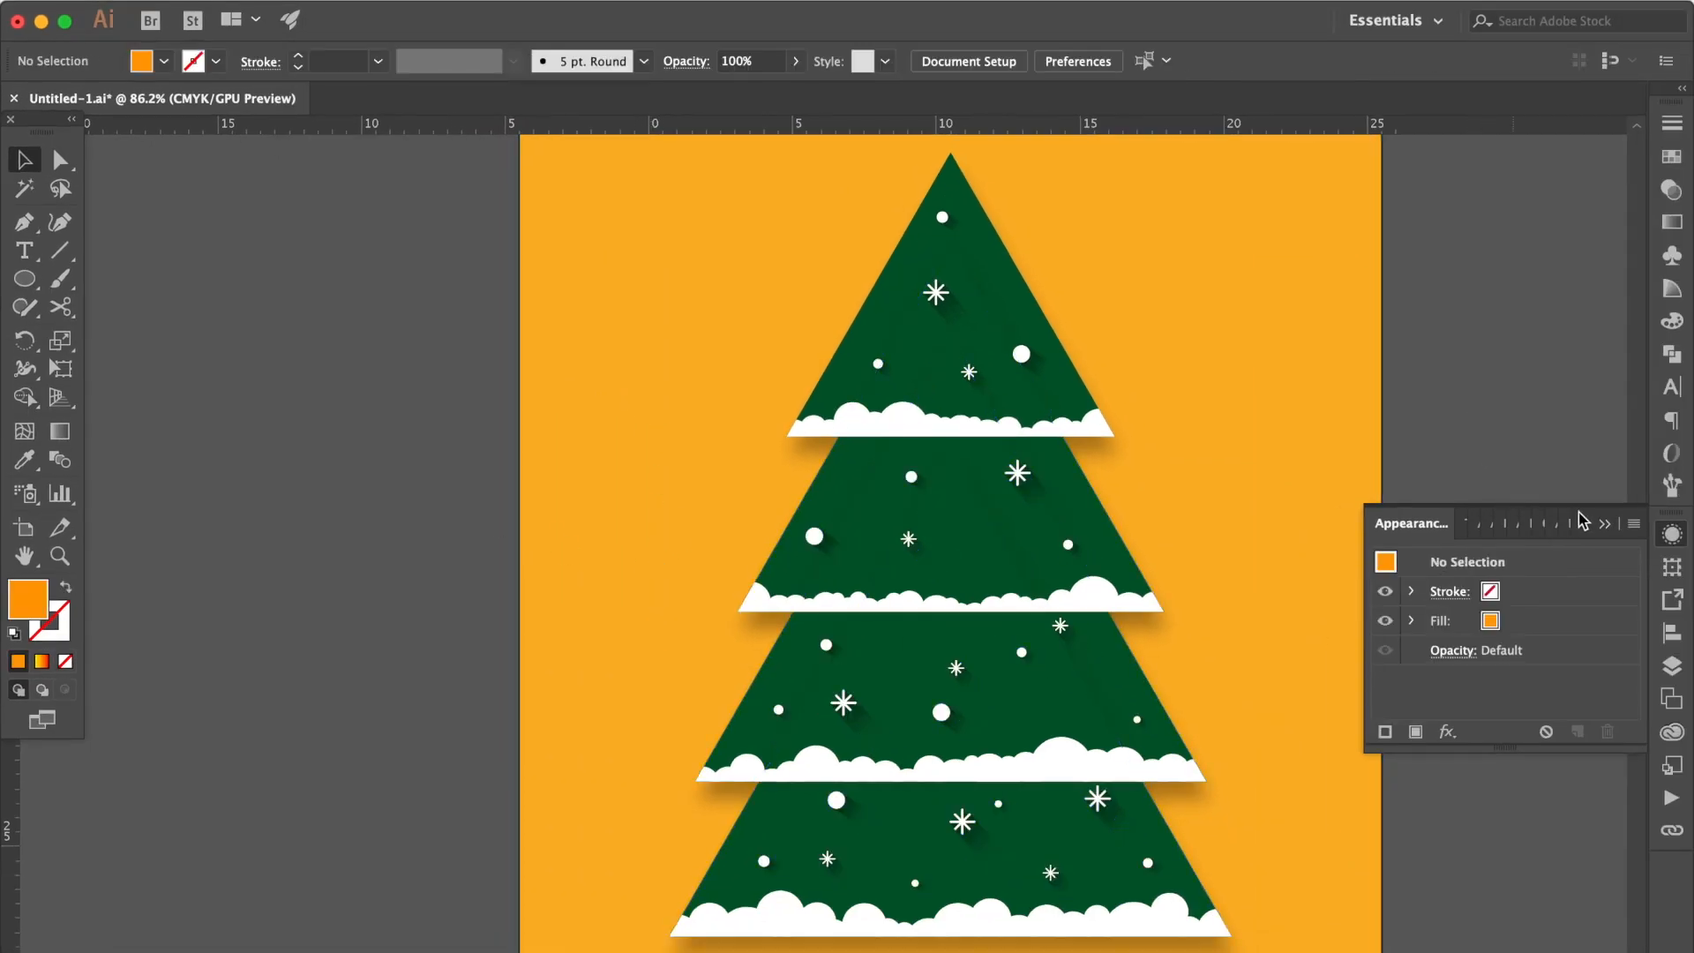
left_click(1605, 525)
Step: Stack the lower three tiers with their ornaments and the background behind the top tier, and the lower two likewise behind the second tier
left_click_drag(925, 577, 631, 860)
left_click_drag(510, 952, 451, 952)
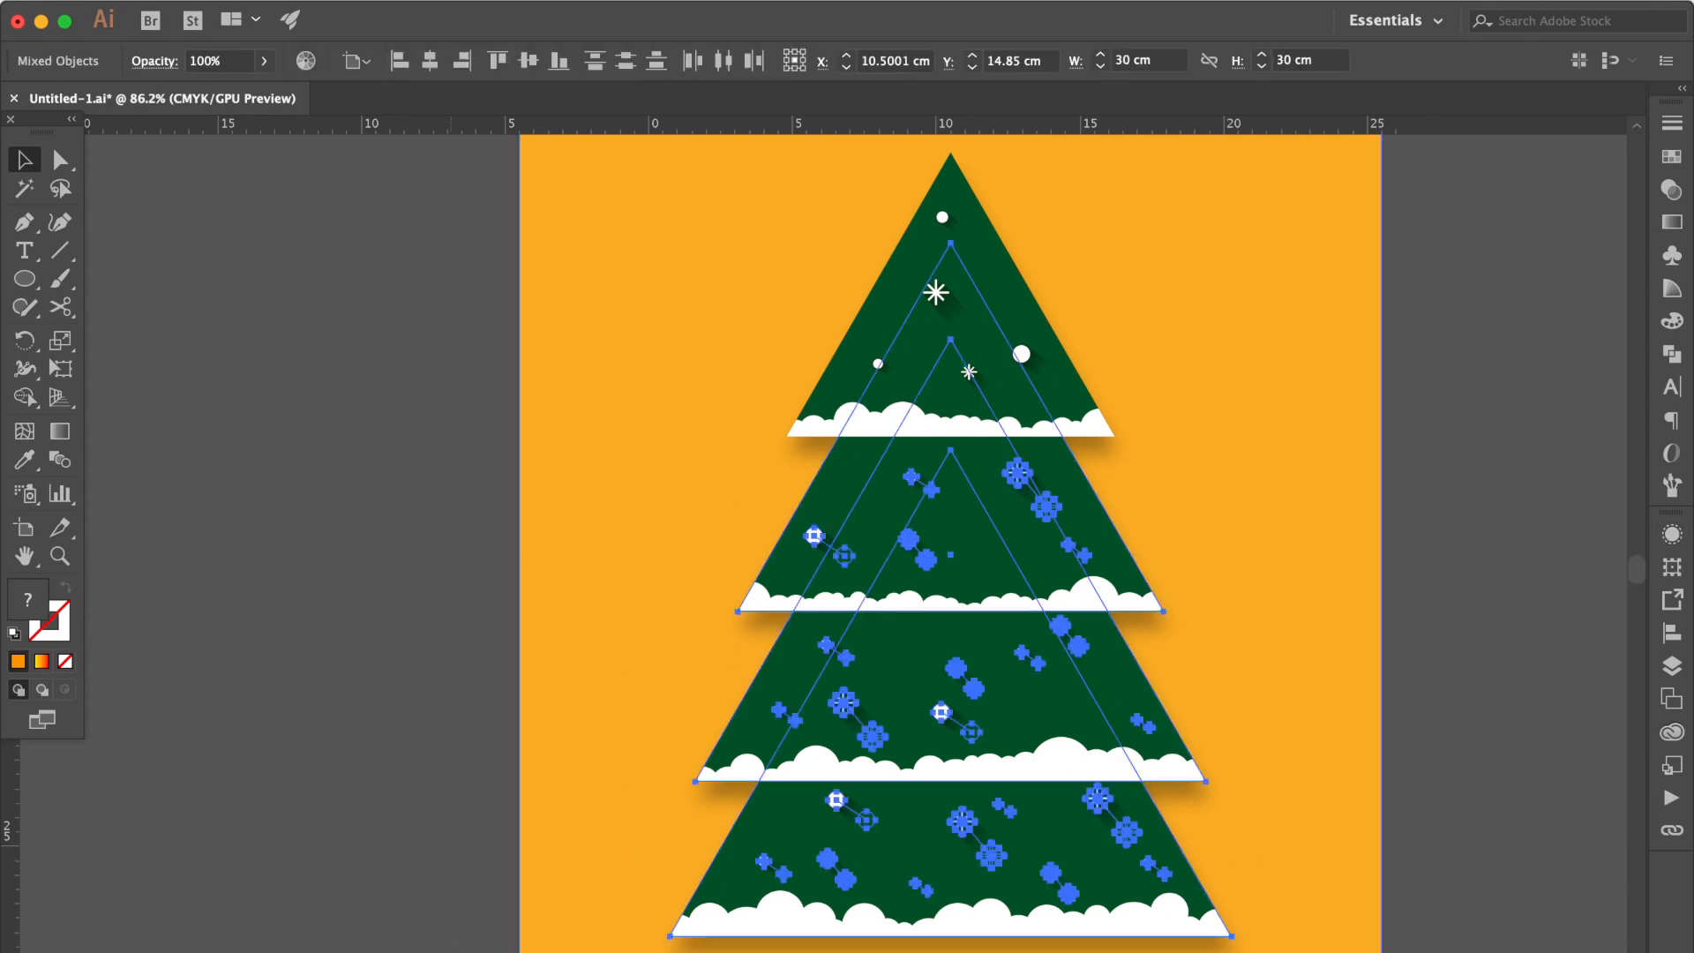
key("super+h")
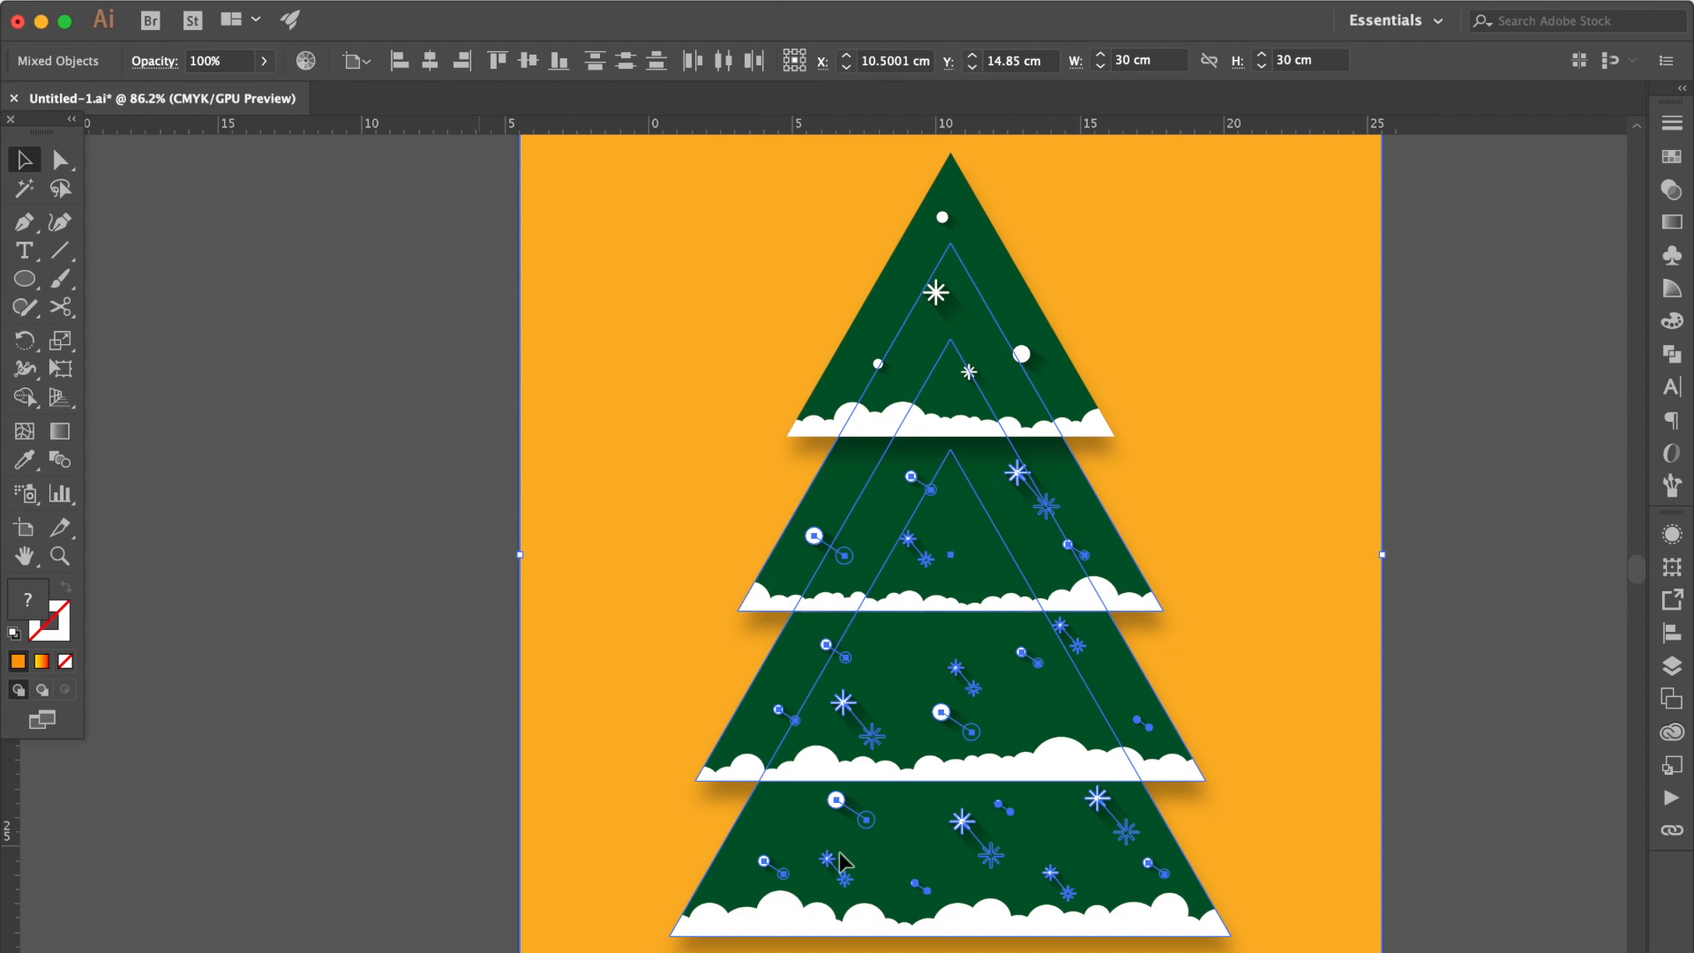
left_click(1392, 523)
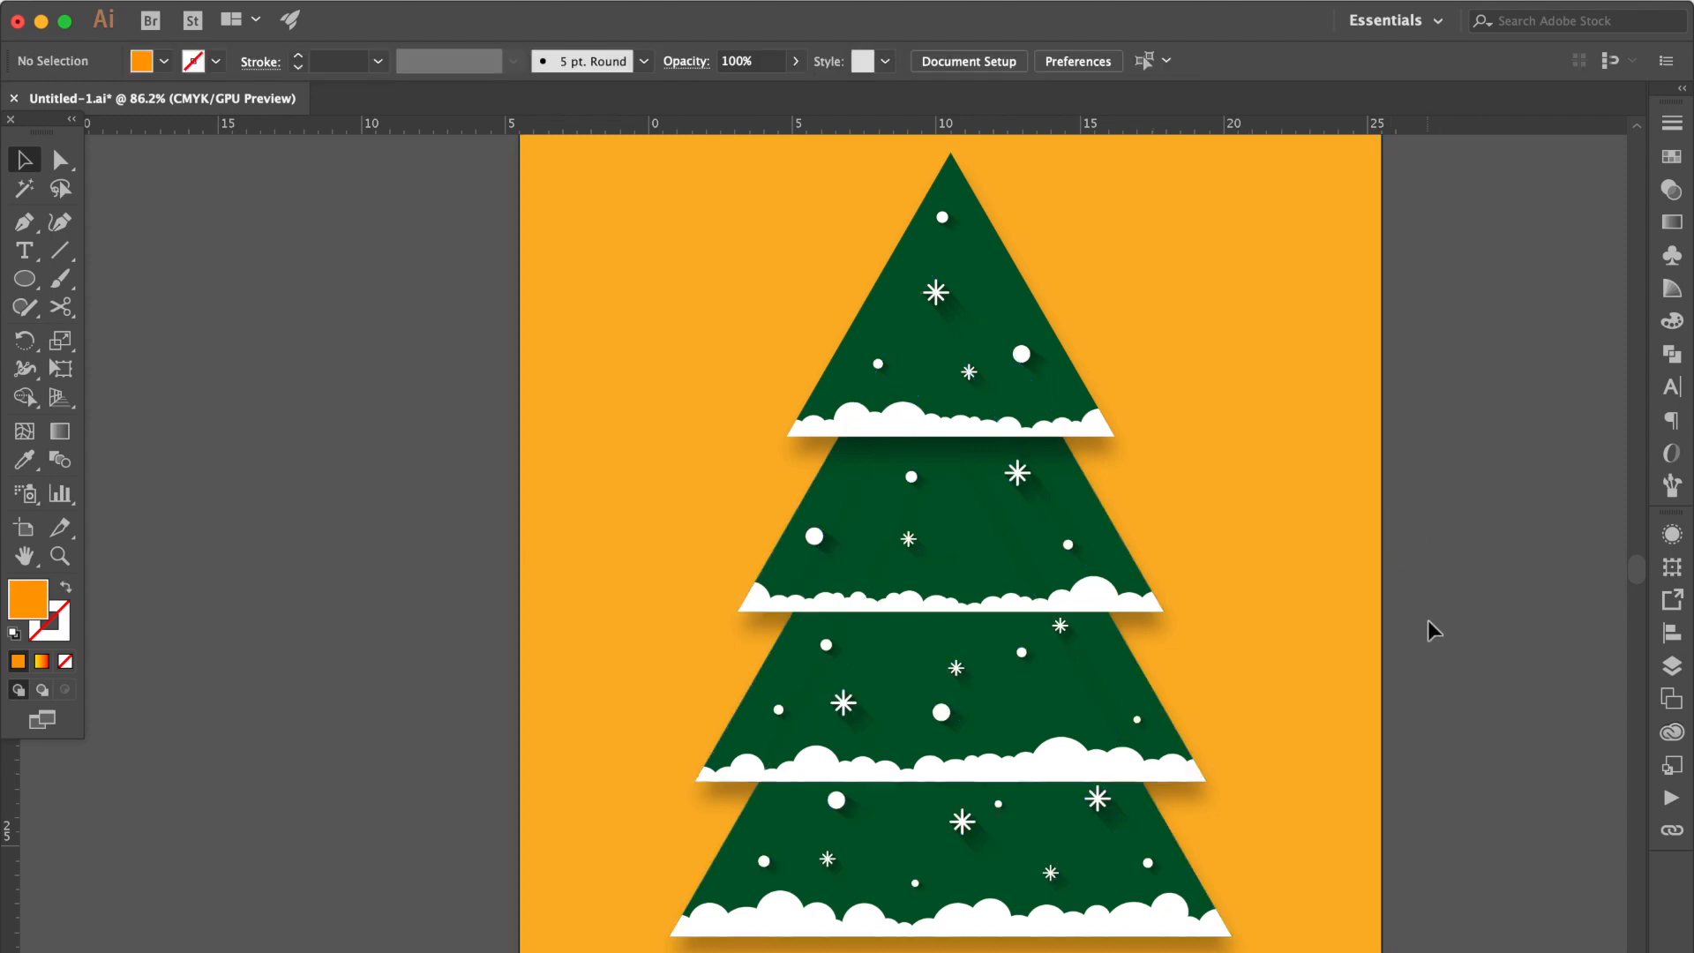
left_click_drag(713, 880, 1168, 638)
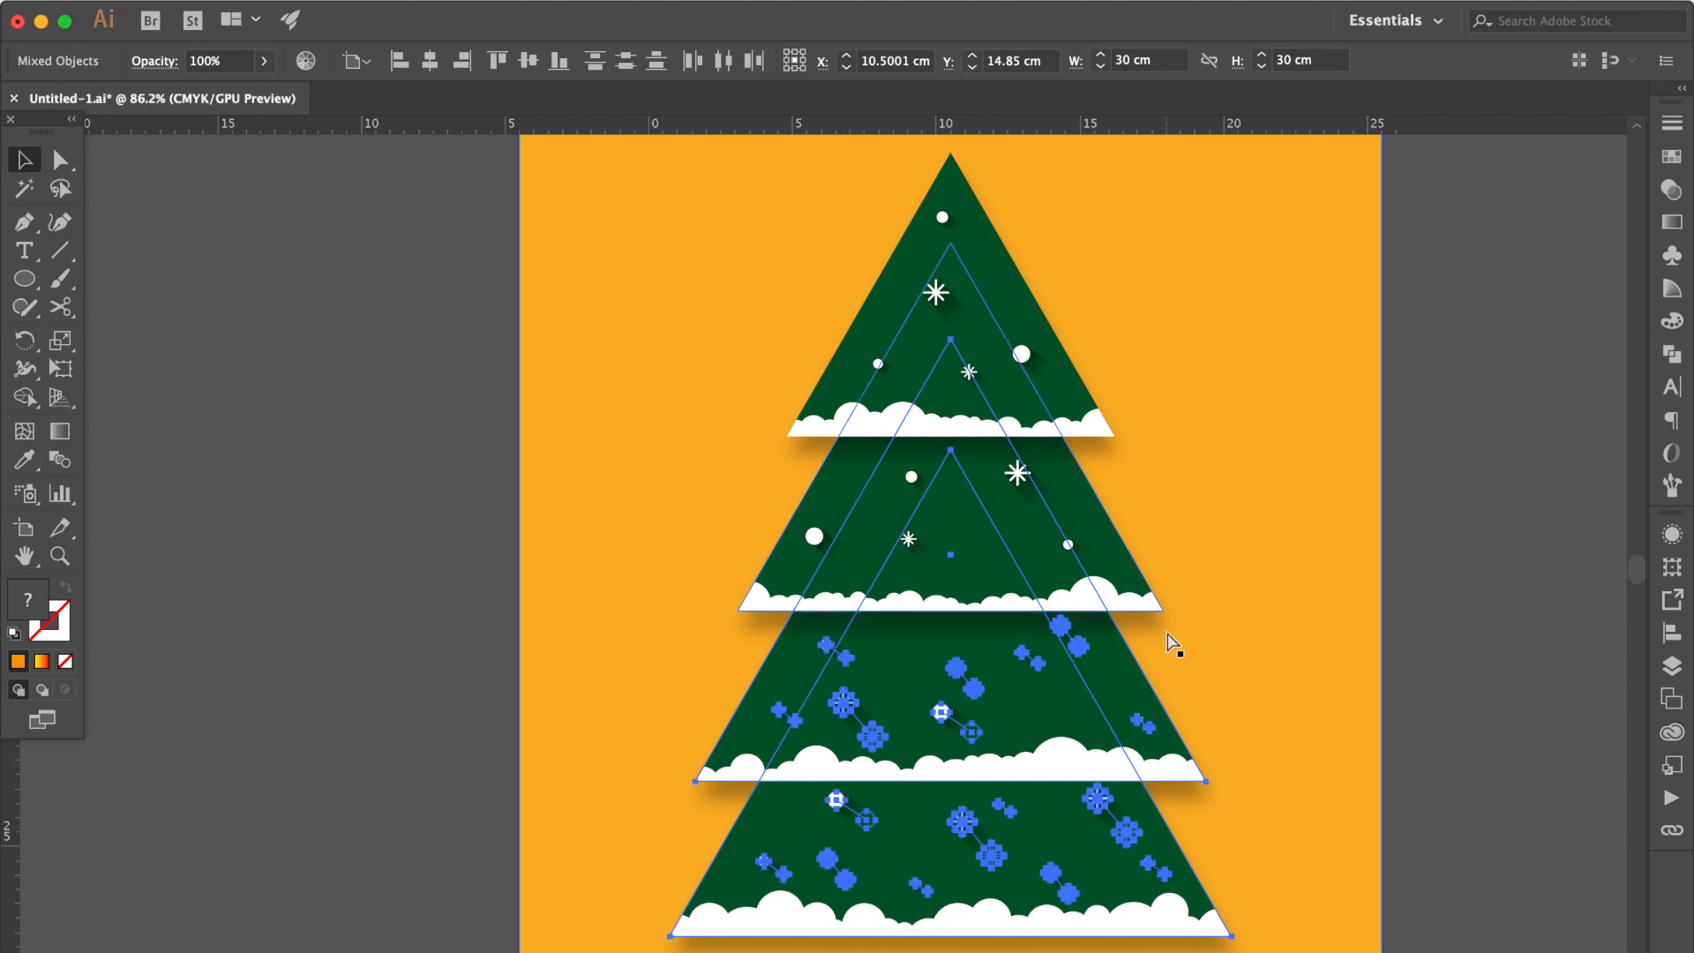
left_click(1471, 716)
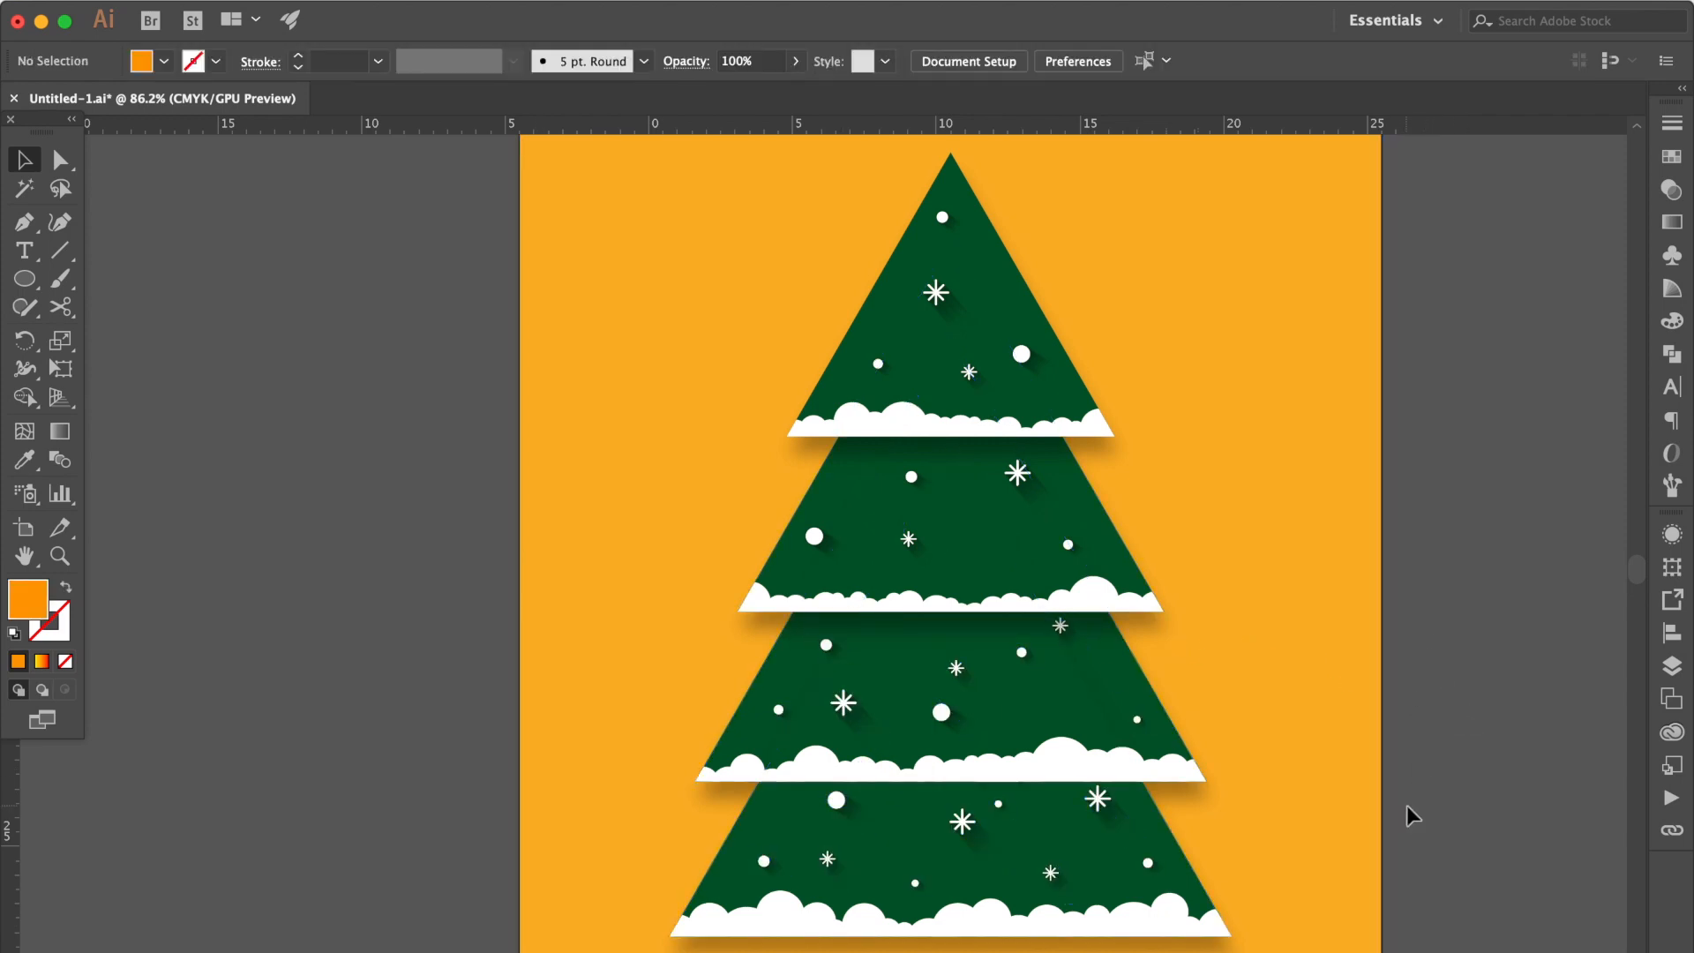
Step: Stack the bottom tier with its ornaments and the background behind the third tier, and save the document
left_click_drag(679, 948, 680, 951)
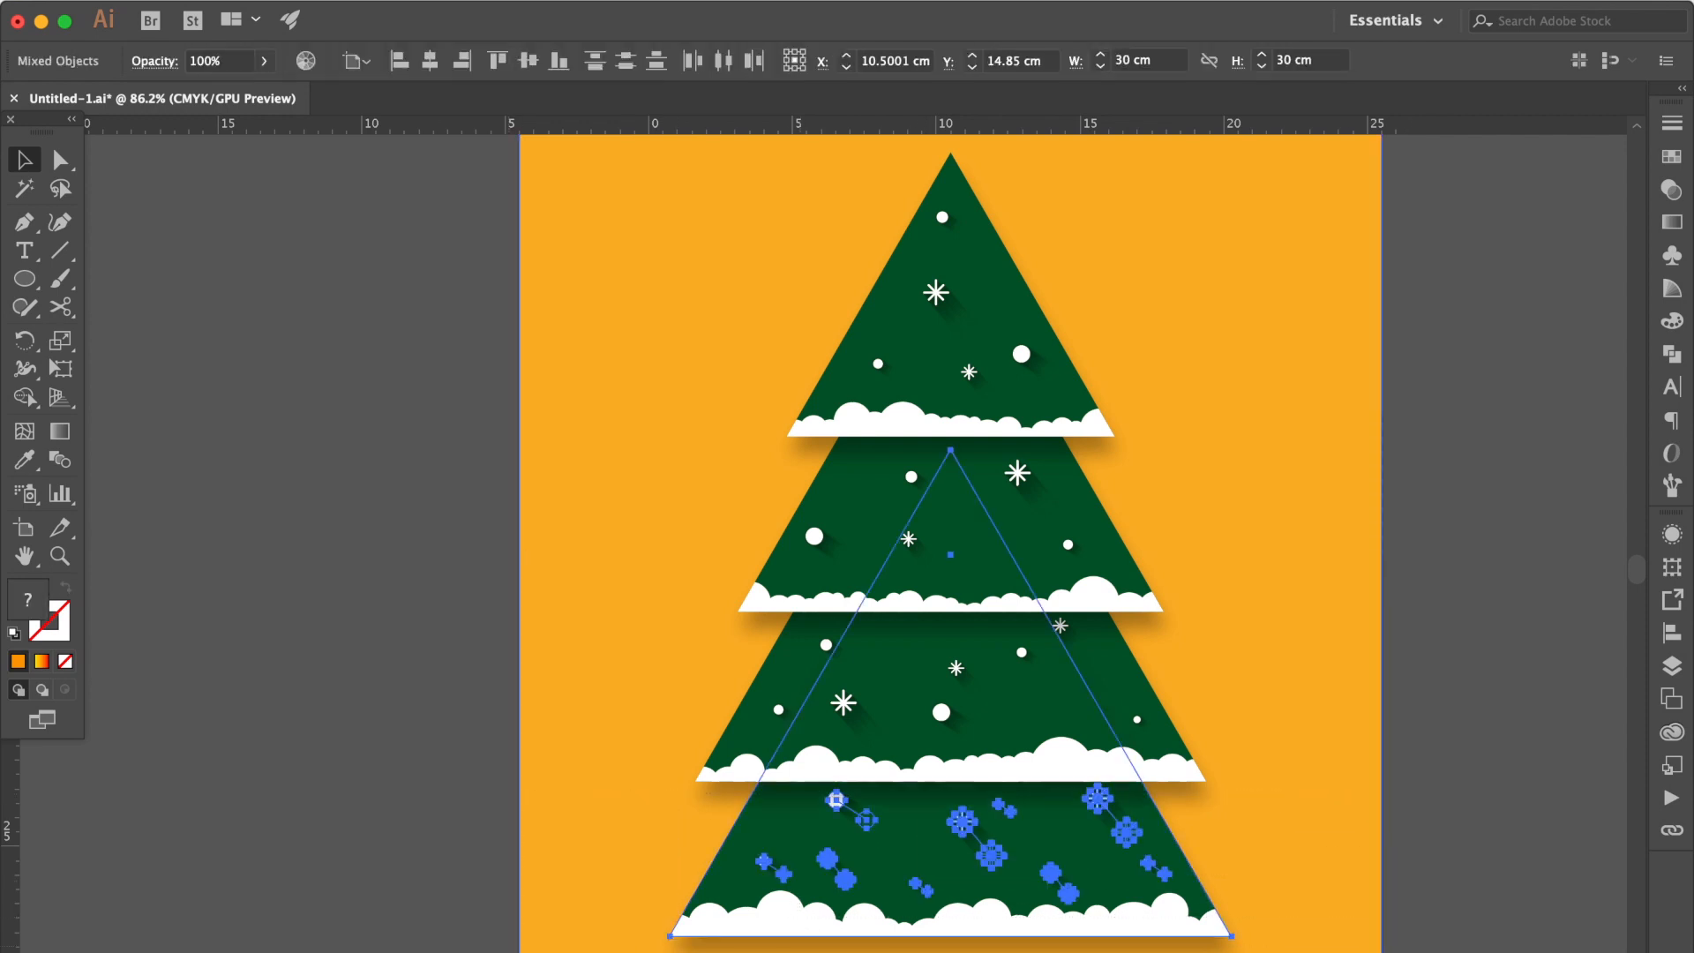
left_click(1431, 757)
key("super+s")
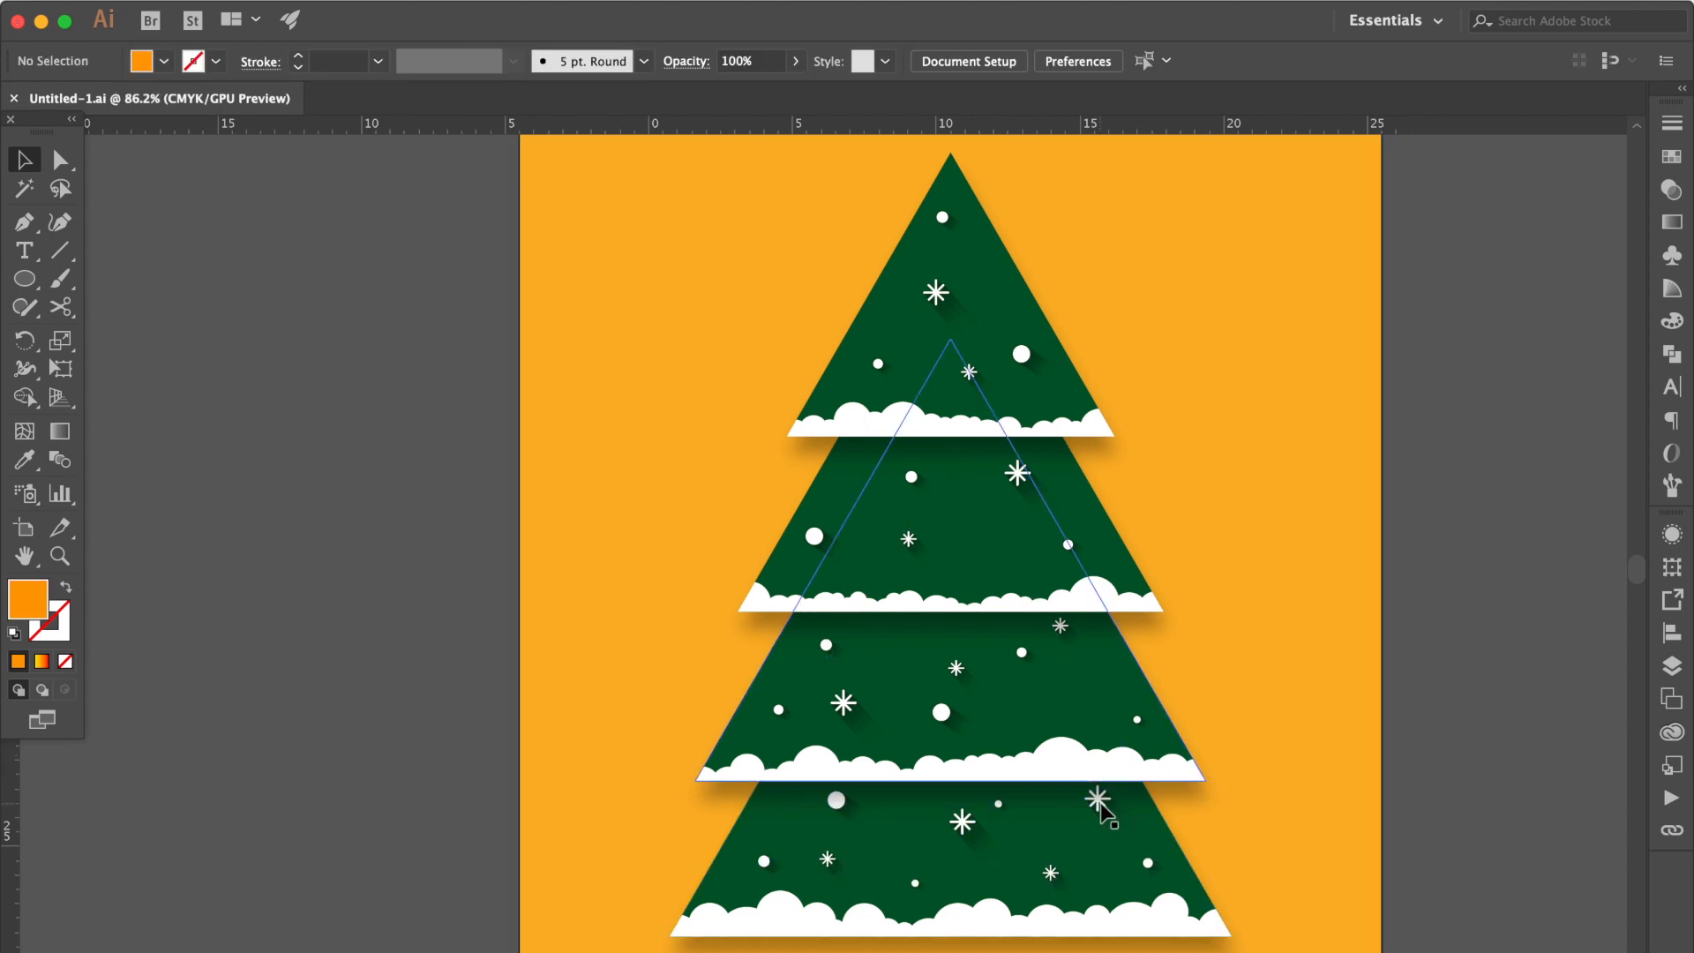